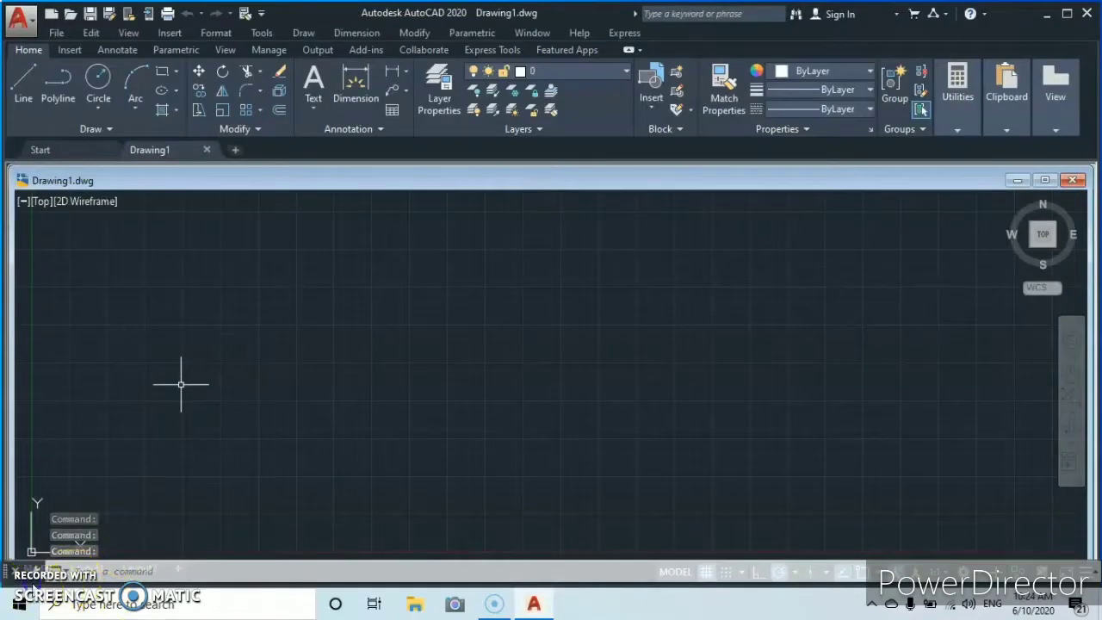
pyautogui.click(116, 435)
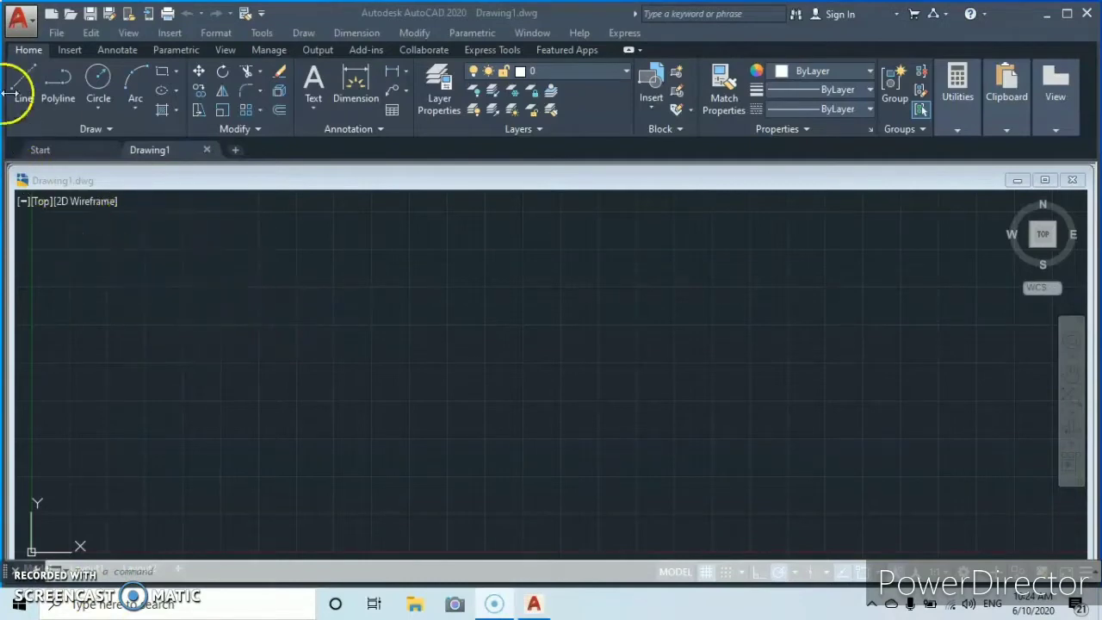
pyautogui.click(27, 24)
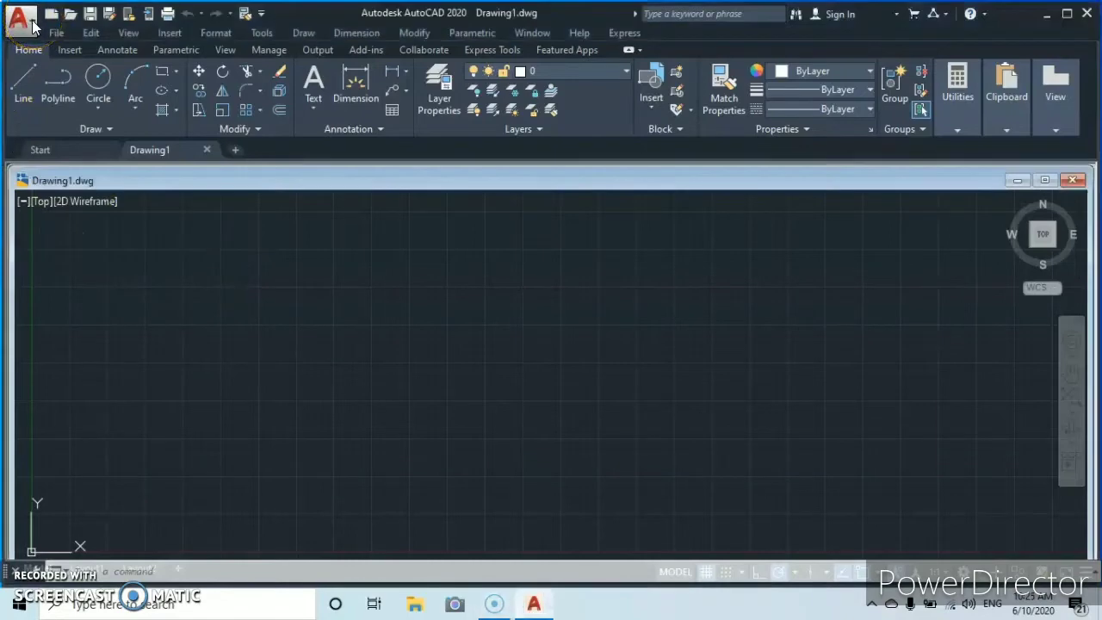
pyautogui.click(27, 25)
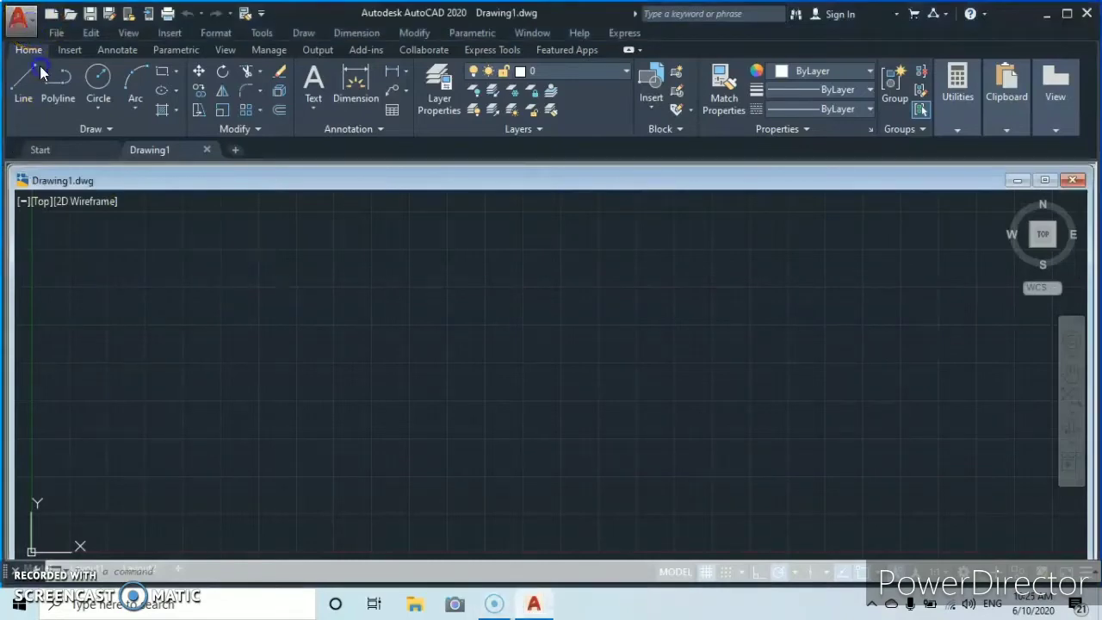
pyautogui.click(357, 255)
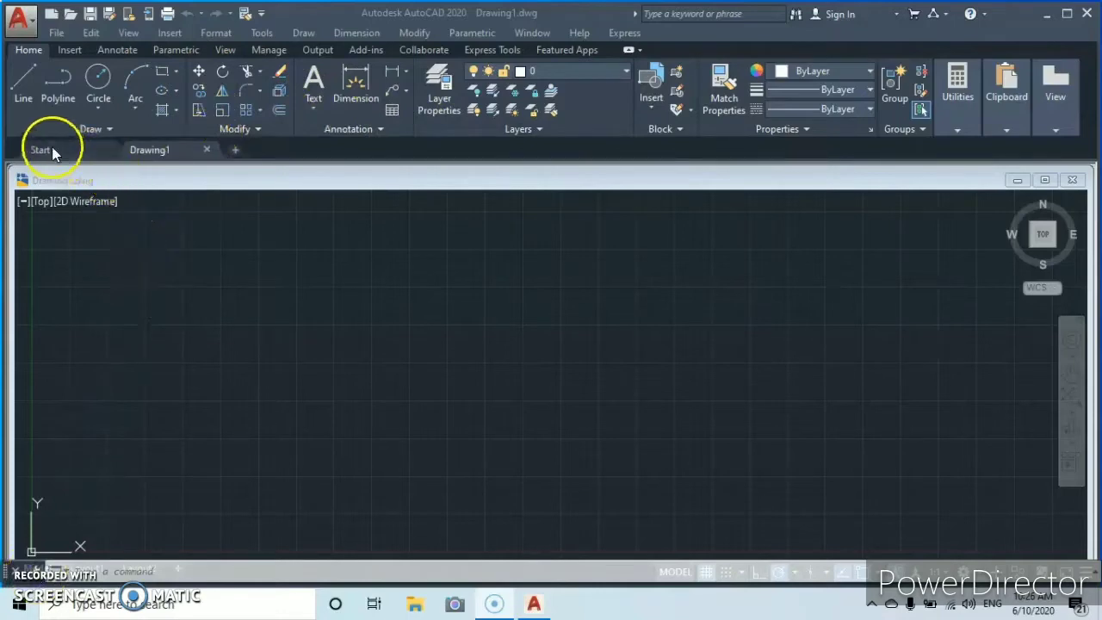
# - Draw a closed triangle from three connected lines, with a horizontal base about 12.6 units long and the right side about 13.2 units
pyautogui.click(22, 87)
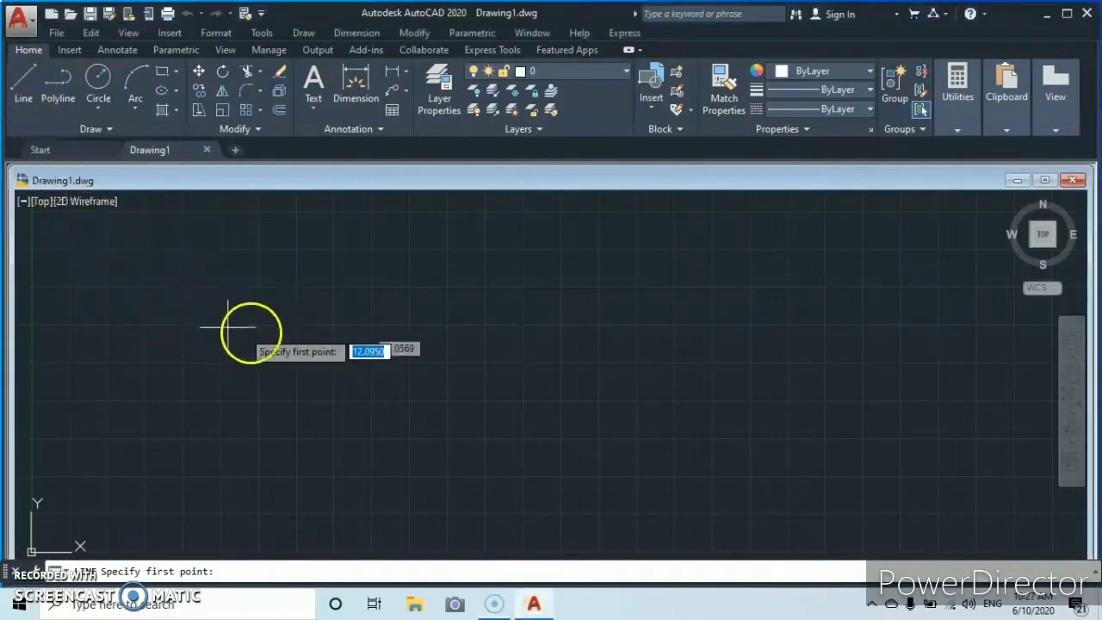
pyautogui.click(295, 440)
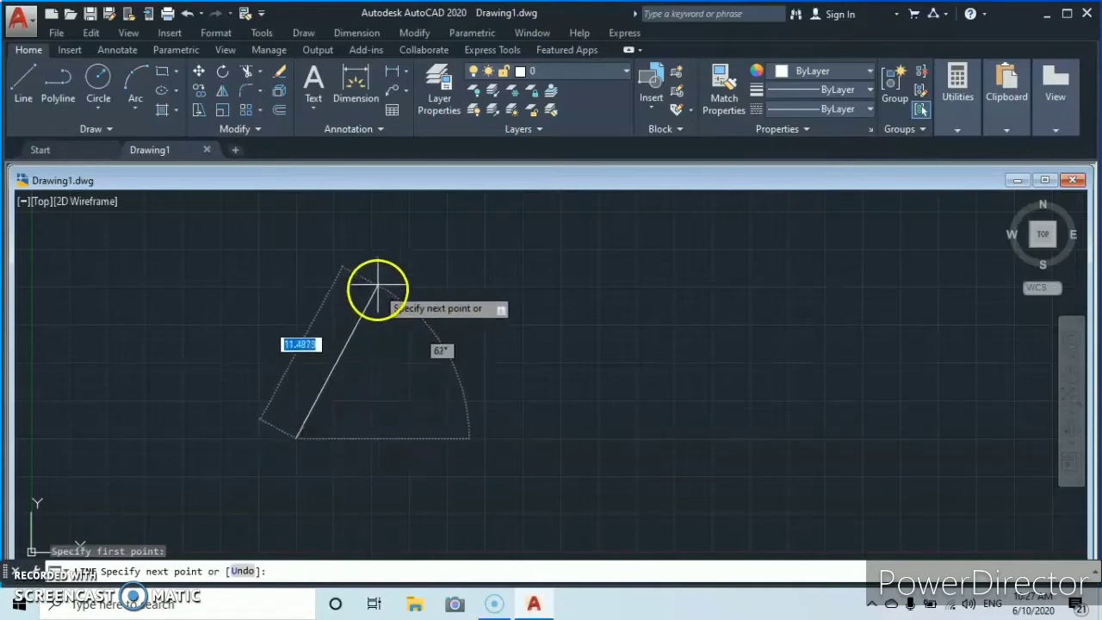
pyautogui.click(410, 253)
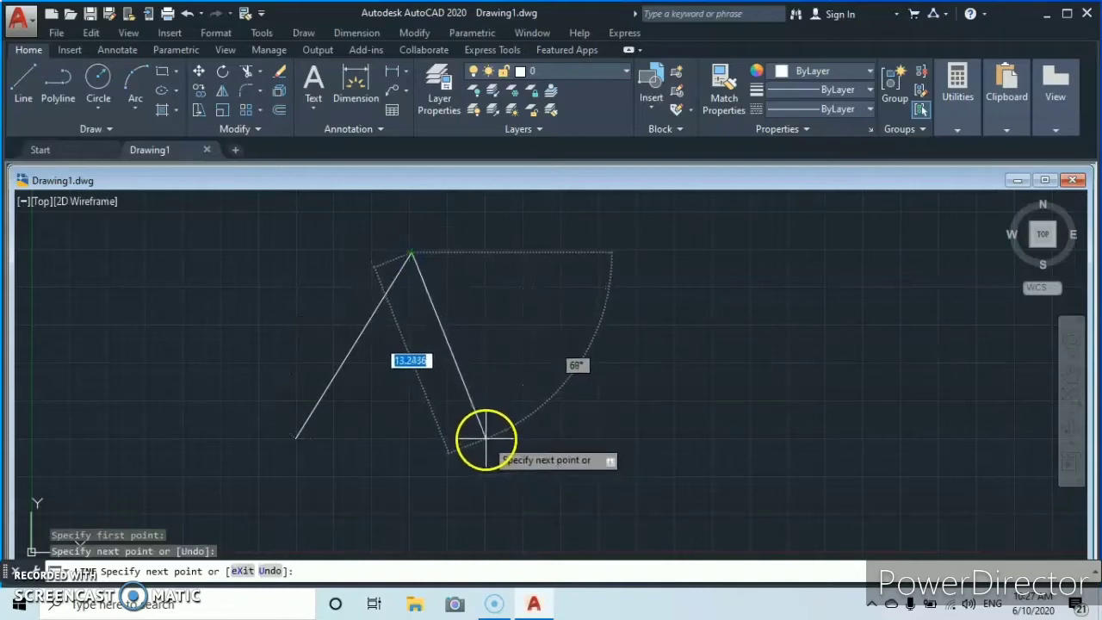
pyautogui.click(487, 439)
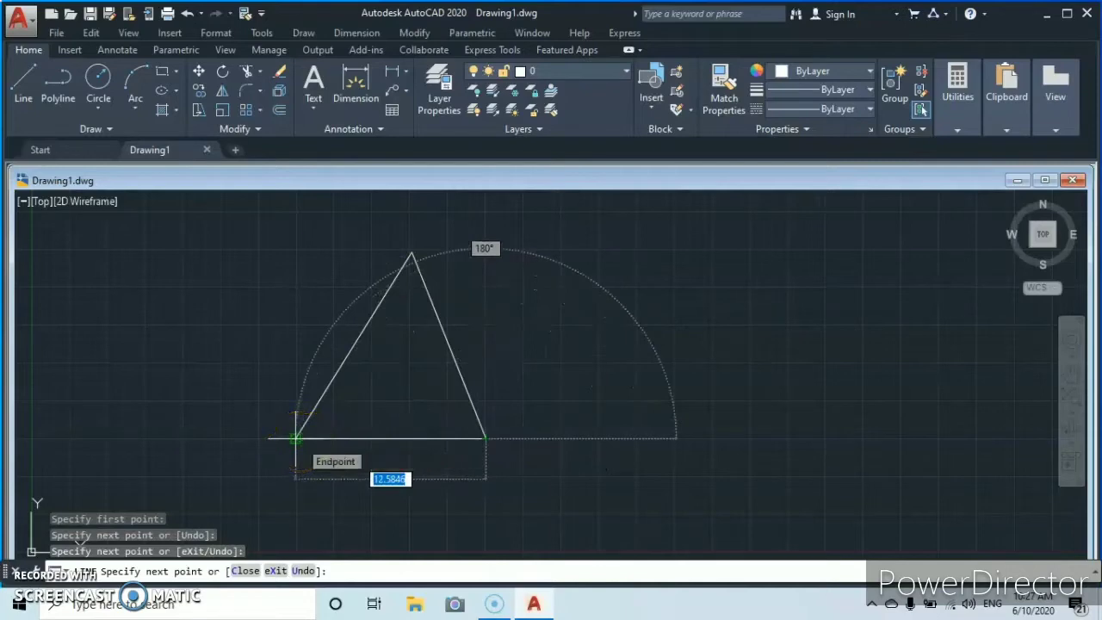
pyautogui.click(296, 439)
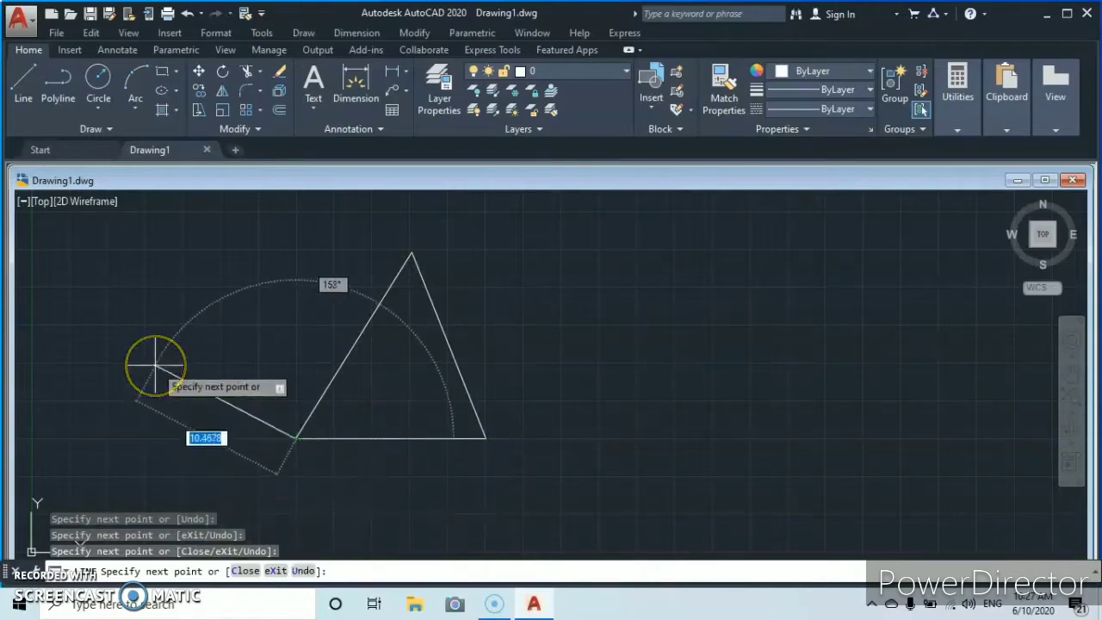
pyautogui.press('Return')
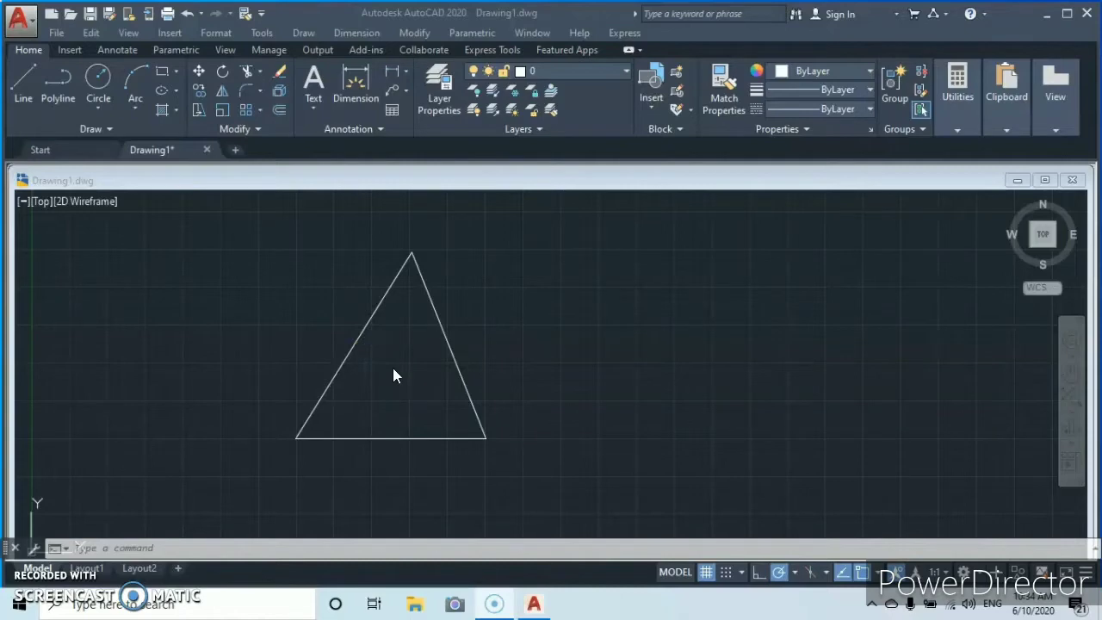
# - Pan the drawing and zoom in and out around the middle of the triangle to view it at different scales
pyautogui.click(393, 375)
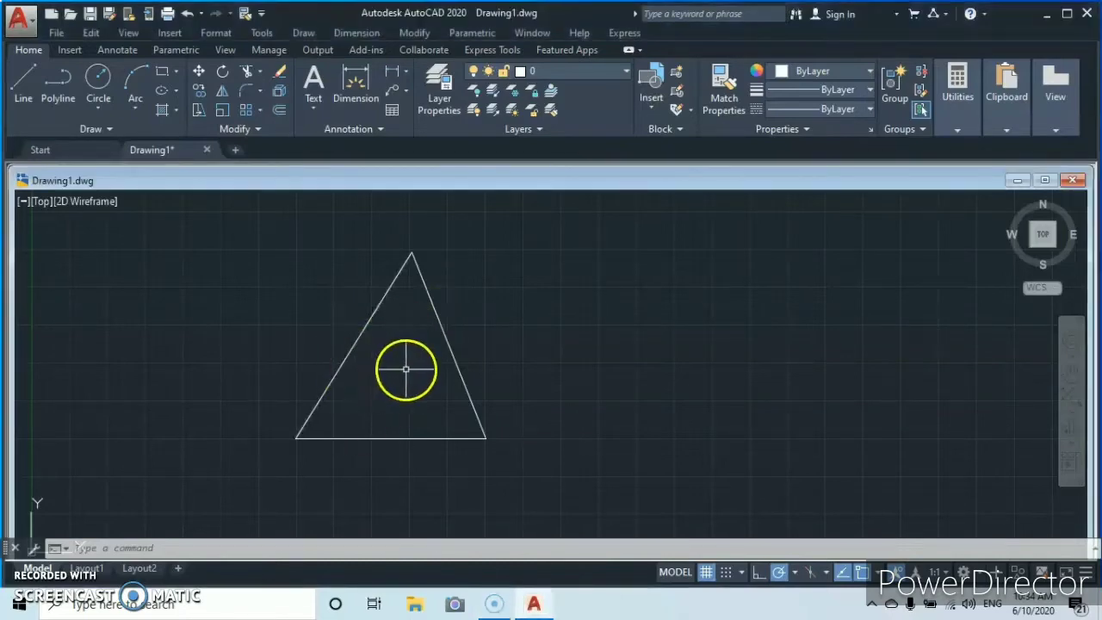
pyautogui.moveTo(405, 369)
pyautogui.mouseDown(button='middle')
pyautogui.moveTo(397, 358)
pyautogui.moveTo(421, 365)
pyautogui.moveTo(426, 349)
pyautogui.moveTo(534, 335)
pyautogui.moveTo(346, 342)
pyautogui.moveTo(479, 401)
pyautogui.moveTo(376, 340)
pyautogui.moveTo(590, 327)
pyautogui.moveTo(406, 385)
pyautogui.moveTo(487, 356)
pyautogui.moveTo(457, 305)
pyautogui.moveTo(402, 369)
pyautogui.moveTo(450, 370)
pyautogui.moveTo(443, 338)
pyautogui.moveTo(438, 347)
pyautogui.mouseUp(button='middle')
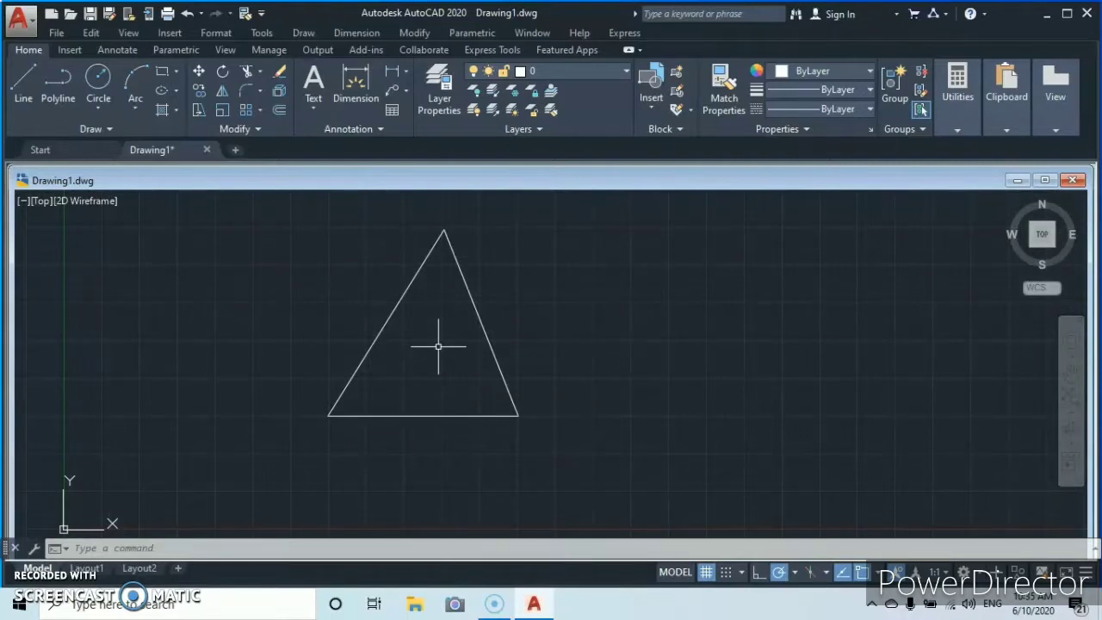
pyautogui.scroll(4, 438, 346)
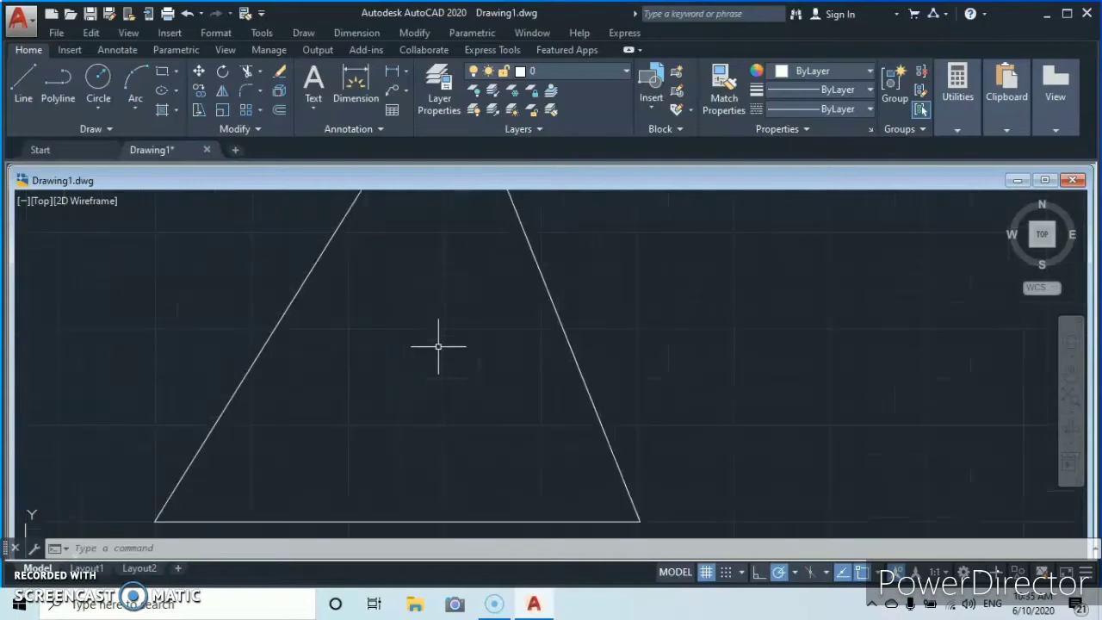
pyautogui.scroll(2, 438, 346)
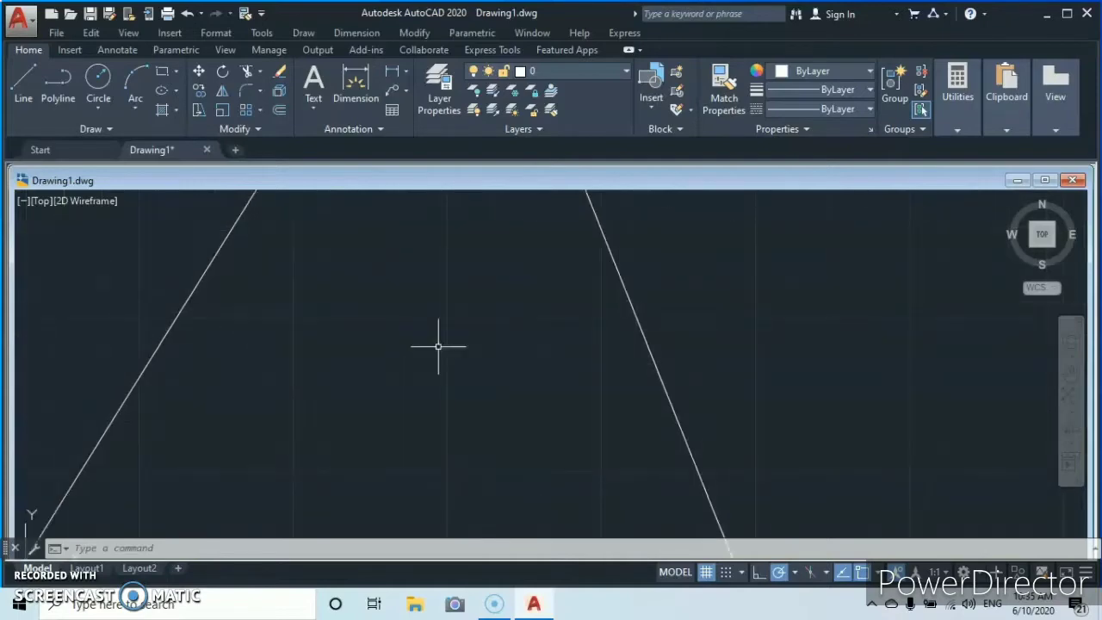
pyautogui.scroll(-8, 438, 346)
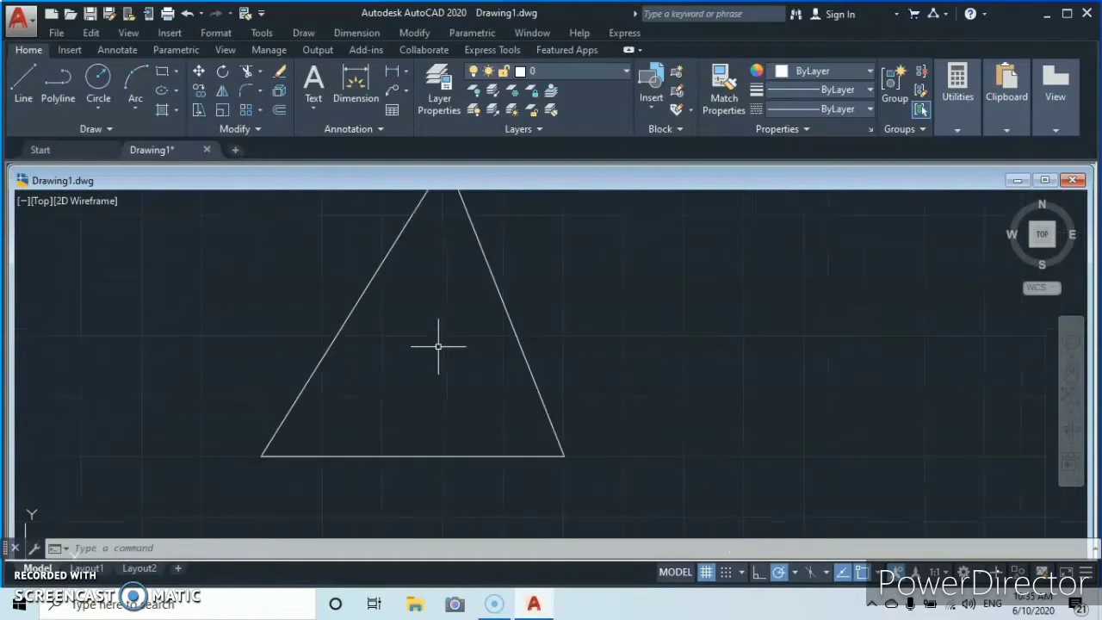
pyautogui.scroll(-2, 438, 346)
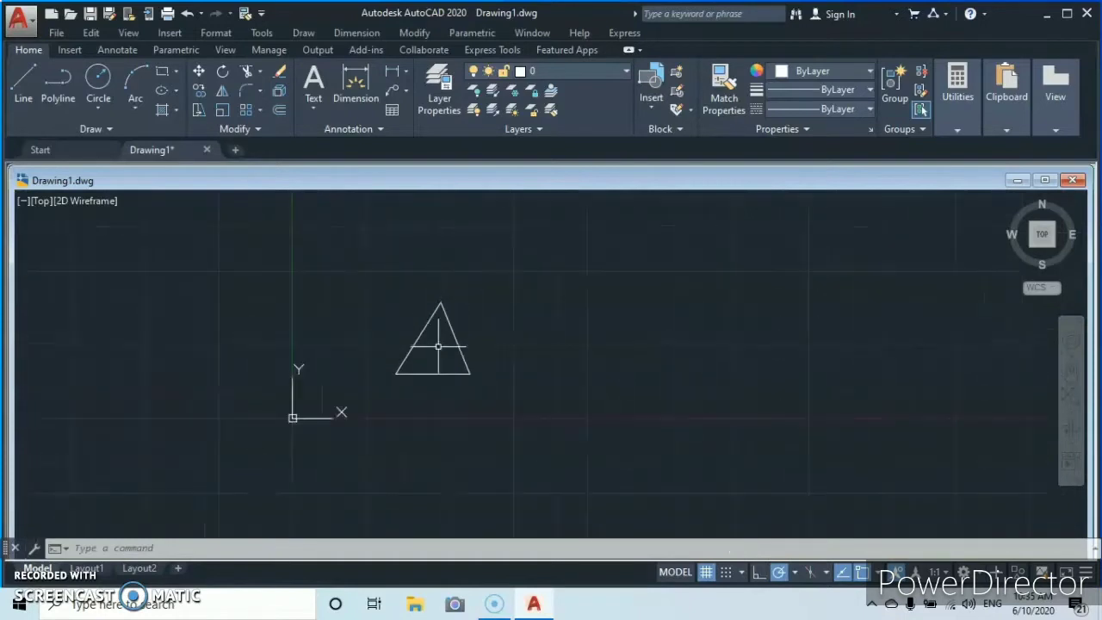
pyautogui.scroll(8, 438, 346)
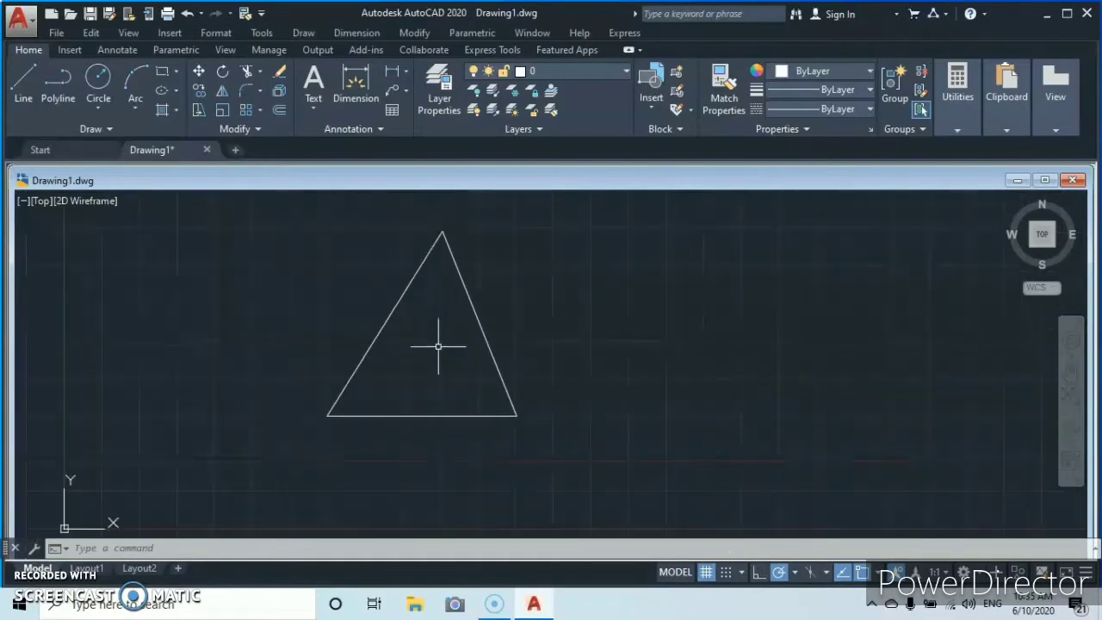
pyautogui.scroll(-4, 438, 346)
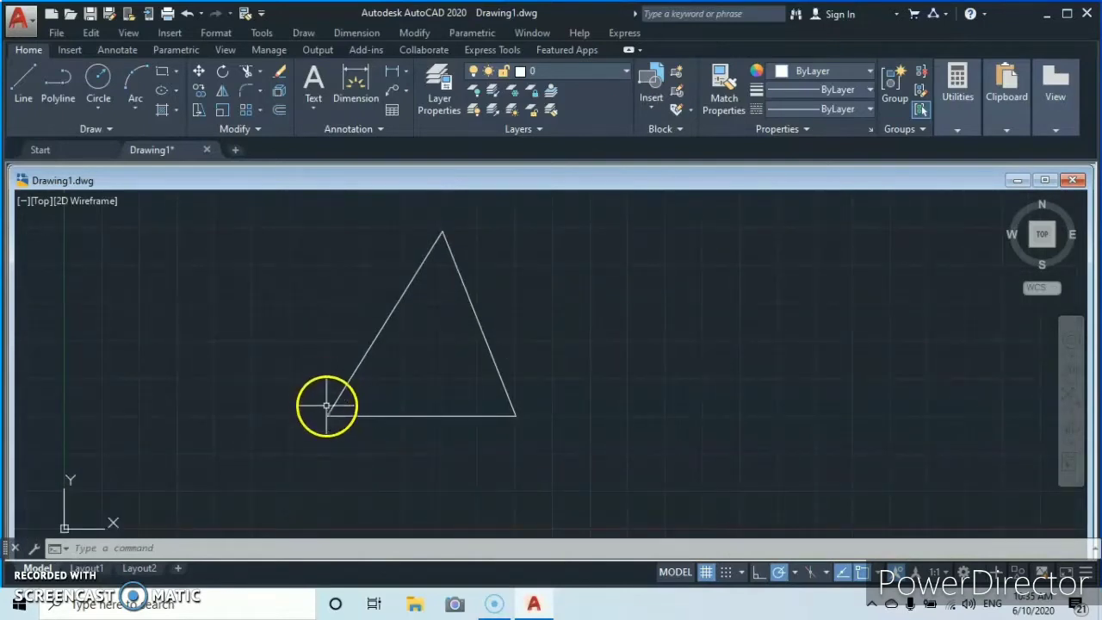
# - Examine the triangle's lower-left corner and its apex up close, returning to a view of the whole triangle
pyautogui.scroll(6, 327, 415)
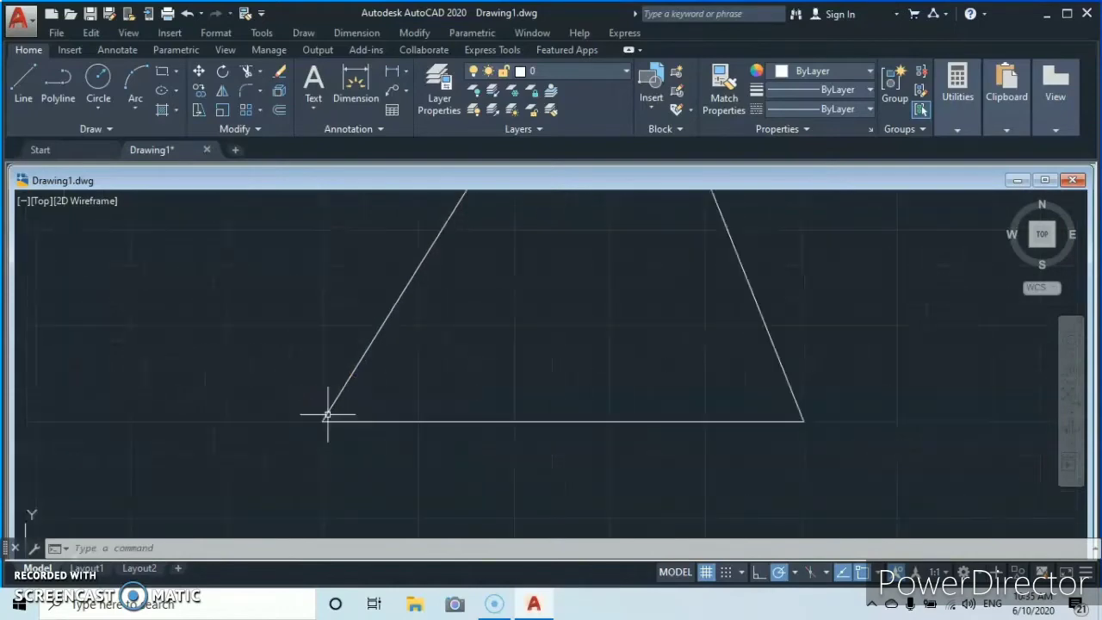
pyautogui.scroll(1, 328, 414)
pyautogui.scroll(2, 330, 415)
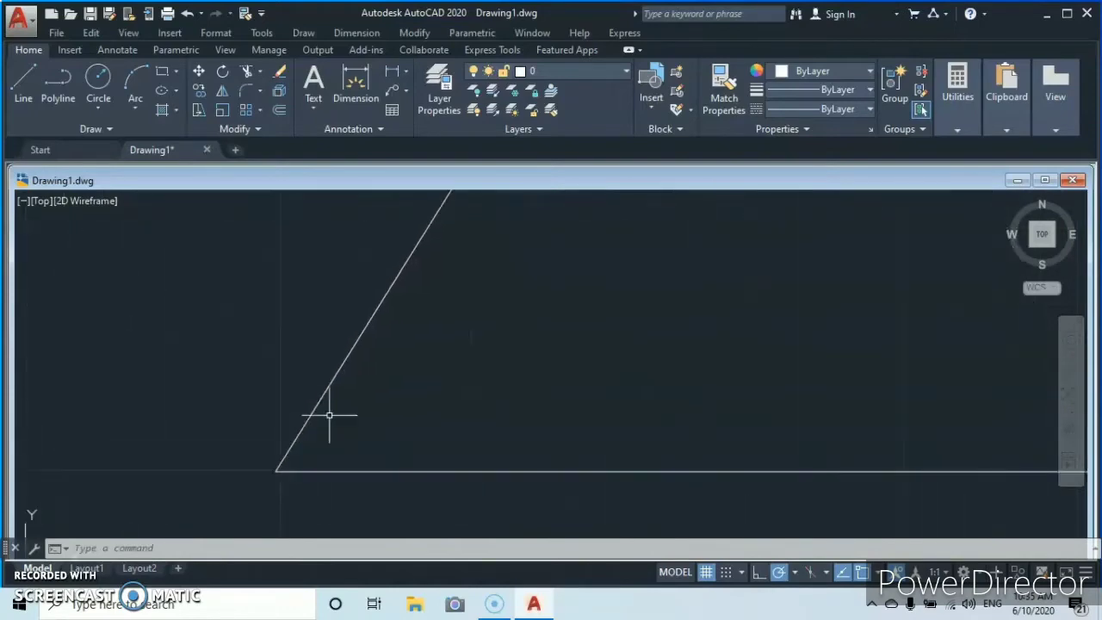
pyautogui.scroll(-2, 330, 415)
pyautogui.scroll(-6, 329, 415)
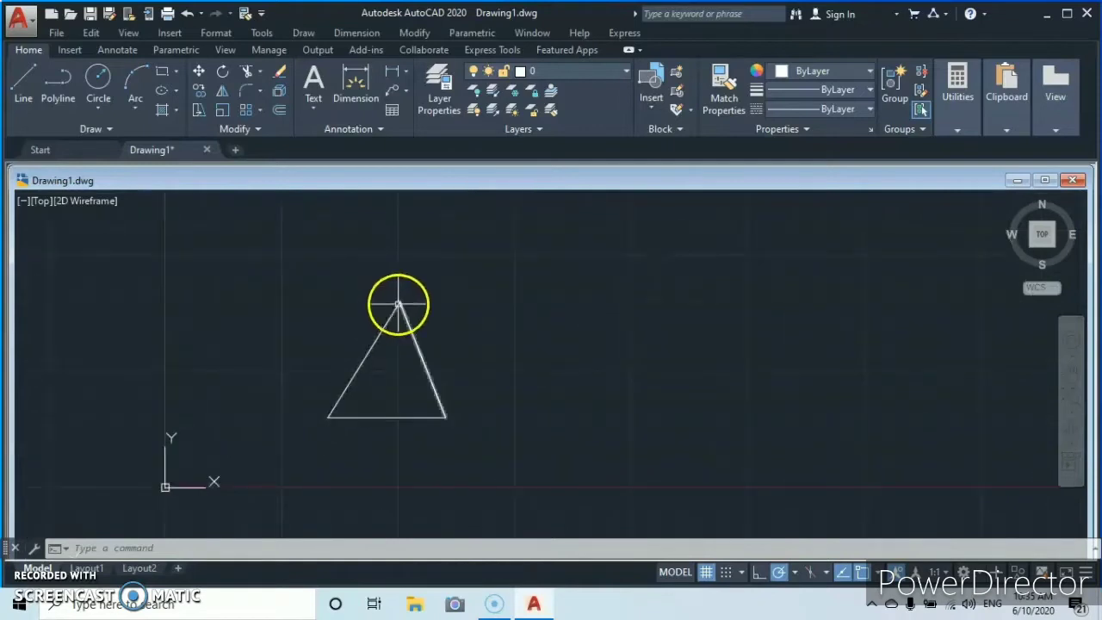
pyautogui.scroll(3, 401, 303)
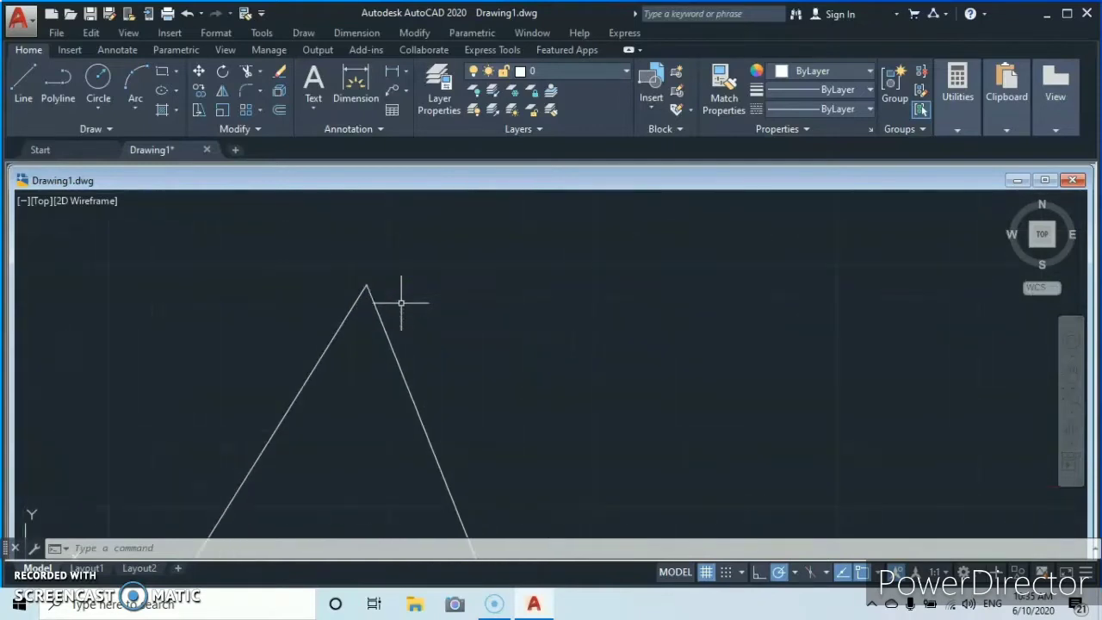
pyautogui.scroll(5, 399, 299)
pyautogui.scroll(-5, 400, 301)
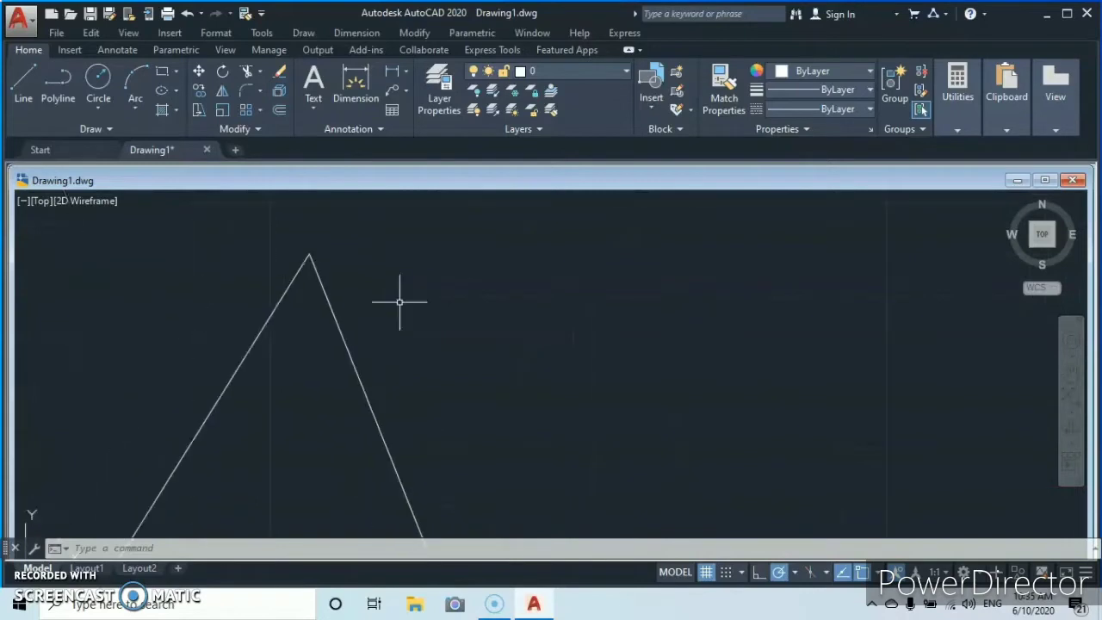
pyautogui.scroll(-4, 399, 301)
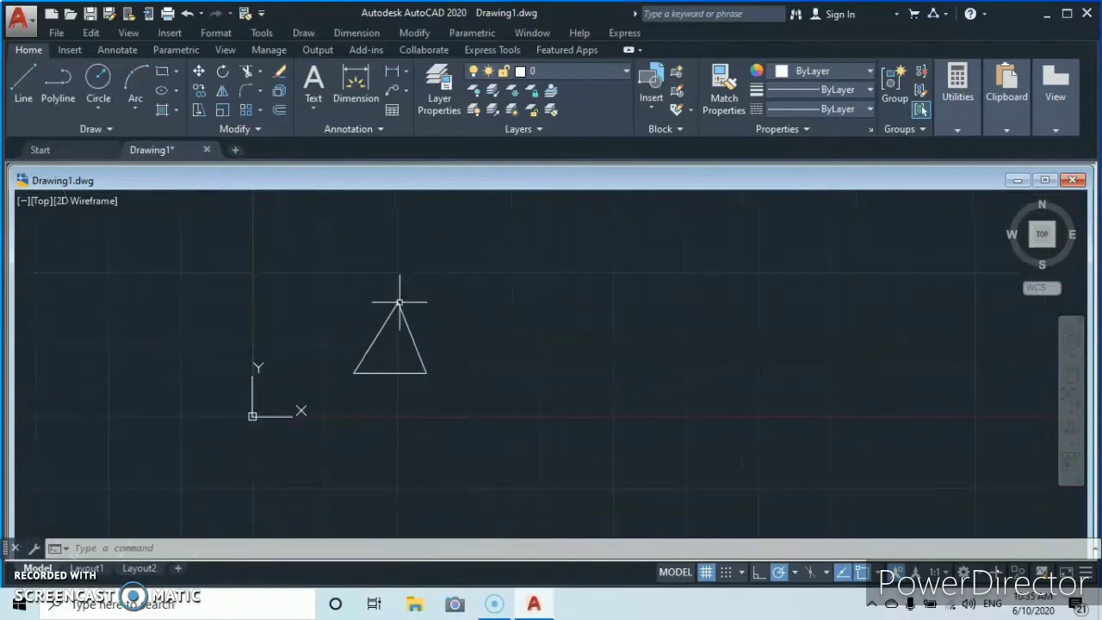
pyautogui.scroll(4, 400, 301)
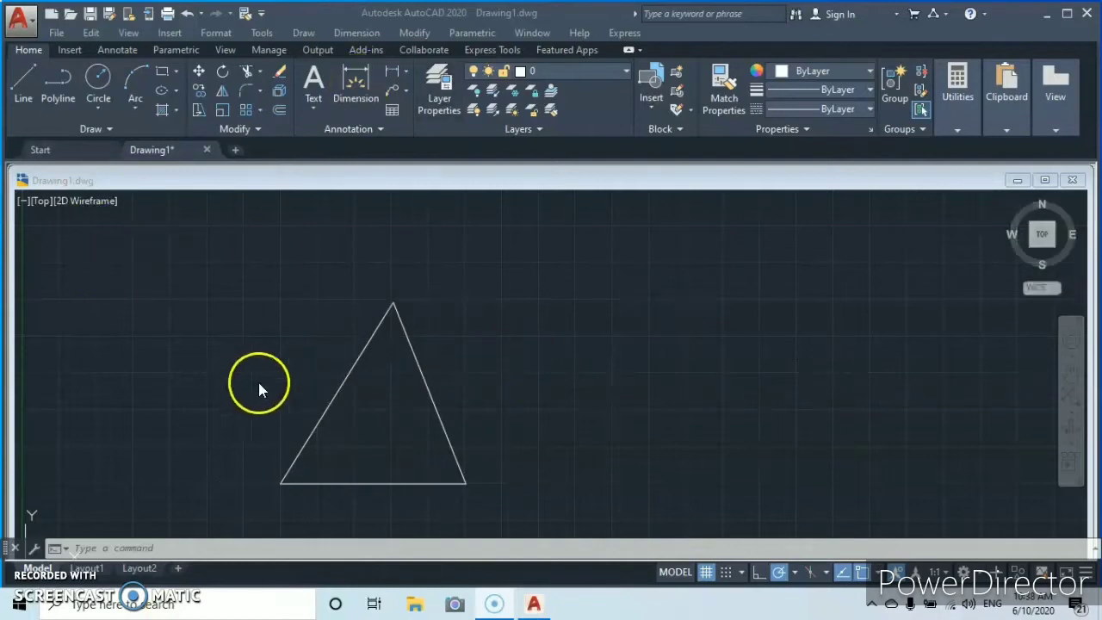
# - Select the triangle's left side, base and right side one after another, and clear the selection
pyautogui.click(331, 395)
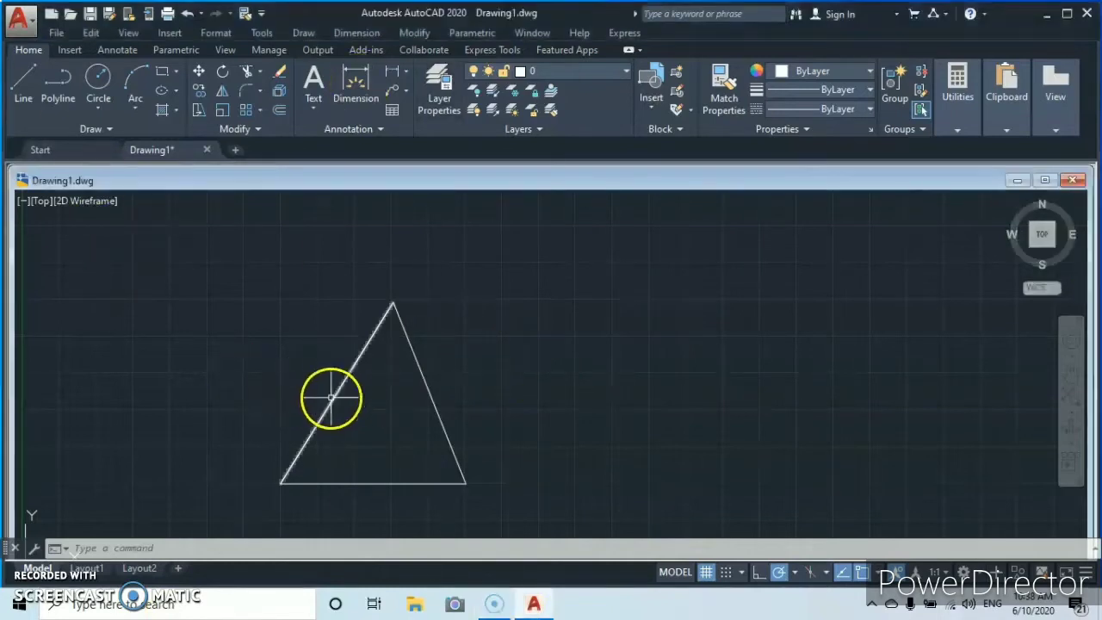
pyautogui.click(331, 397)
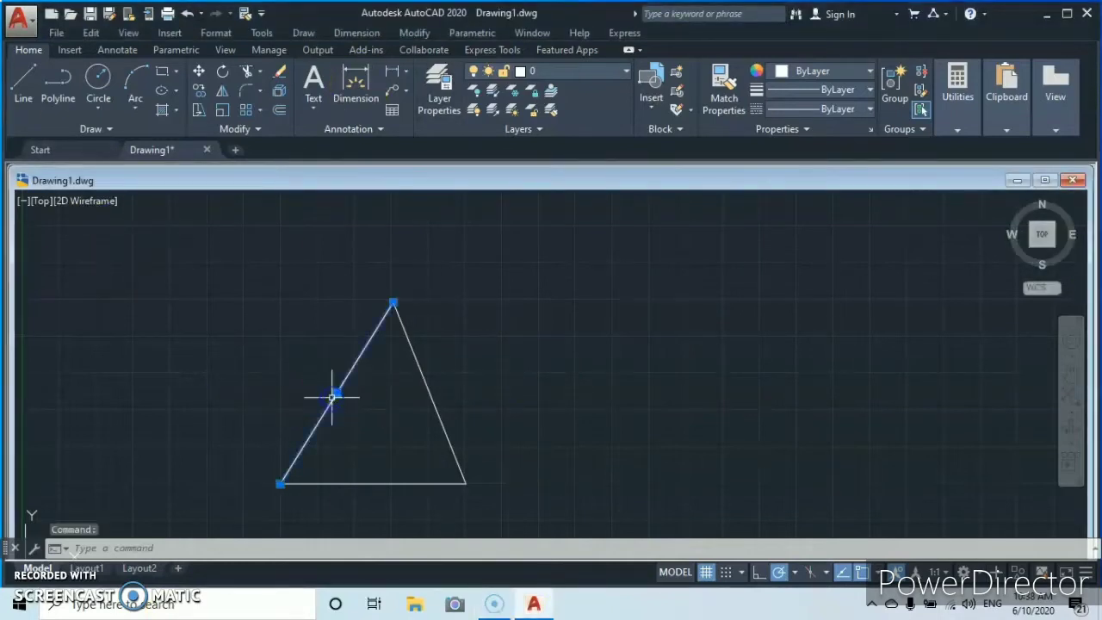
pyautogui.click(362, 483)
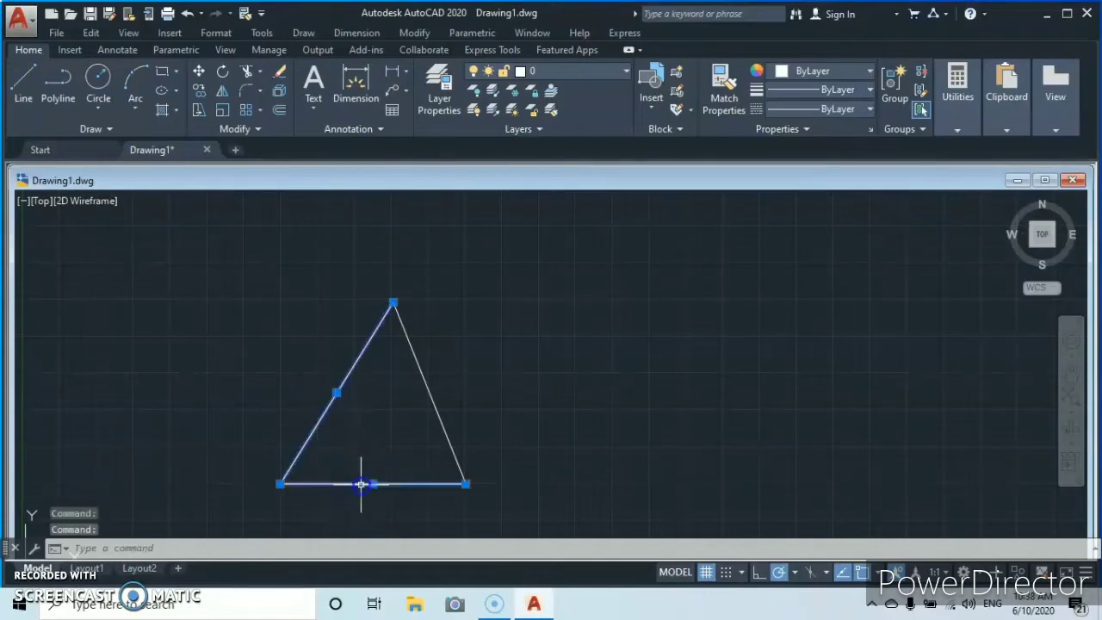
pyautogui.click(431, 412)
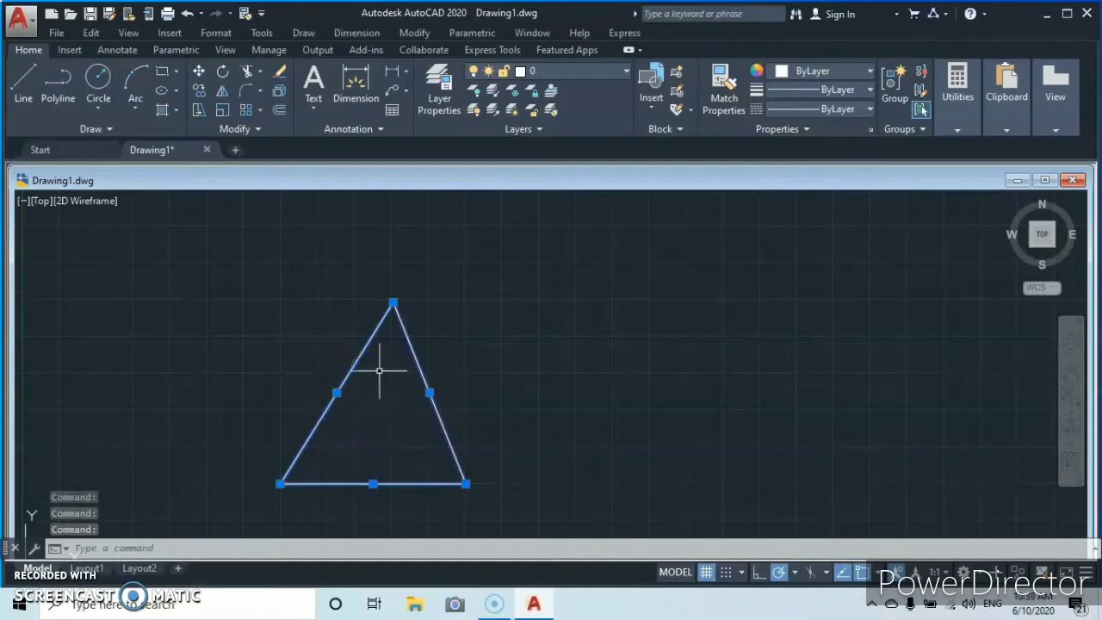
pyautogui.click(325, 367)
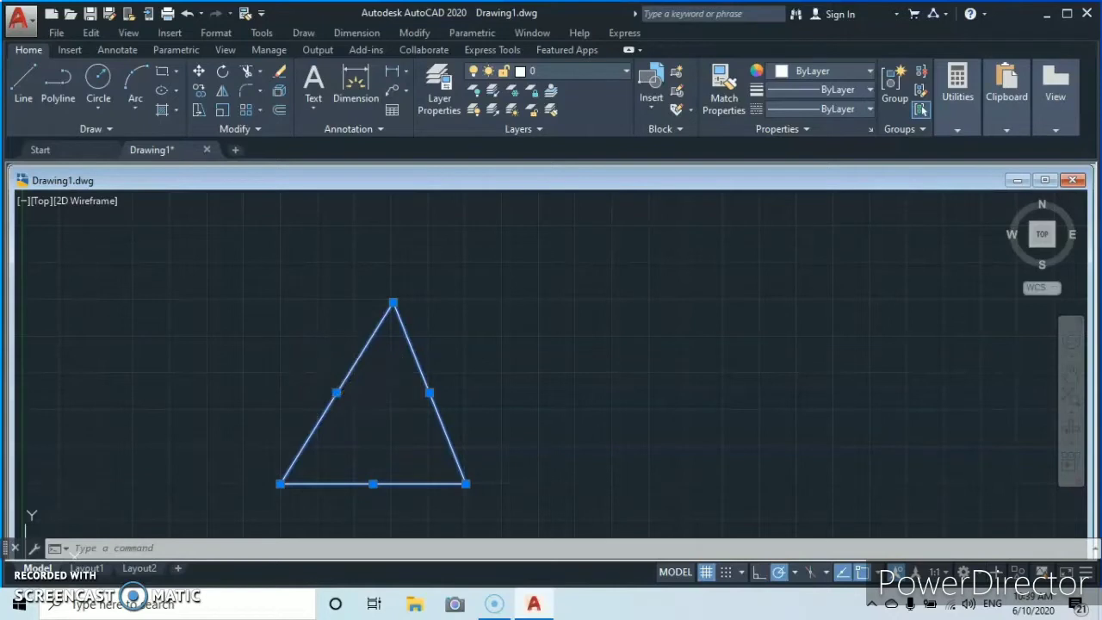
pyautogui.press('Escape')
pyautogui.click(372, 343)
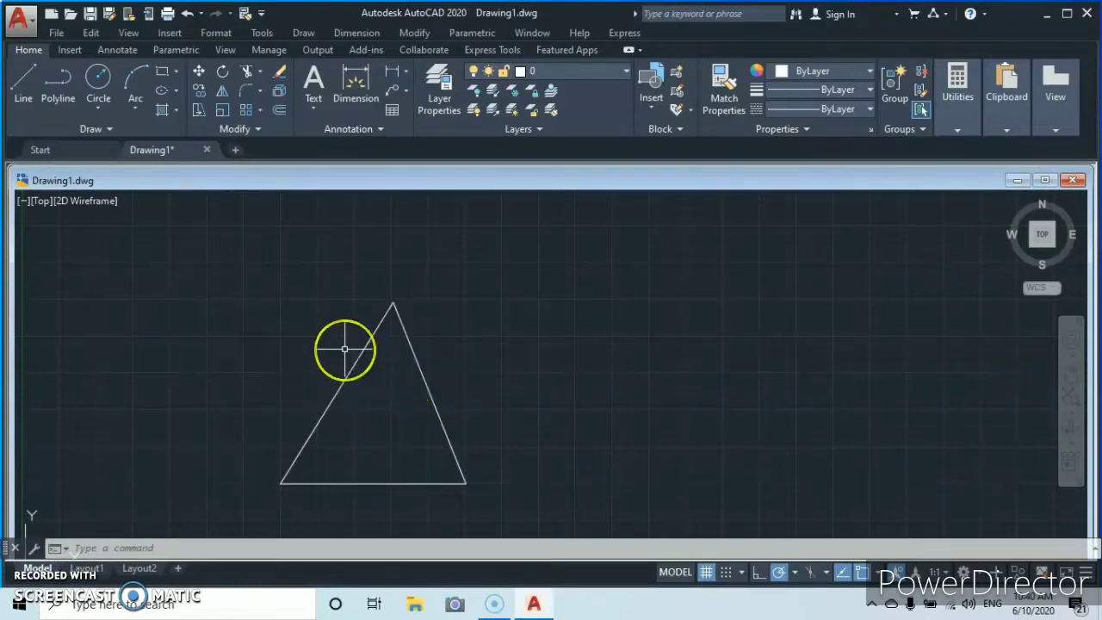
pyautogui.press('Escape')
pyautogui.press('Escape')
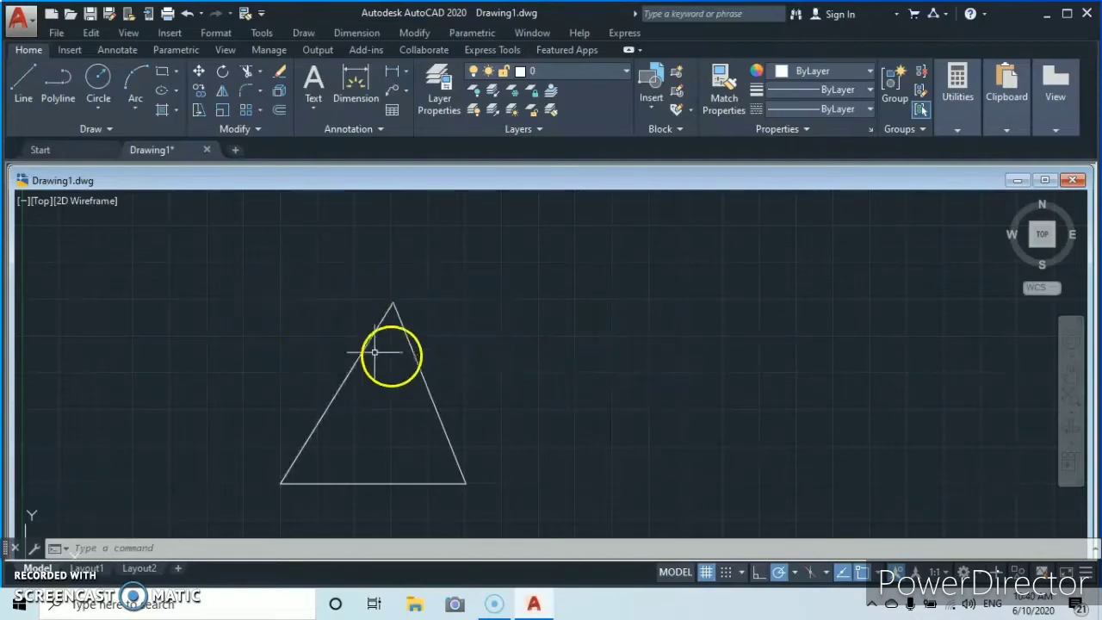
# - Draw a circle by center and radius on the empty area to the right of the triangle, without touching it
pyautogui.click(95, 79)
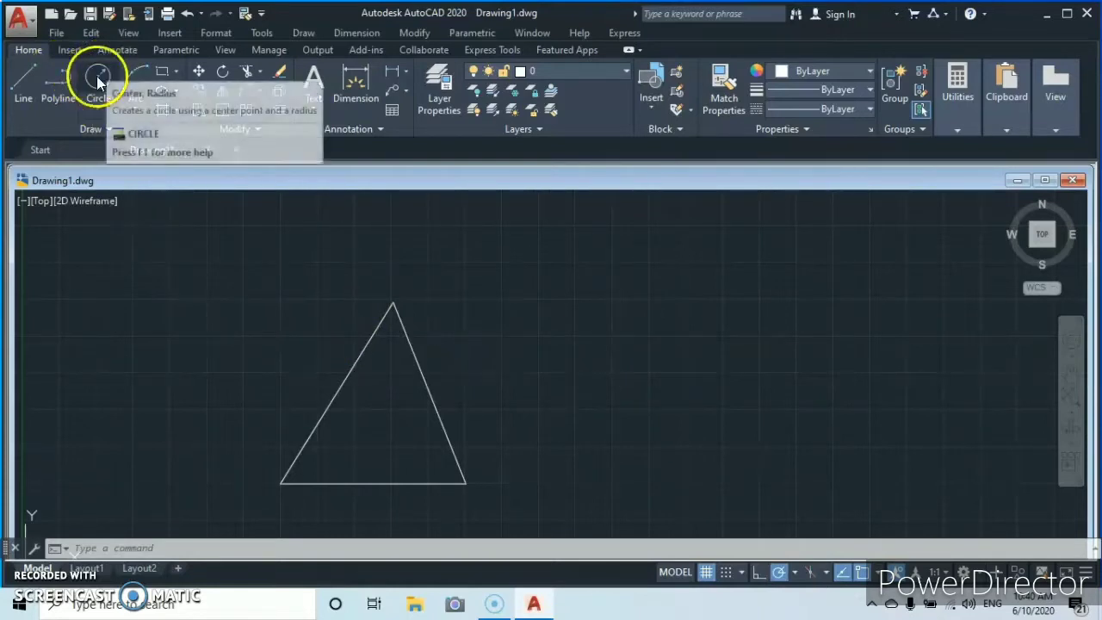
pyautogui.click(99, 78)
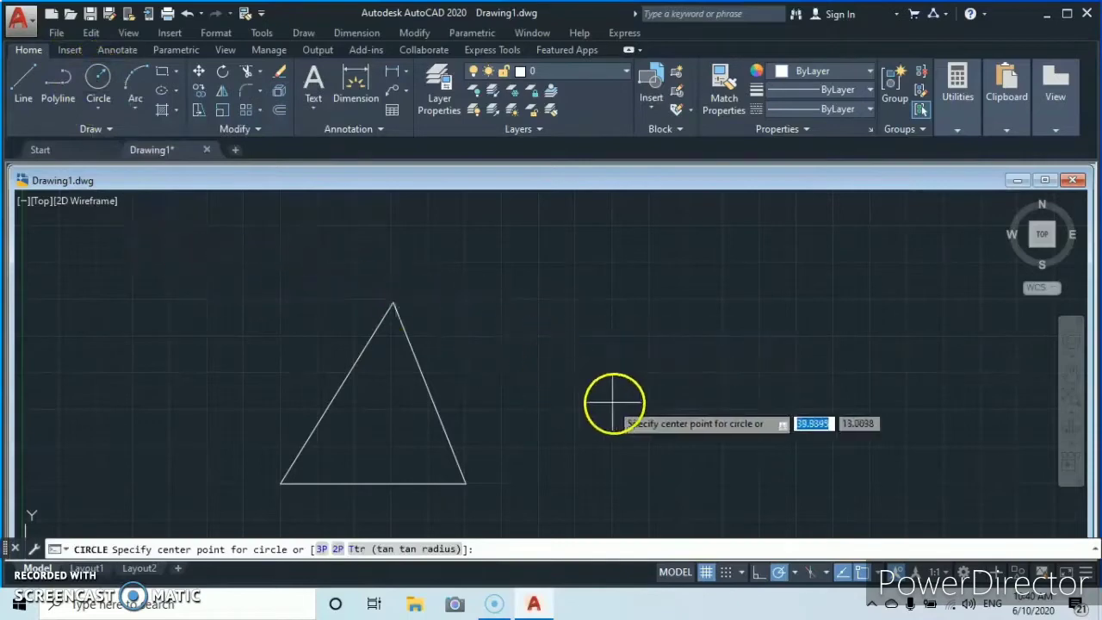
pyautogui.click(649, 373)
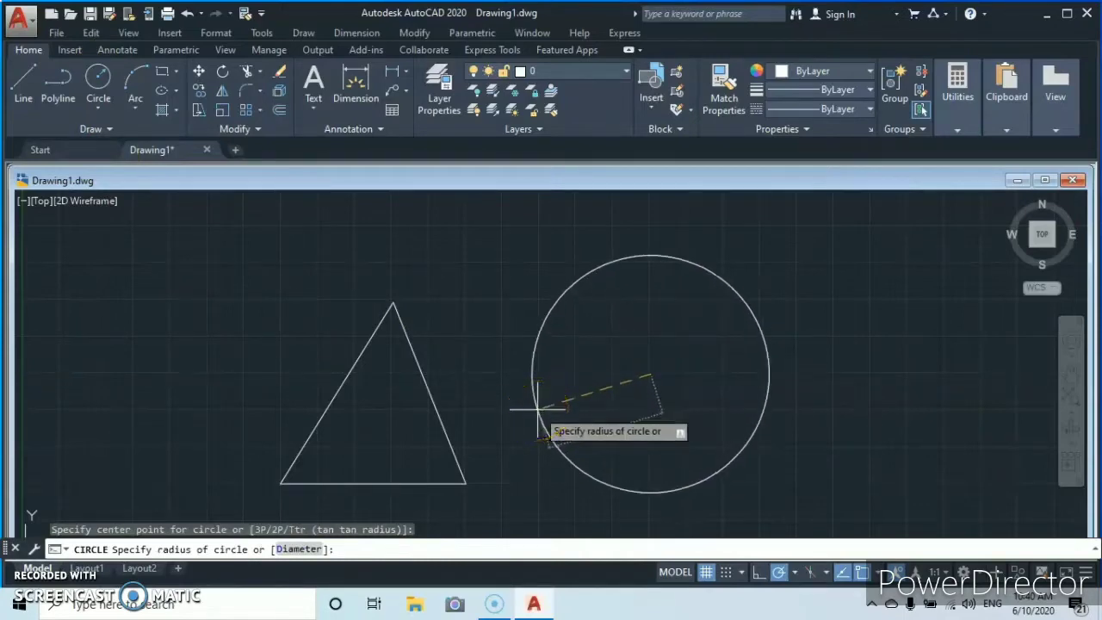
pyautogui.click(564, 397)
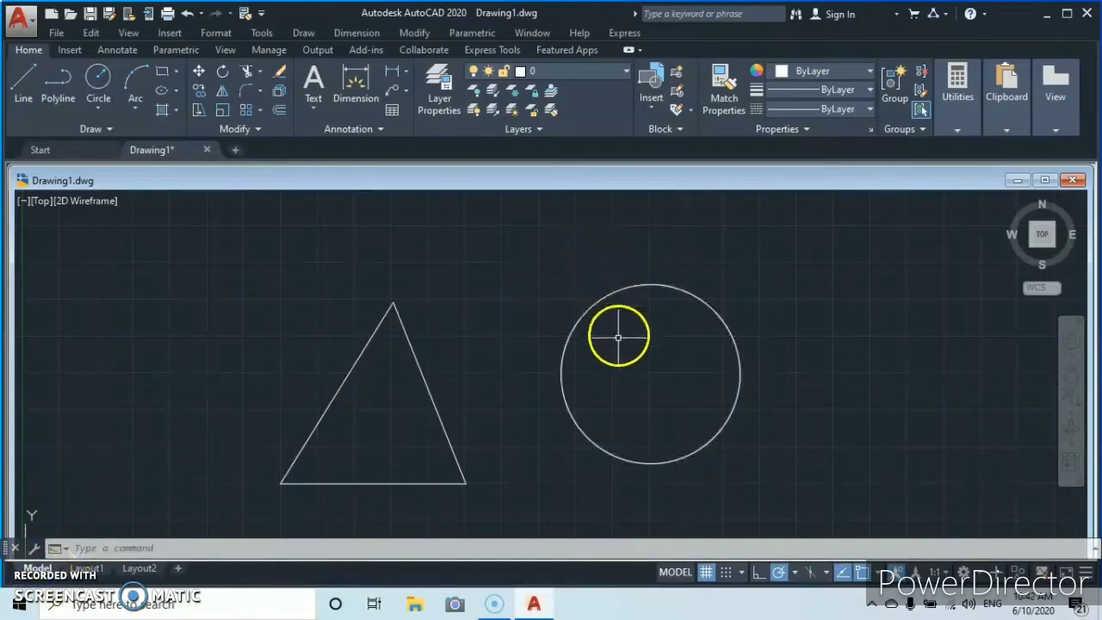
# - Select the circle by its outline and again with a window enclosing it completely, clearing the selection each time
pyautogui.click(561, 374)
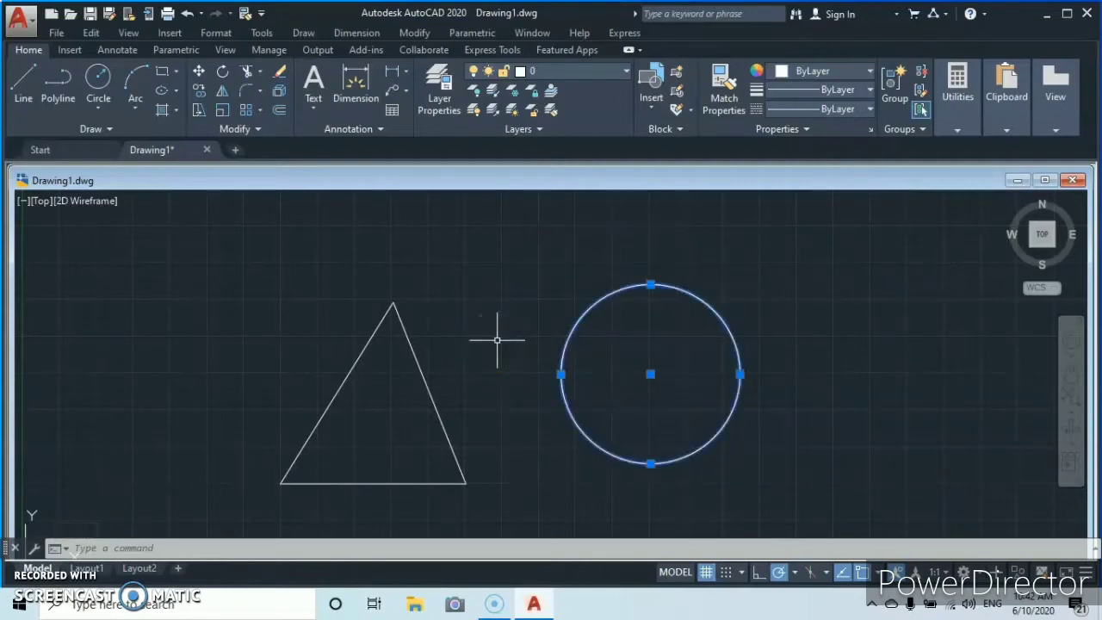
pyautogui.press('Escape')
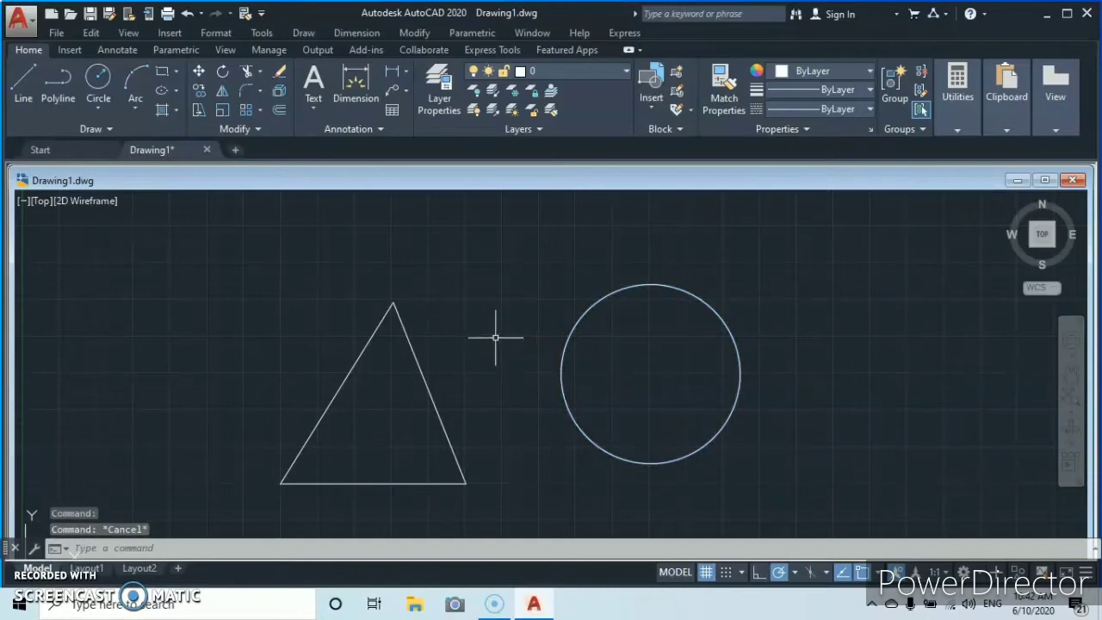
pyautogui.click(501, 276)
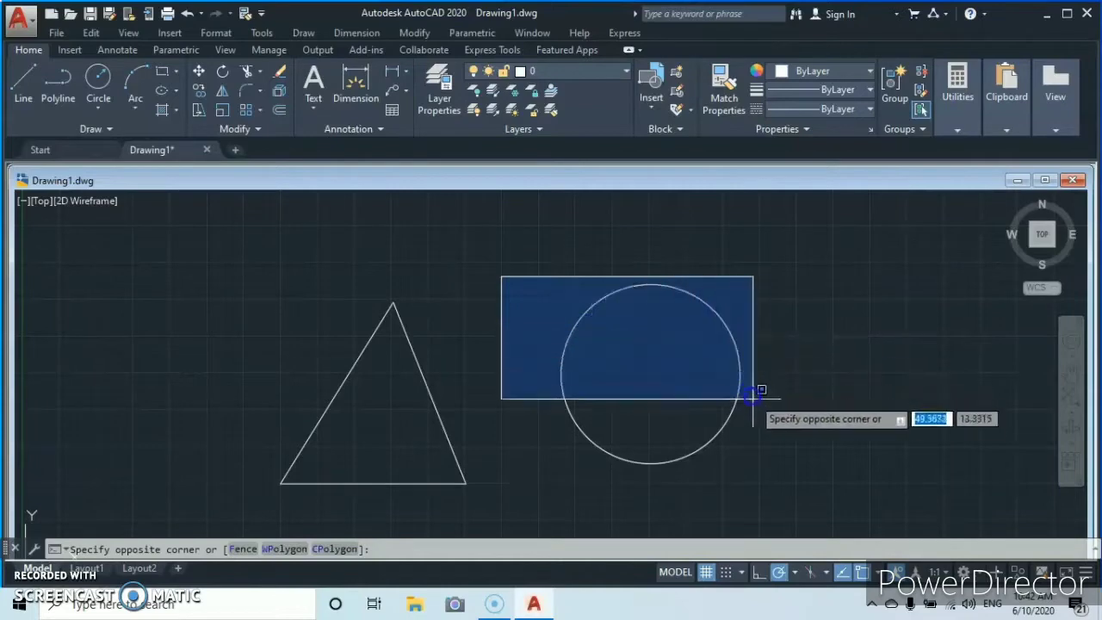
pyautogui.click(760, 503)
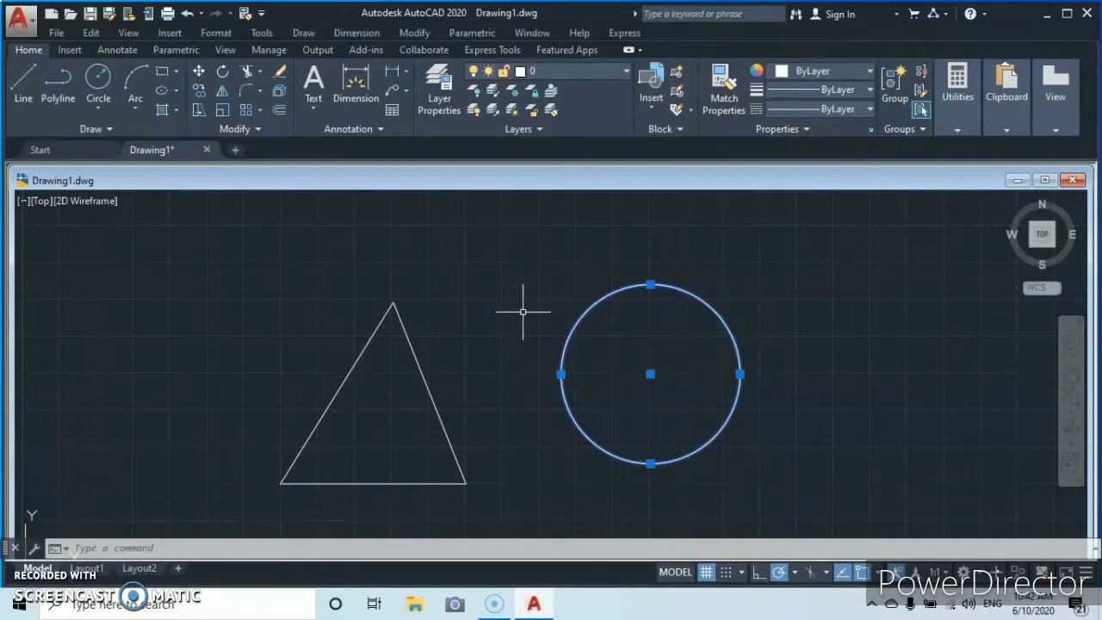
pyautogui.press('Escape')
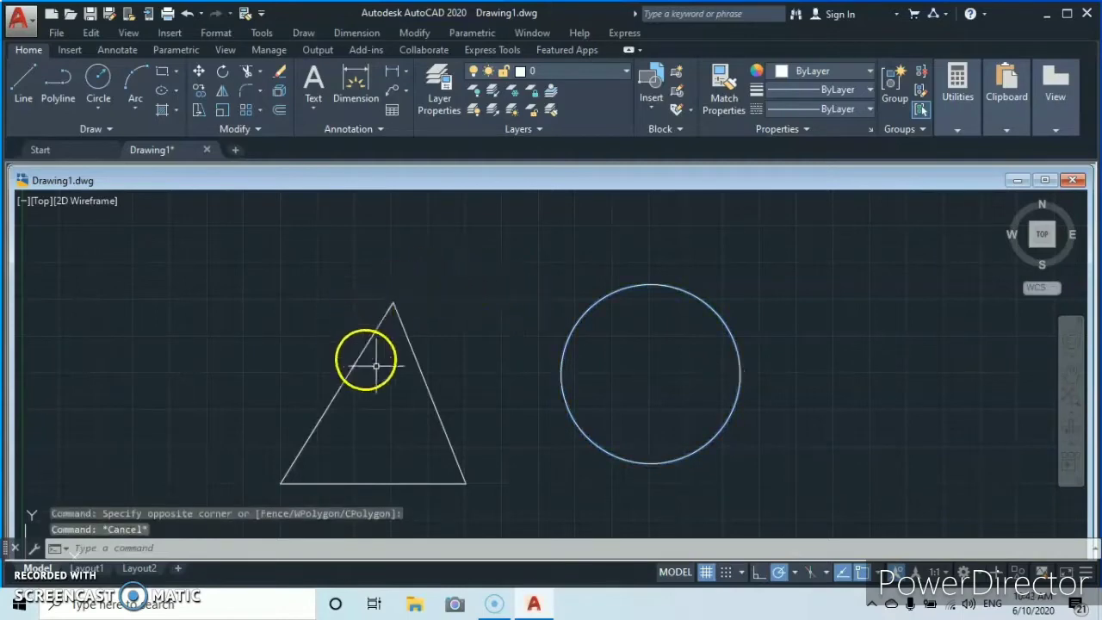
# - Window-select the circle with the triangle's right side, and again with the whole triangle, clearing the selection each time
pyautogui.click(281, 270)
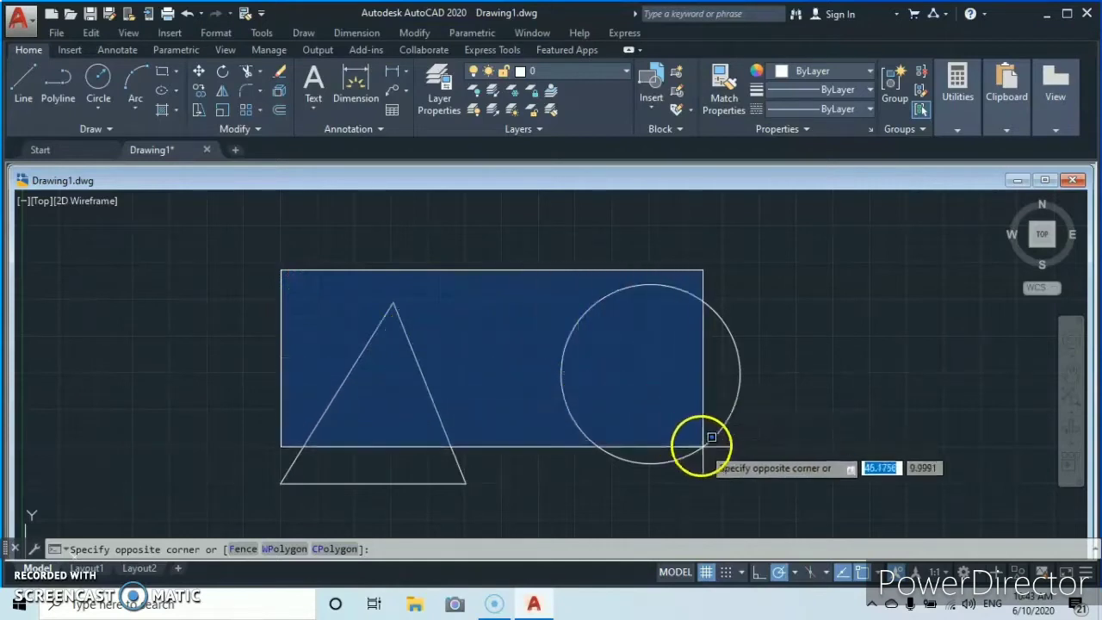
pyautogui.click(763, 488)
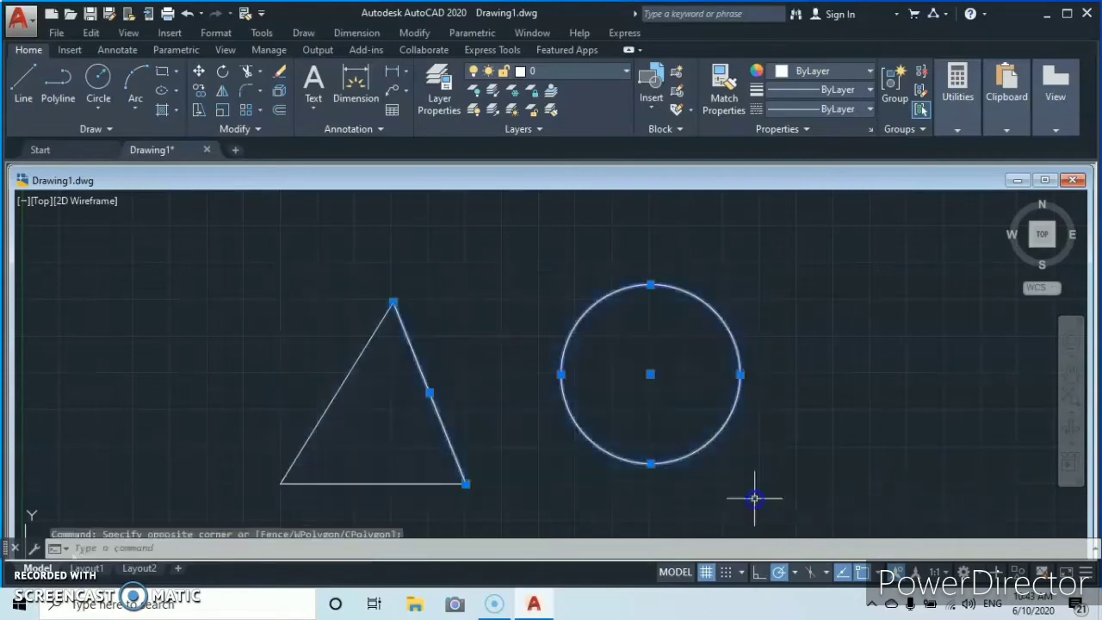
pyautogui.press('Escape')
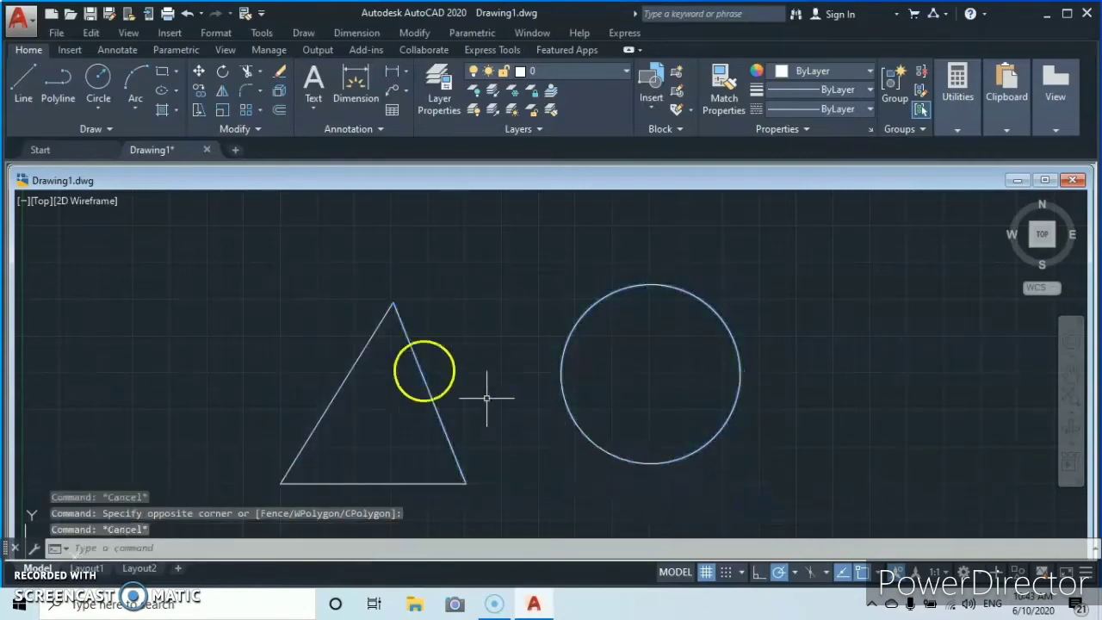
pyautogui.click(241, 262)
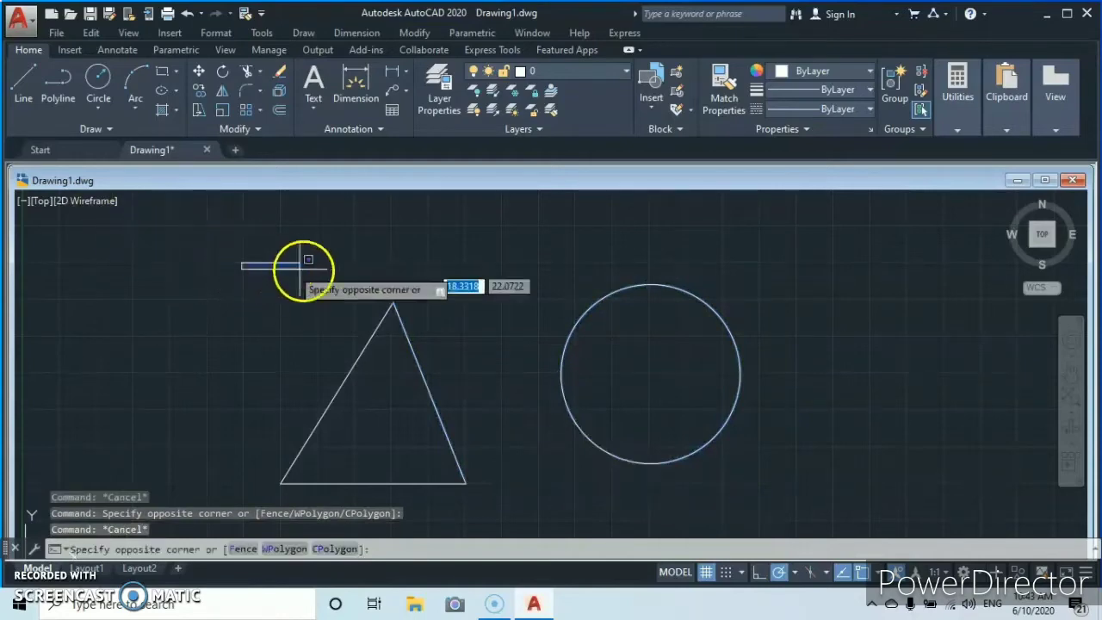
pyautogui.click(759, 513)
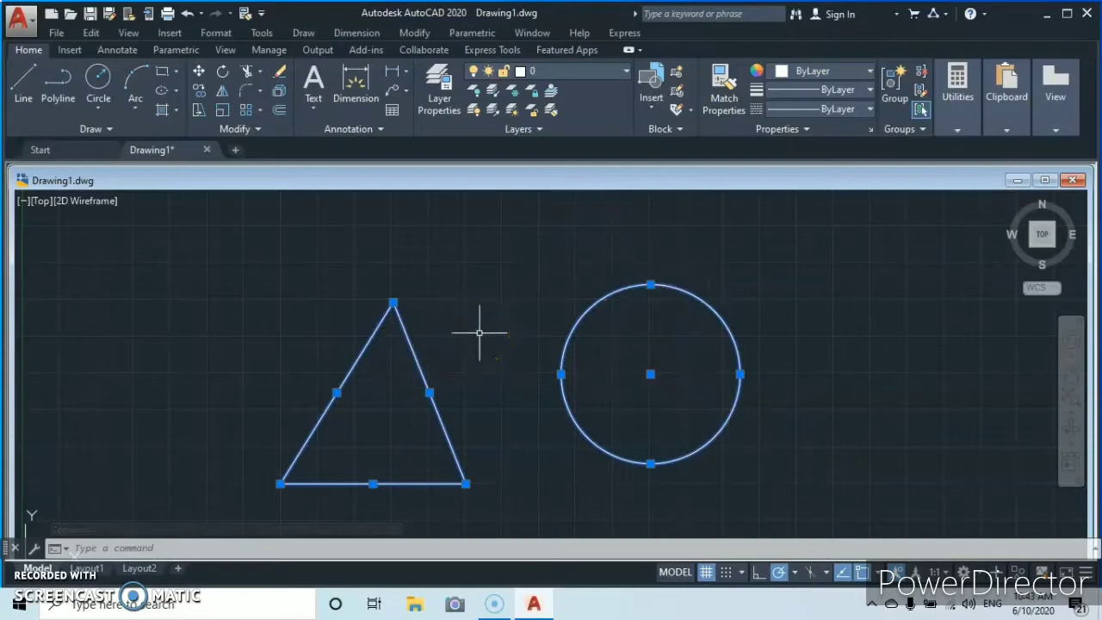
pyautogui.press('Escape')
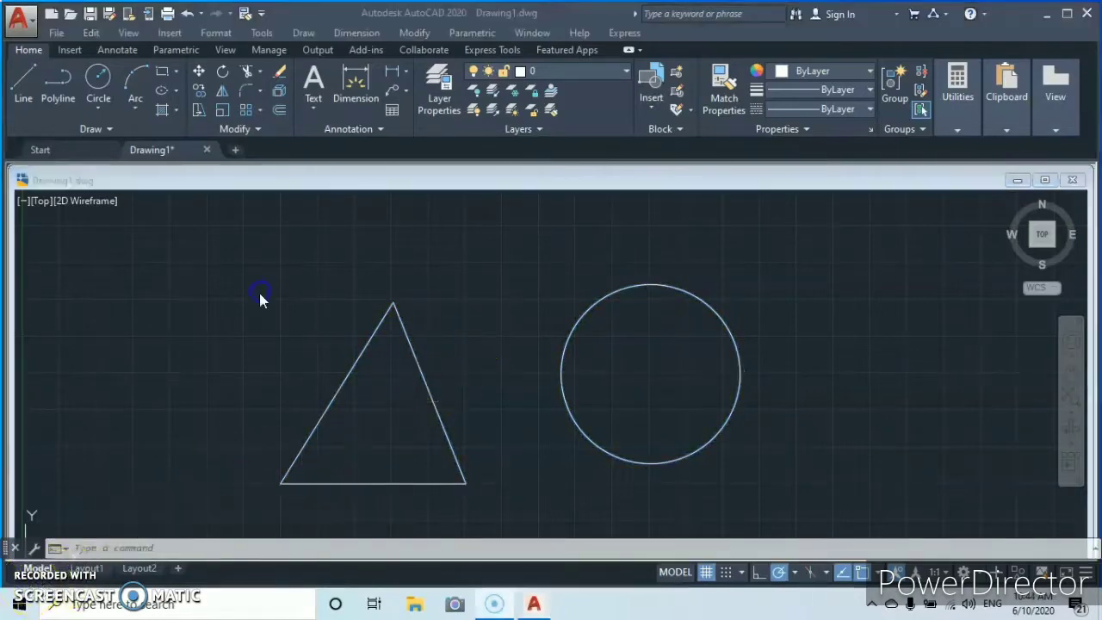
# - Select the whole triangle and the circle together using a window lasso, and clear the selection
pyautogui.click(250, 297)
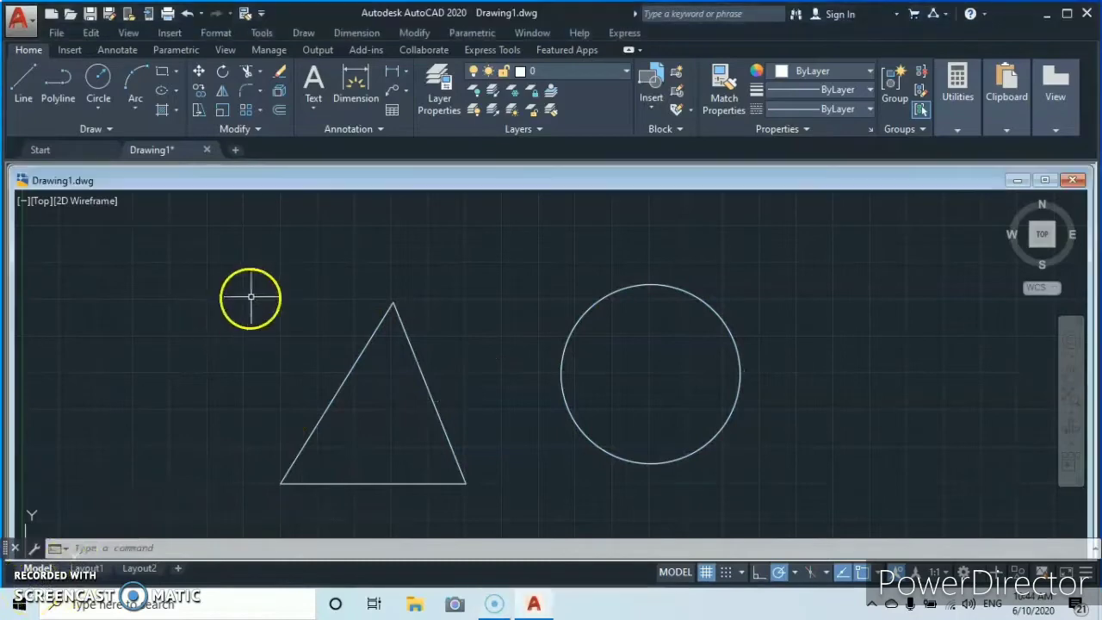
pyautogui.click(279, 262)
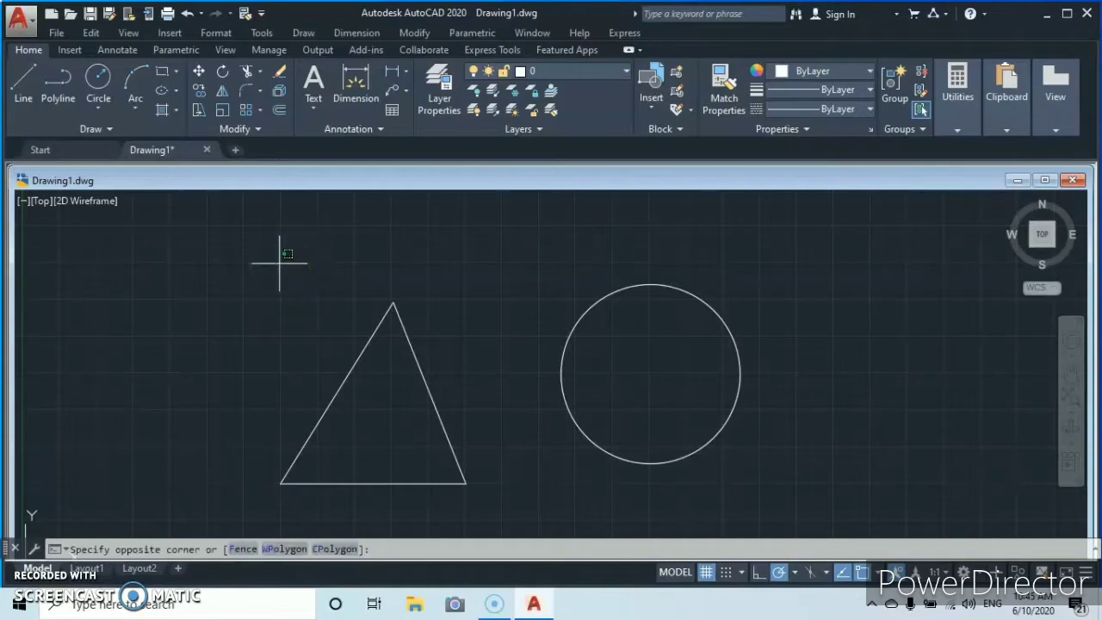
pyautogui.moveTo(279, 264)
pyautogui.mouseDown()
pyautogui.moveTo(612, 273)
pyautogui.moveTo(685, 289)
pyautogui.moveTo(733, 310)
pyautogui.moveTo(780, 377)
pyautogui.moveTo(782, 439)
pyautogui.moveTo(749, 487)
pyautogui.moveTo(689, 505)
pyautogui.moveTo(433, 512)
pyautogui.moveTo(270, 505)
pyautogui.moveTo(237, 486)
pyautogui.mouseUp()
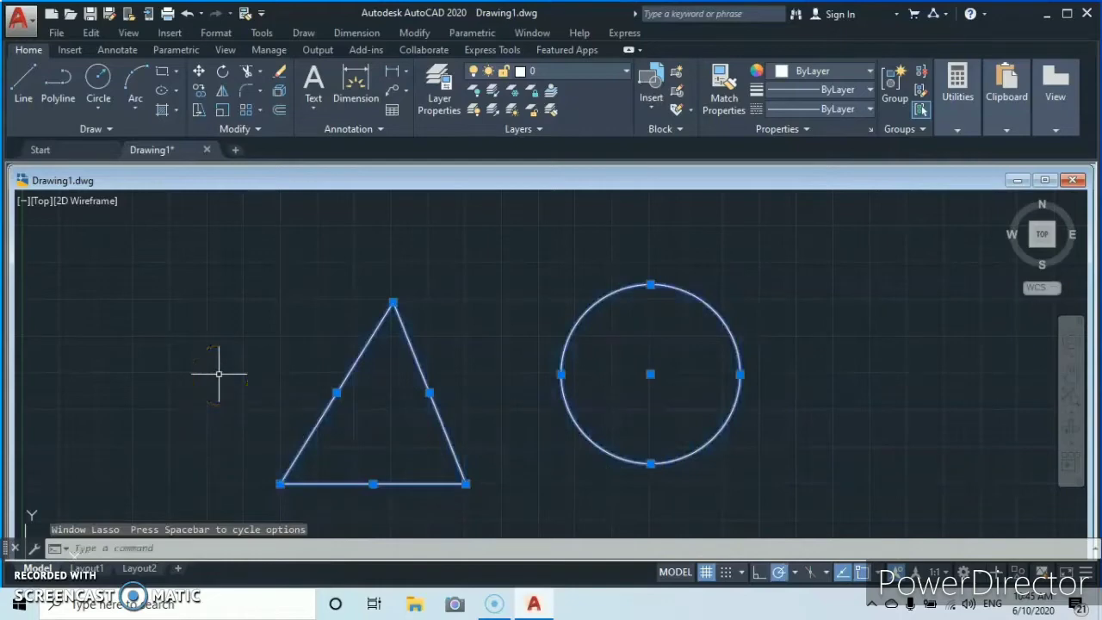
pyautogui.press('Escape')
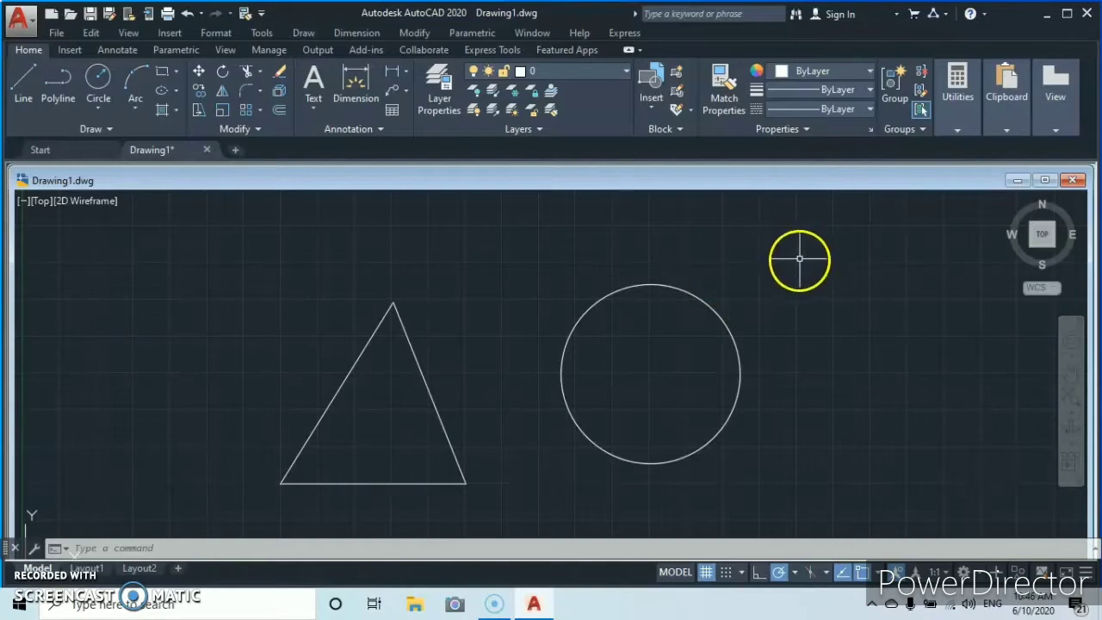
# - Select the circle and the triangle's two slanted sides with a crossing window, and clear the selection
pyautogui.click(798, 261)
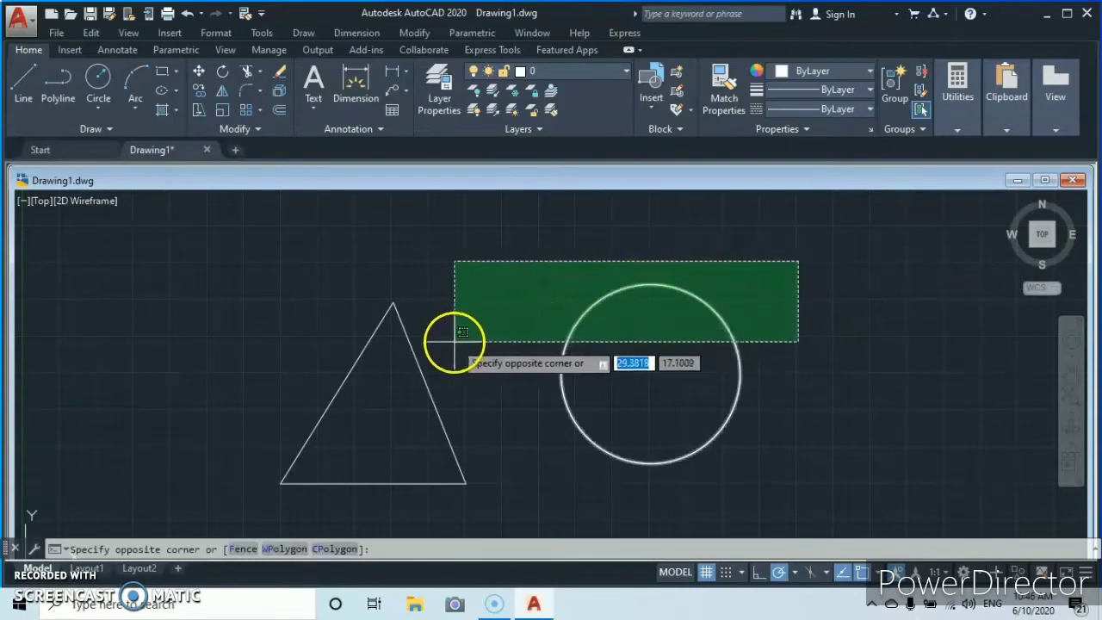
pyautogui.click(326, 372)
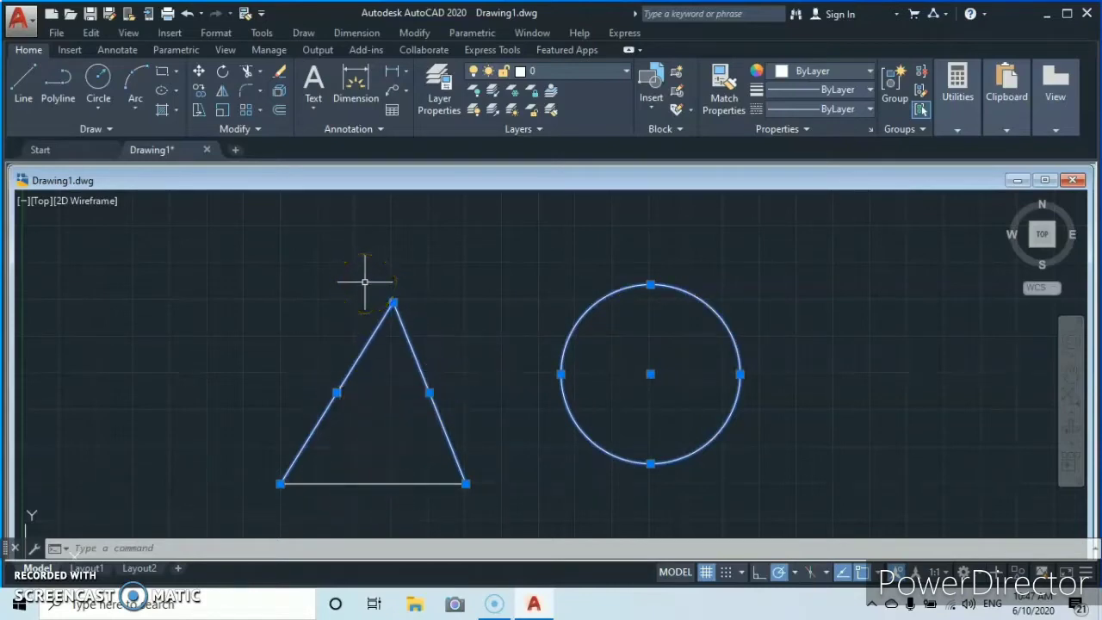
pyautogui.press('Escape')
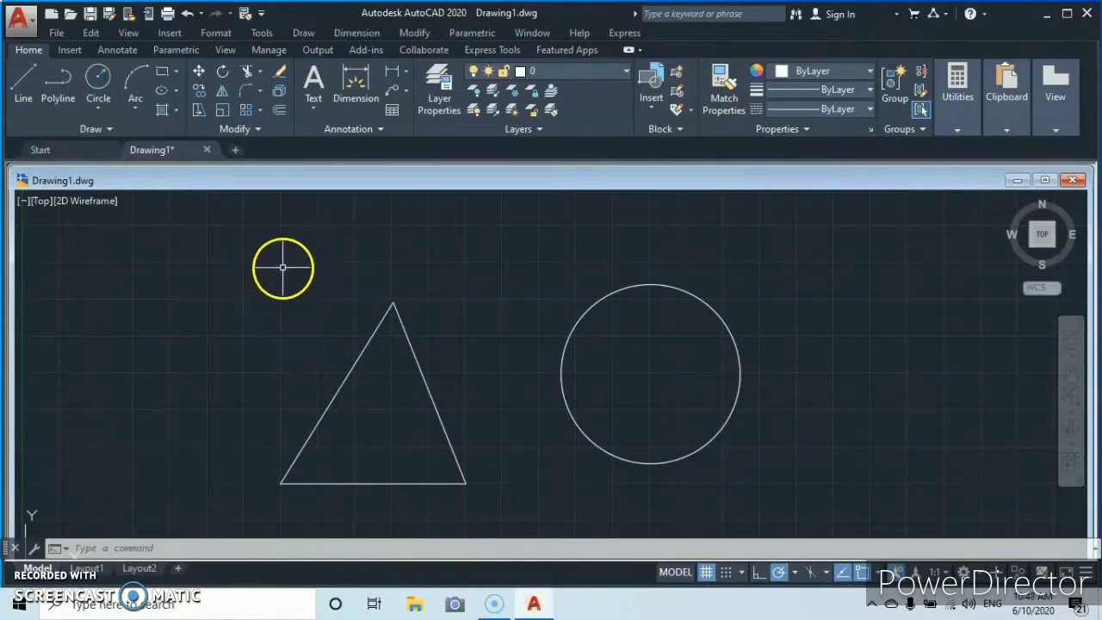
# - Select the triangle and the circle with an enclosing window and erase them
pyautogui.click(281, 262)
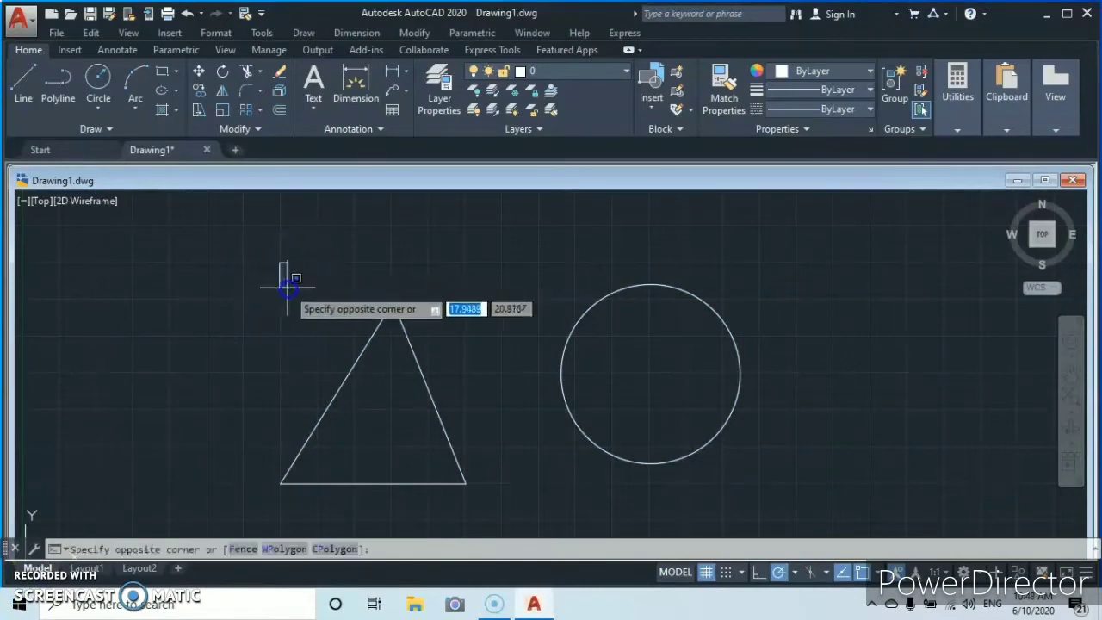
pyautogui.click(785, 502)
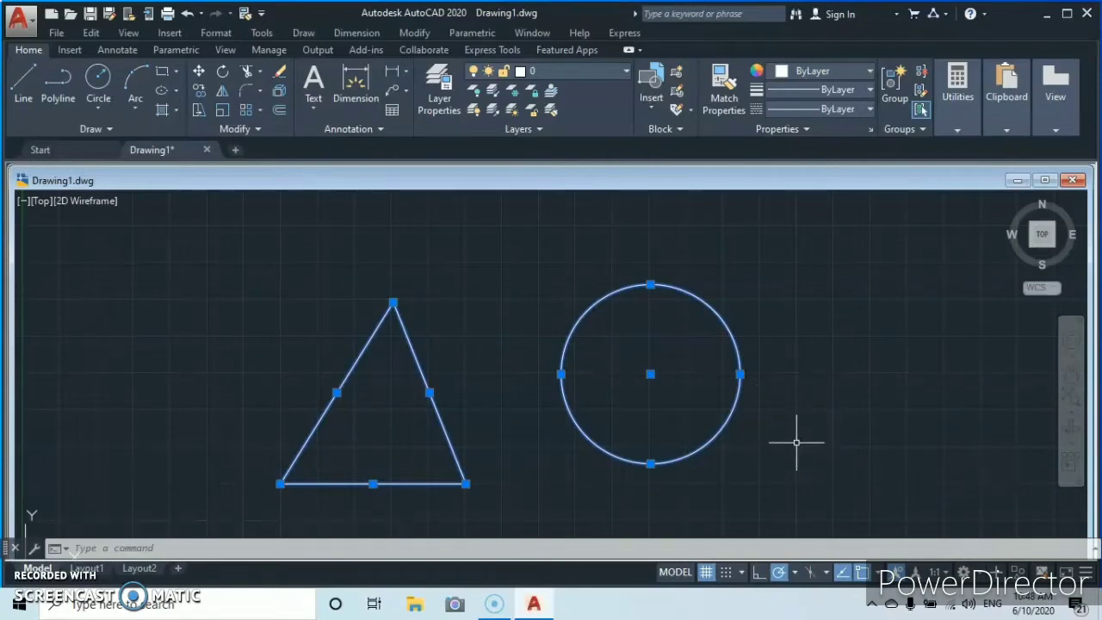
pyautogui.rightClick(796, 442)
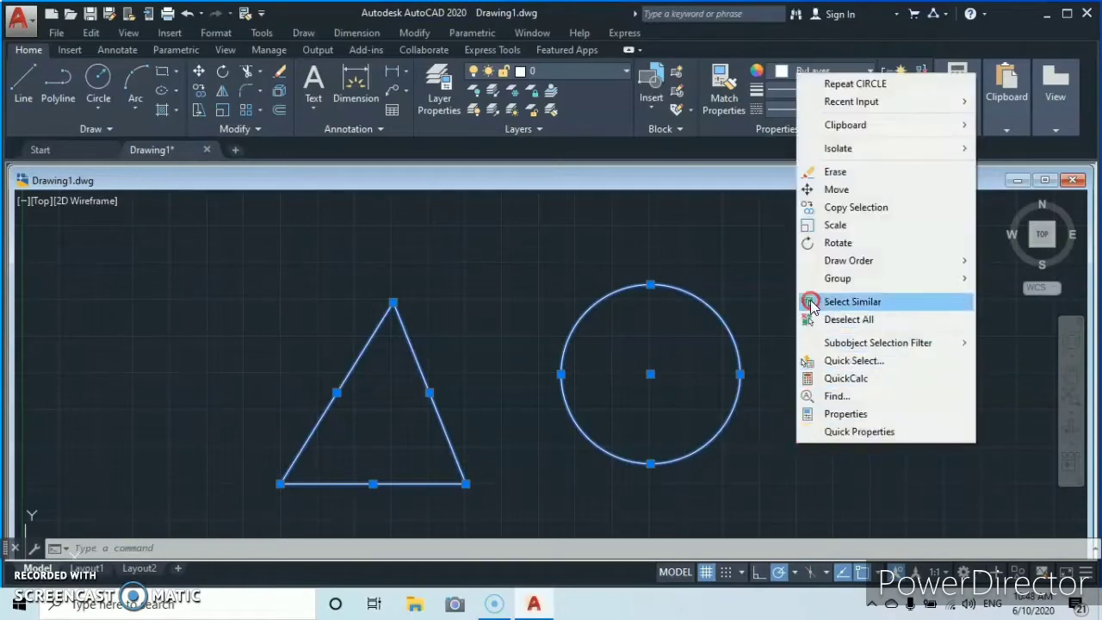
pyautogui.click(836, 173)
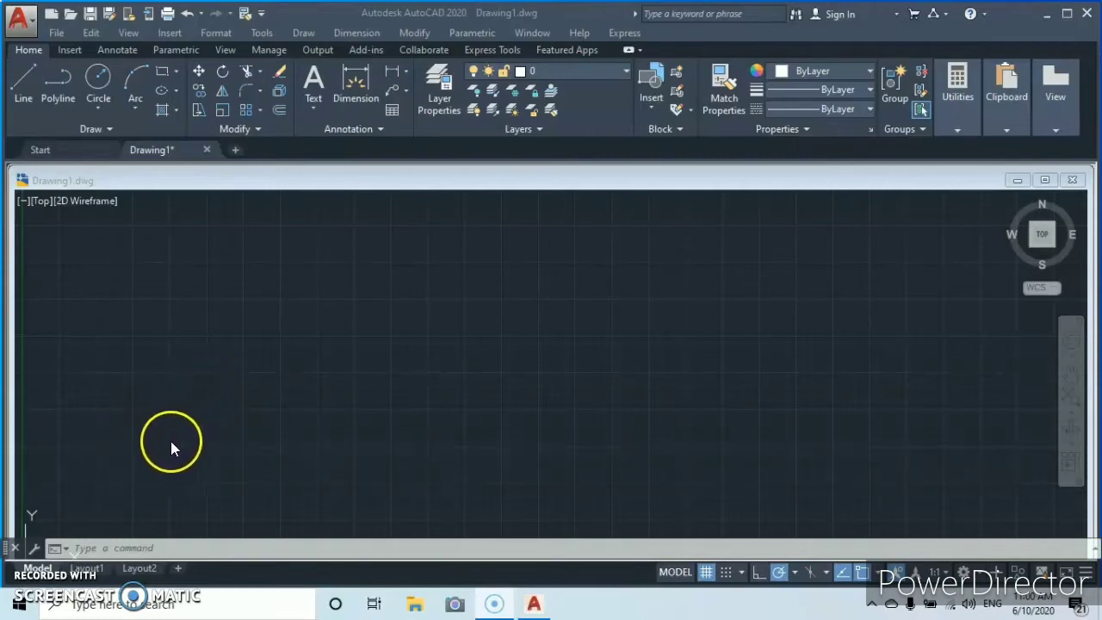
pyautogui.click(213, 393)
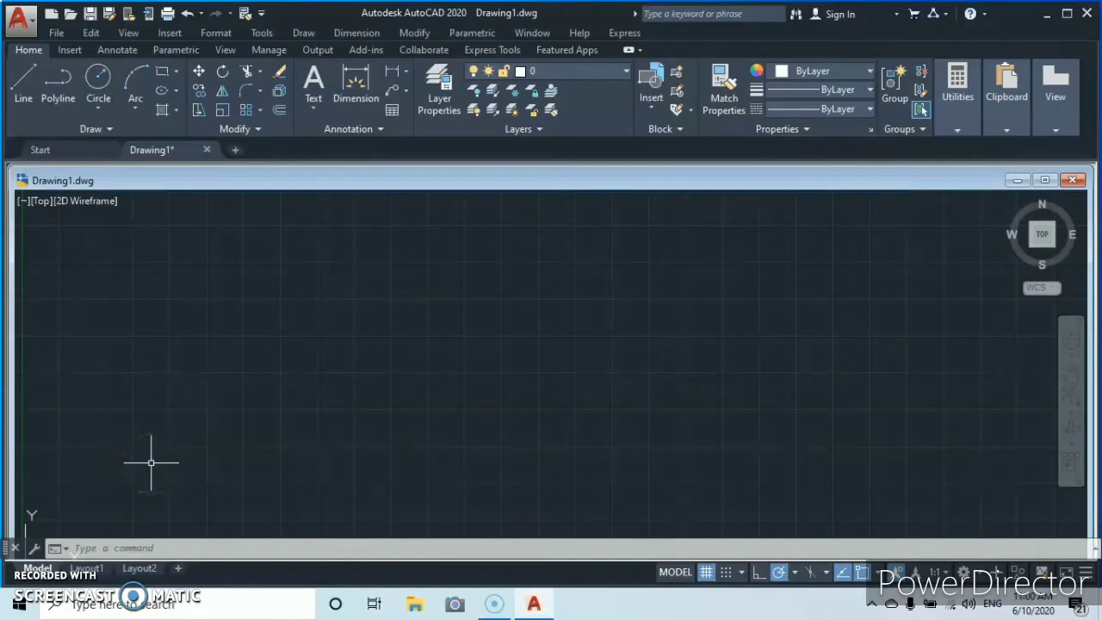
pyautogui.click(118, 545)
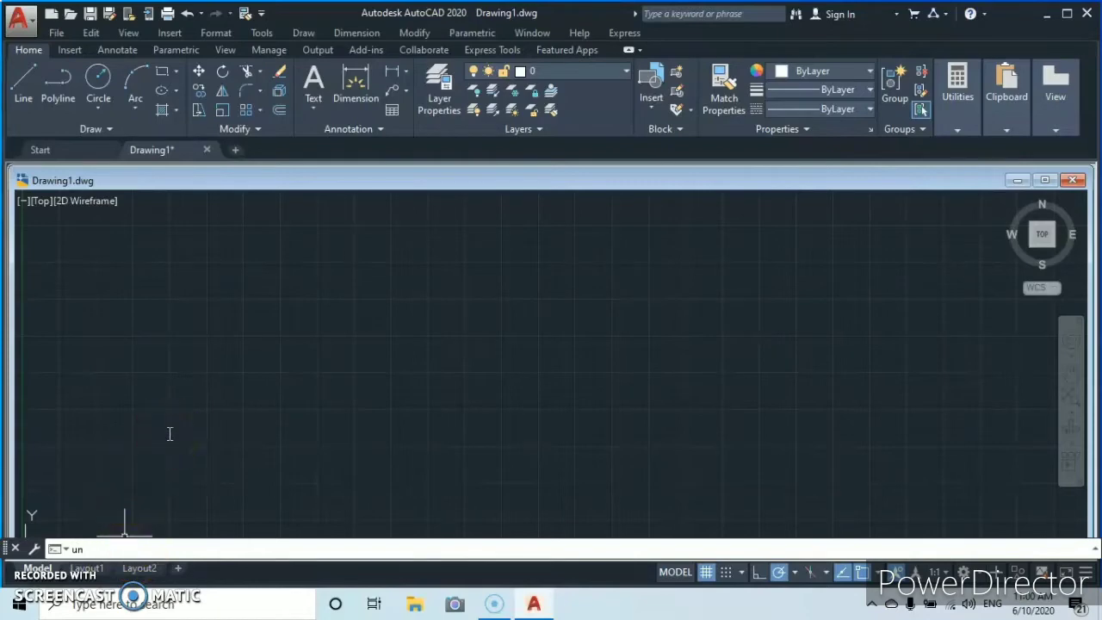
pyautogui.press('Return')
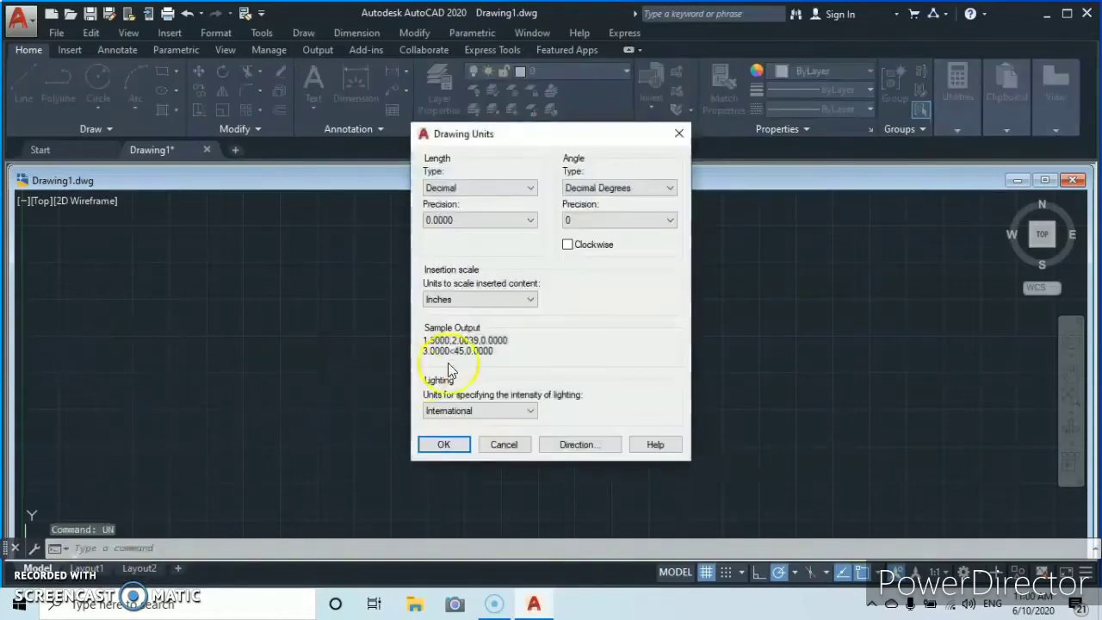
pyautogui.click(678, 133)
pyautogui.press('Return')
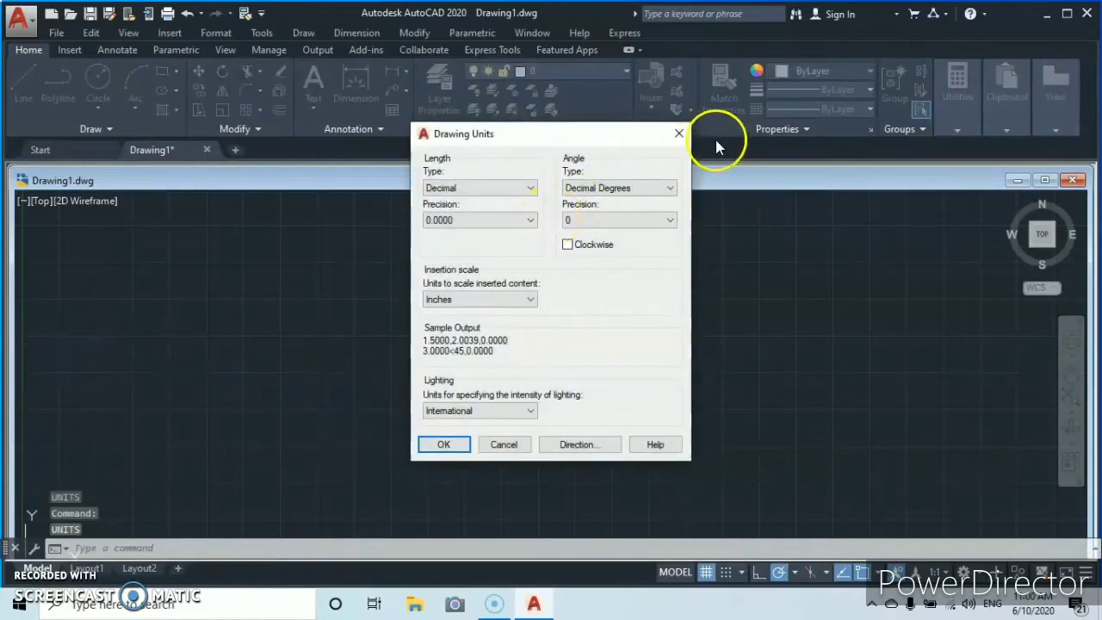
pyautogui.click(678, 133)
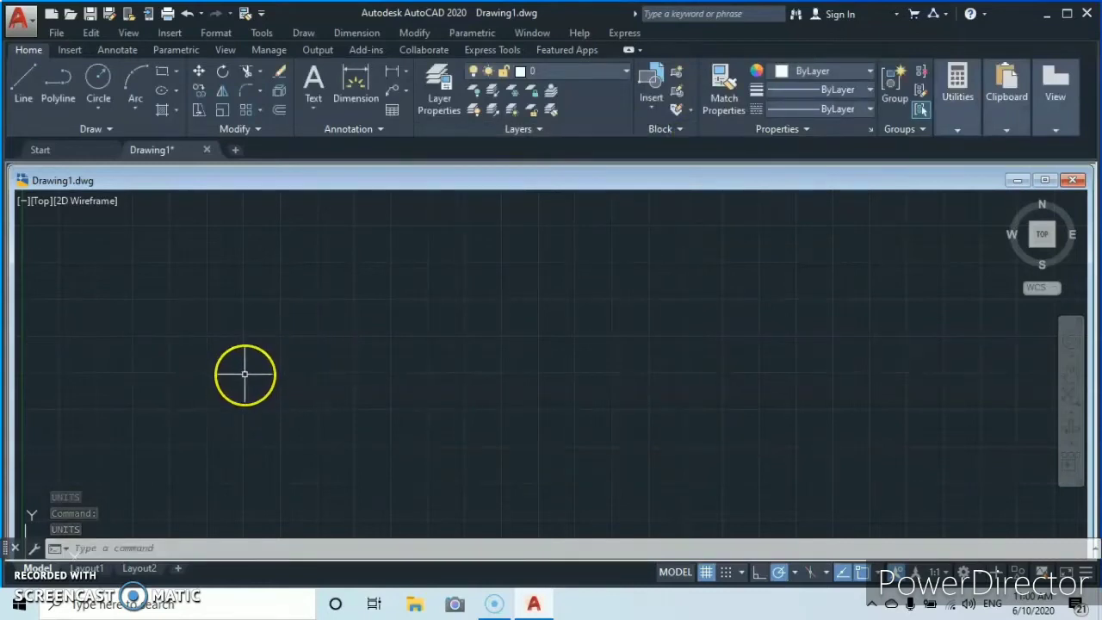
# - Open the Drawing Units settings with the UN command and choose Decimal as the length type
pyautogui.write('UN')
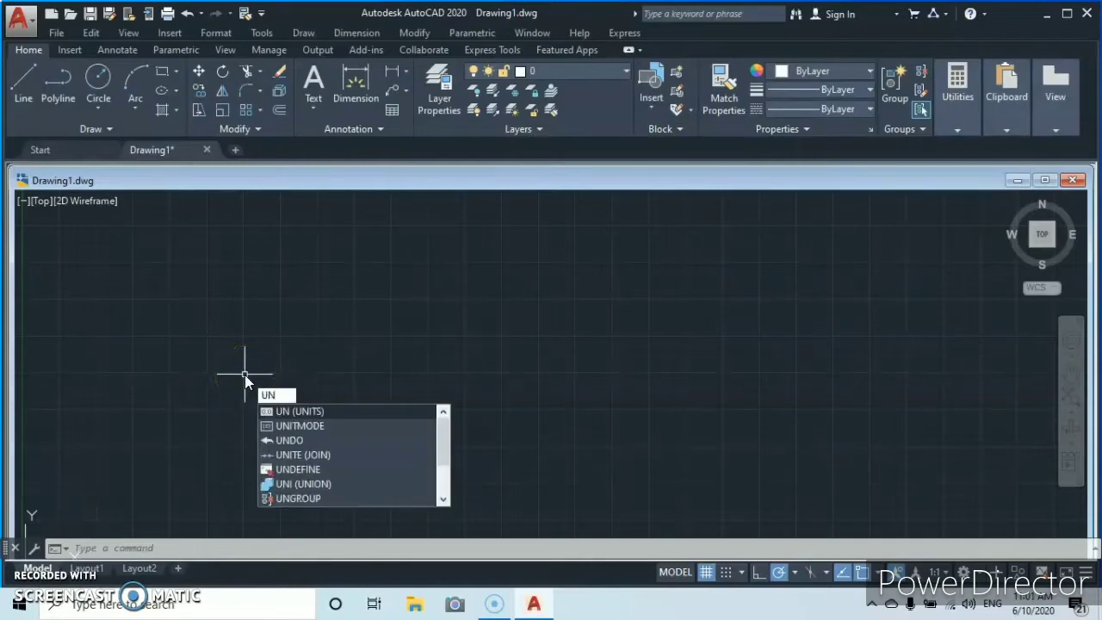
pyautogui.press('Return')
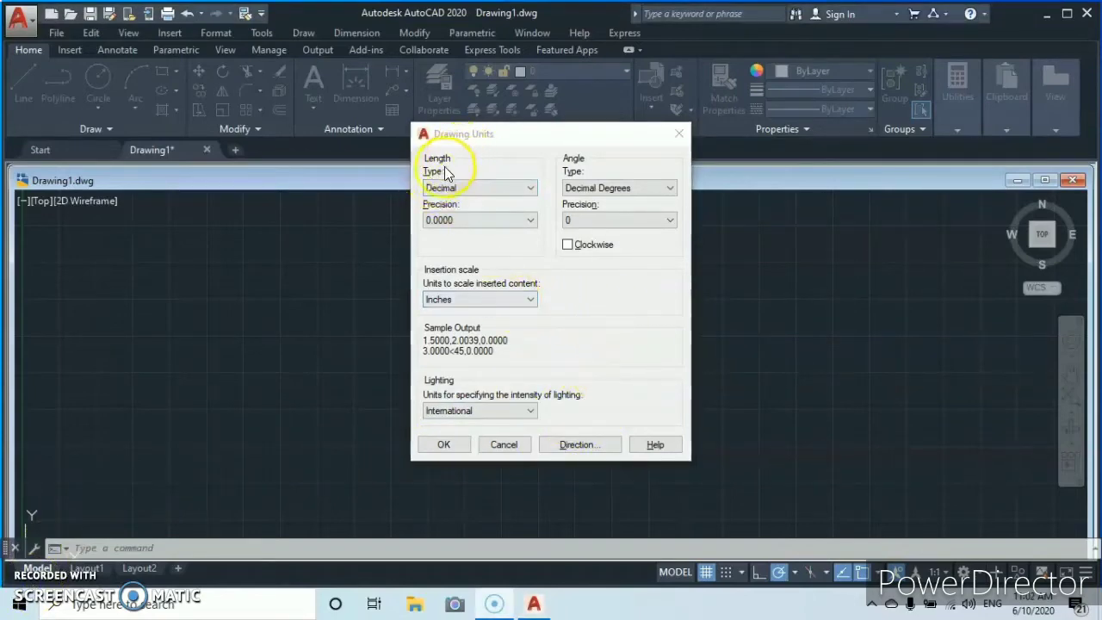
pyautogui.click(529, 189)
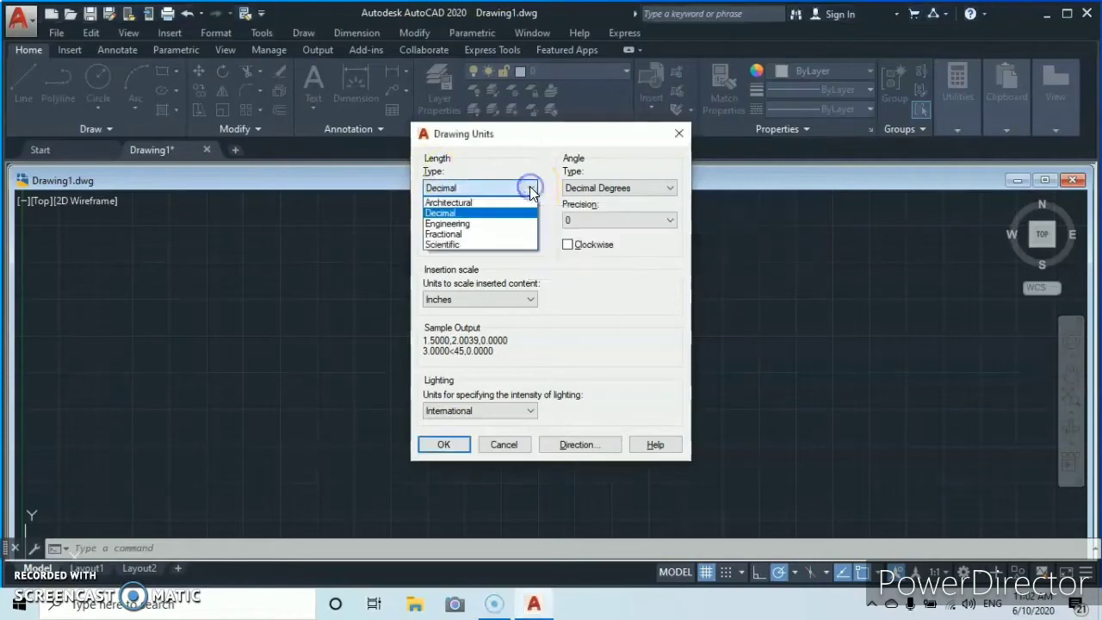
pyautogui.click(487, 215)
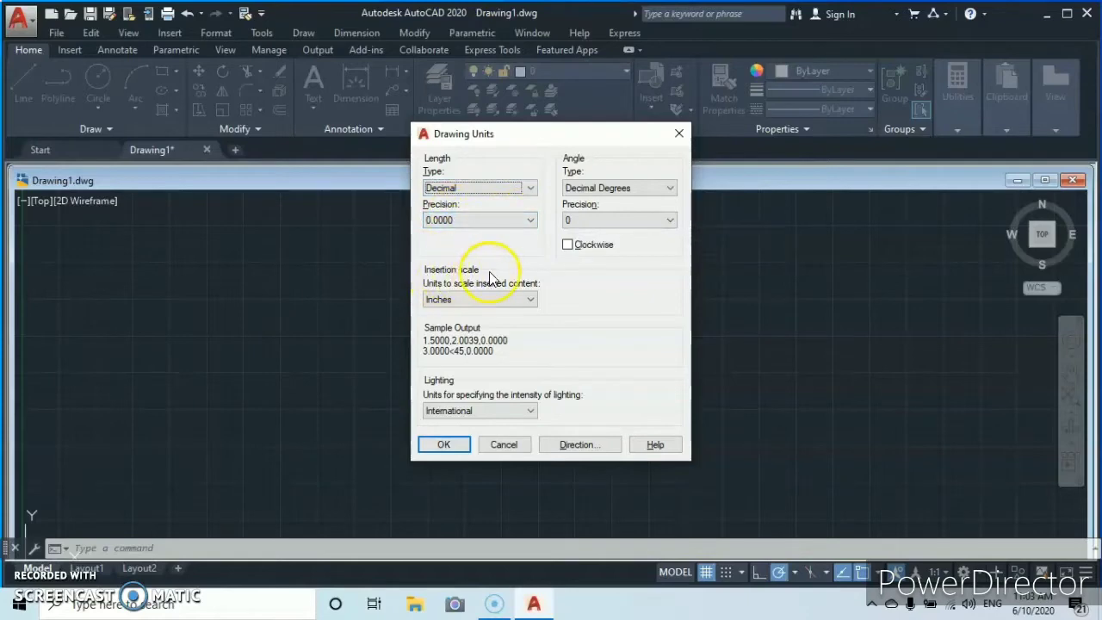
# - Set the insertion scale units to Centimeters and the length precision to 0.00, and apply the drawing units
pyautogui.click(531, 300)
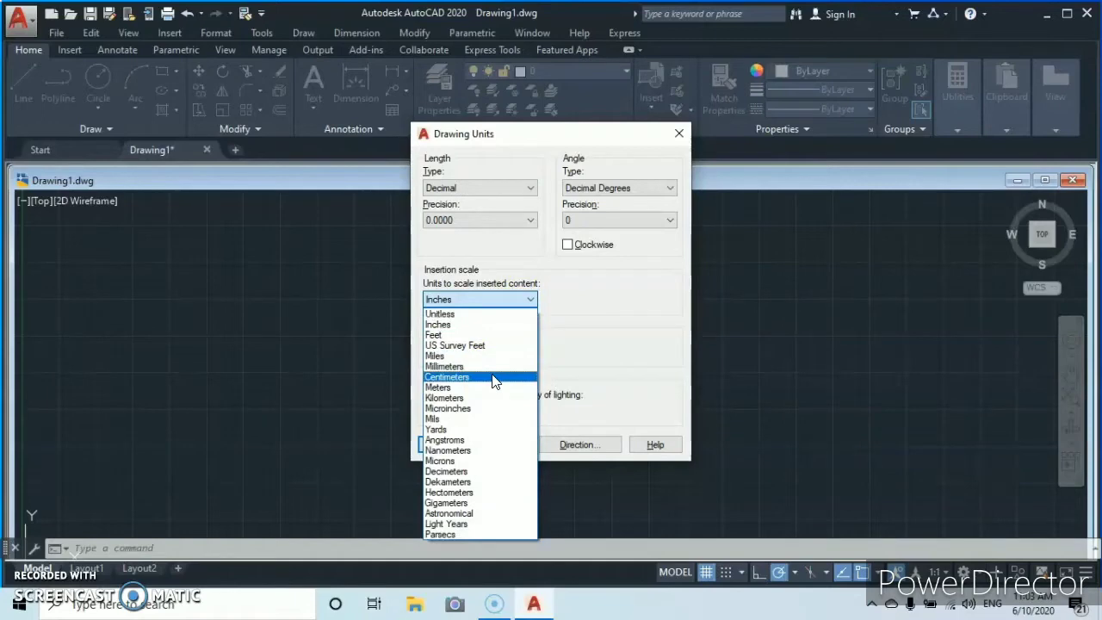
pyautogui.click(493, 379)
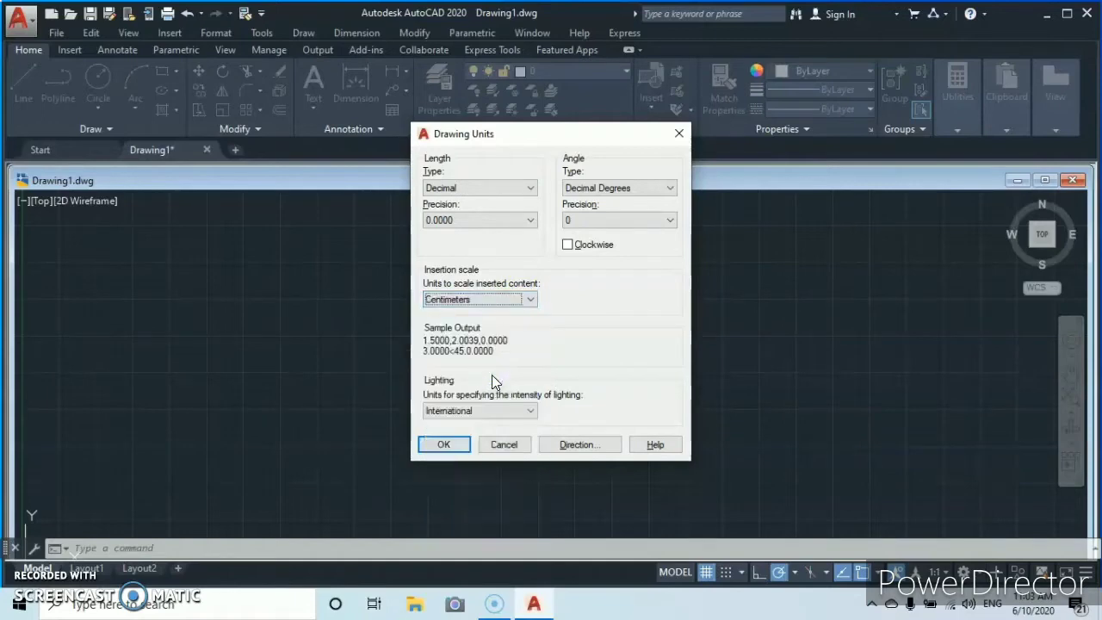
pyautogui.click(434, 220)
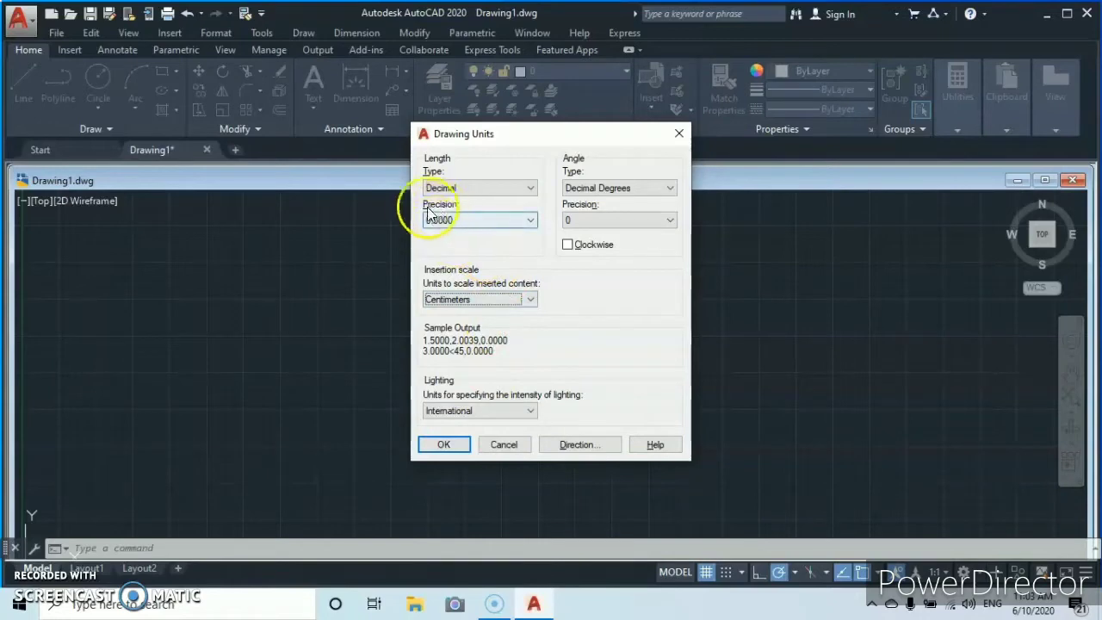
pyautogui.click(531, 220)
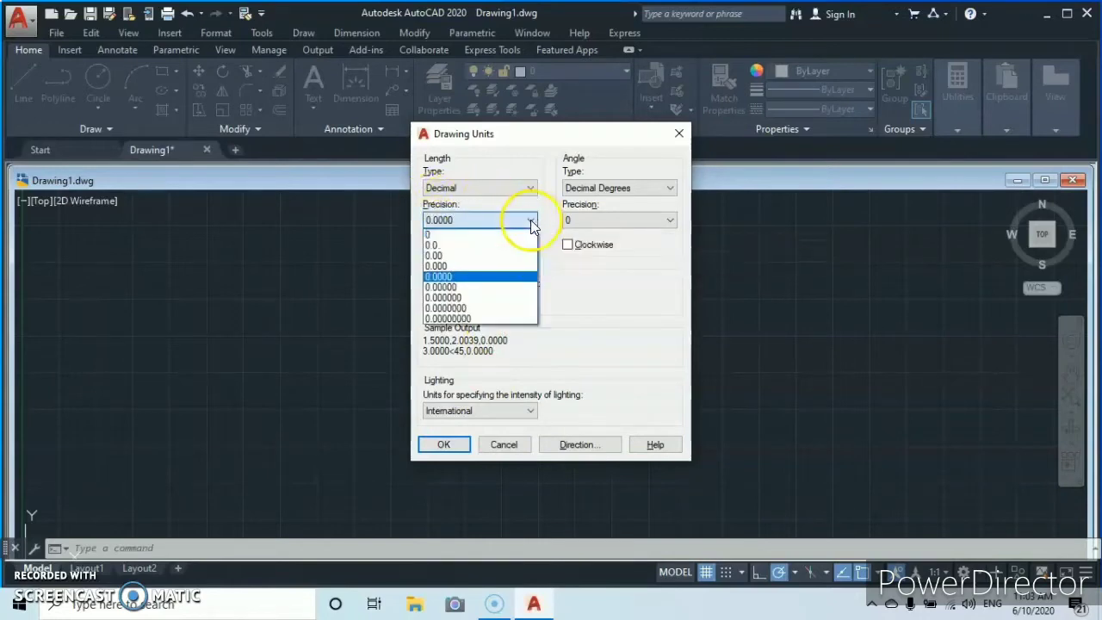
pyautogui.click(487, 256)
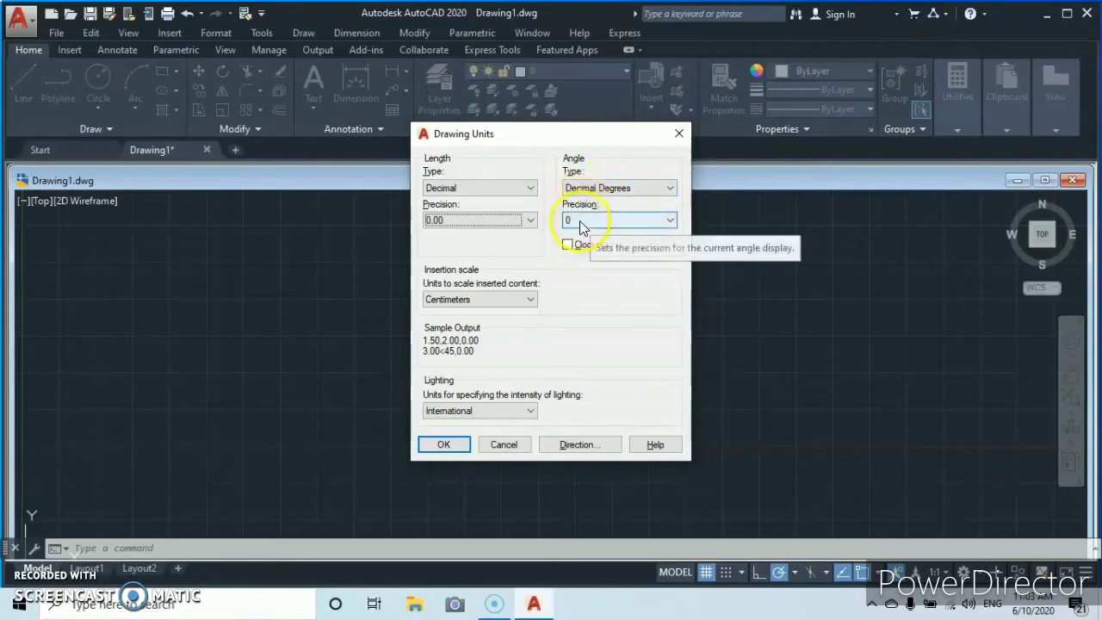
pyautogui.click(670, 218)
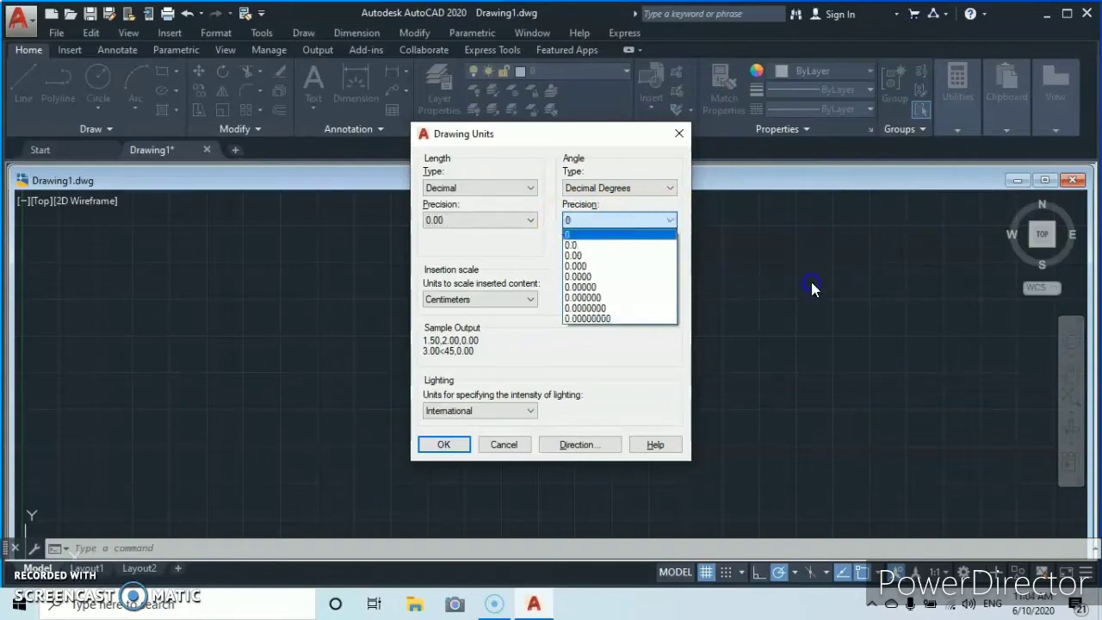
pyautogui.click(723, 253)
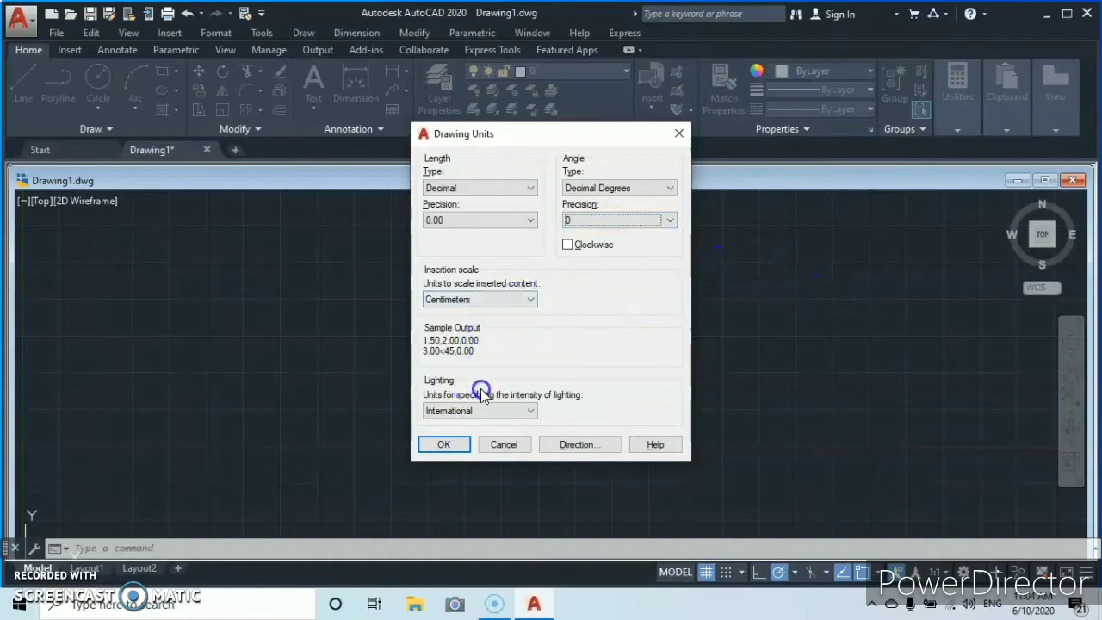
pyautogui.click(445, 444)
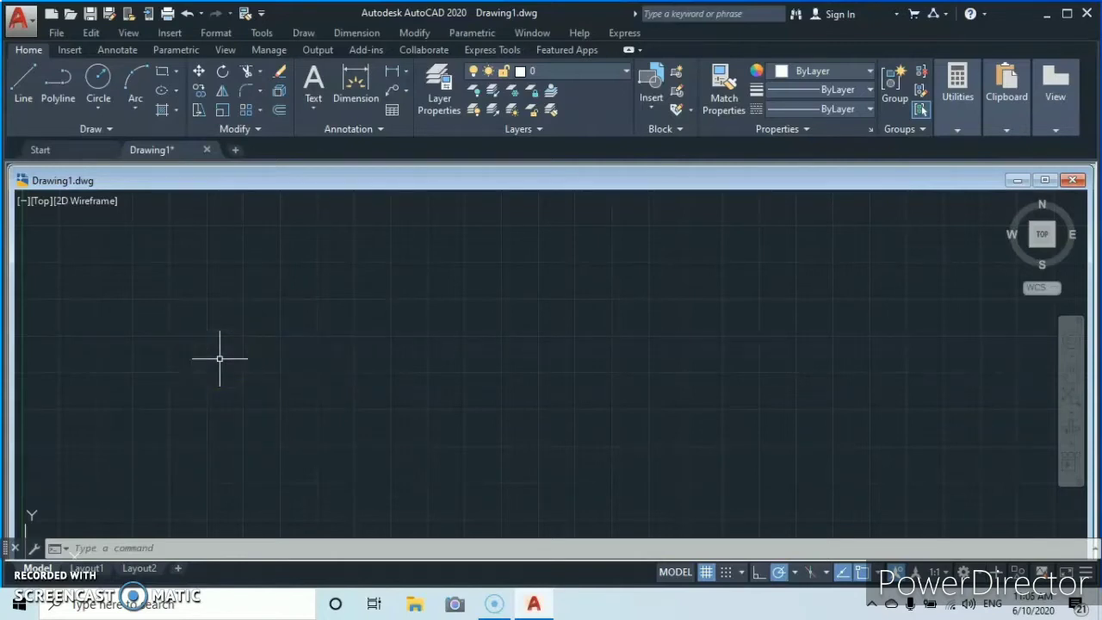
# - Start a line in the lower part of the drawing area and draw a horizontal segment 25 units long to the right
pyautogui.write('L')
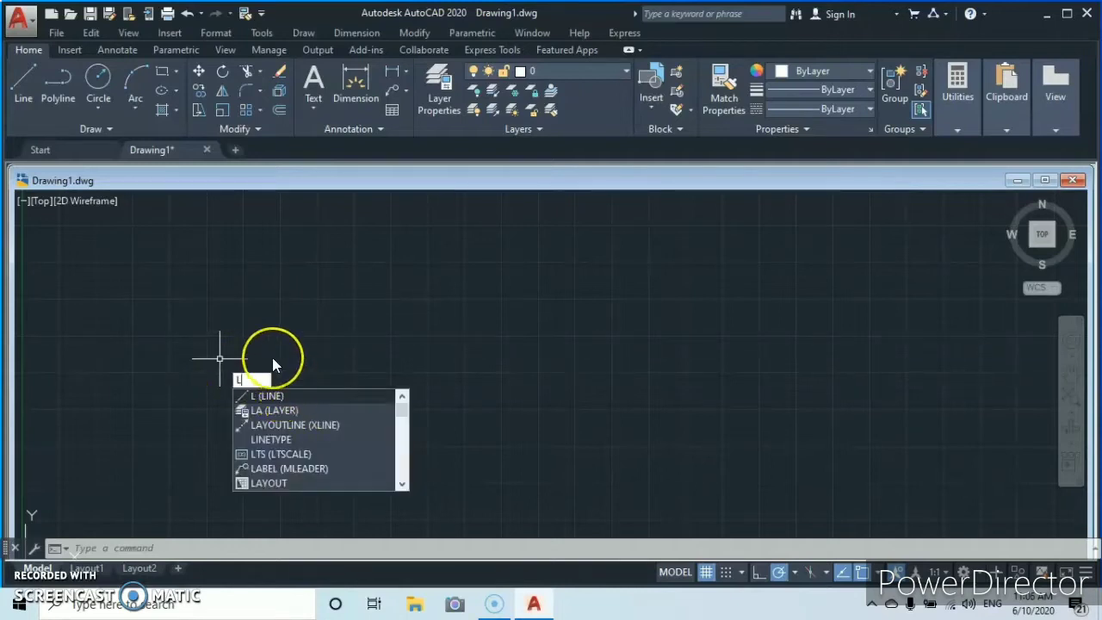
pyautogui.press('Escape')
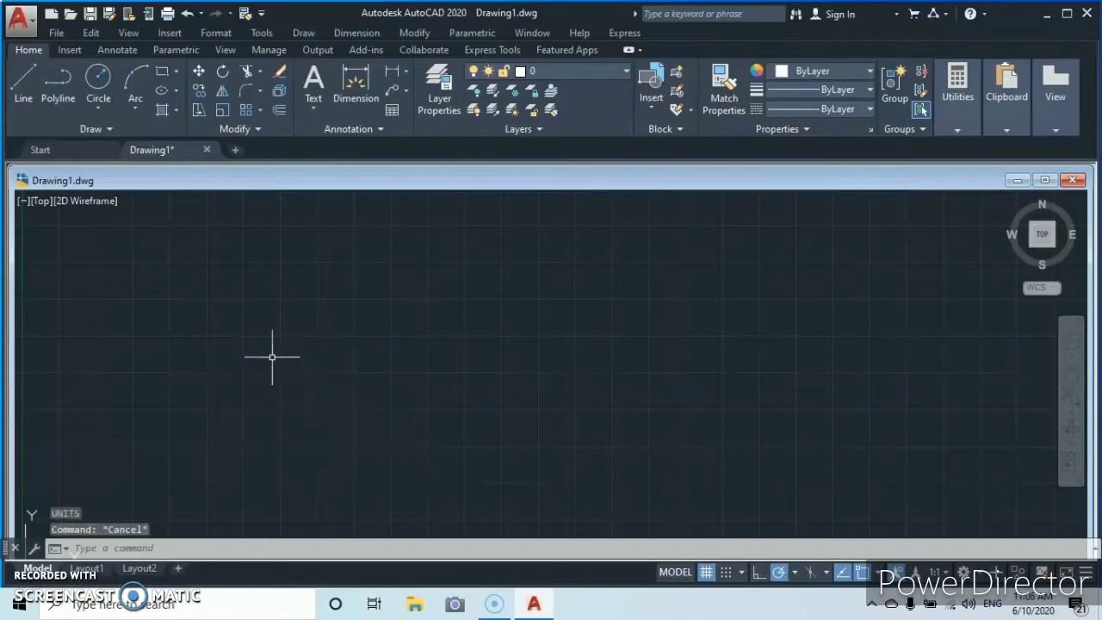
pyautogui.click(23, 90)
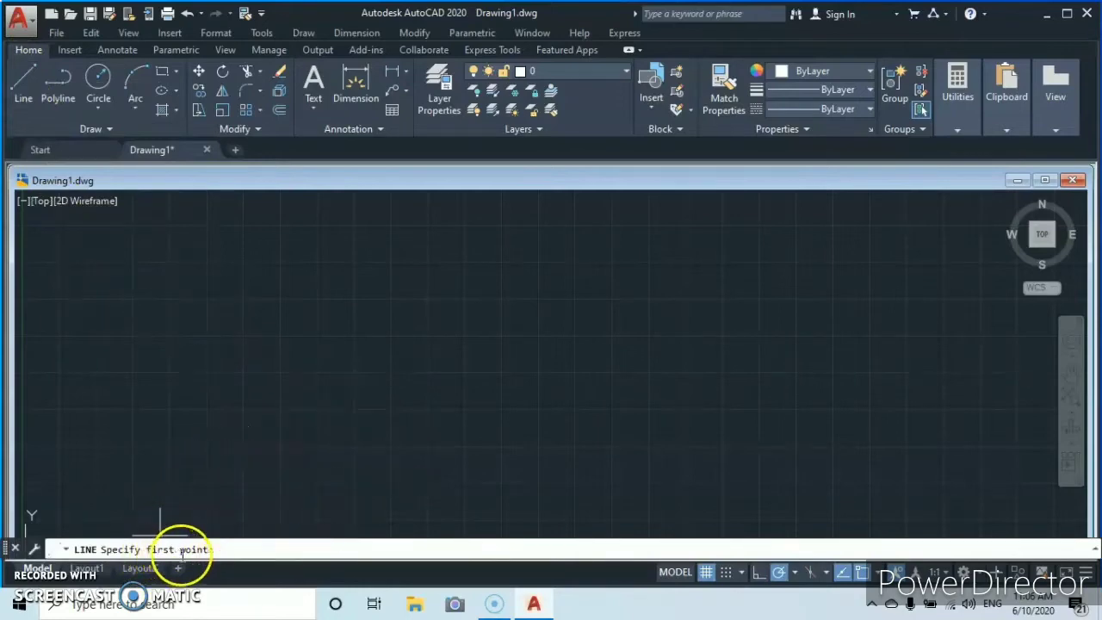
pyautogui.click(244, 445)
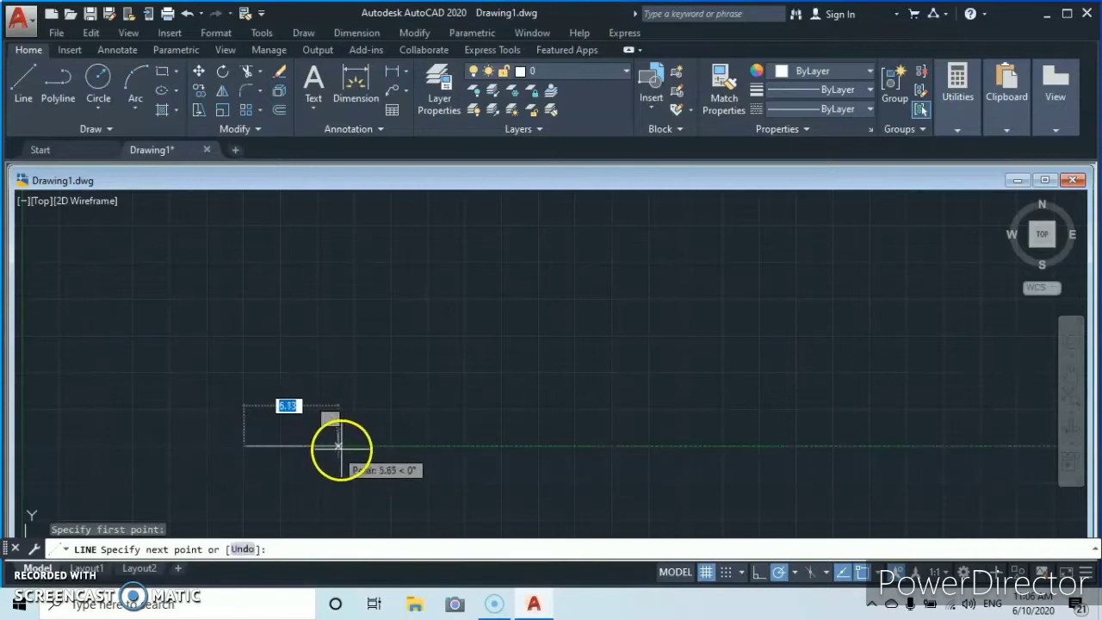
pyautogui.click(497, 445)
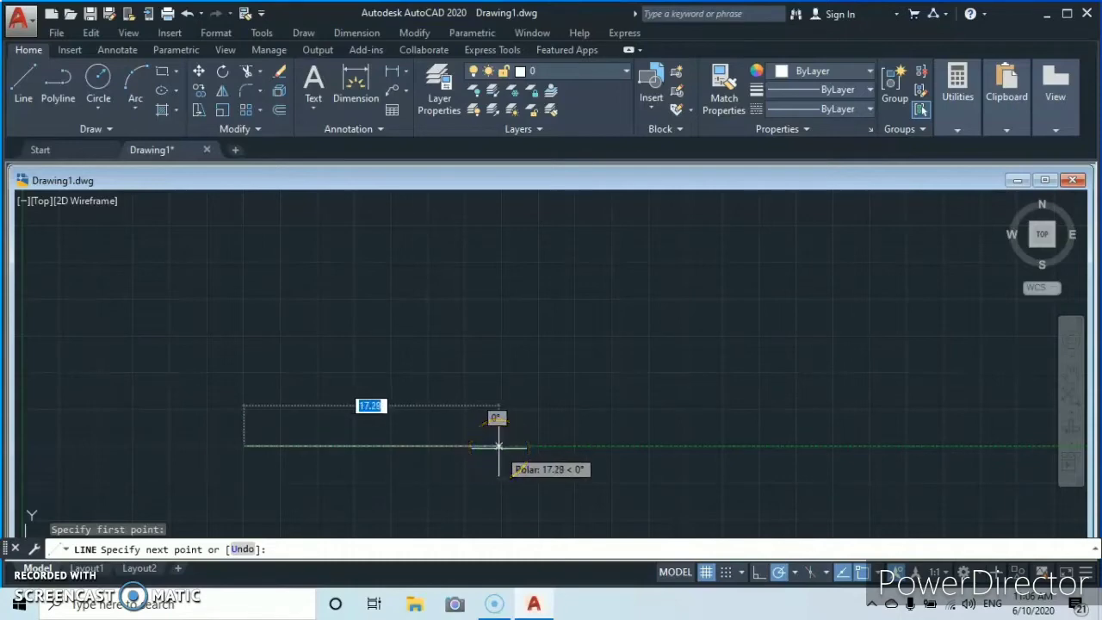
pyautogui.click(566, 442)
pyautogui.scroll(2, 565, 442)
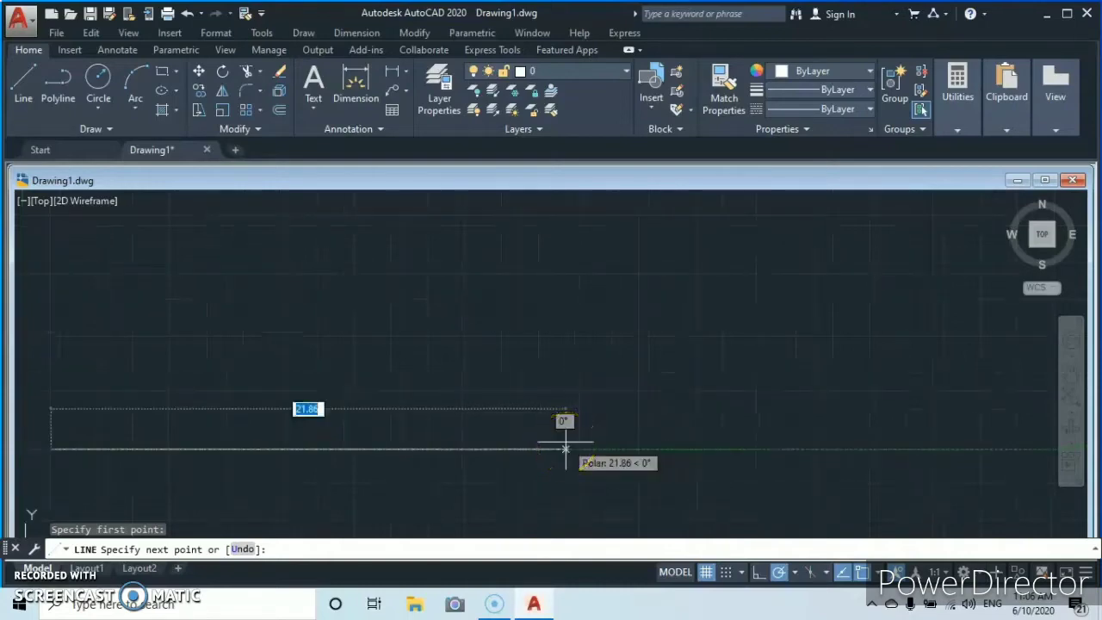
pyautogui.scroll(-4, 565, 446)
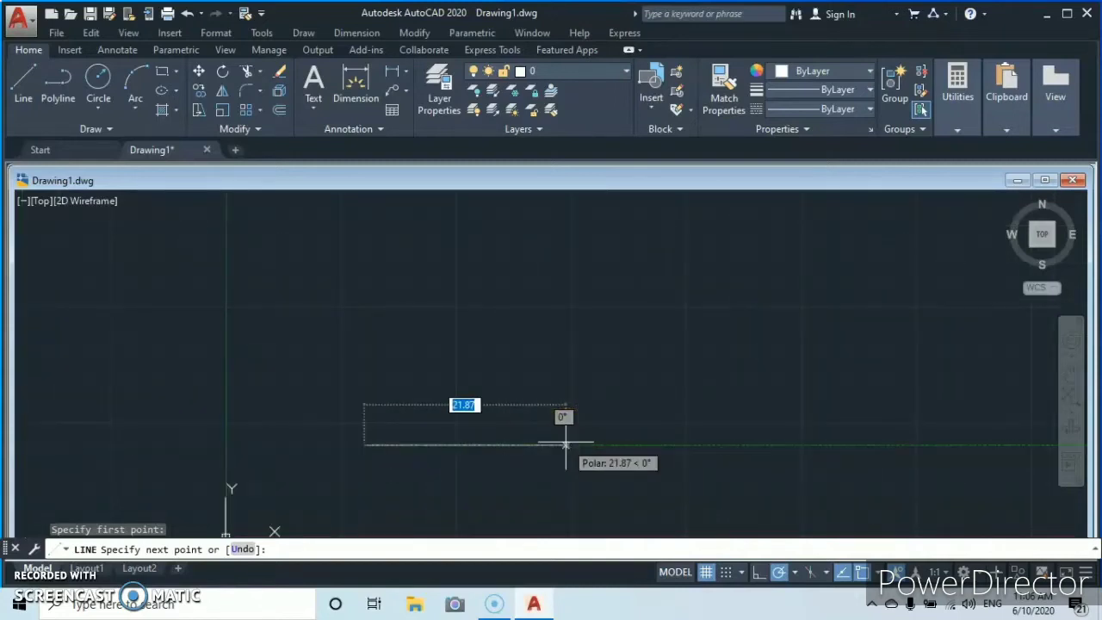
pyautogui.write('25')
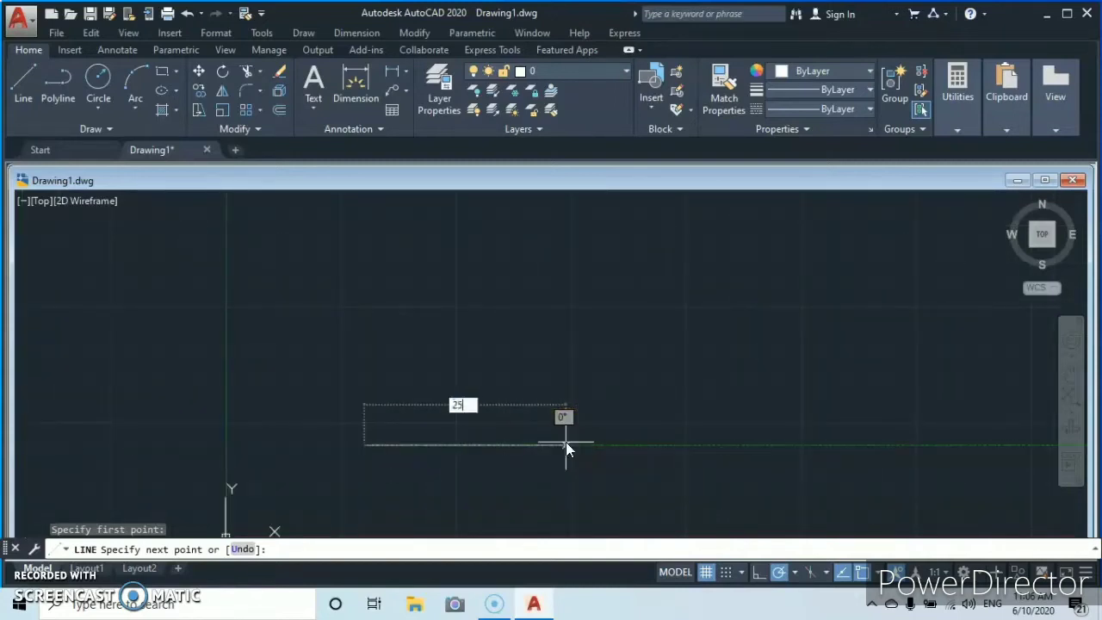
pyautogui.press('Return')
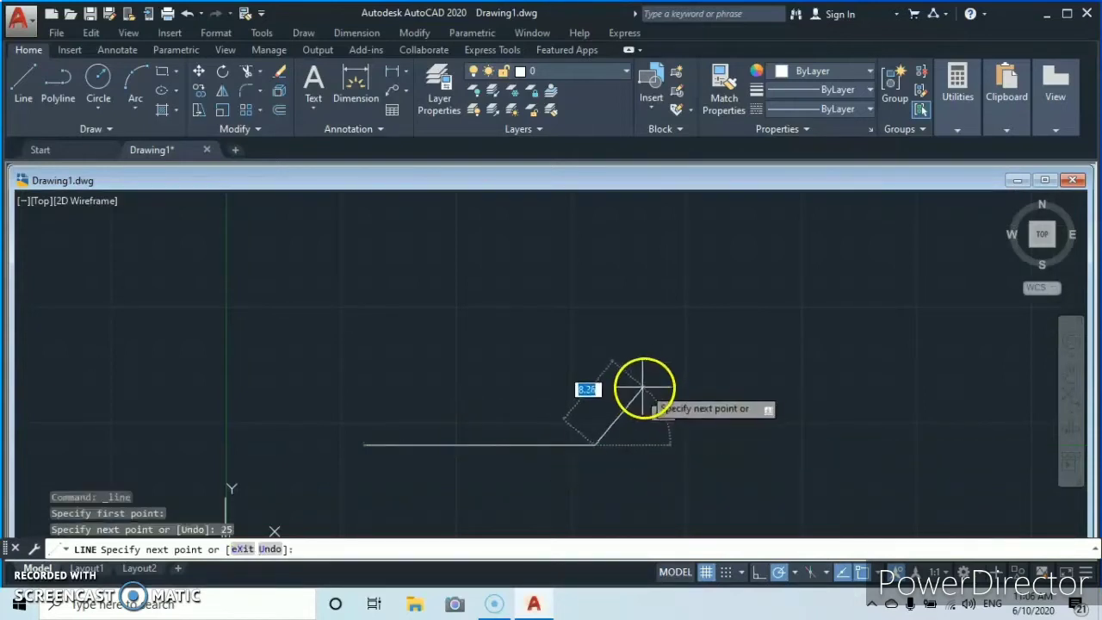
# - Continue the line with a vertical segment 15 units long going up from the right end of the horizontal one
pyautogui.scroll(2, 643, 389)
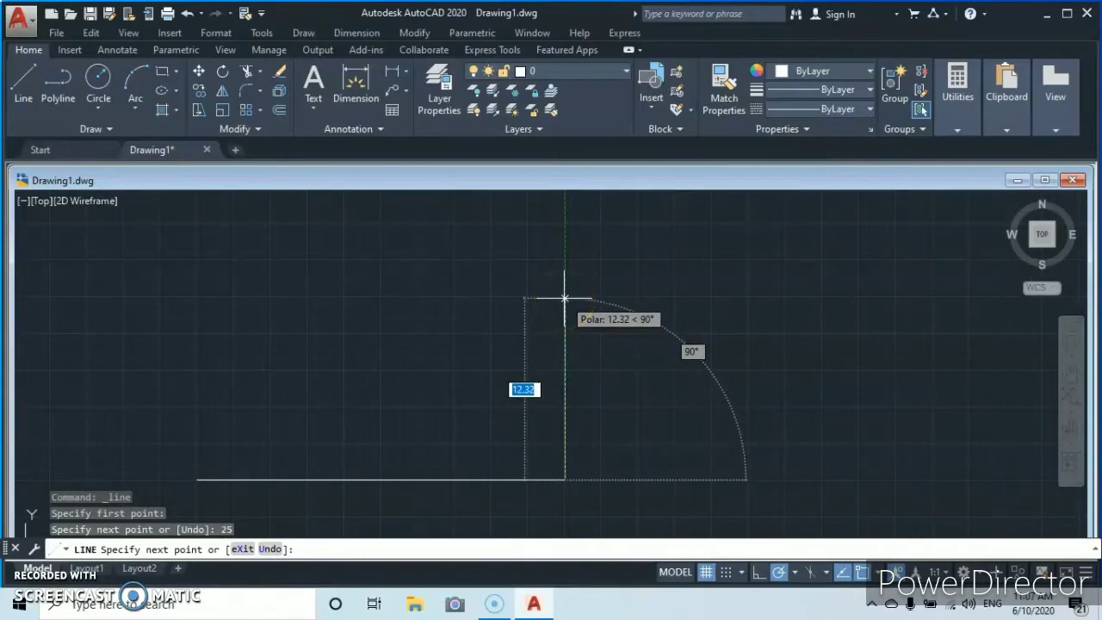
pyautogui.write('5')
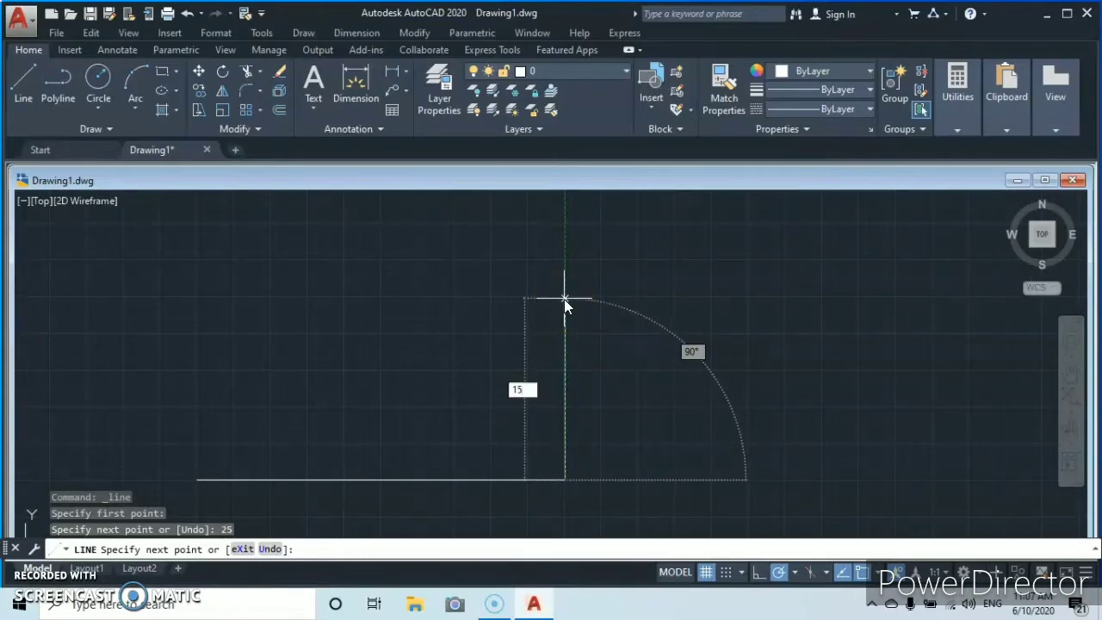
pyautogui.press('Return')
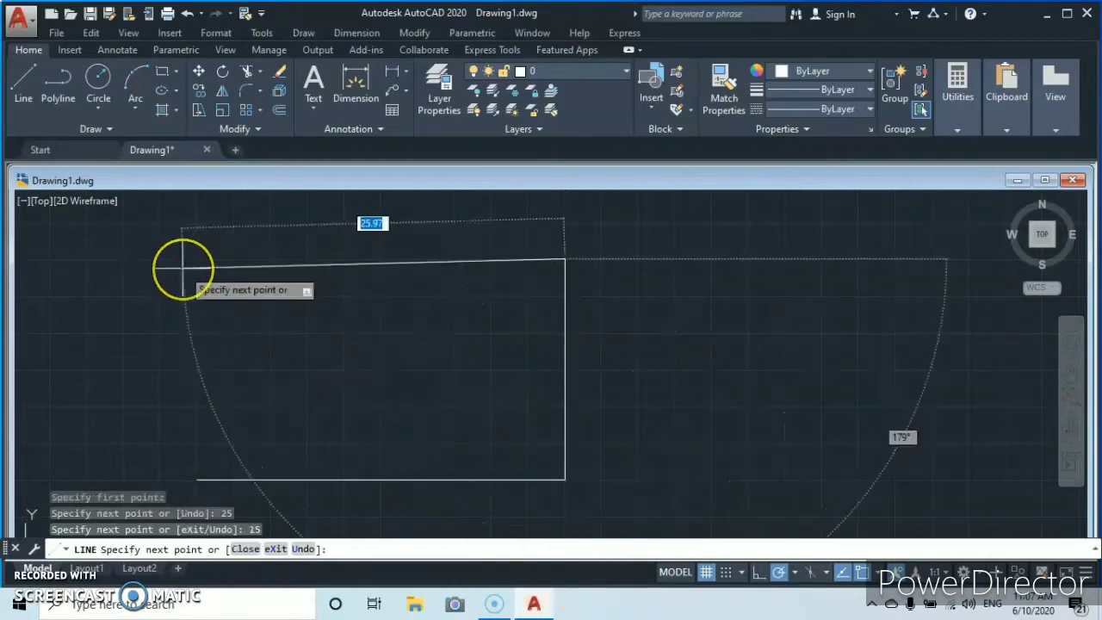
# - Add a segment about 15.8 units long at 30° and one about 11.6 units long at 60°, and end the line
pyautogui.scroll(-2, 182, 266)
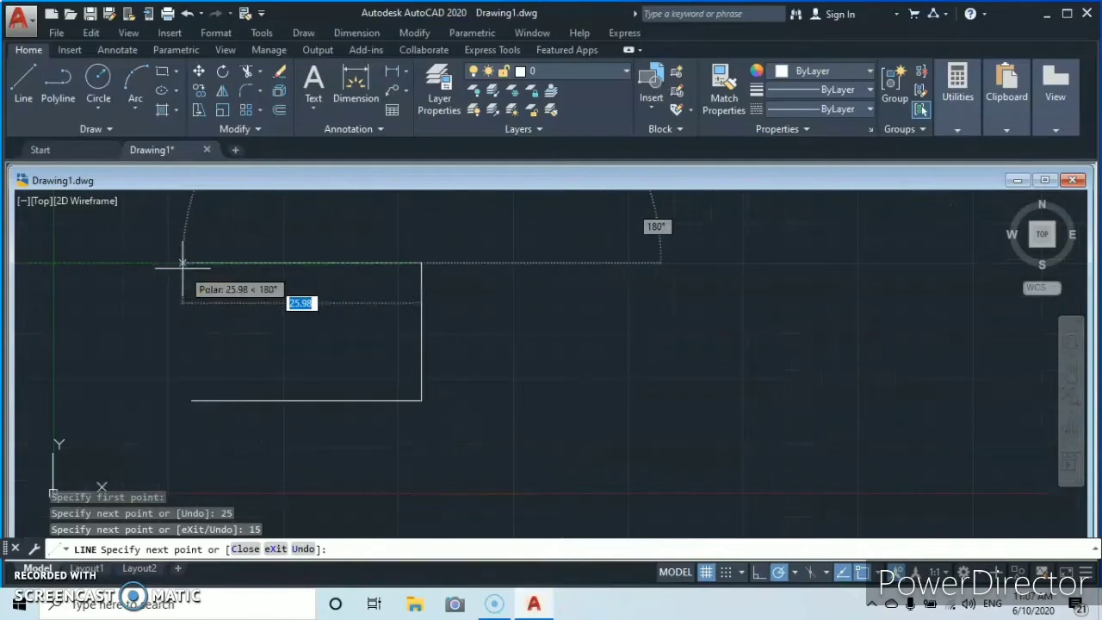
pyautogui.moveTo(182, 267); pyautogui.dragTo(344, 304, button='middle')
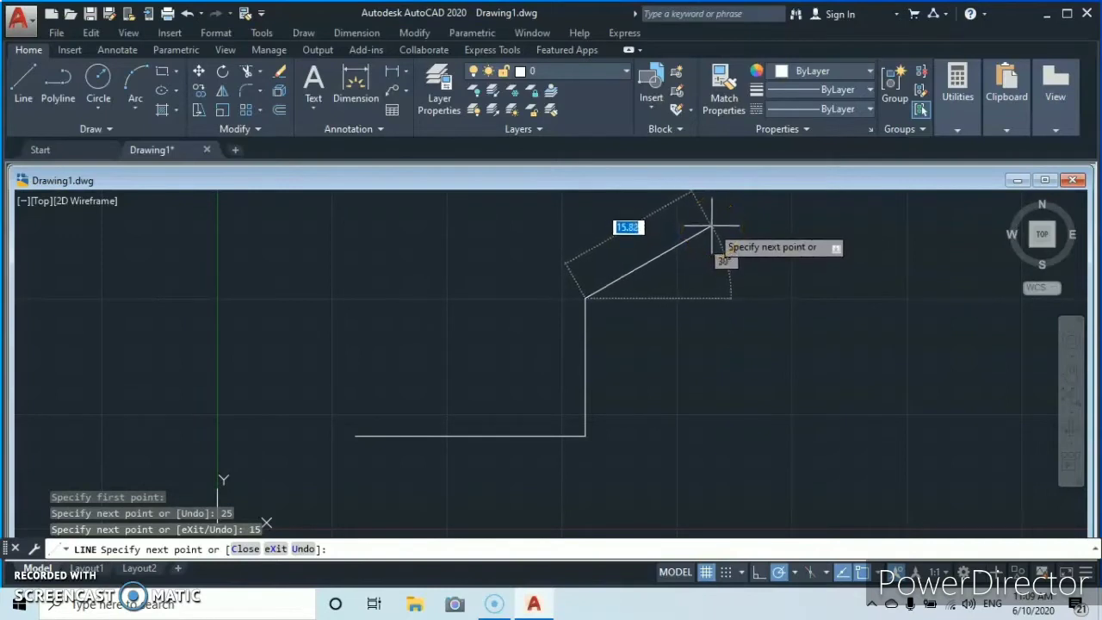
pyautogui.click(710, 226)
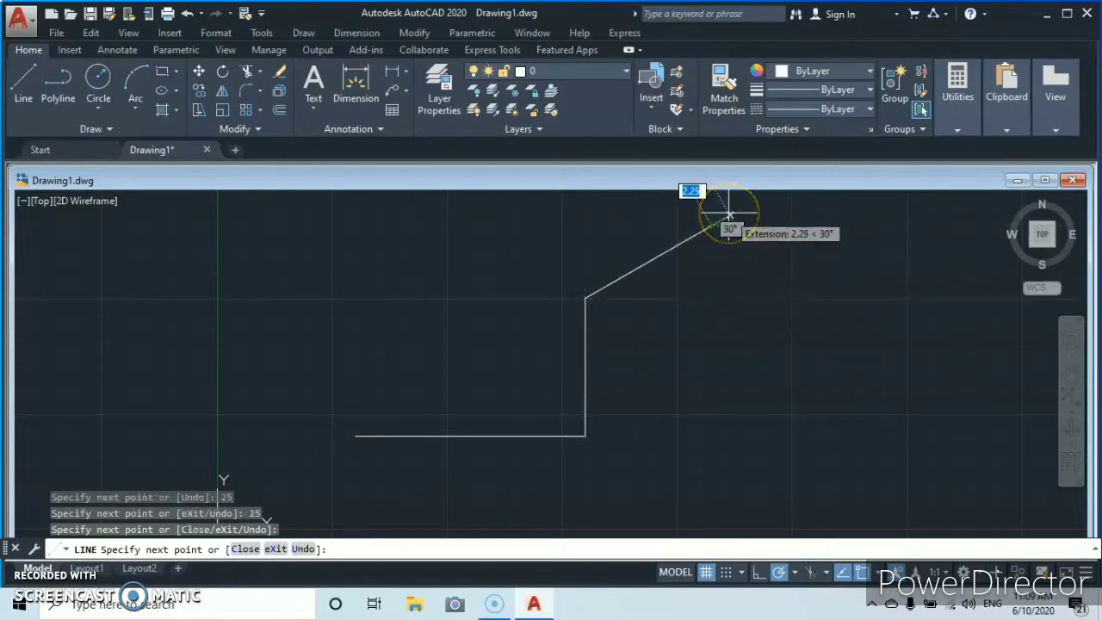
pyautogui.moveTo(727, 212); pyautogui.dragTo(688, 364, button='middle')
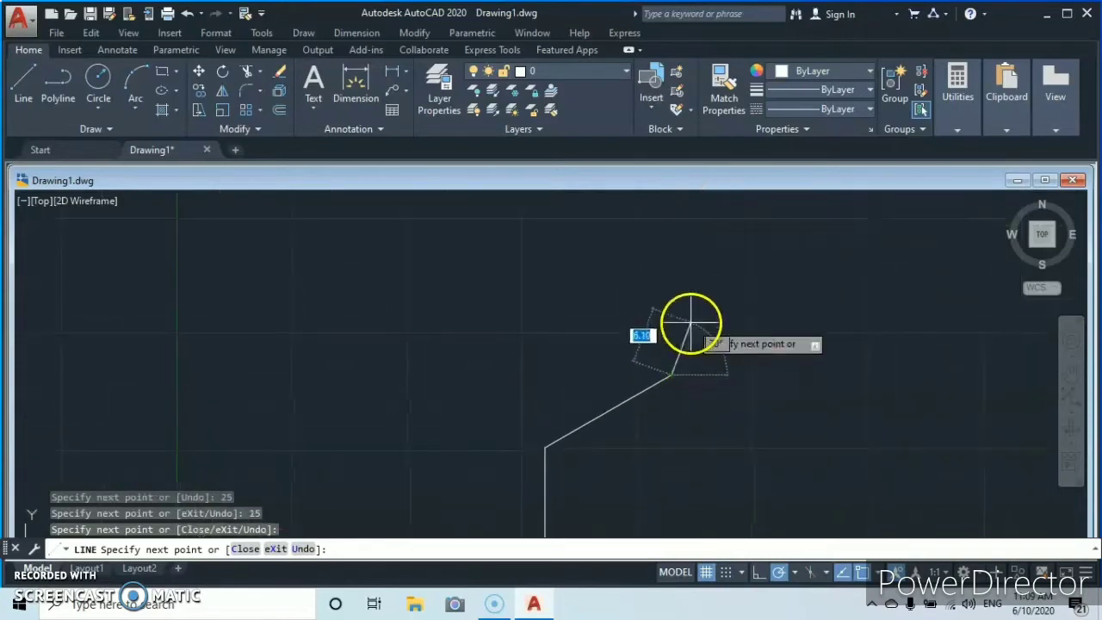
pyautogui.click(723, 282)
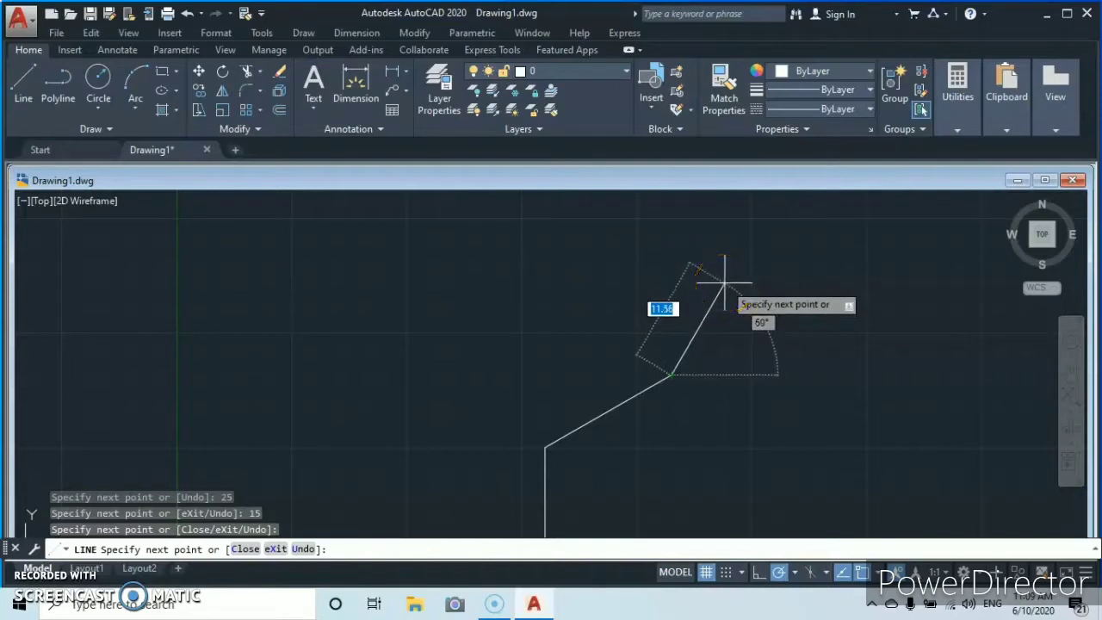
pyautogui.click(724, 282)
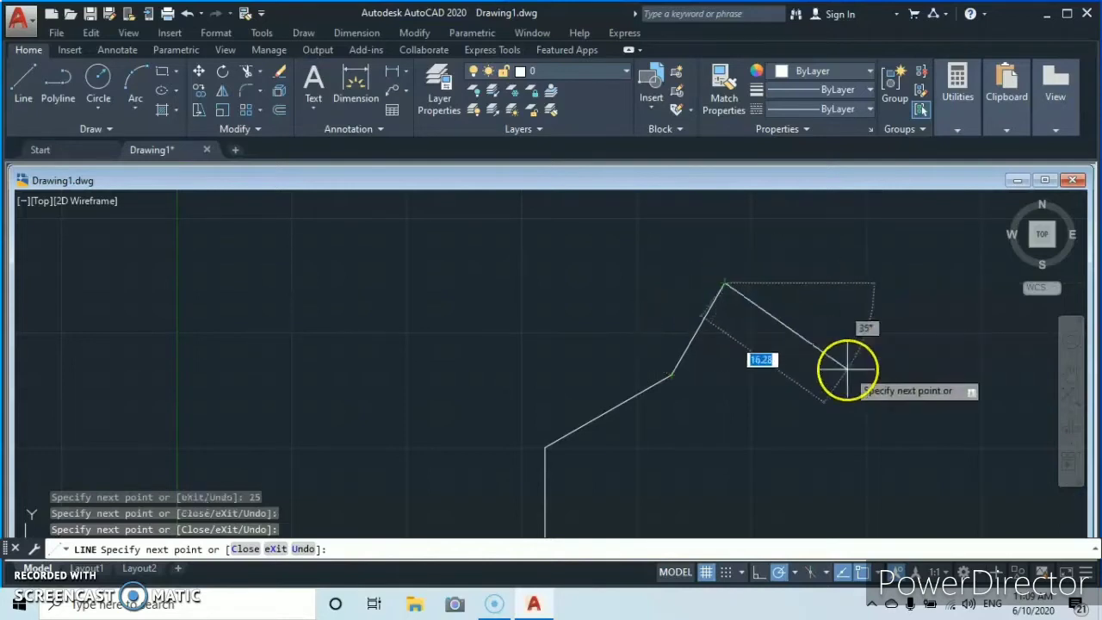
pyautogui.press('Escape')
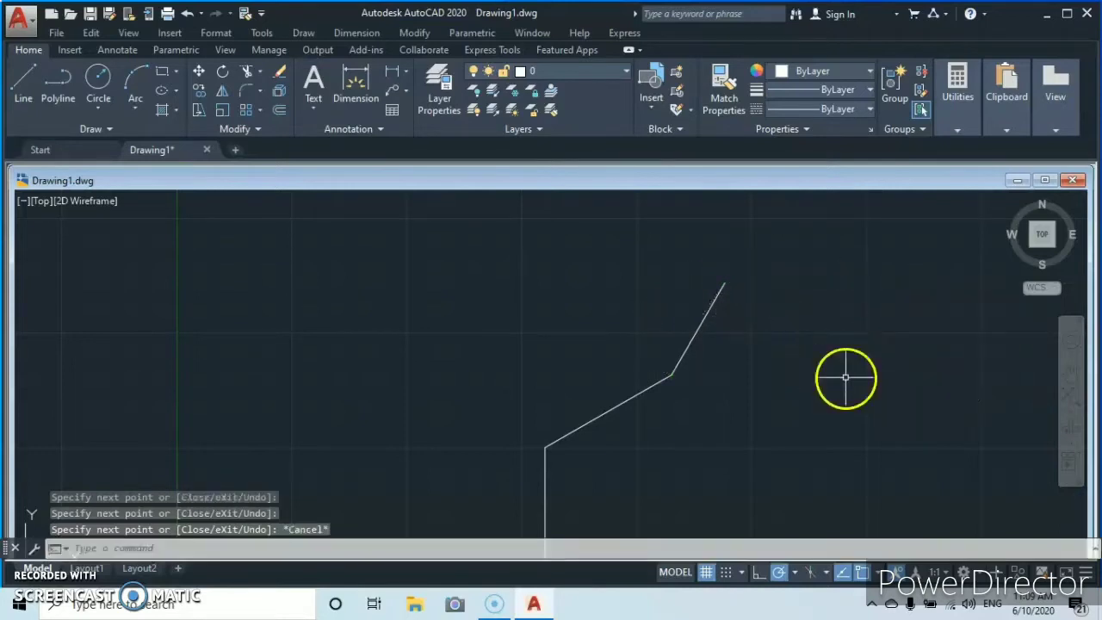
# - Set the polar tracking angles to the 30, 60, 90, 120 series
pyautogui.scroll(-4, 828, 425)
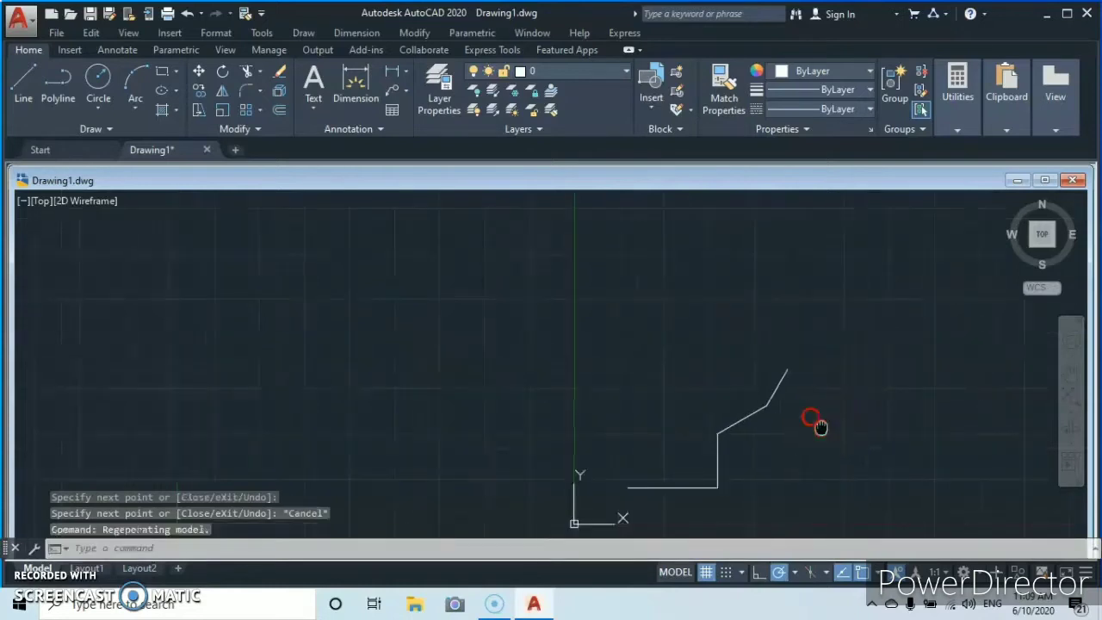
pyautogui.moveTo(820, 426); pyautogui.dragTo(736, 307, button='middle')
pyautogui.scroll(2, 738, 312)
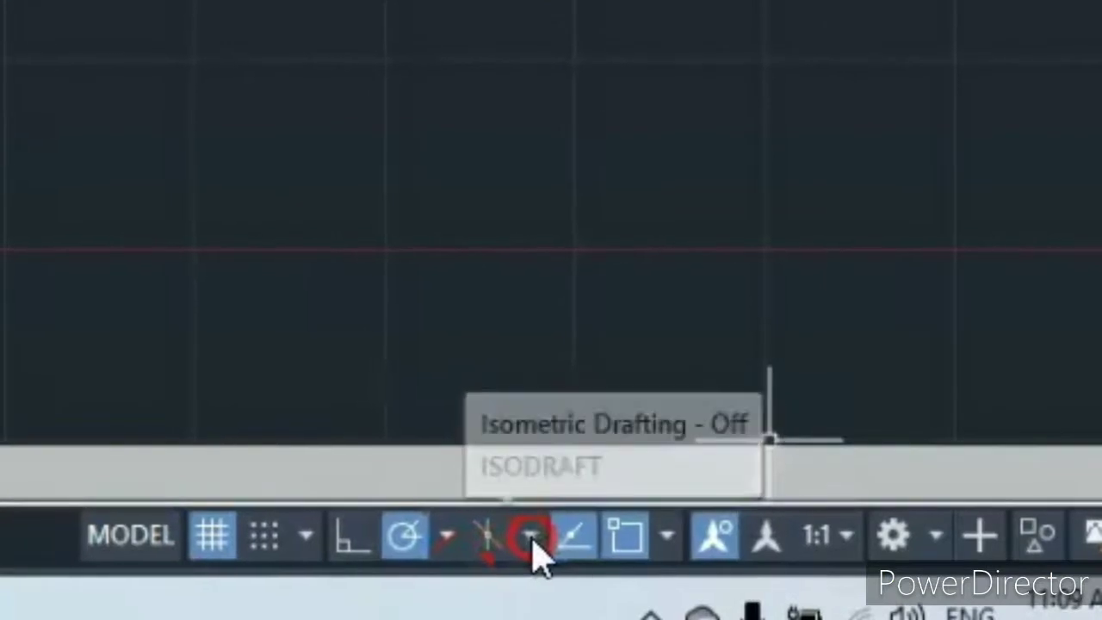
pyautogui.click(827, 576)
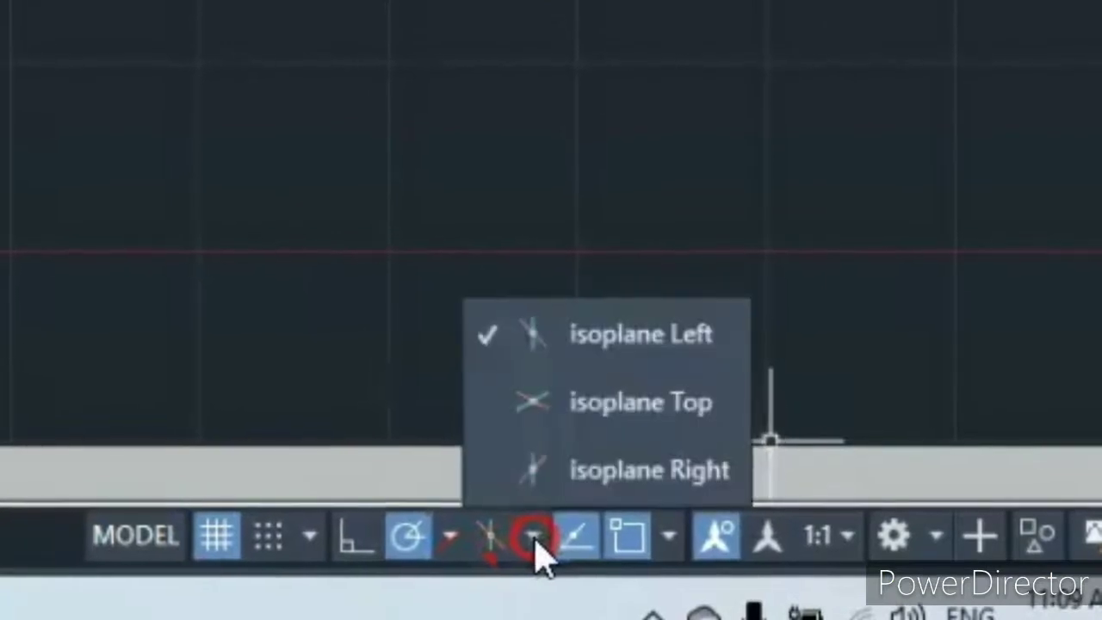
pyautogui.click(362, 264)
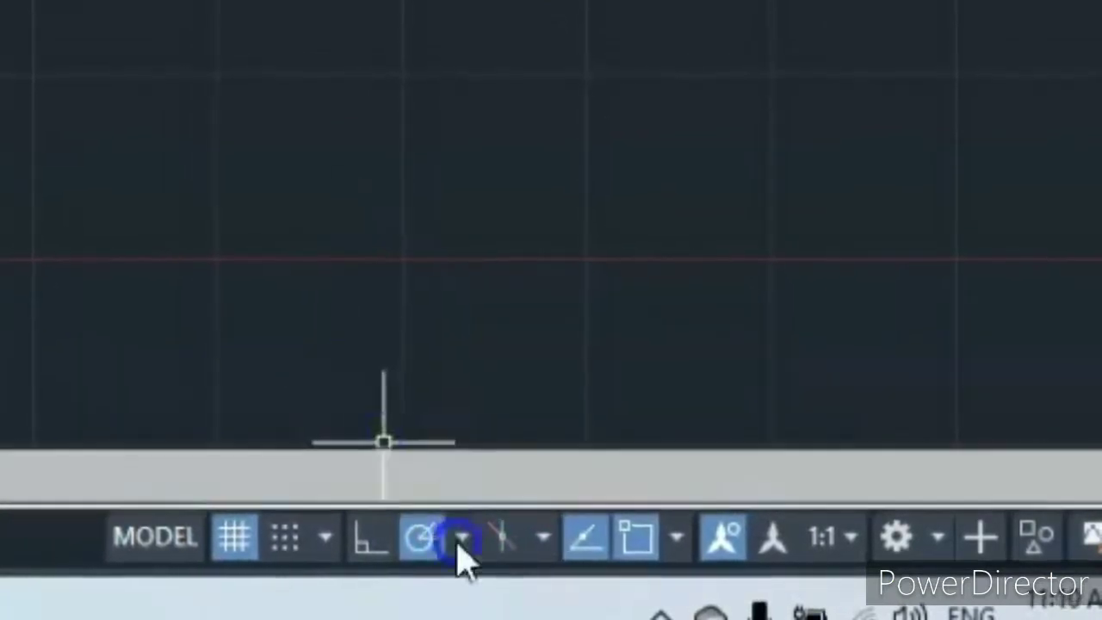
pyautogui.click(464, 540)
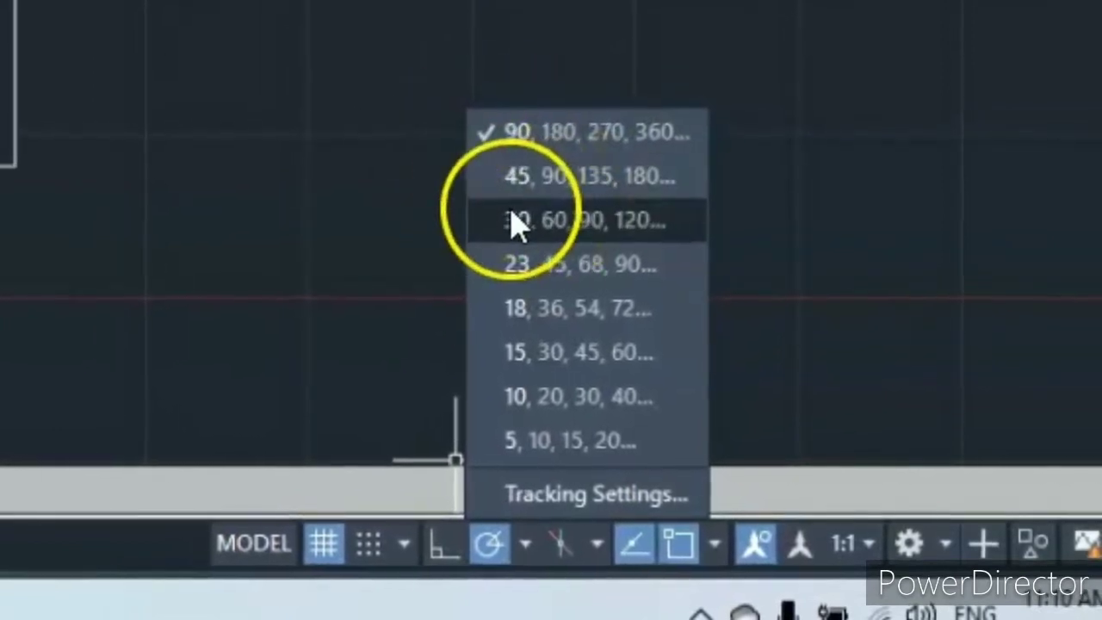
pyautogui.click(488, 227)
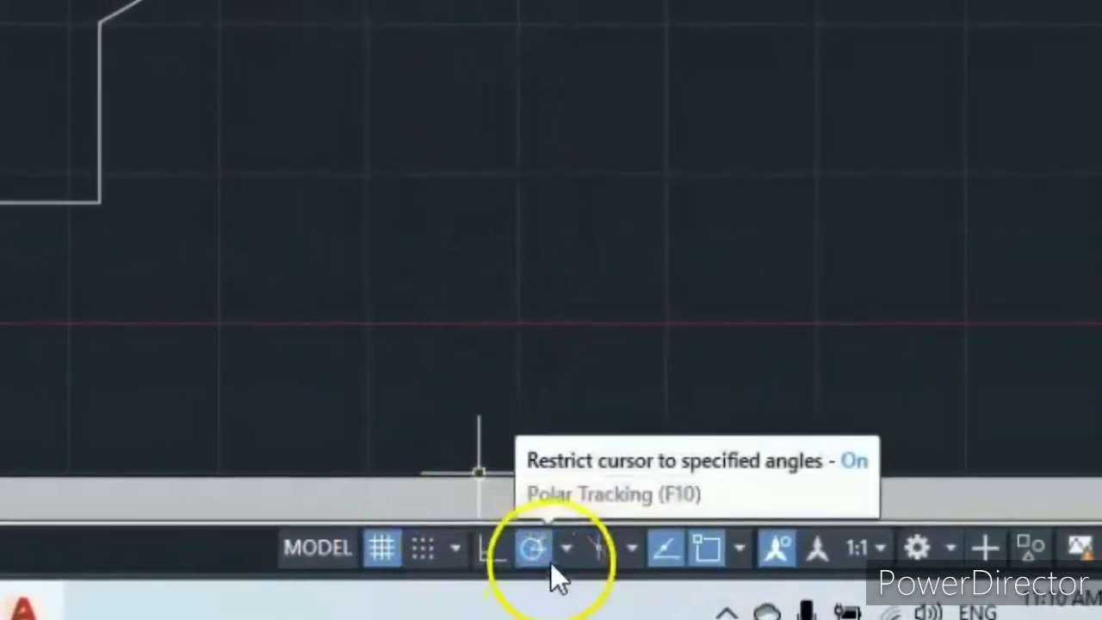
# - Turn on Ortho mode and start a line beside the existing shape with a horizontal segment to the right and a vertical one going up
pyautogui.click(483, 553)
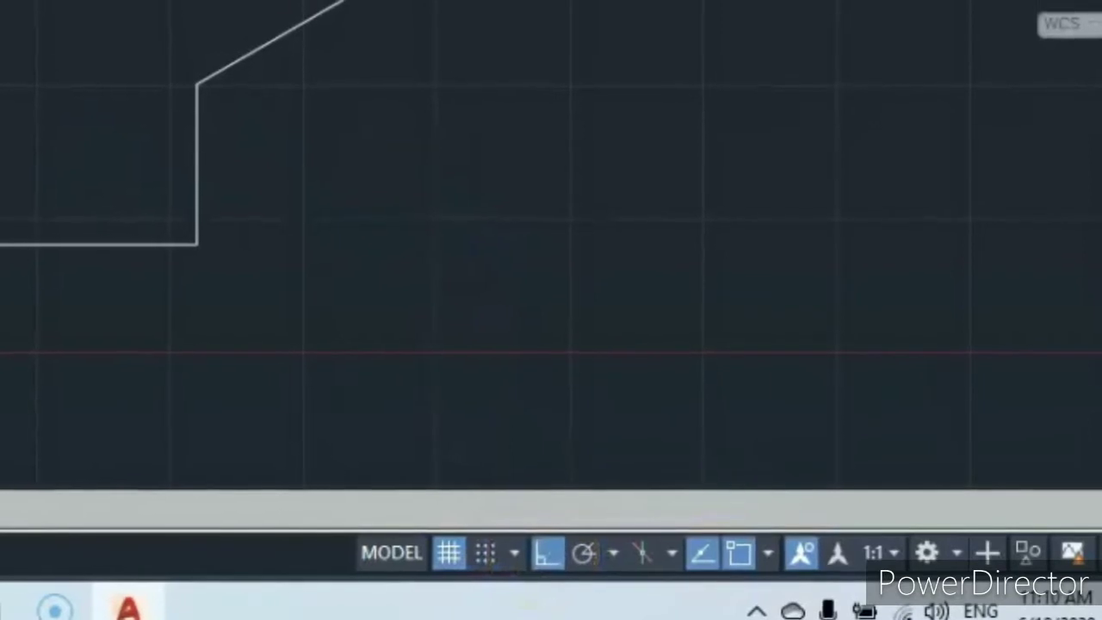
pyautogui.click(2, 2)
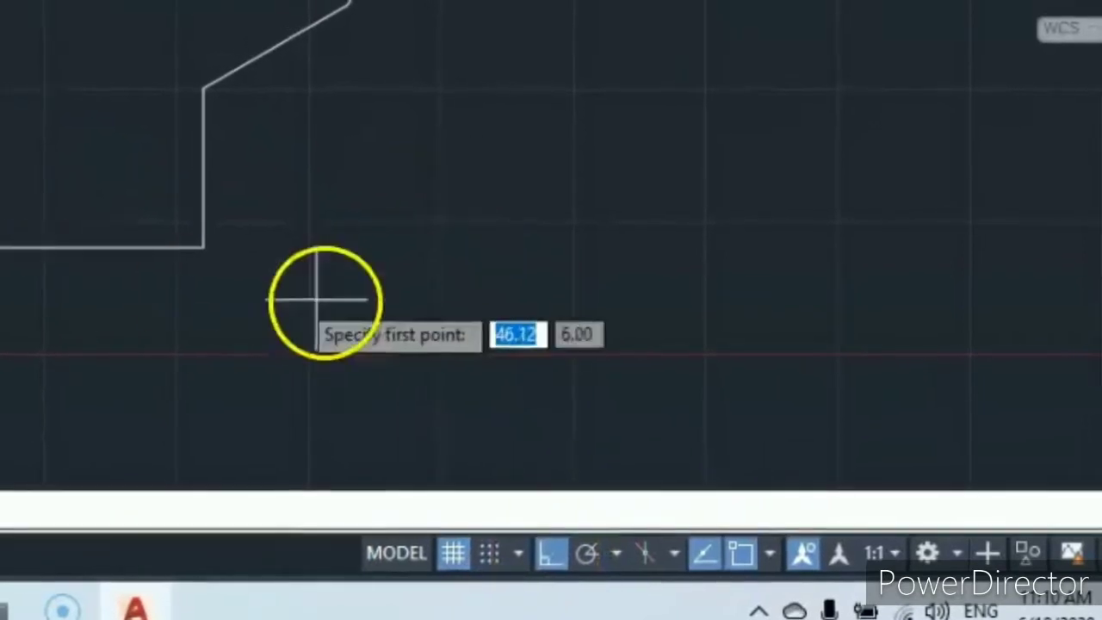
pyautogui.click(464, 236)
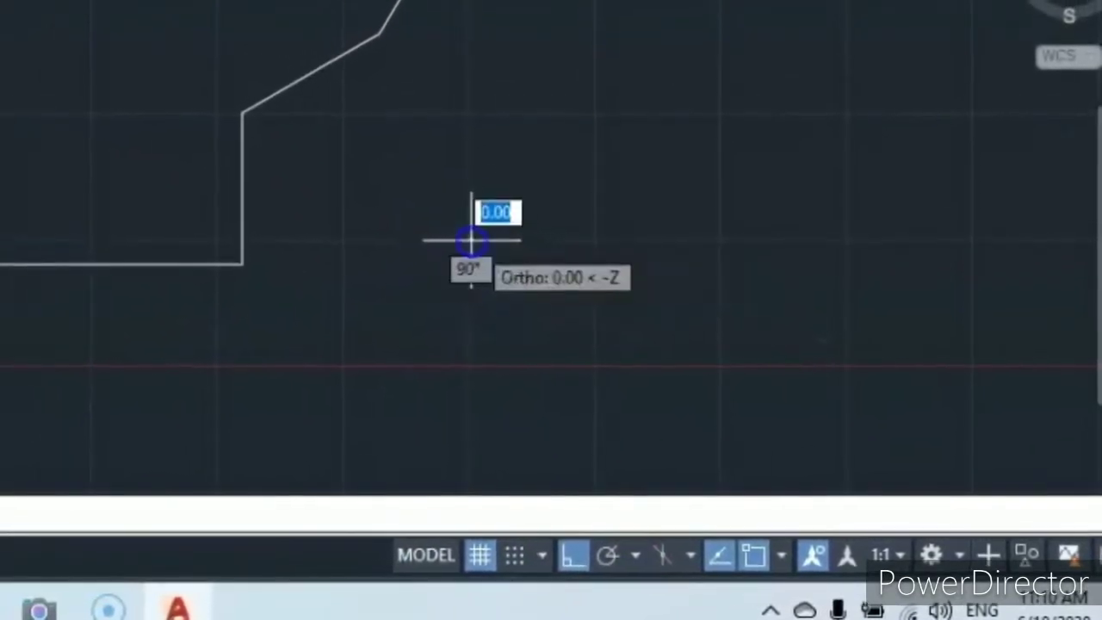
pyautogui.click(851, 246)
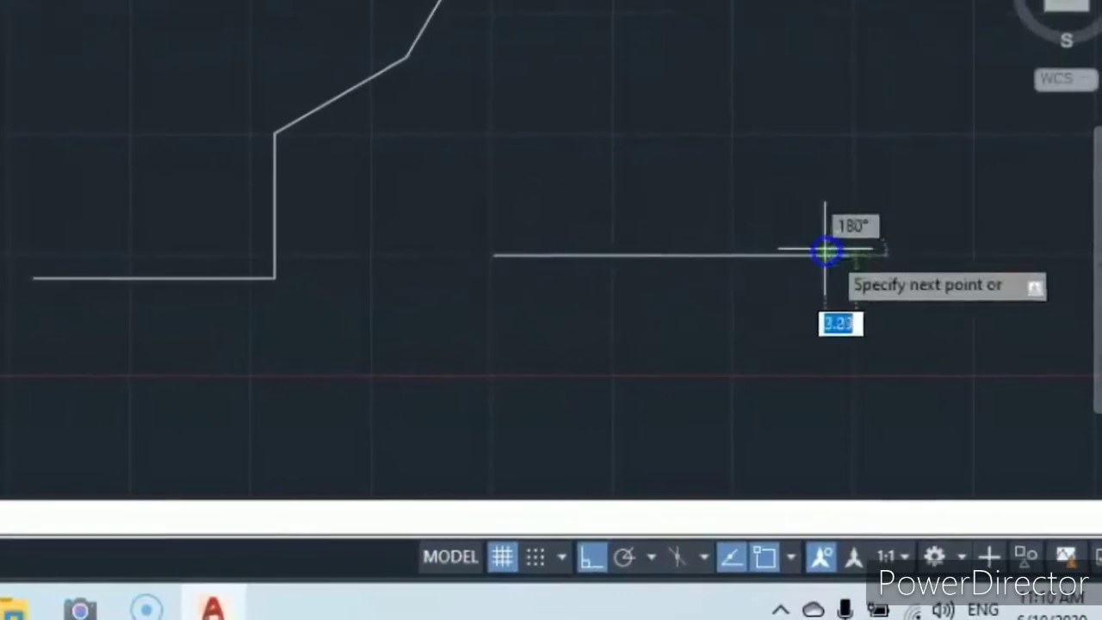
pyautogui.click(855, 66)
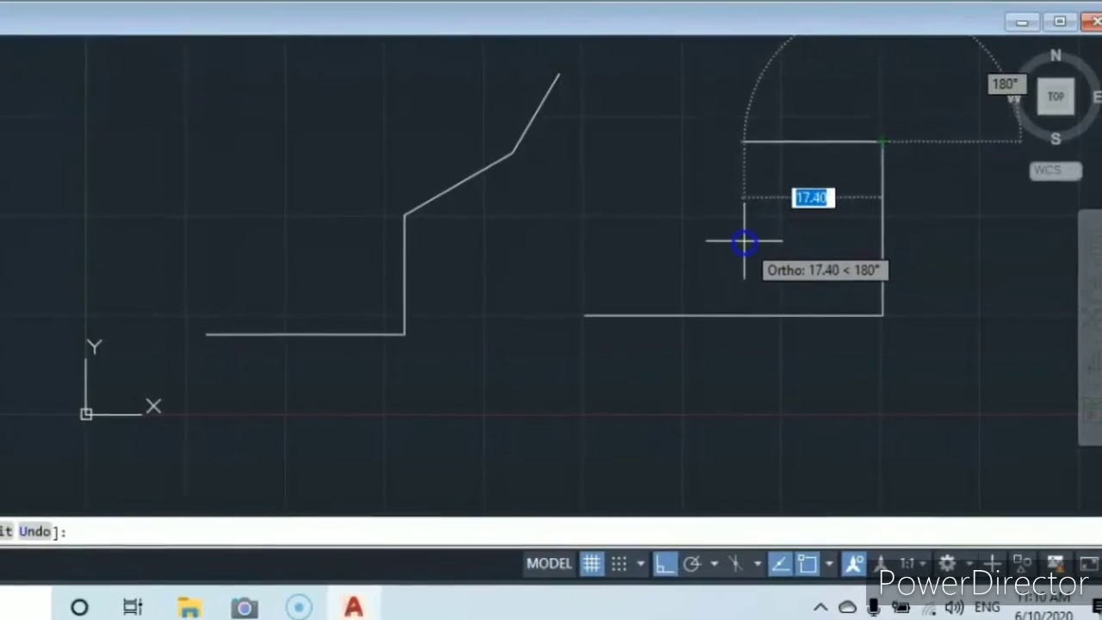
# - Continue the line with a segment about 17.4 units long to the left, one going down and another to the left, and end it
pyautogui.click(736, 231)
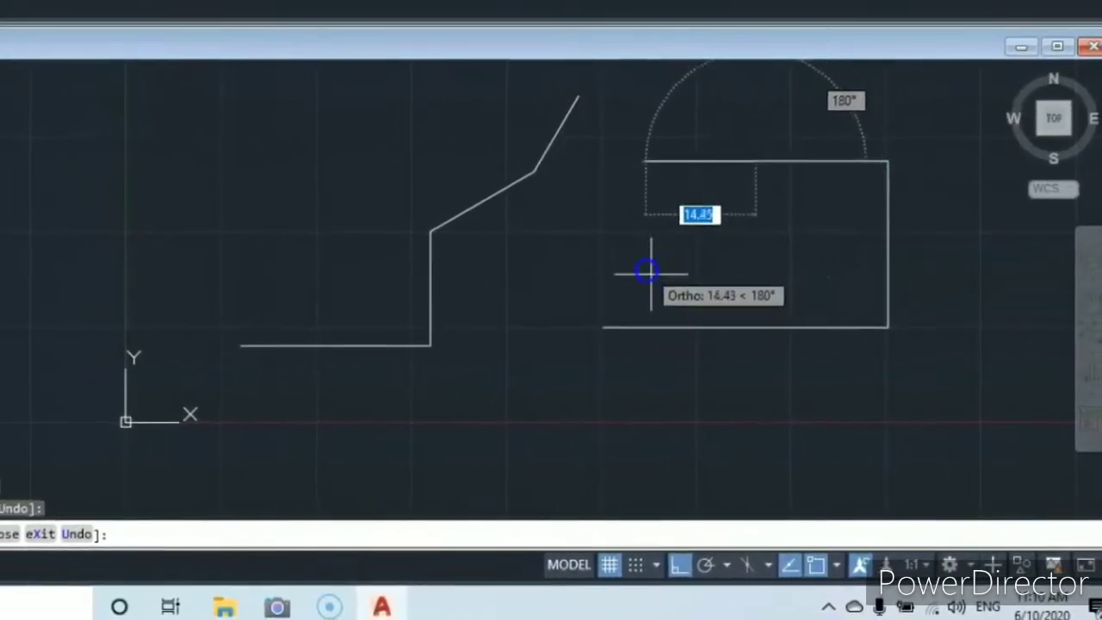
pyautogui.click(727, 284)
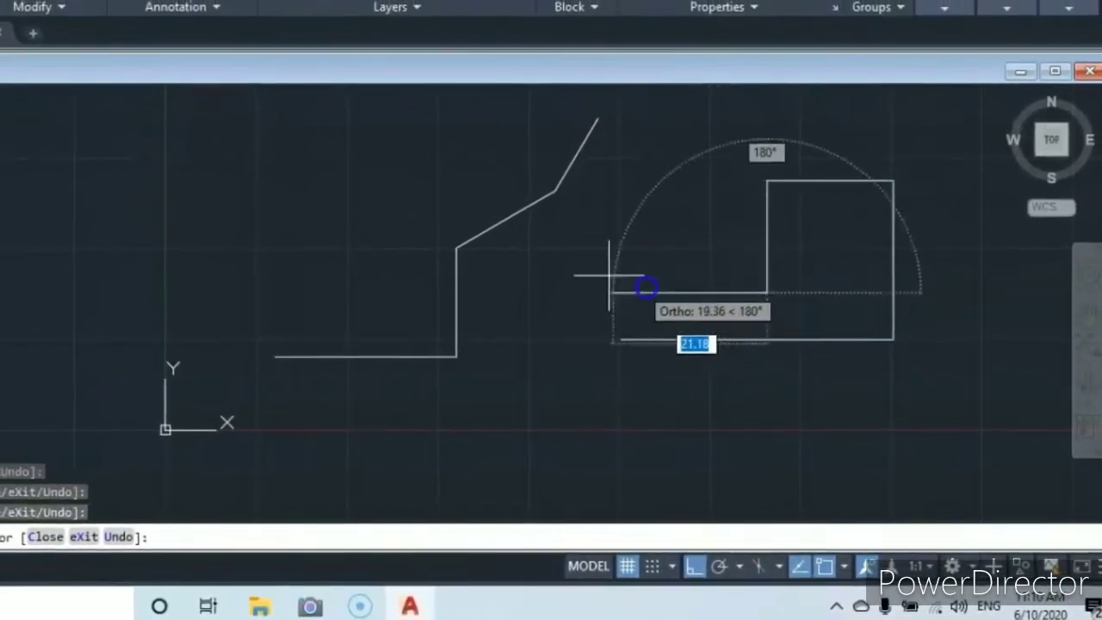
pyautogui.click(611, 284)
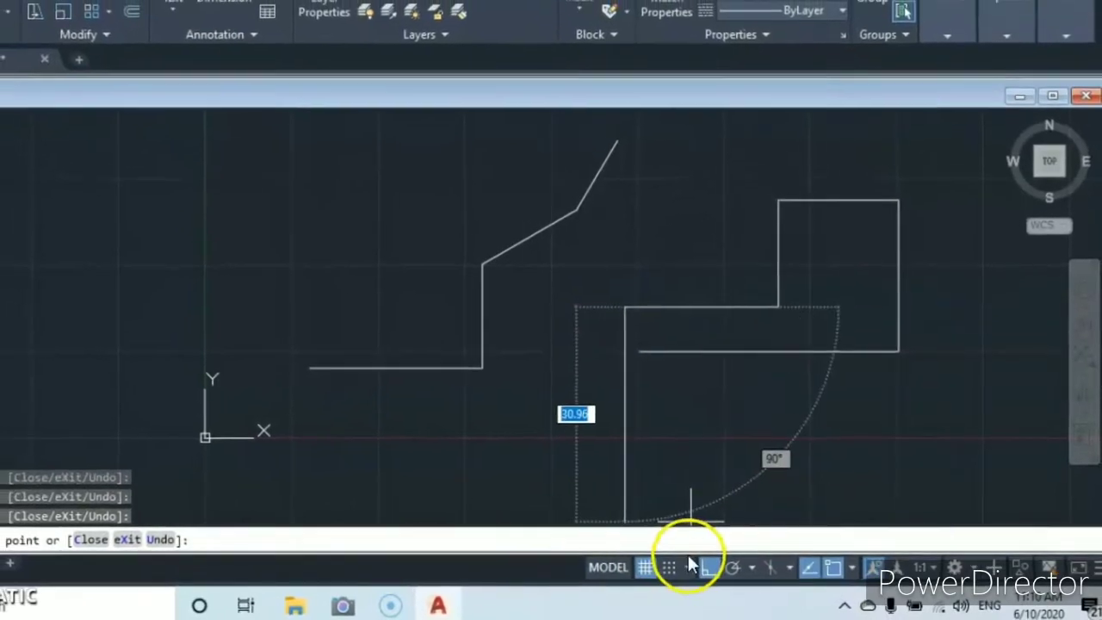
pyautogui.press('Escape')
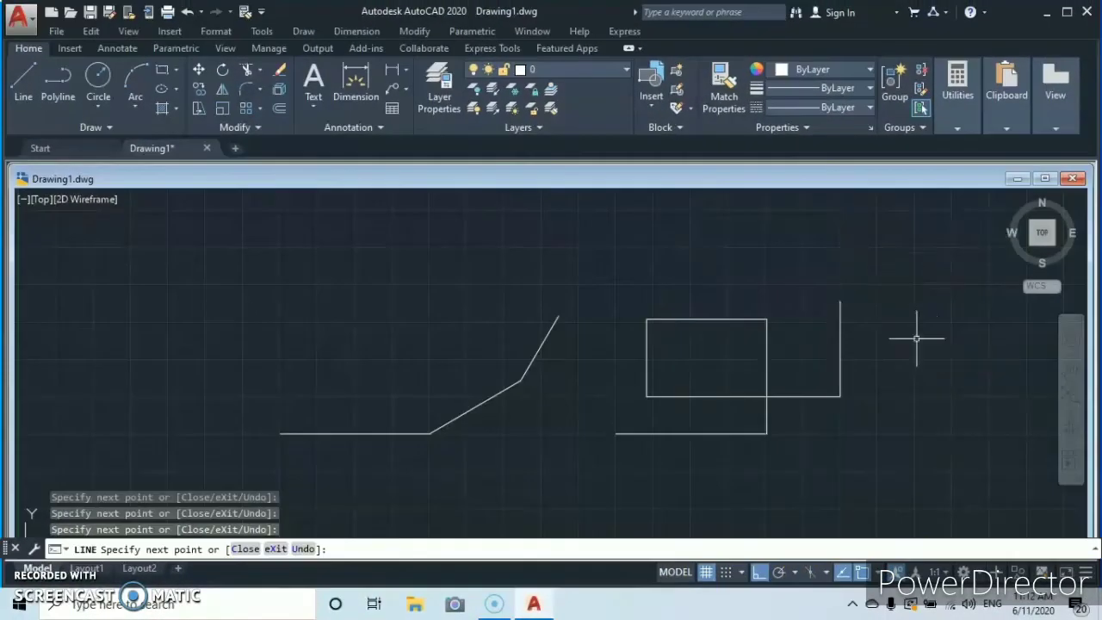
pyautogui.press('Escape')
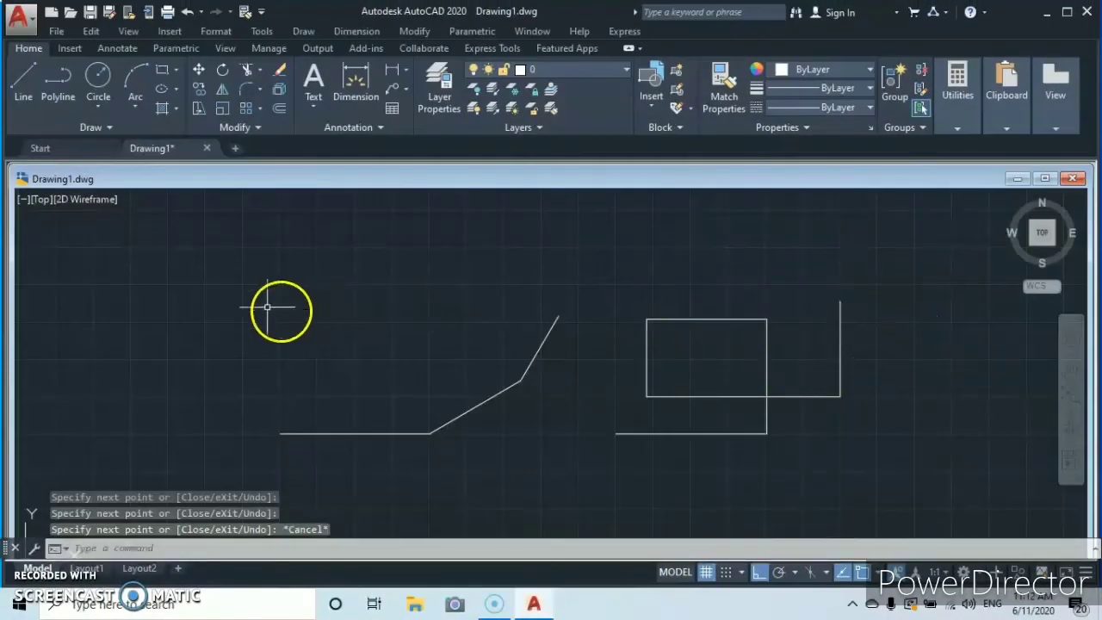
# - Select all the lines in the drawing with a selection window and erase them
pyautogui.click(903, 465)
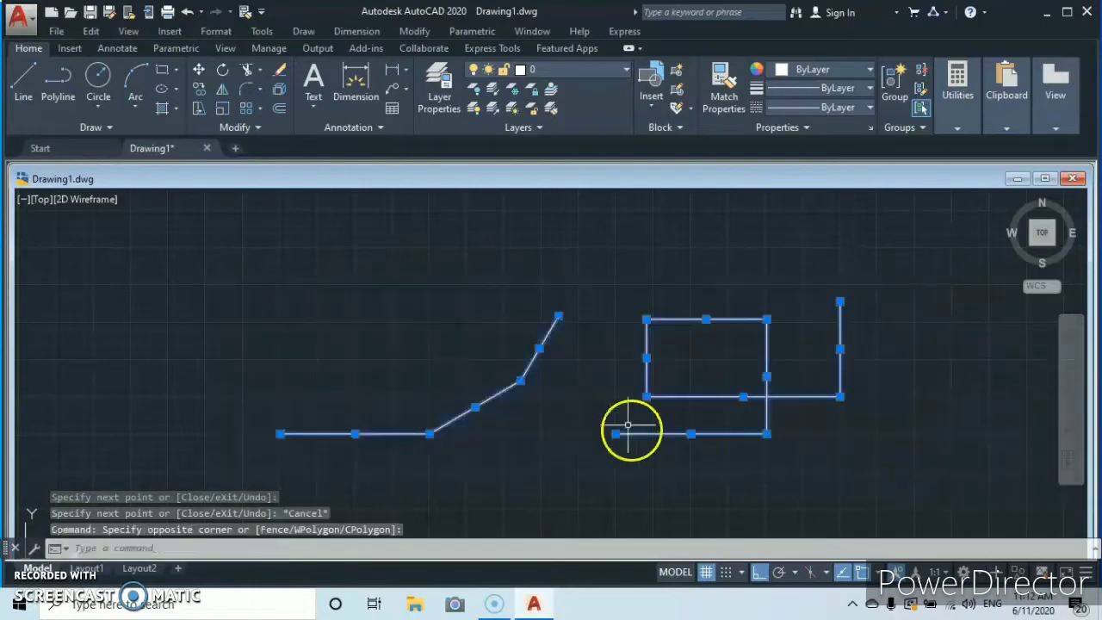
pyautogui.rightClick(448, 332)
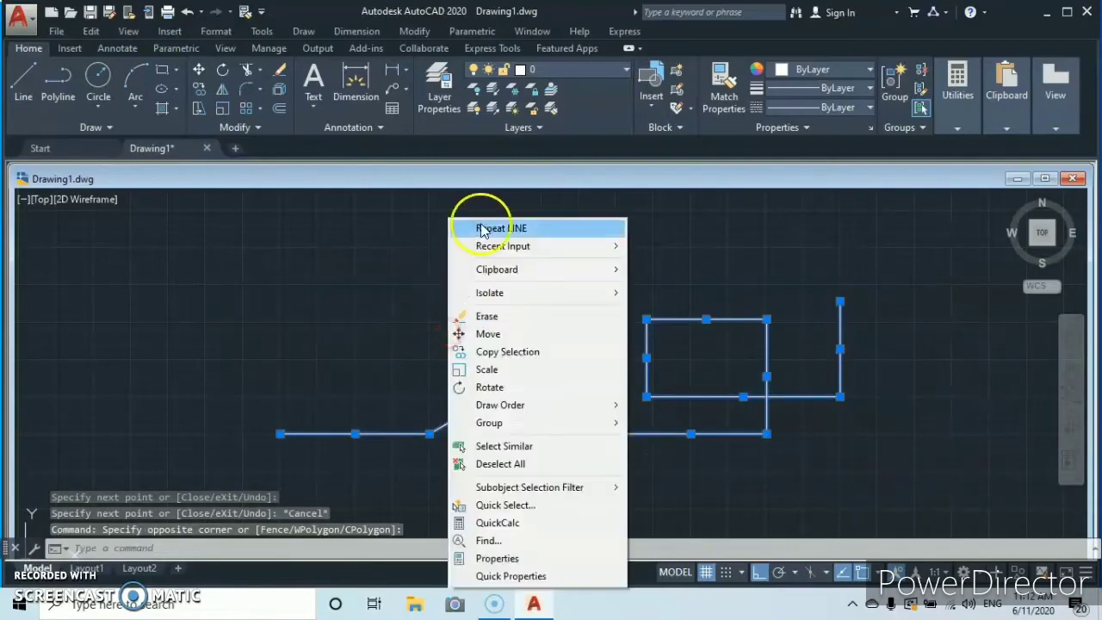
pyautogui.click(488, 318)
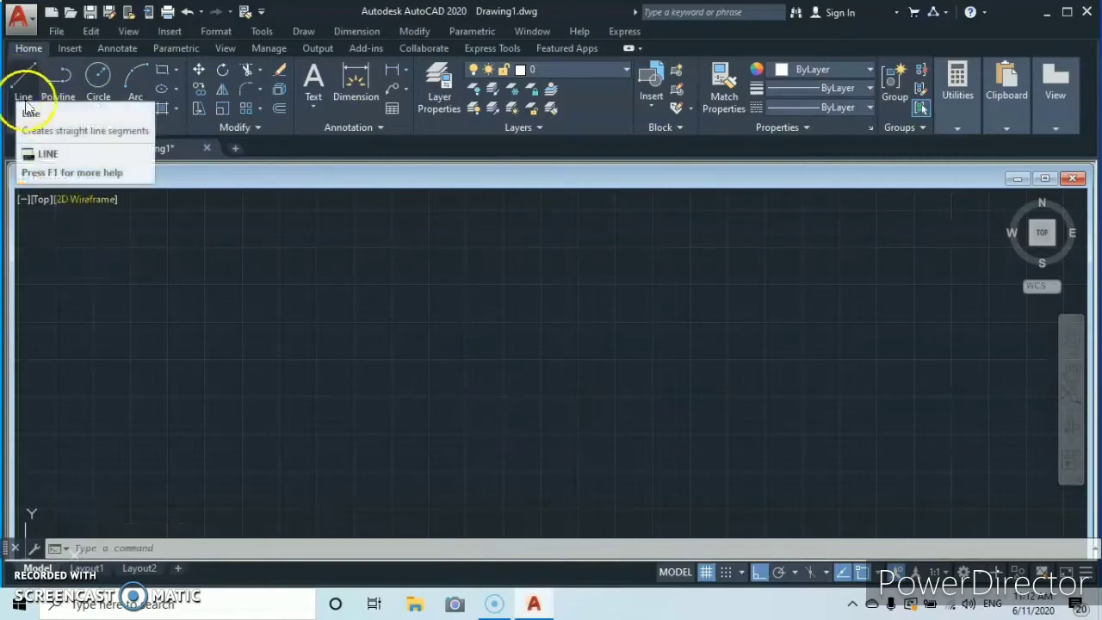
# - Start a polyline in the empty drawing and switch from Ortho to polar tracking with the 30, 60, 90, 120 angle series
pyautogui.click(57, 84)
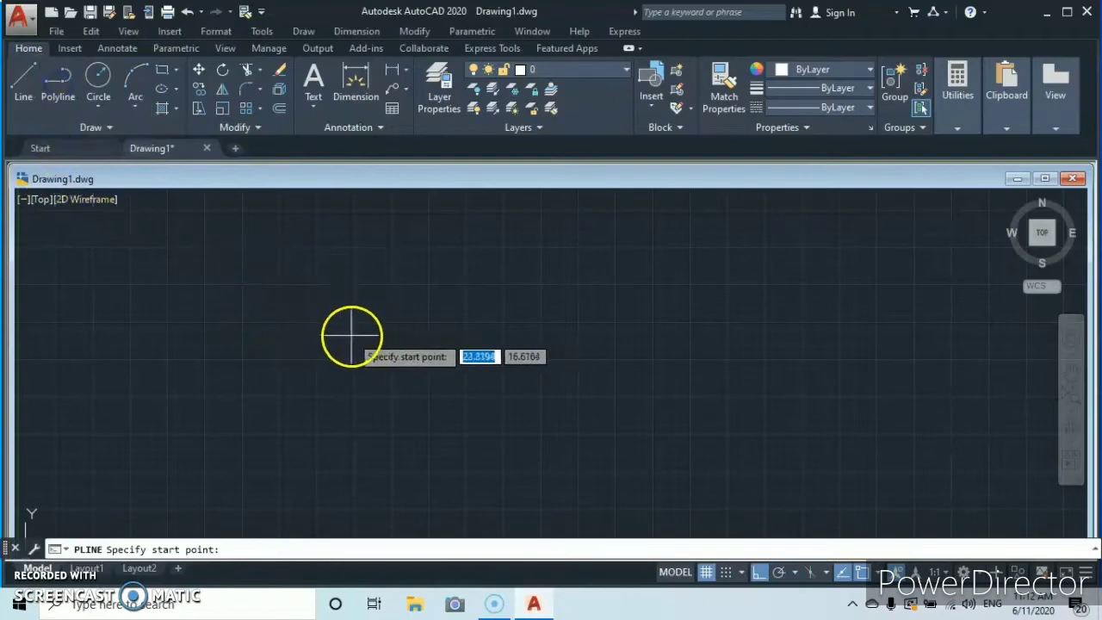
pyautogui.click(244, 323)
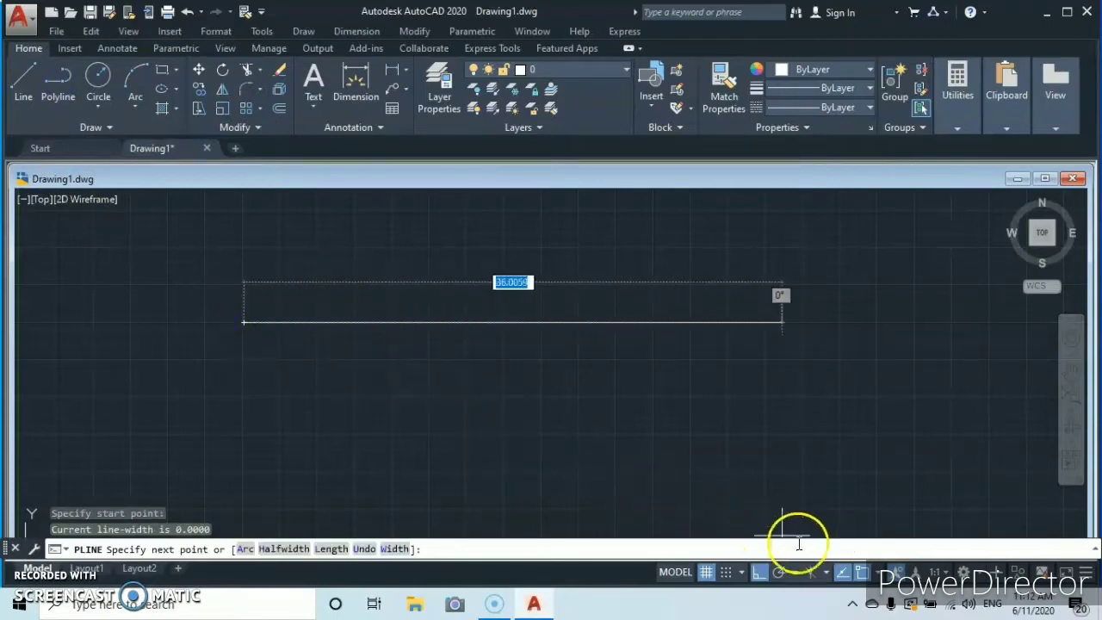
pyautogui.click(773, 581)
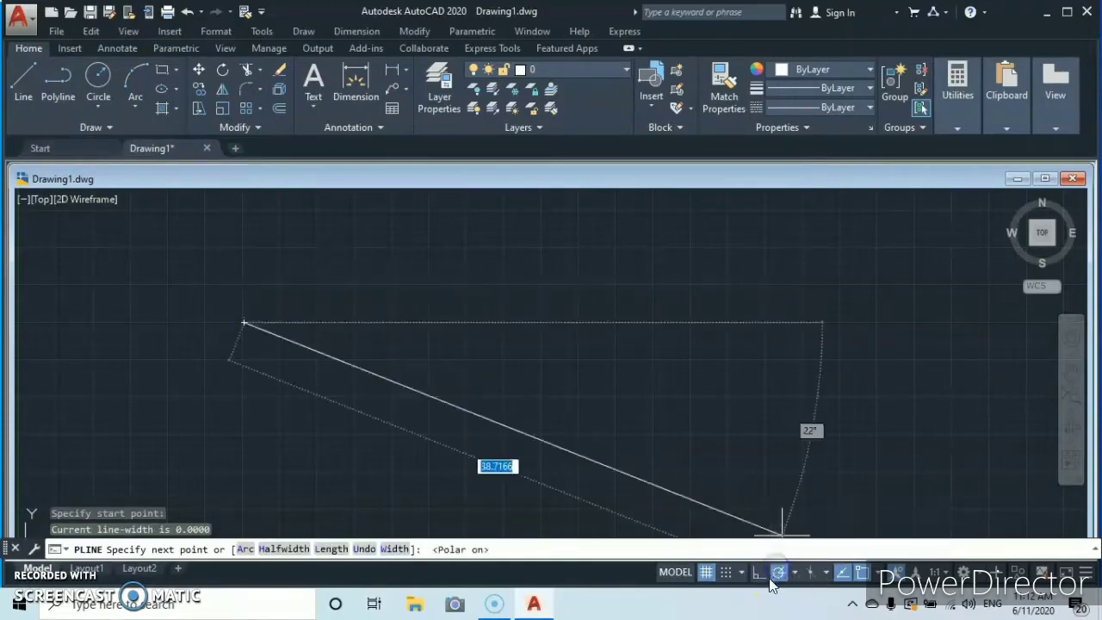
pyautogui.click(793, 570)
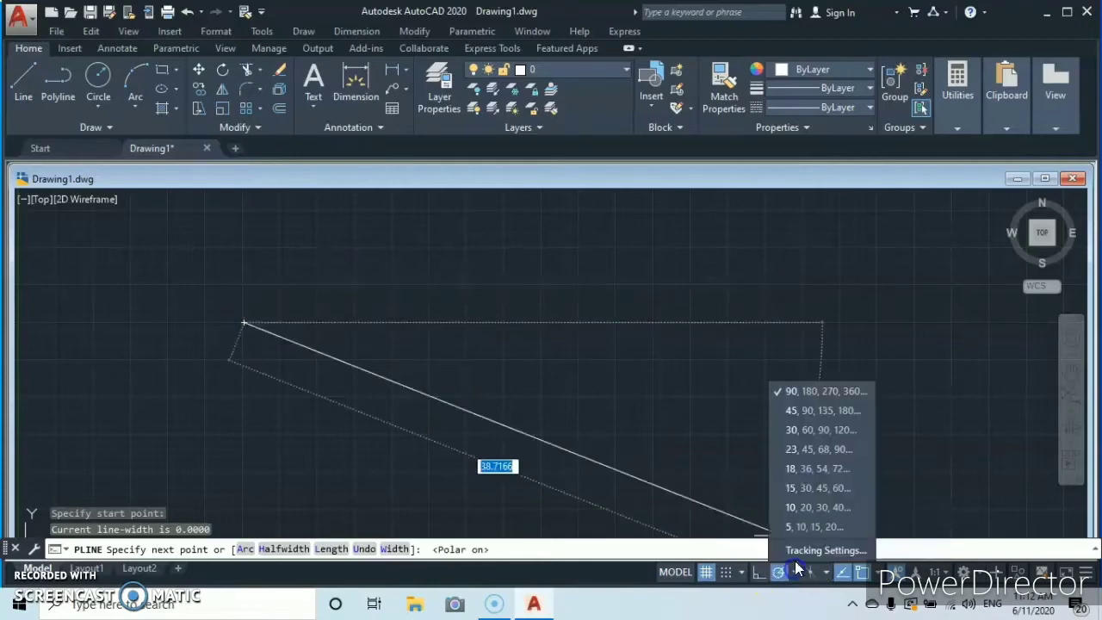
pyautogui.click(778, 428)
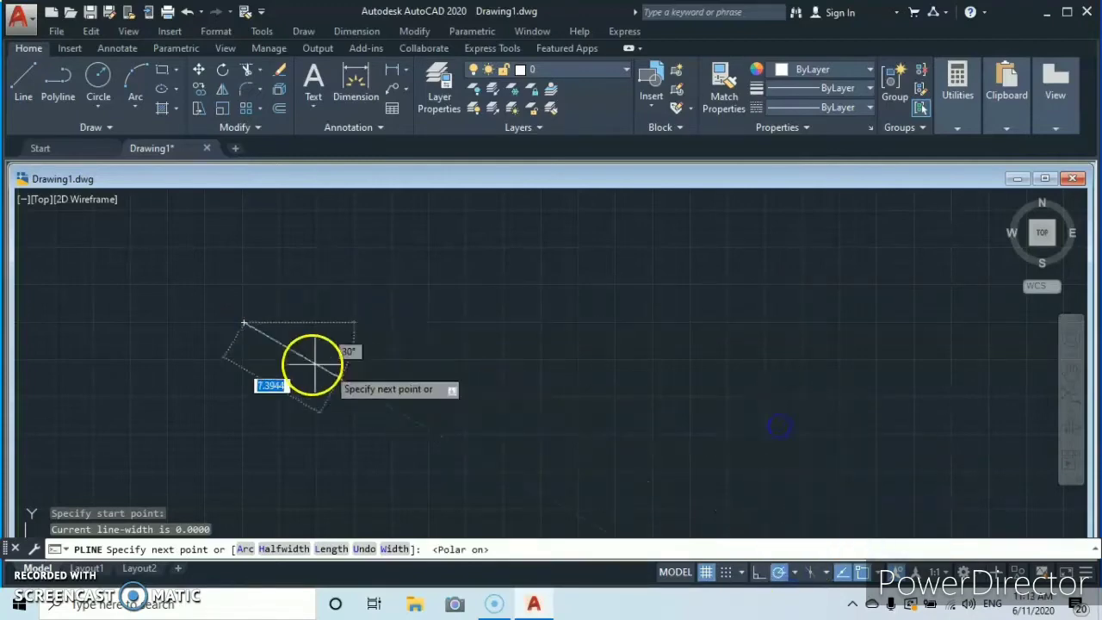
# - Draw five connected zigzag segments rising and falling toward the right, and end the polyline
pyautogui.click(353, 248)
pyautogui.click(407, 300)
pyautogui.click(461, 261)
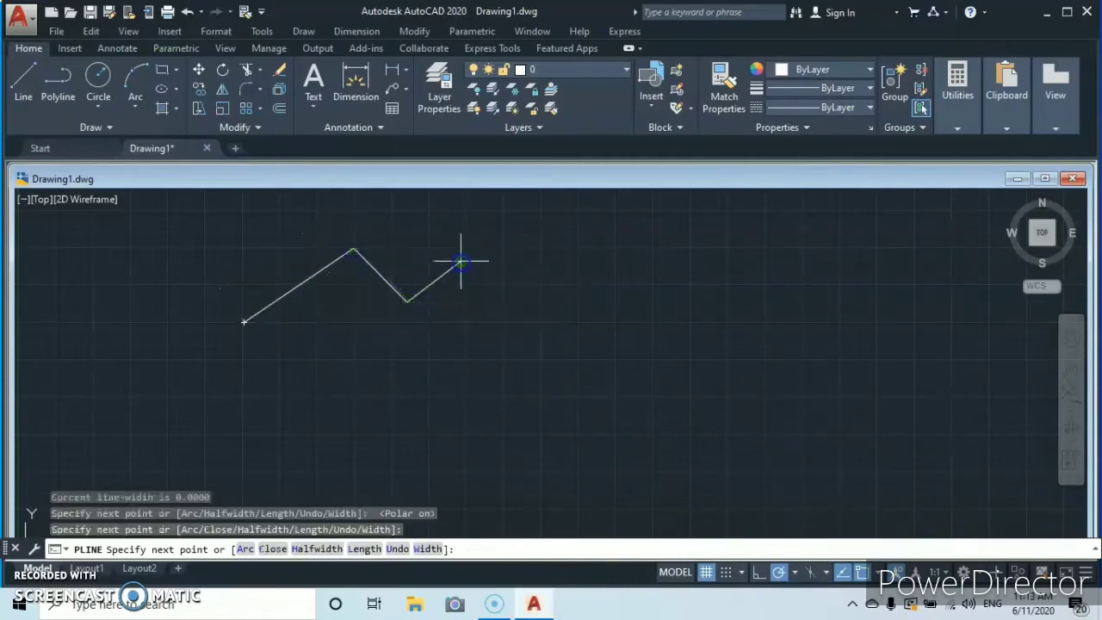
pyautogui.click(545, 343)
pyautogui.click(622, 248)
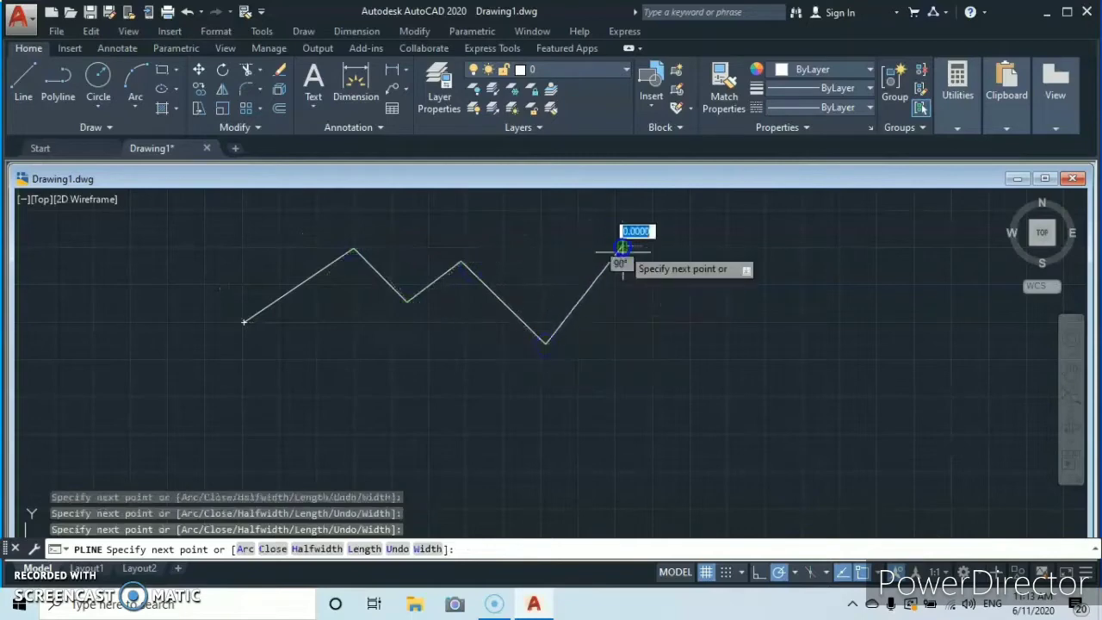
pyautogui.press('Escape')
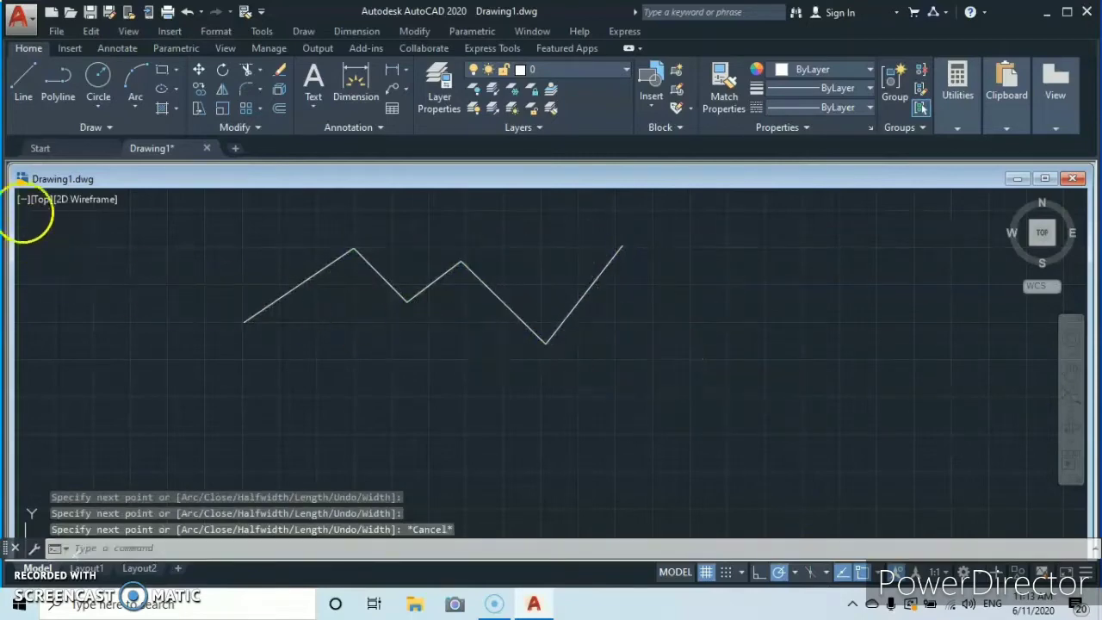
# - Draw a similar five-segment zigzag just below the polyline with the Line command, and end it
pyautogui.click(24, 86)
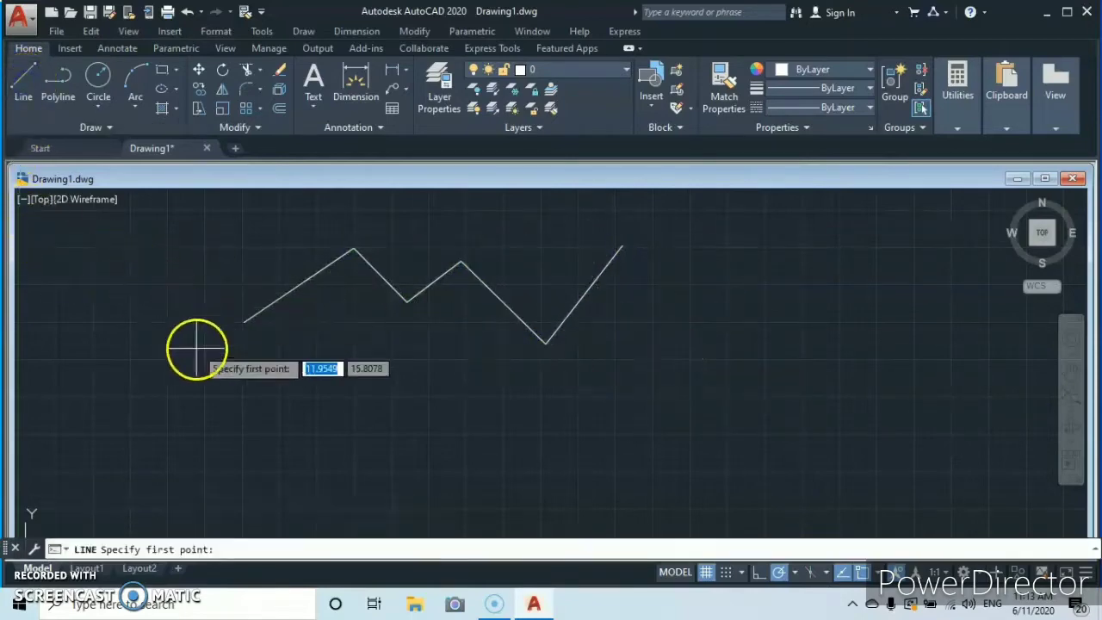
pyautogui.click(244, 382)
pyautogui.click(349, 303)
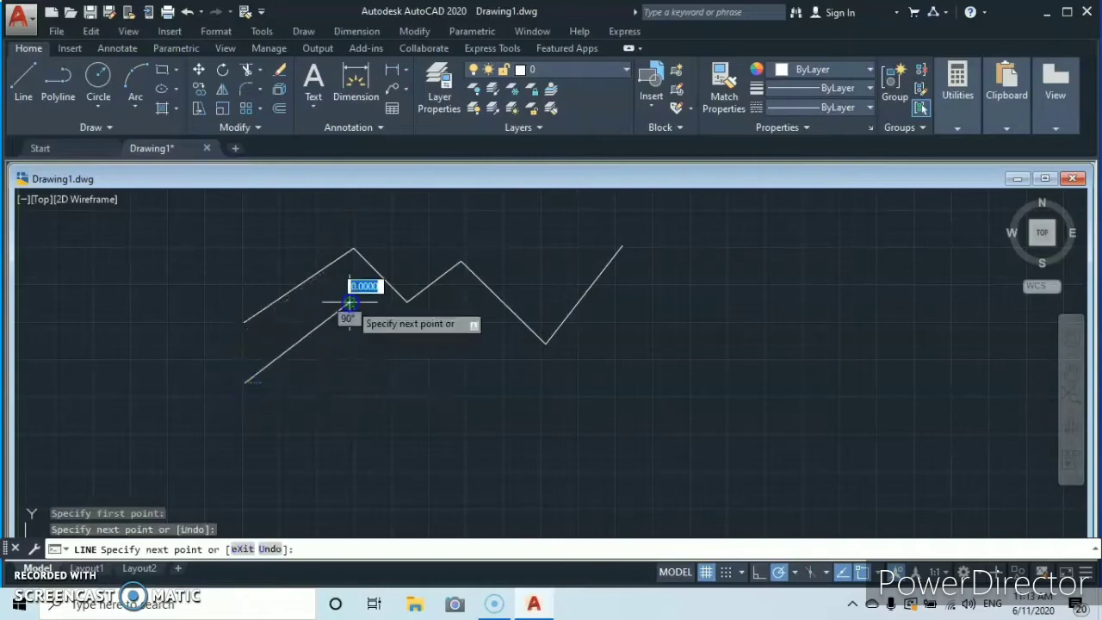
pyautogui.click(405, 344)
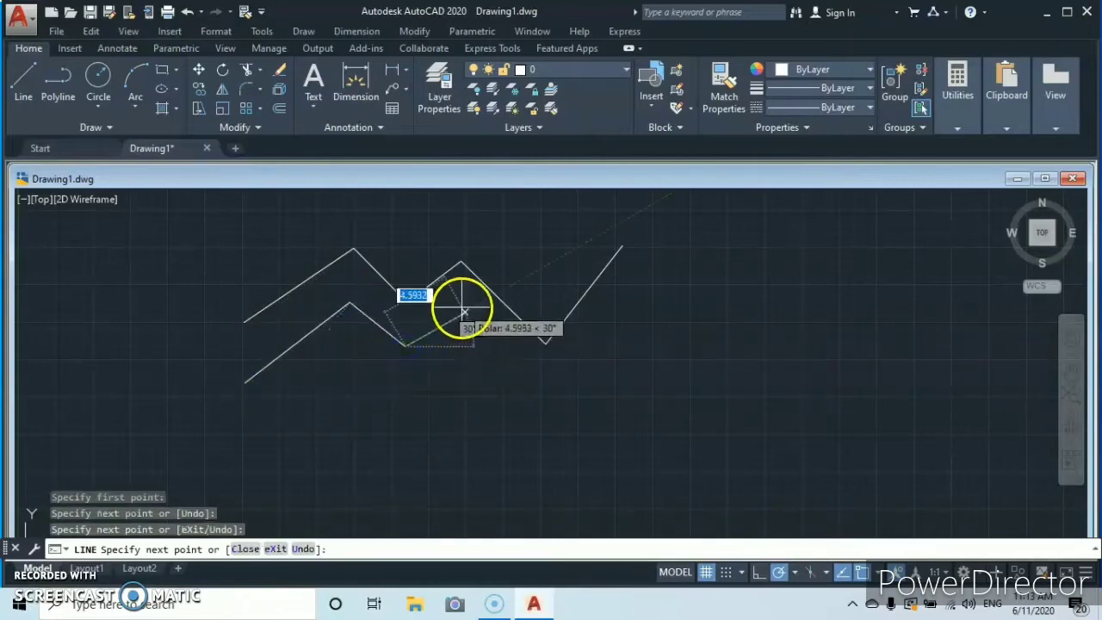
pyautogui.click(465, 314)
pyautogui.click(560, 378)
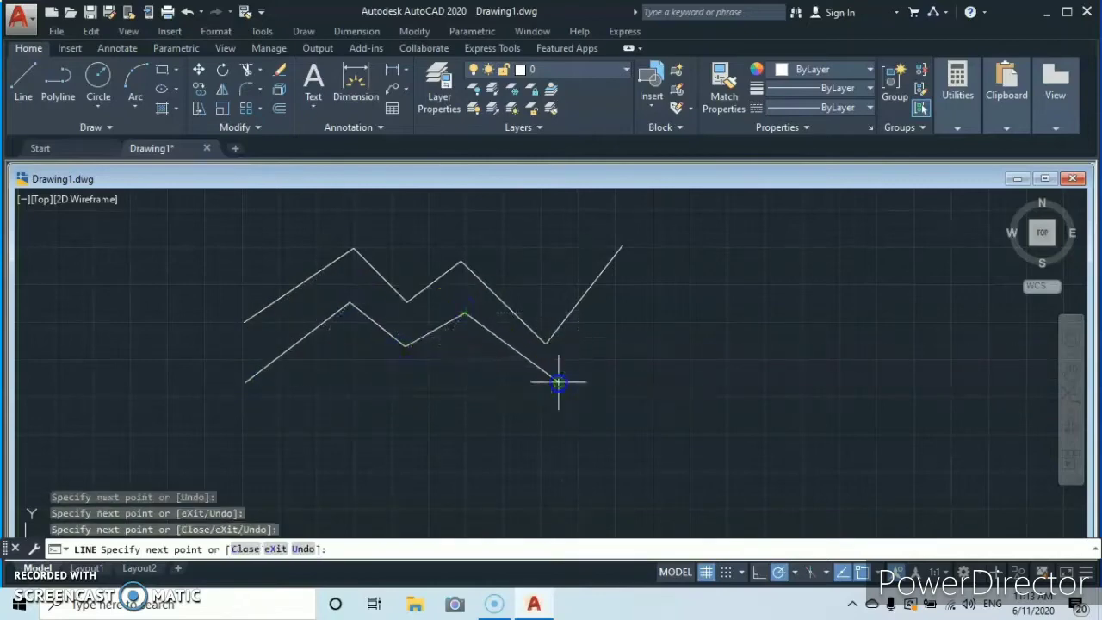
pyautogui.click(640, 285)
pyautogui.press('Escape')
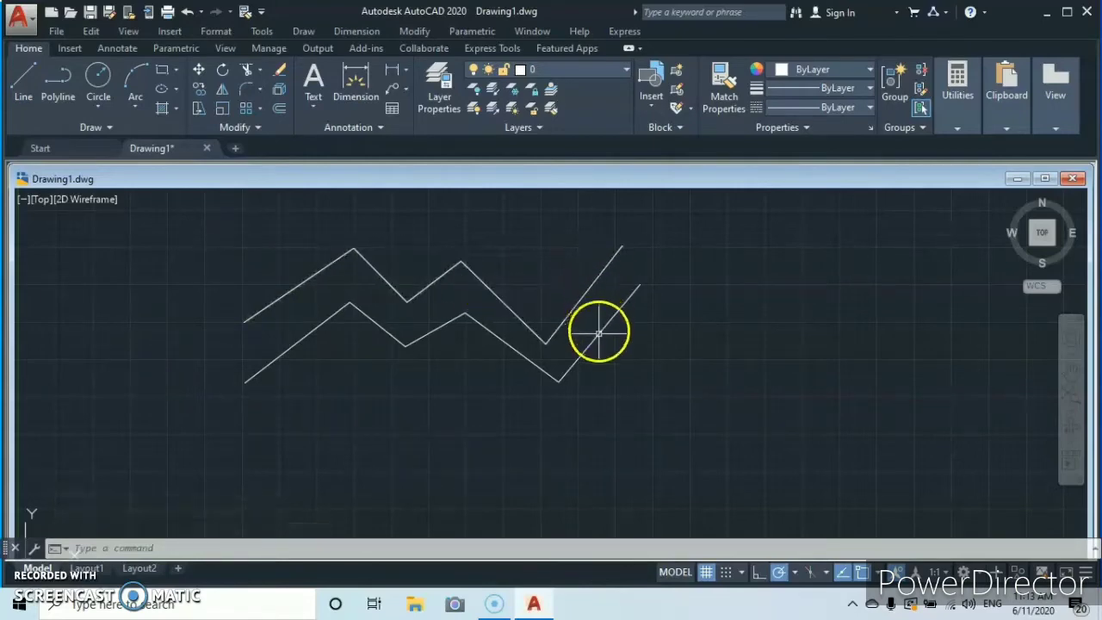
# - Select the polyline as one object and all the separate line segments below it, and erase them
pyautogui.click(607, 268)
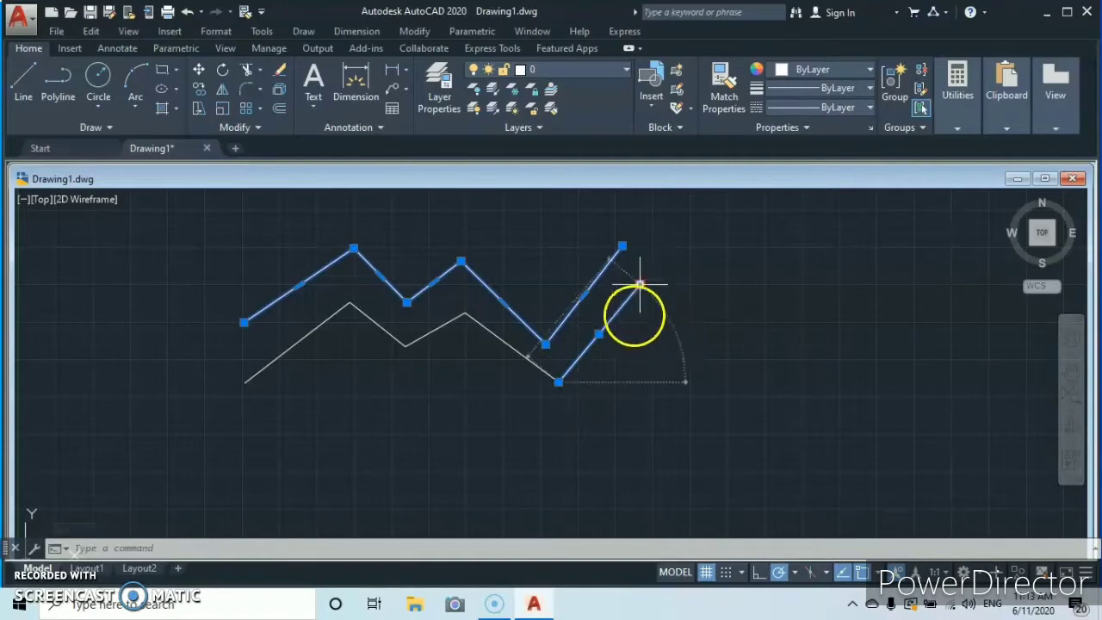
pyautogui.click(525, 372)
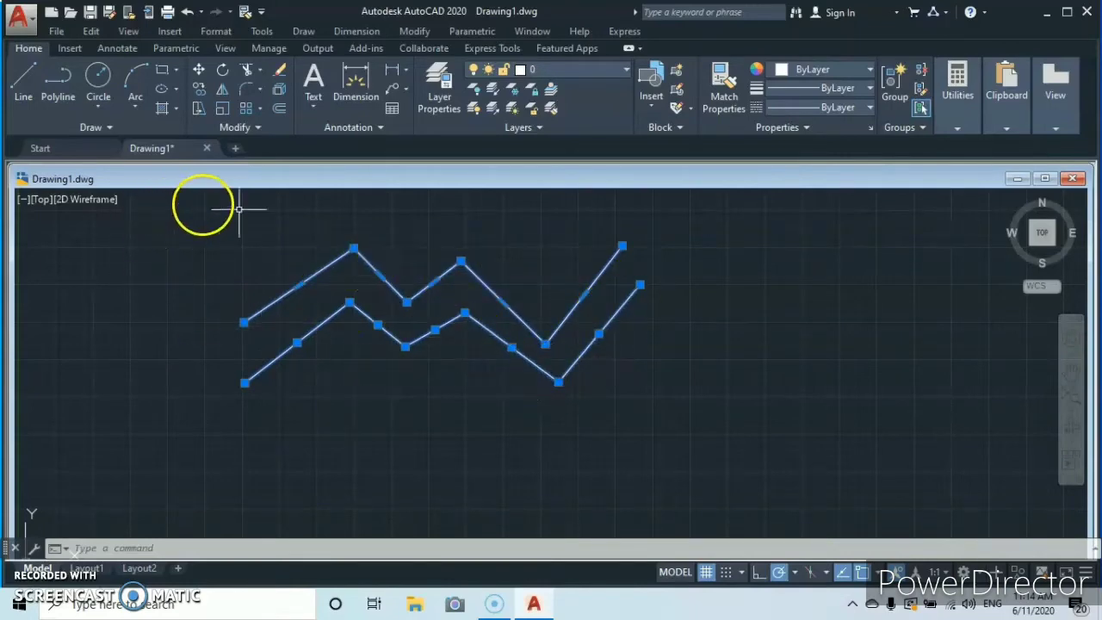
pyautogui.rightClick(721, 384)
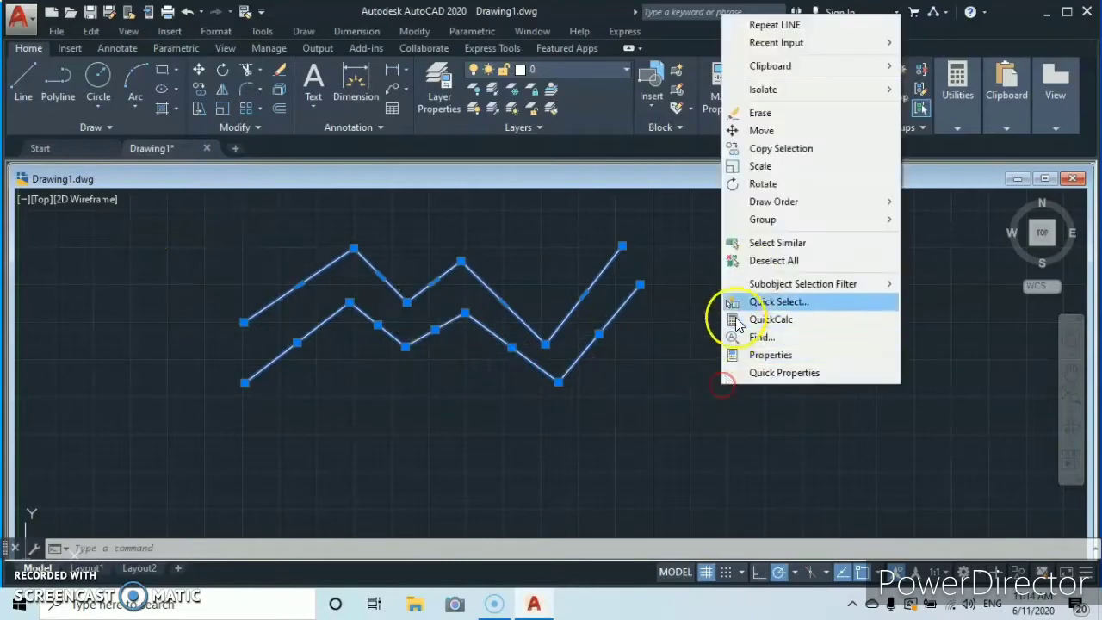
pyautogui.click(761, 114)
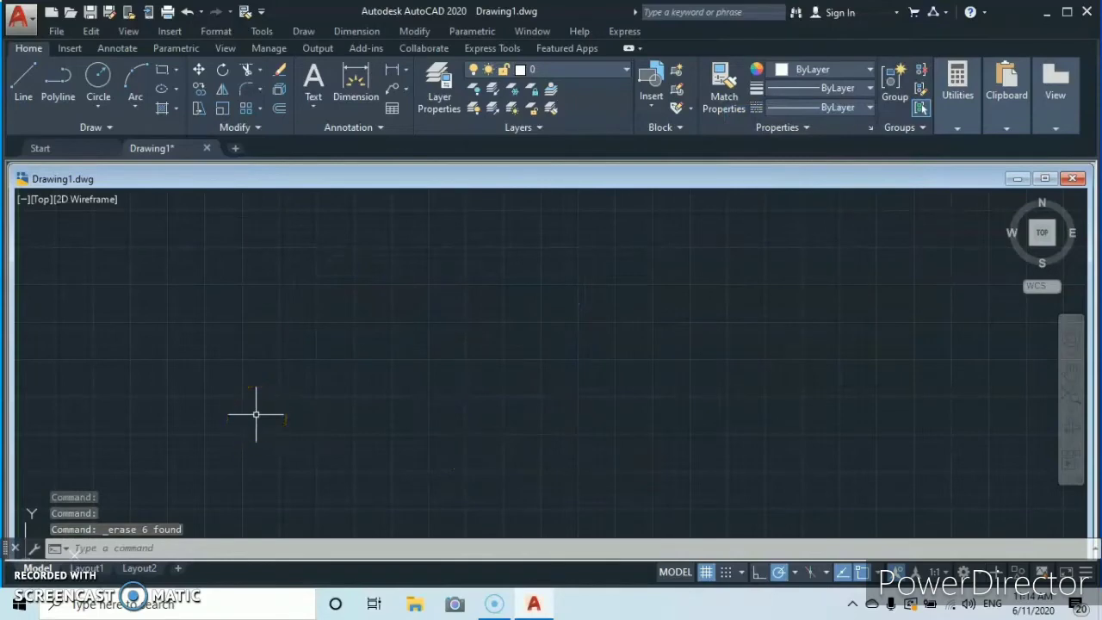
# - Draw a circle with a radius of about 4.39 units in the left part of the drawing area
pyautogui.click(99, 76)
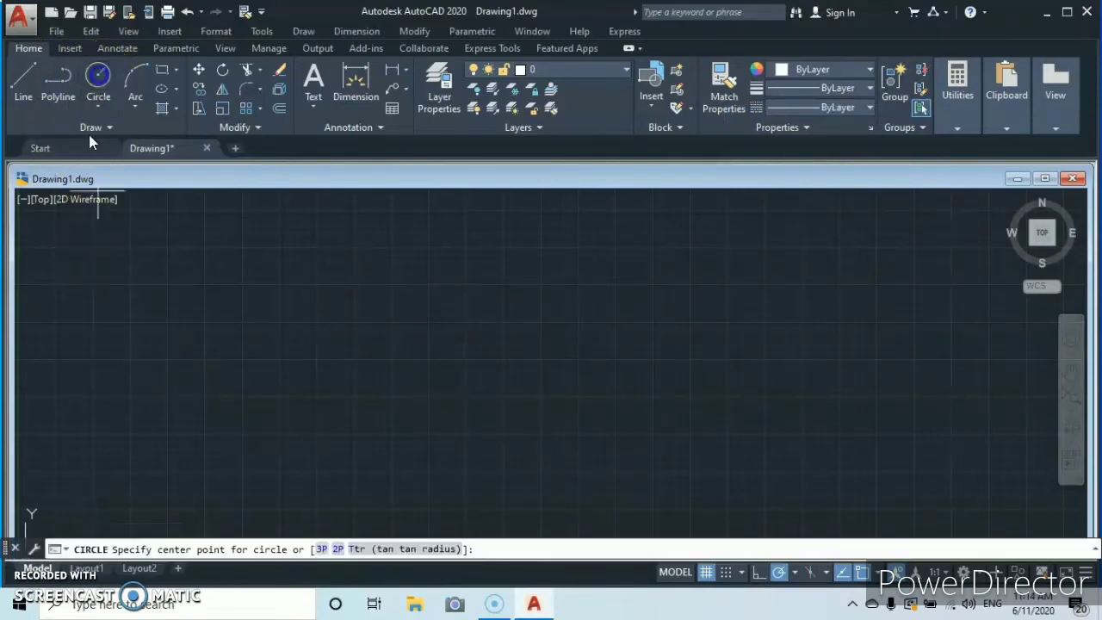
pyautogui.click(241, 360)
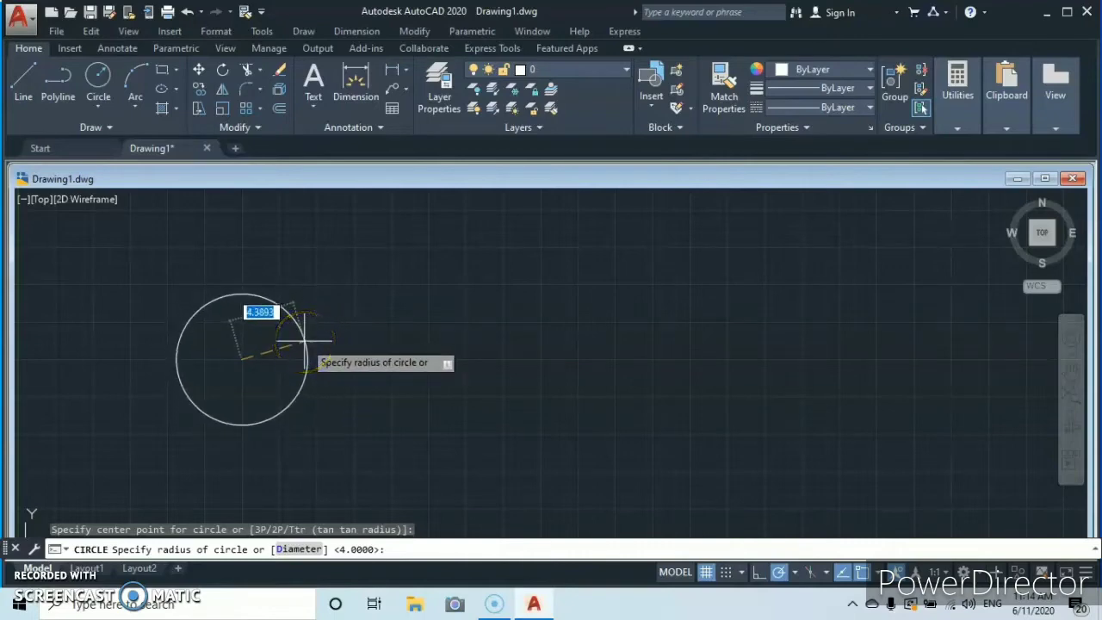
pyautogui.click(303, 343)
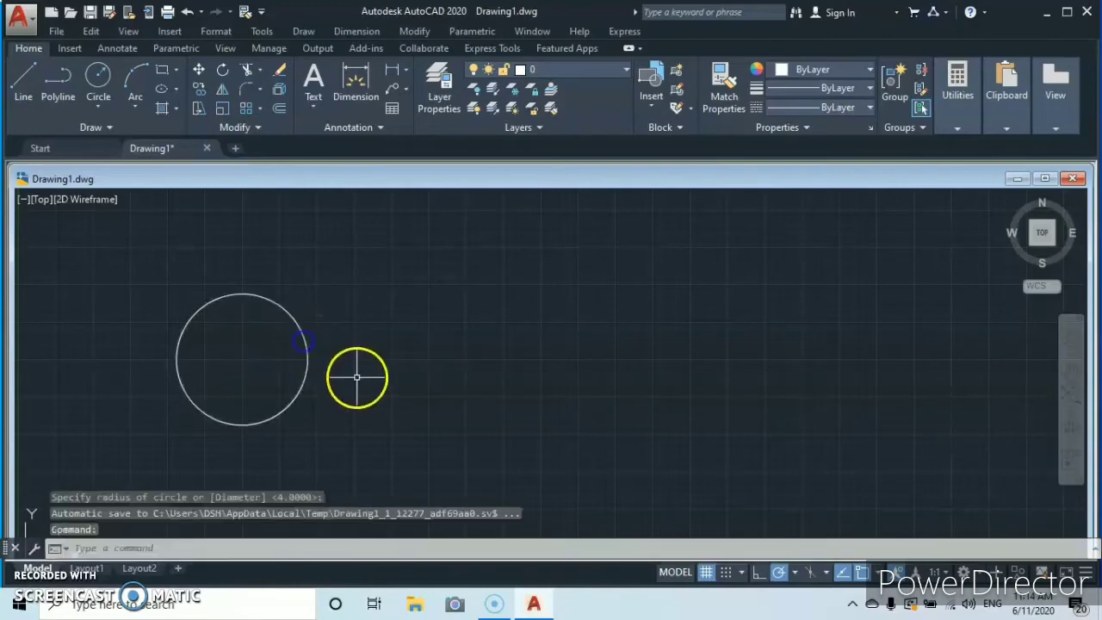
# - Draw a second circle with a radius of 3 units directly beside the existing one, to its right
pyautogui.click(99, 83)
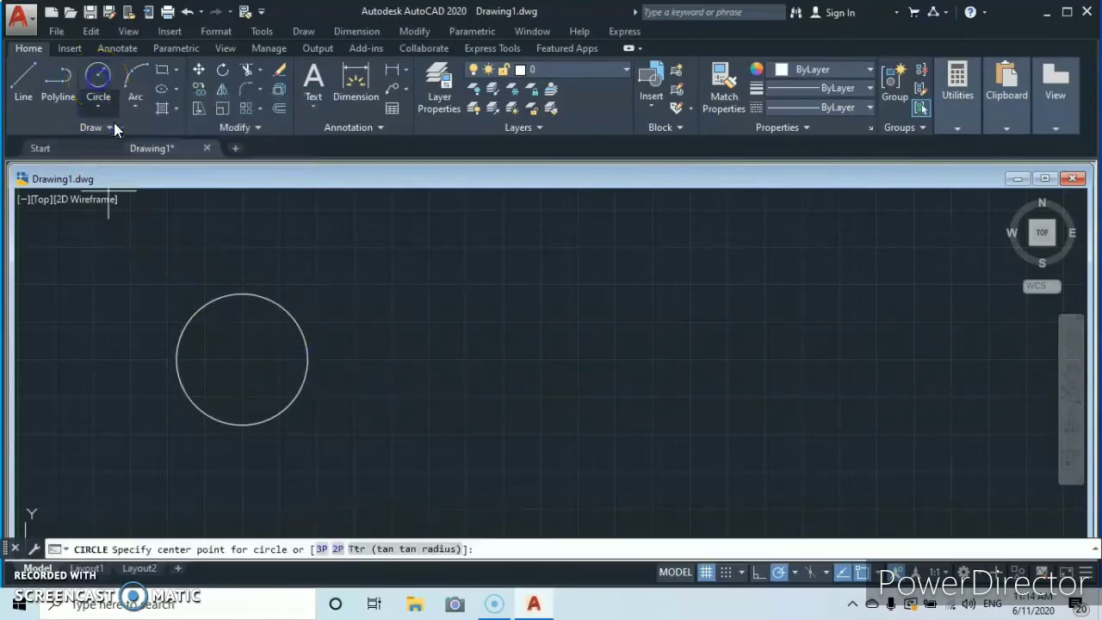
pyautogui.click(393, 360)
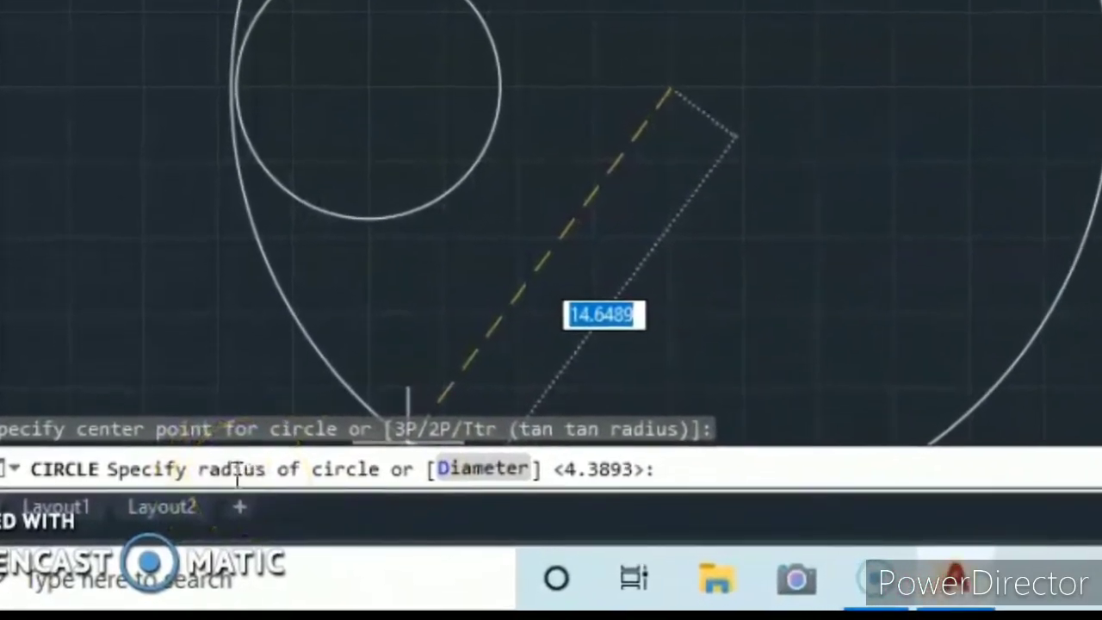
pyautogui.click(232, 471)
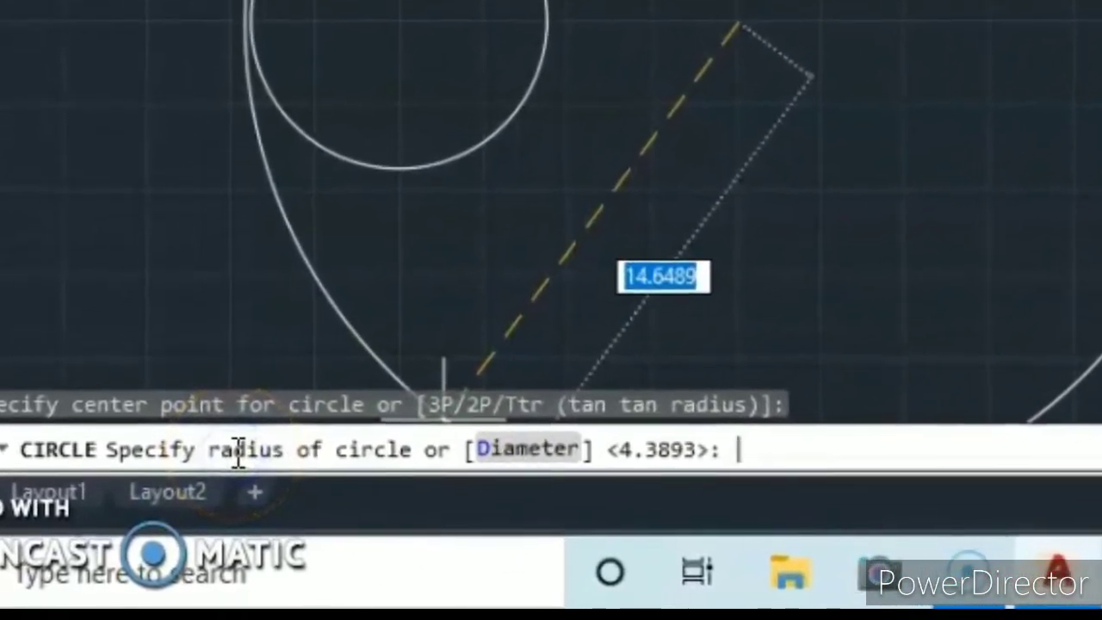
pyautogui.write('3')
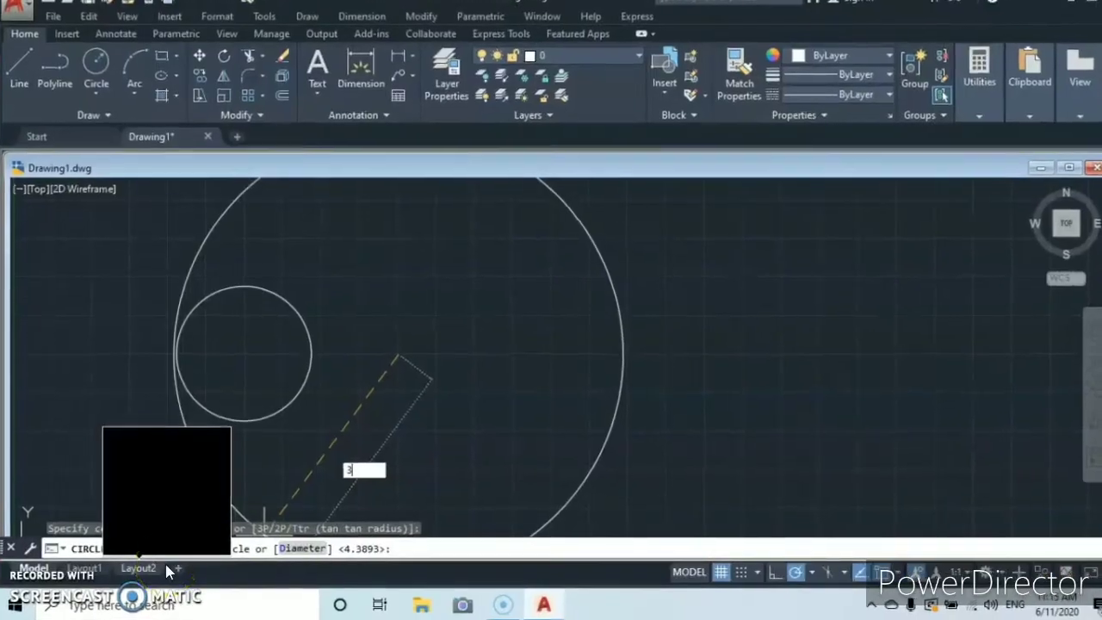
pyautogui.press('Return')
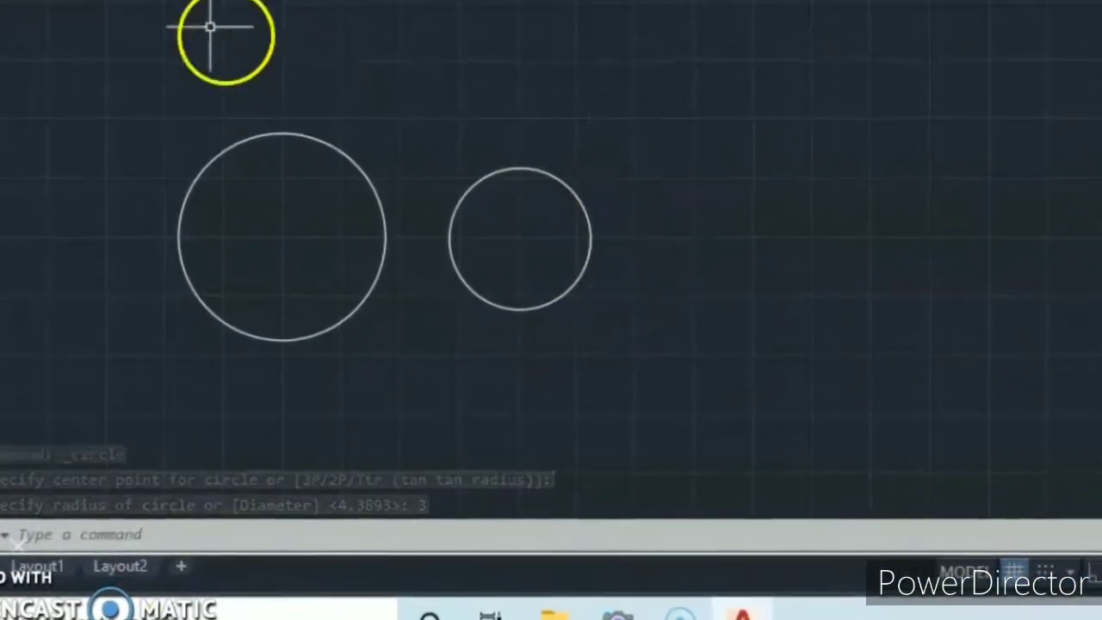
# - Draw a third circle to the right of the other two, using the Diameter option with a value of 8
pyautogui.click(179, 2)
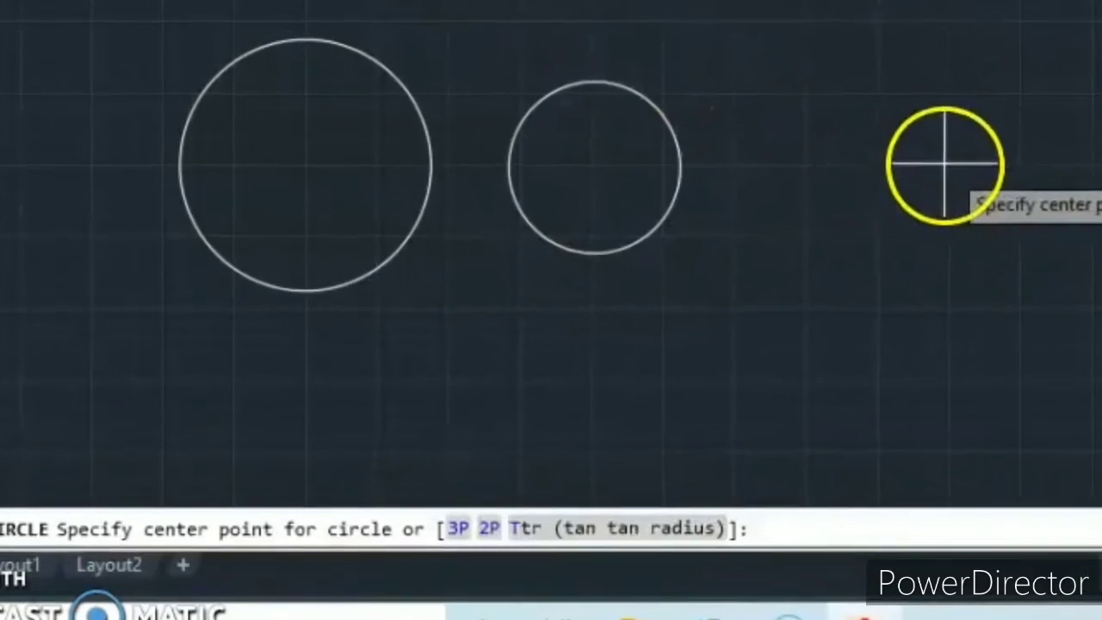
pyautogui.click(944, 164)
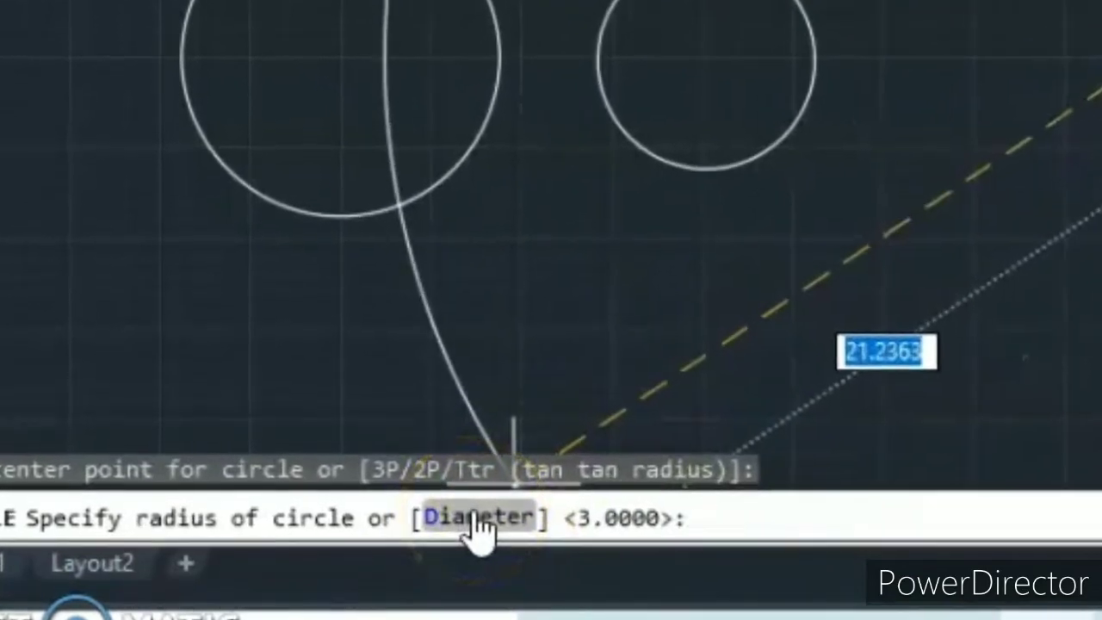
pyautogui.click(474, 517)
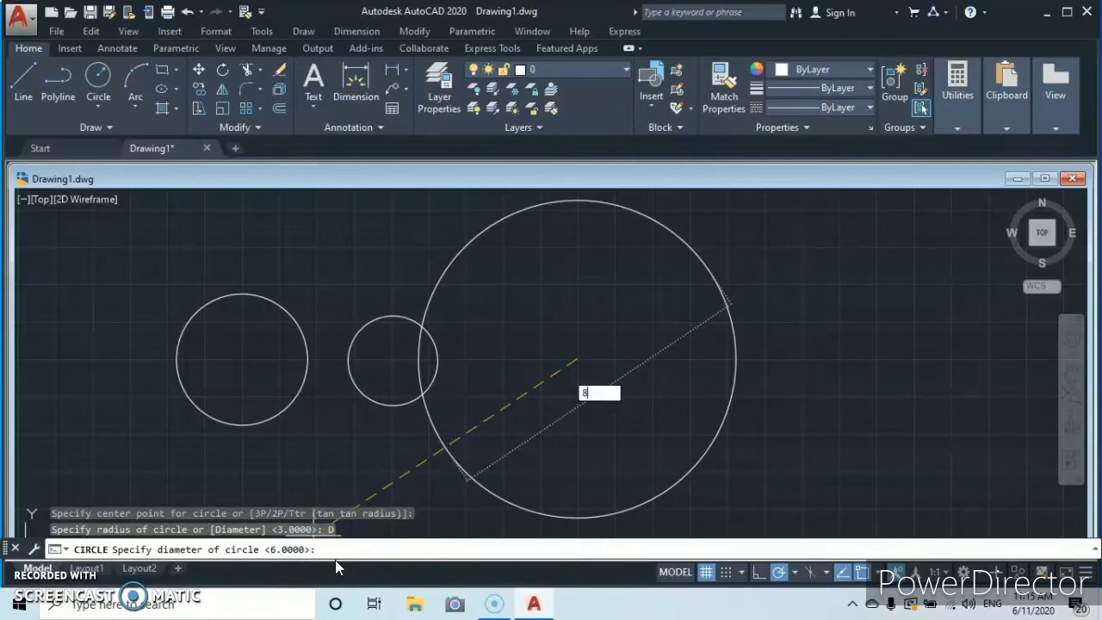
pyautogui.press('Return')
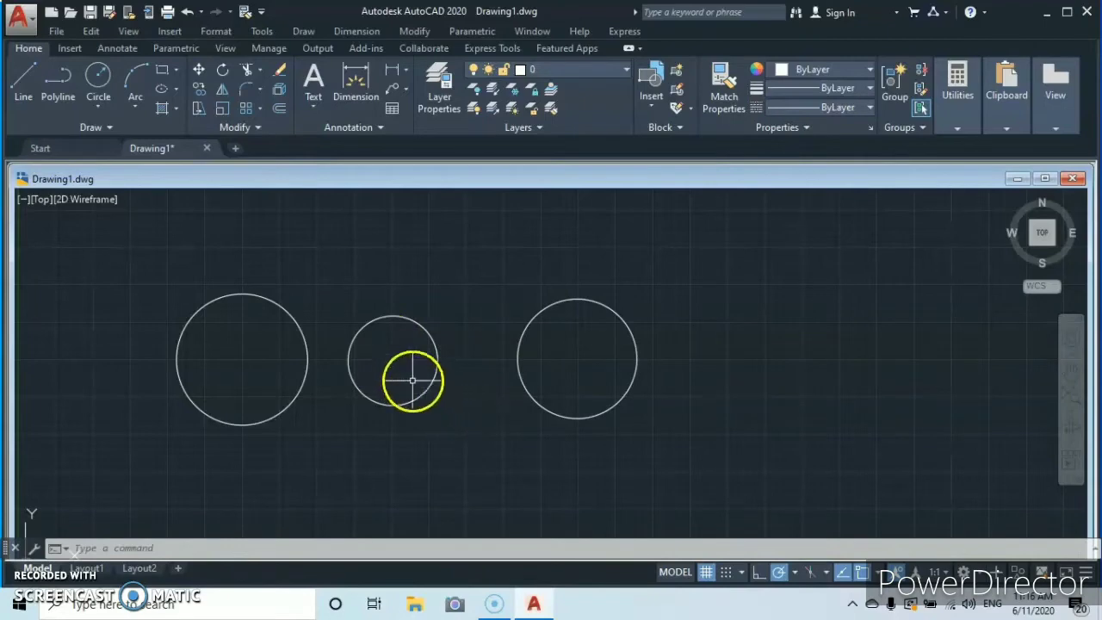
# - Draw a three-point arc bulging upward, starting above the smallest circle and ending before the rightmost circle
pyautogui.click(137, 75)
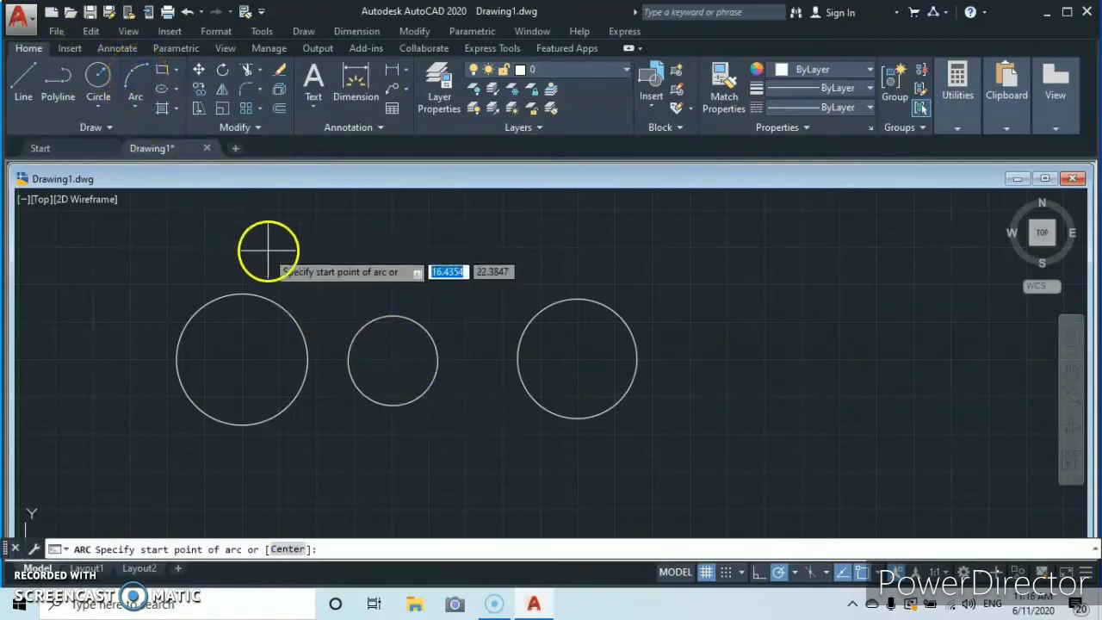
pyautogui.click(394, 278)
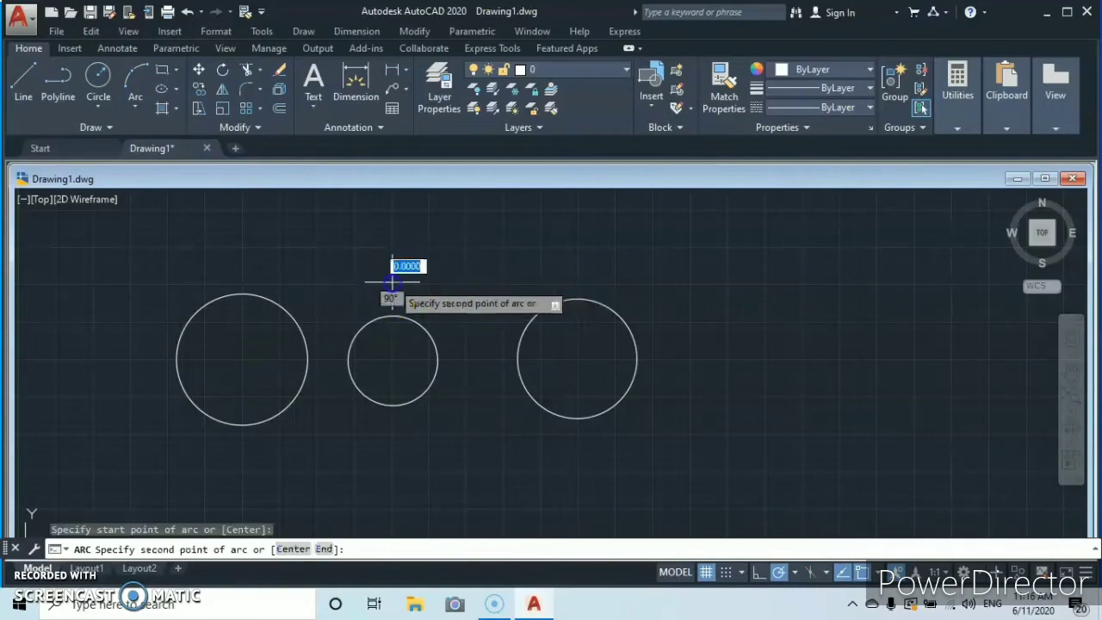
pyautogui.click(439, 246)
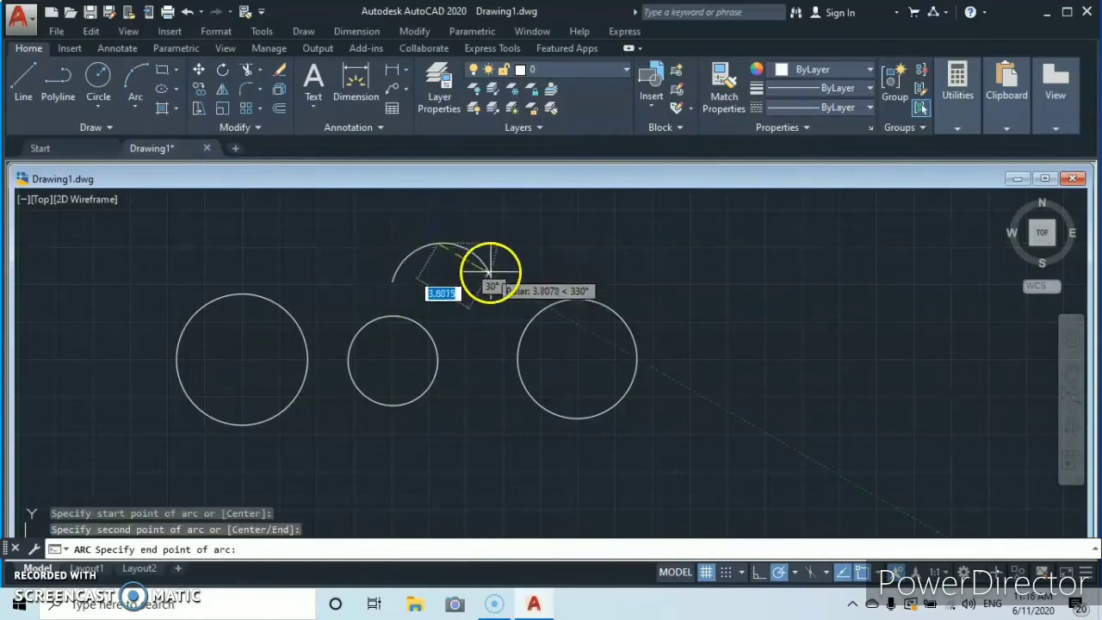
pyautogui.click(505, 288)
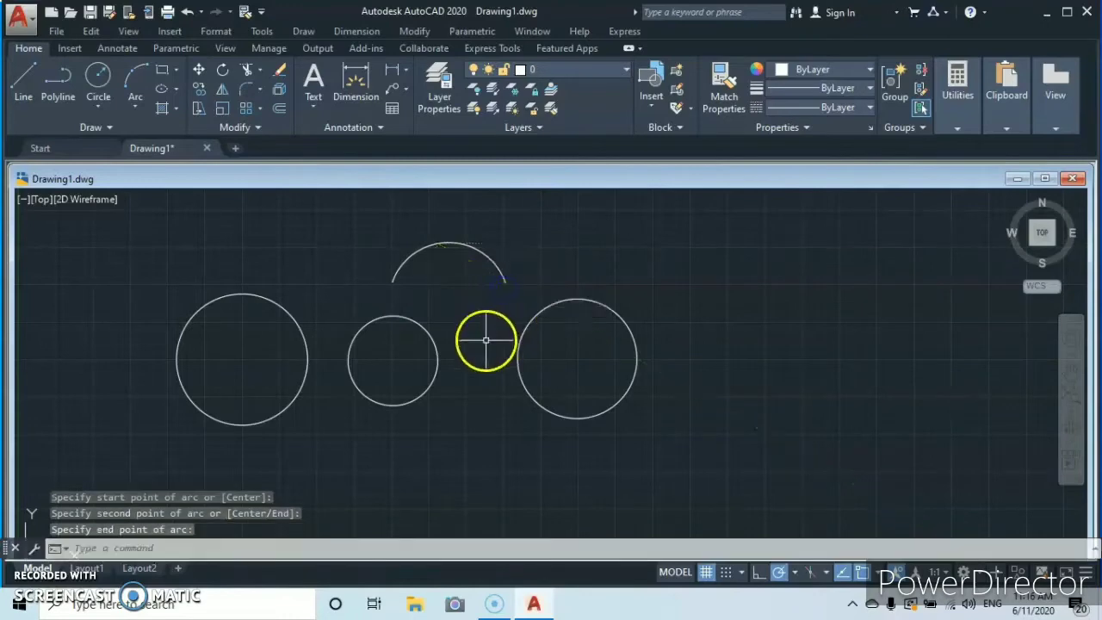
pyautogui.click(135, 107)
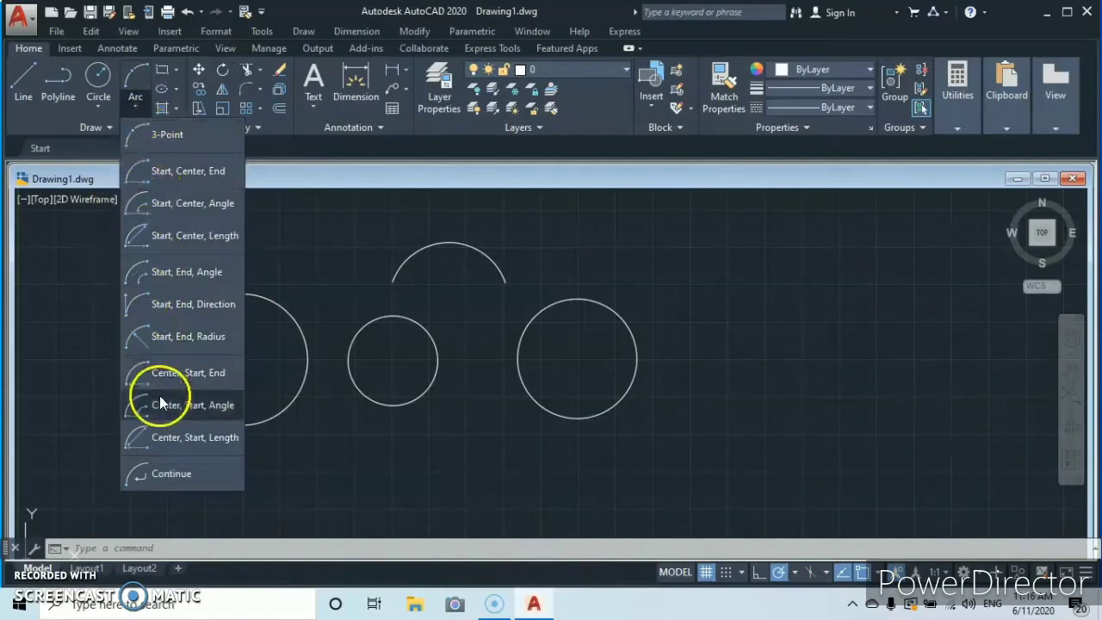
pyautogui.click(77, 346)
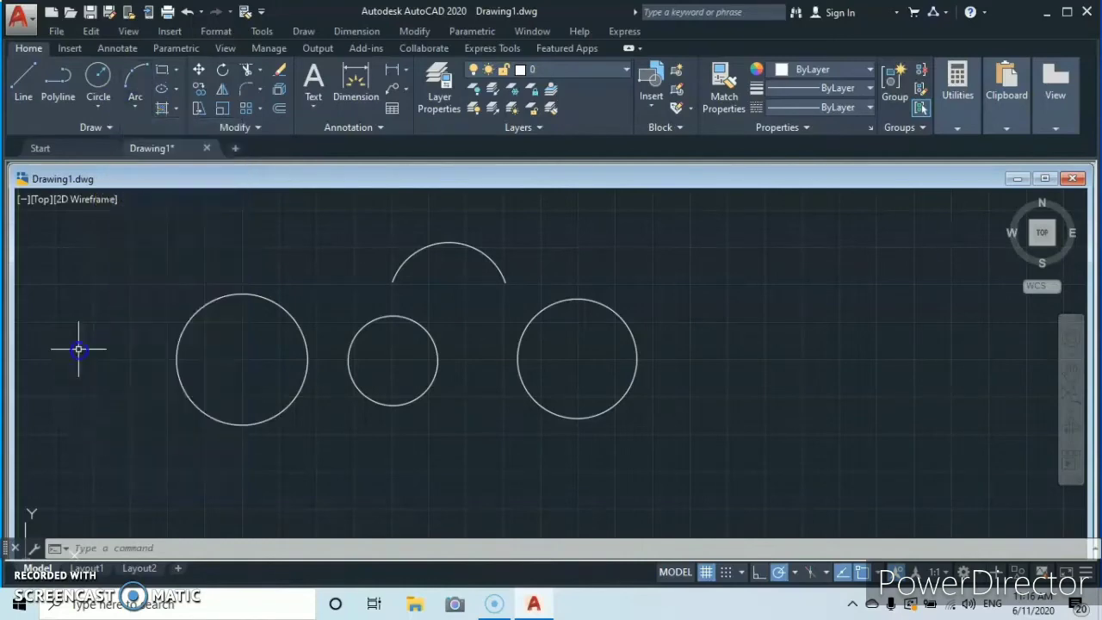
pyautogui.click(97, 106)
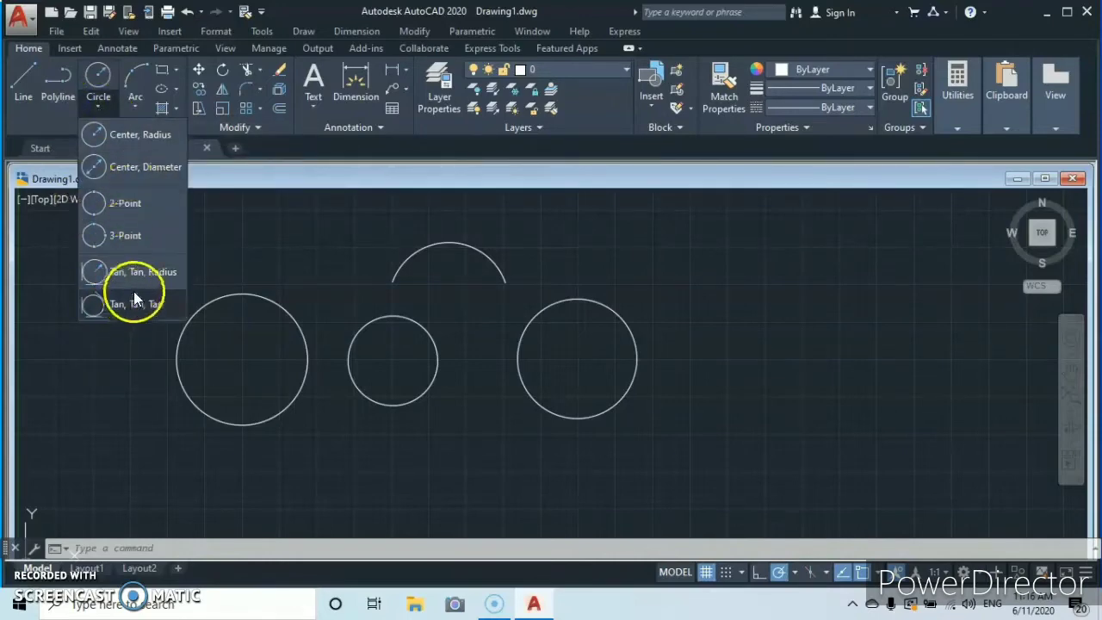
pyautogui.click(102, 346)
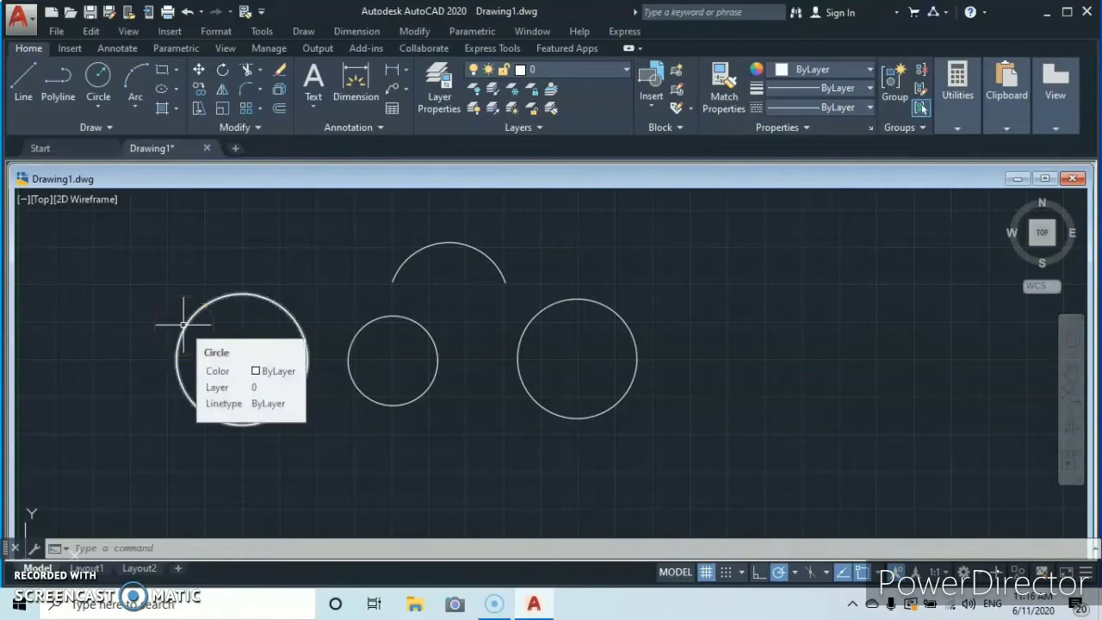
# - Draw a wide rectangle freehand to the right of the rightmost circle by picking two opposite corners
pyautogui.click(161, 71)
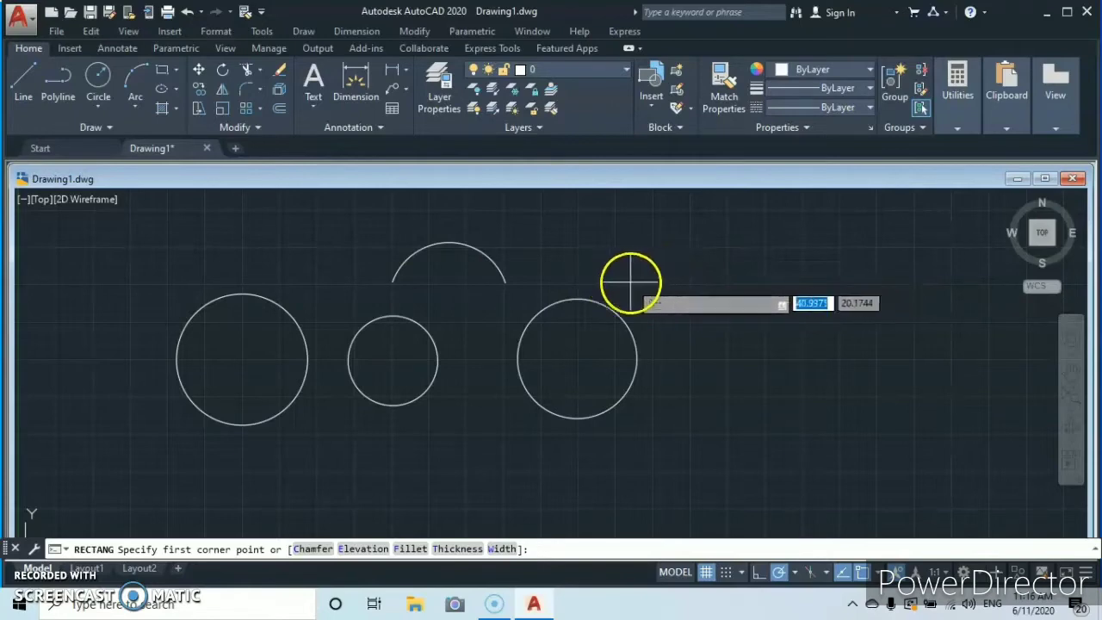
pyautogui.click(652, 396)
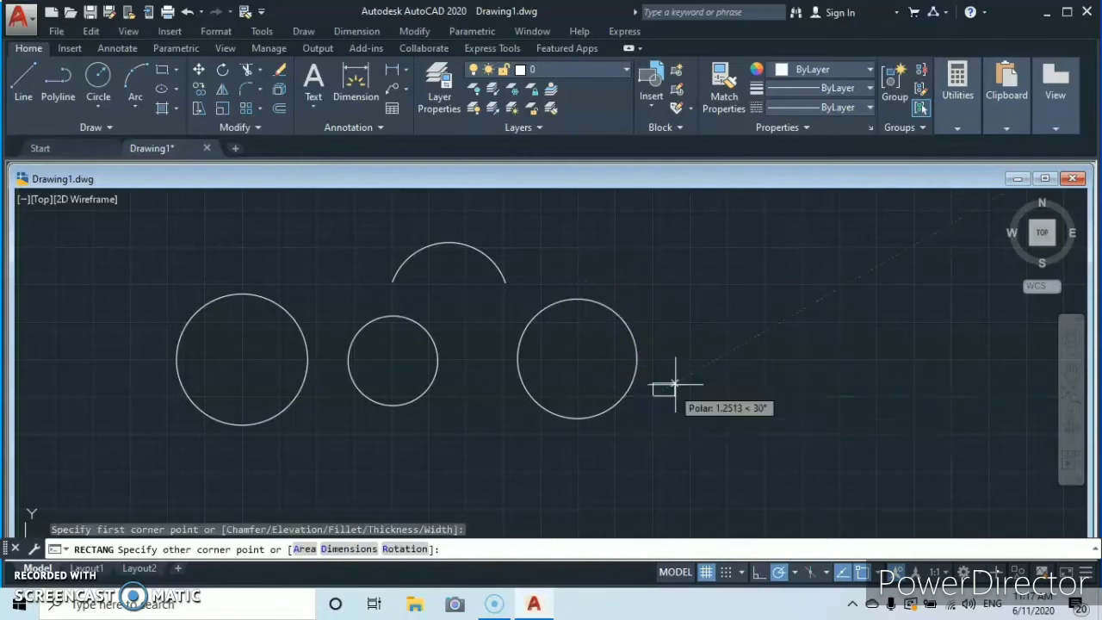
pyautogui.click(839, 286)
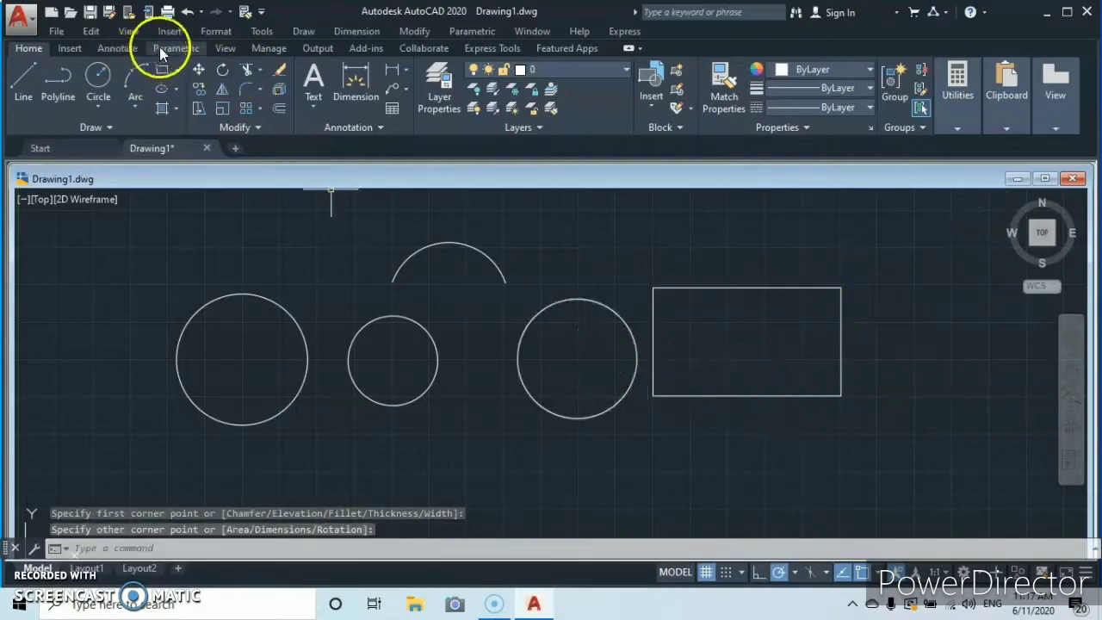
# - Draw a second rectangle, 5 units wide and 3 units high, below the large rectangle
pyautogui.click(162, 68)
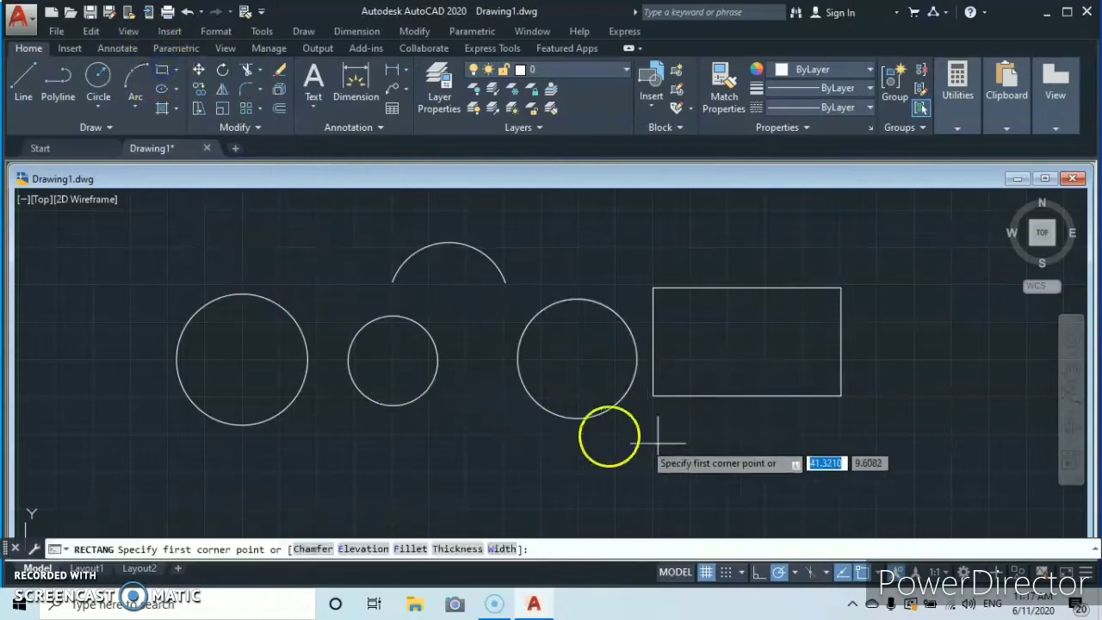
pyautogui.click(653, 508)
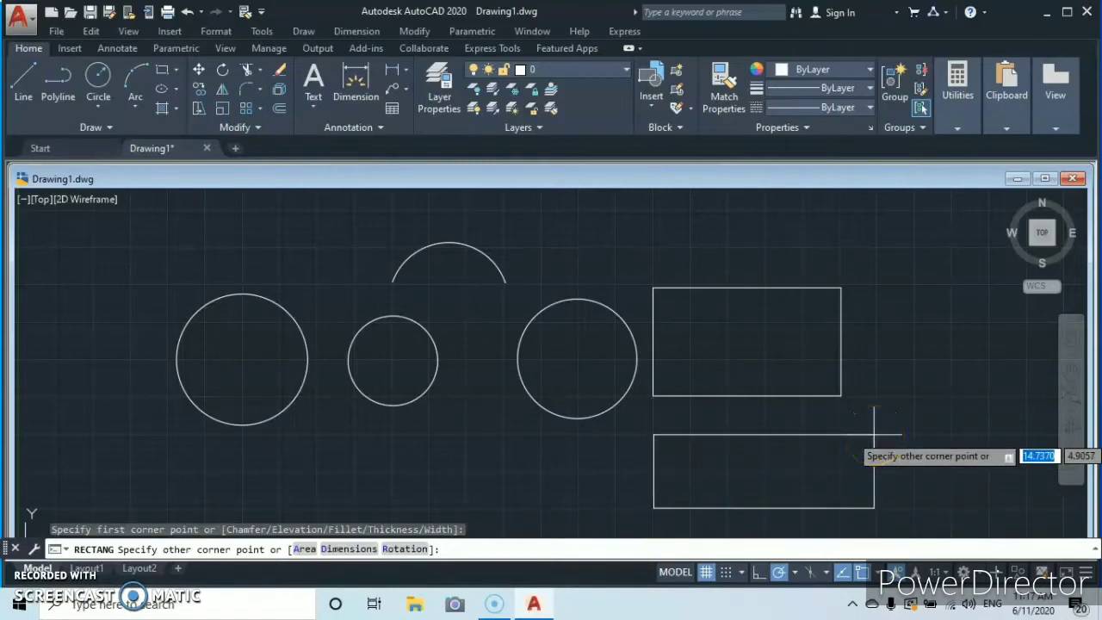
pyautogui.write('5')
pyautogui.press('Tab')
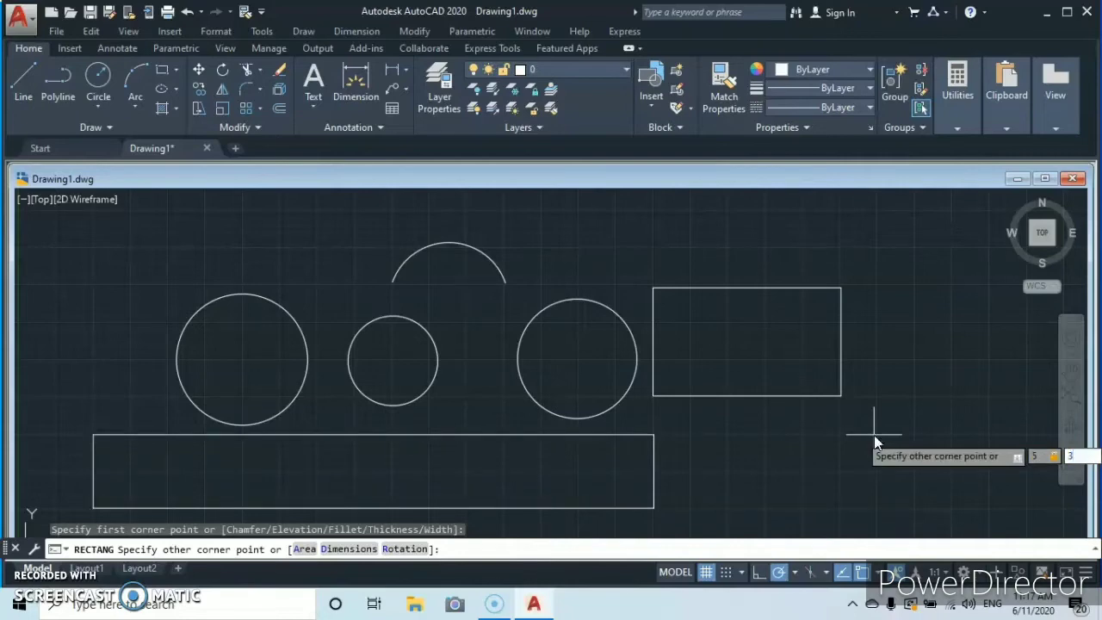
pyautogui.press('Return')
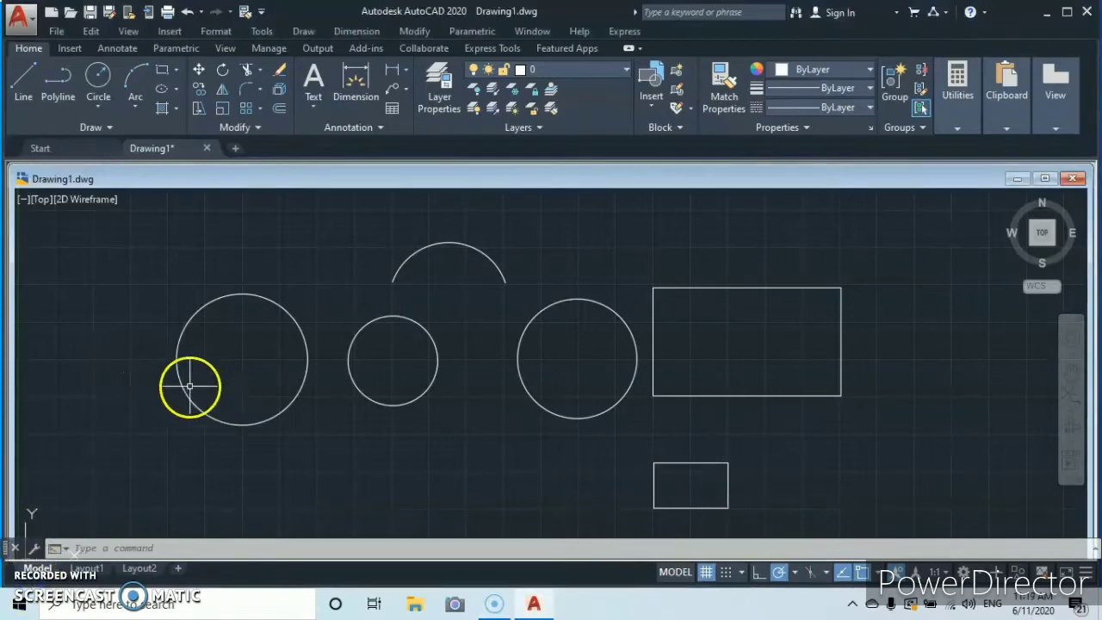
# - Move the leftmost circle by its center about 16.9 units down and right, to below and between the other two circles
pyautogui.click(199, 69)
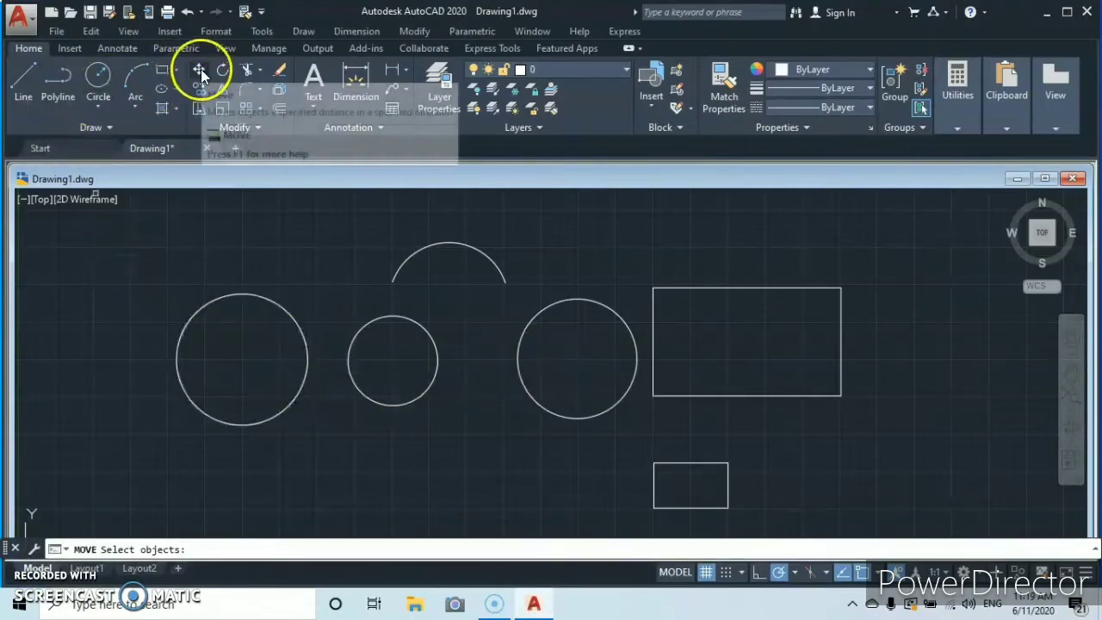
pyautogui.click(242, 294)
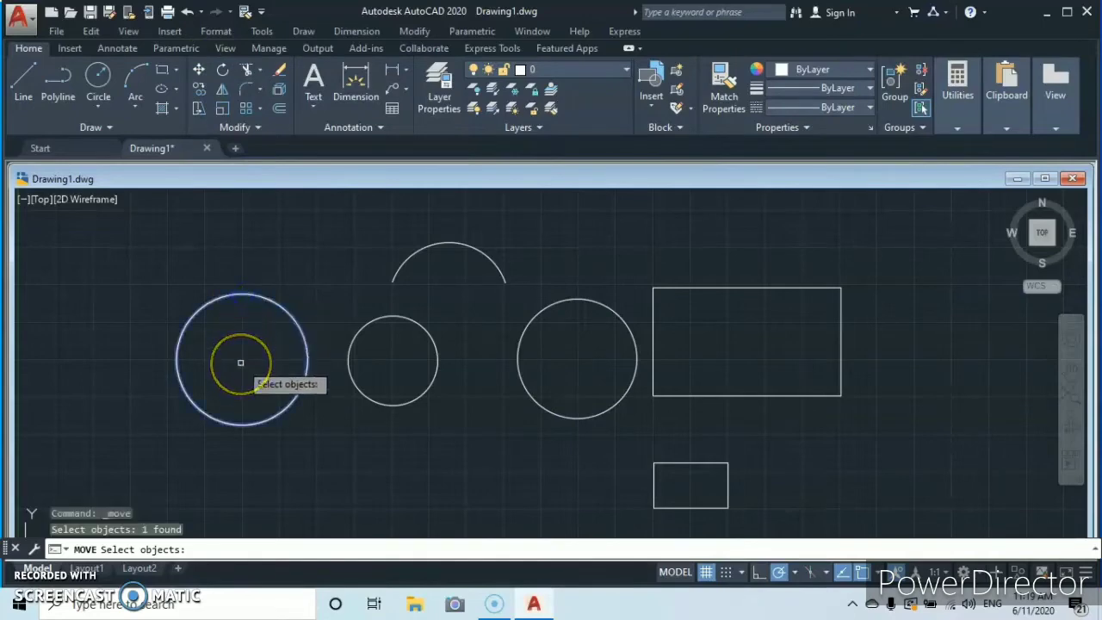
pyautogui.press('Return')
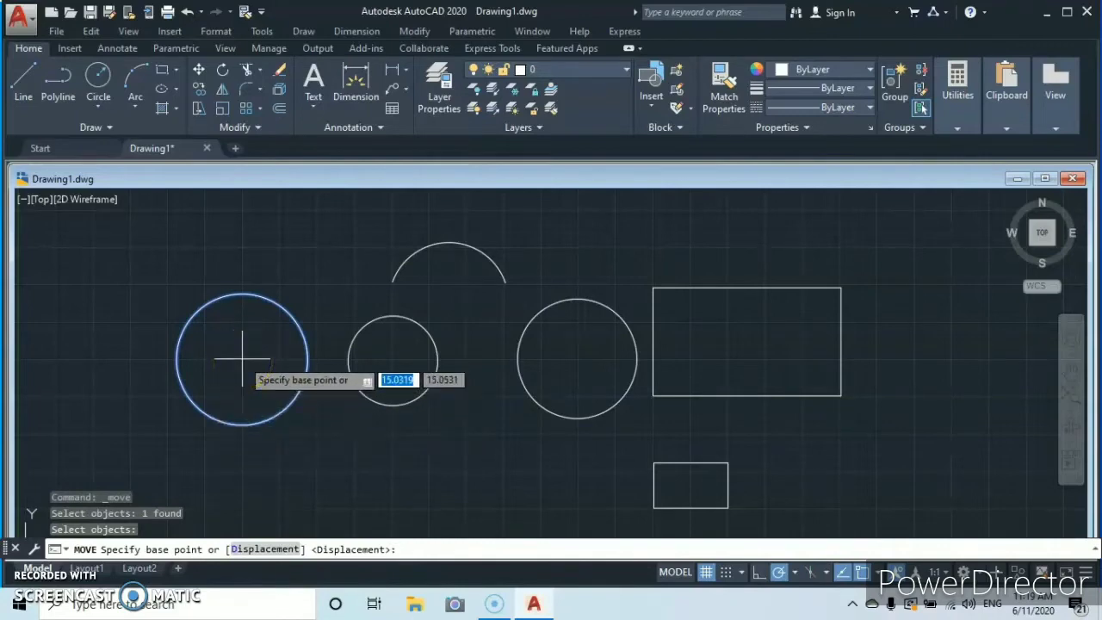
pyautogui.click(242, 360)
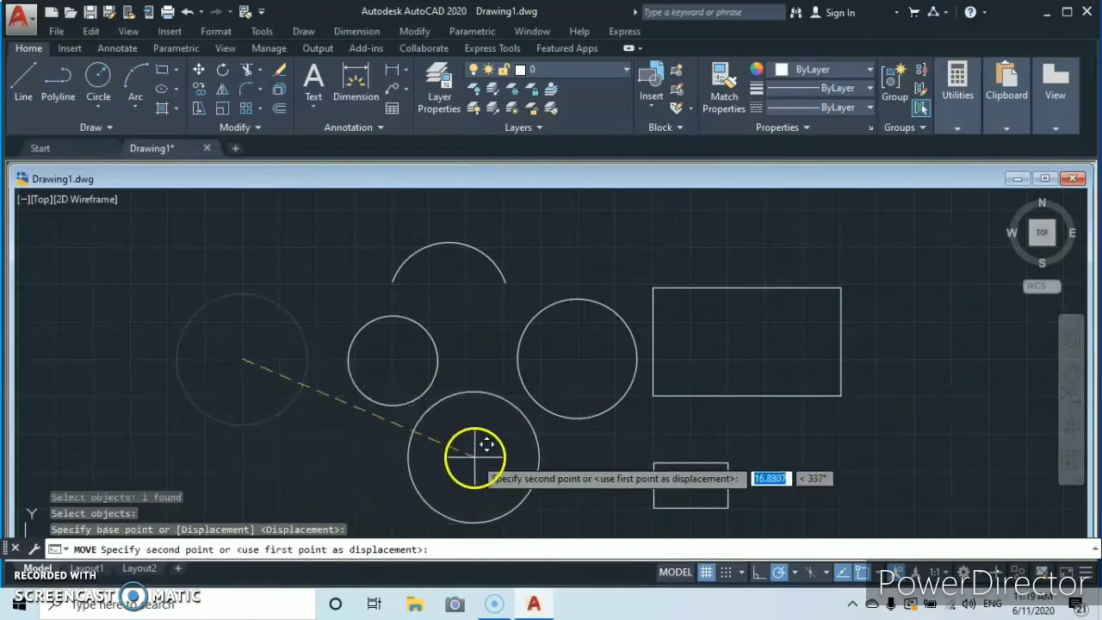
pyautogui.click(473, 455)
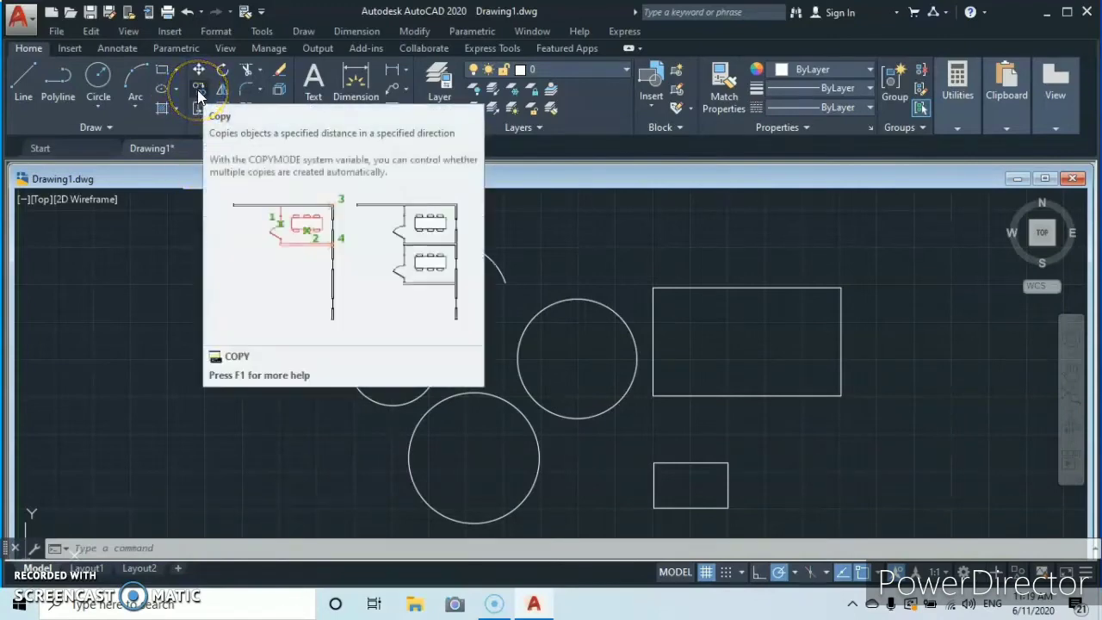
# - Copy the smallest circle by its center to four places: far left, above the rightmost circle, lower right, and upper right beyond the large rectangle
pyautogui.click(197, 89)
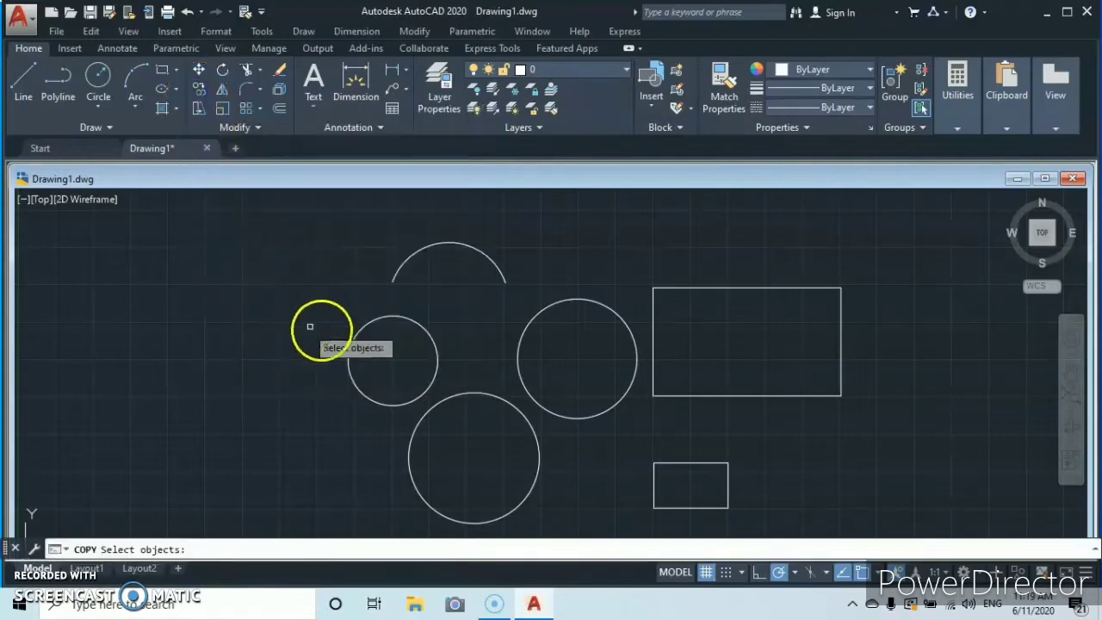
pyautogui.click(362, 326)
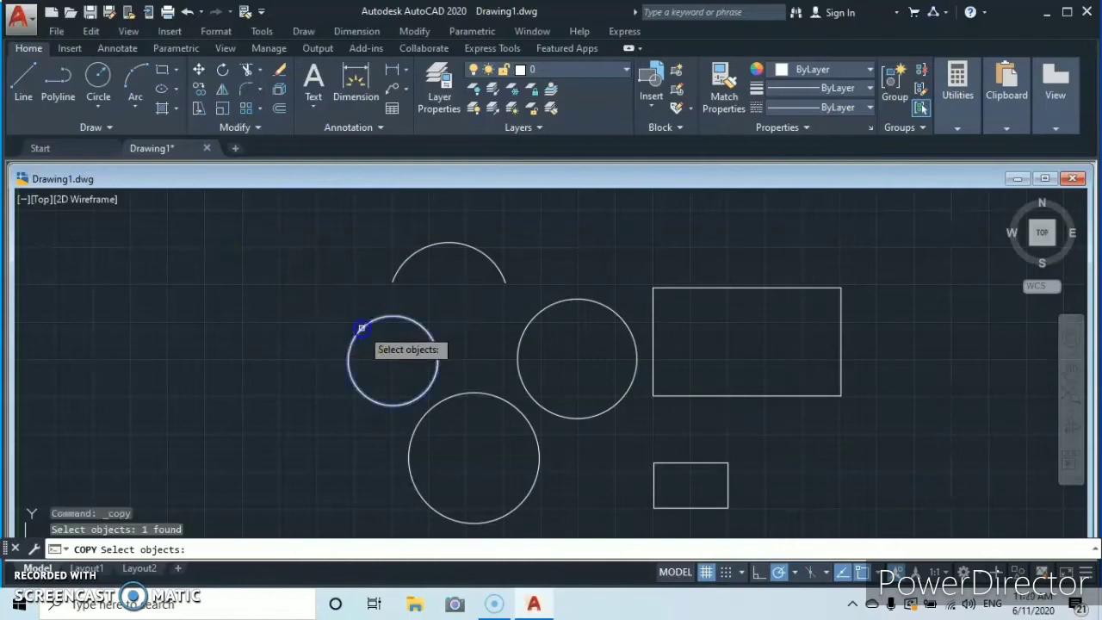
pyautogui.rightClick(328, 338)
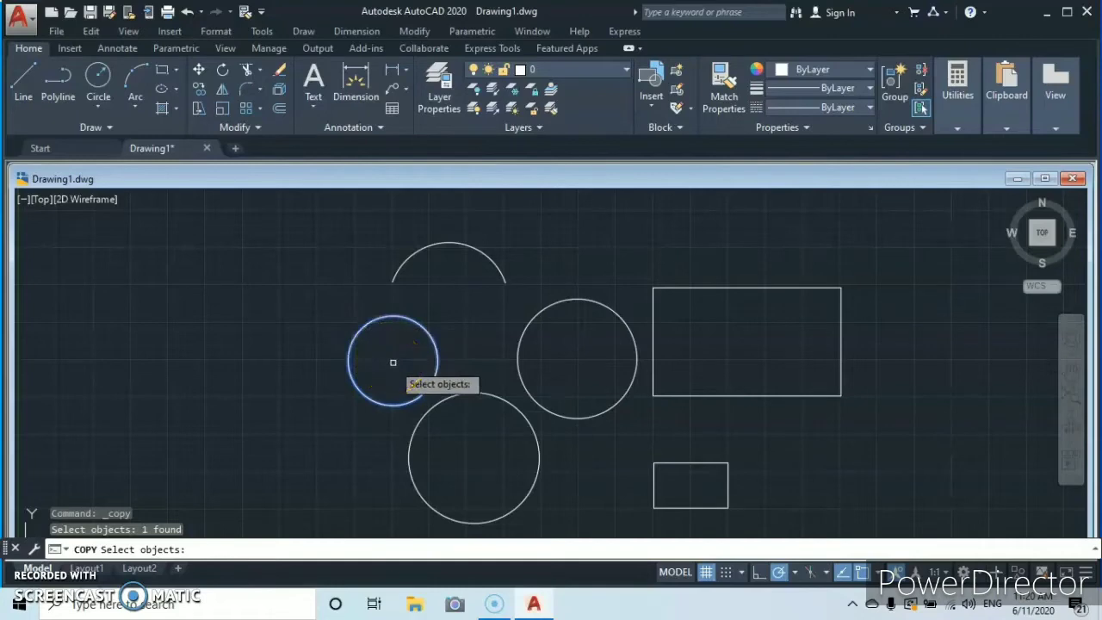
pyautogui.press('Return')
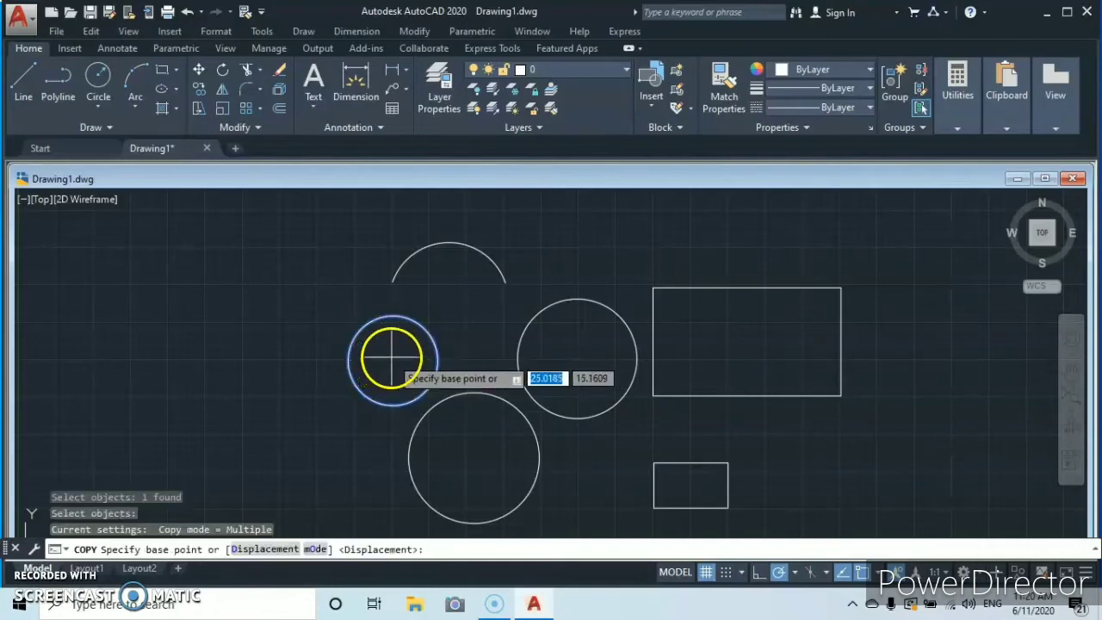
pyautogui.click(391, 358)
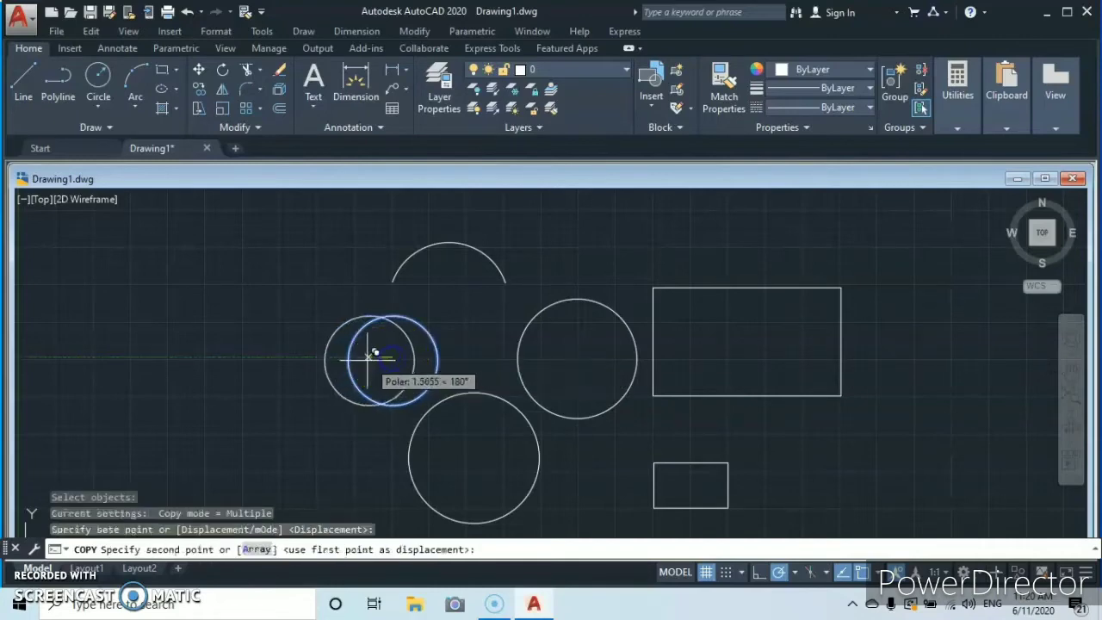
pyautogui.click(214, 318)
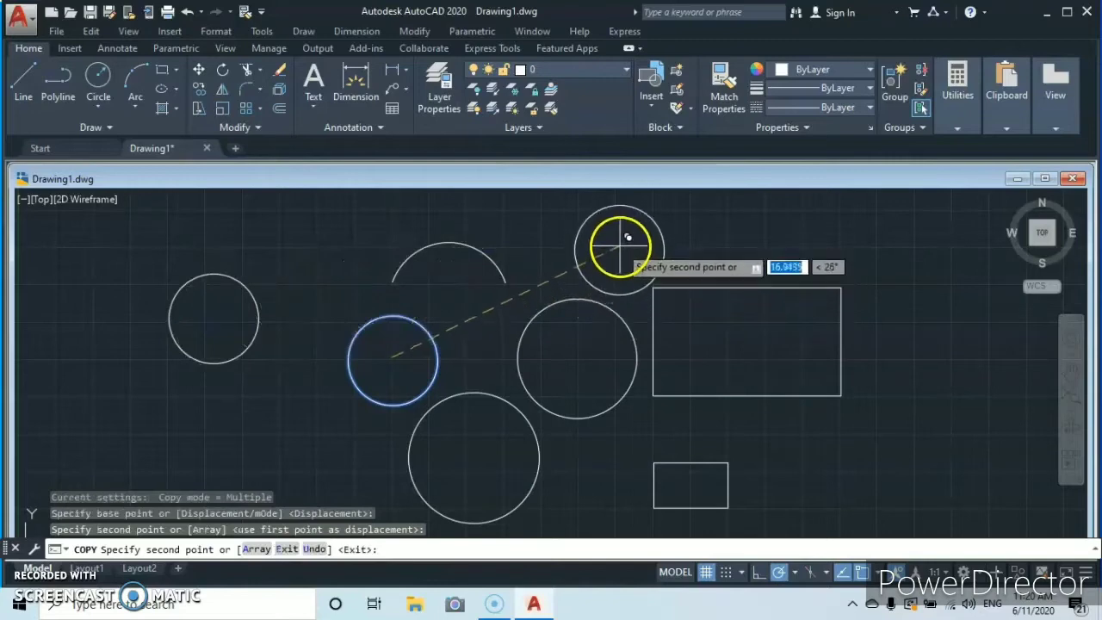
pyautogui.click(619, 249)
pyautogui.click(873, 469)
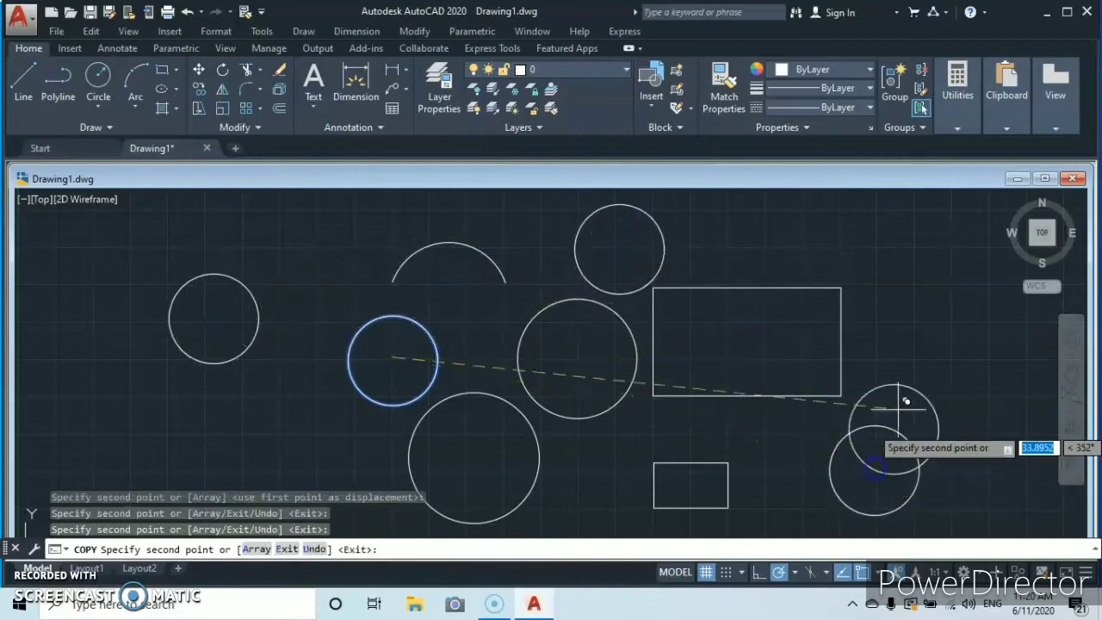
pyautogui.click(928, 262)
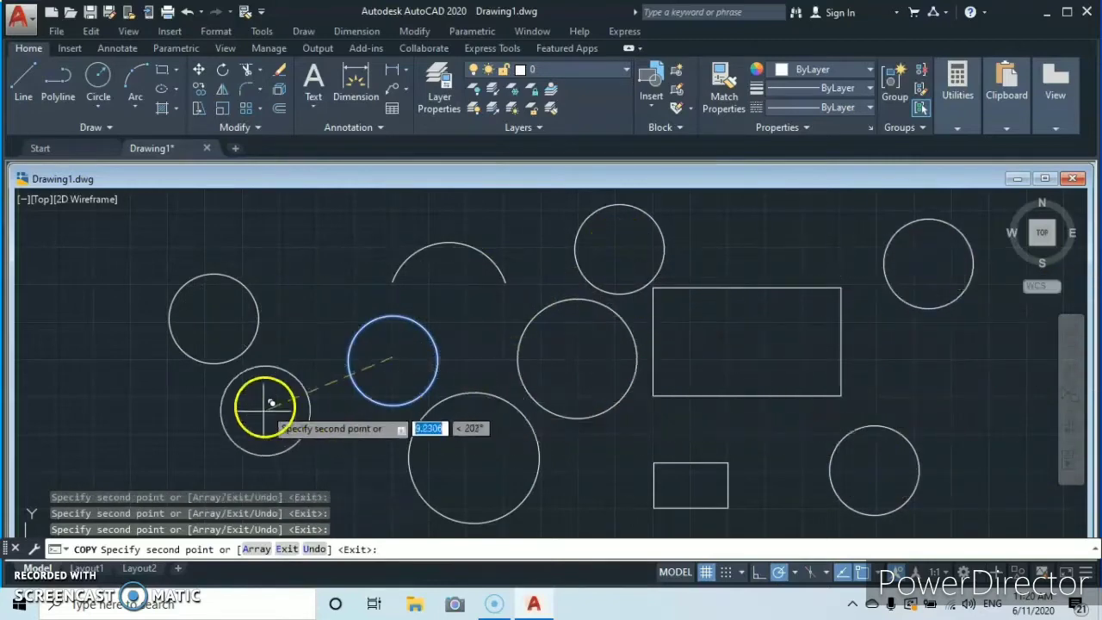
pyautogui.press('Escape')
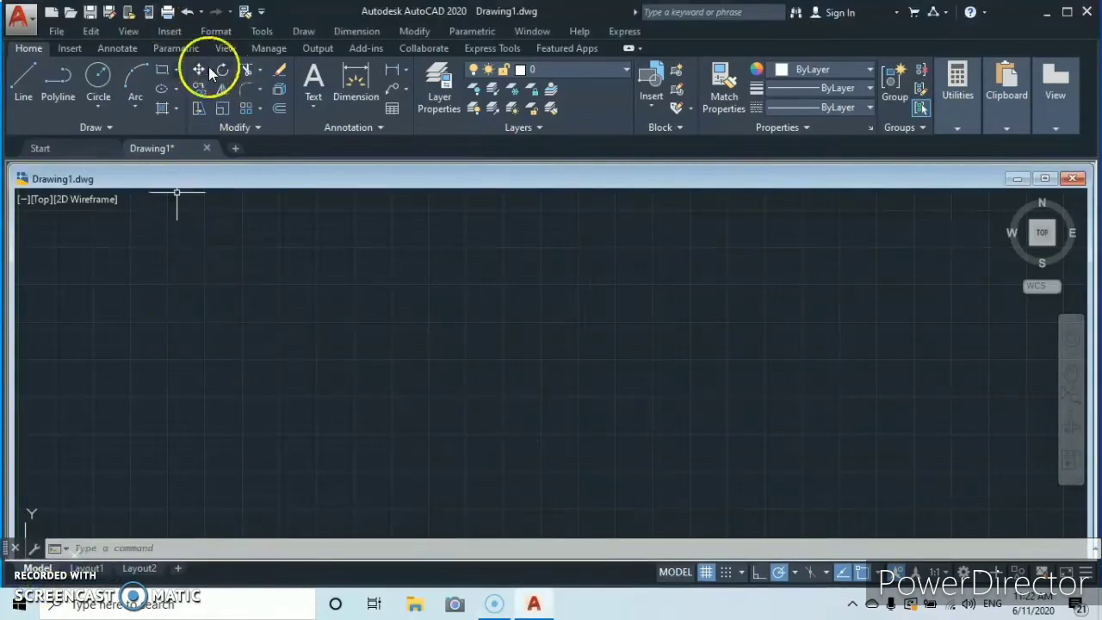
# - Draw a wide rectangle freehand in the left half of the empty drawing by picking two opposite corners
pyautogui.click(161, 71)
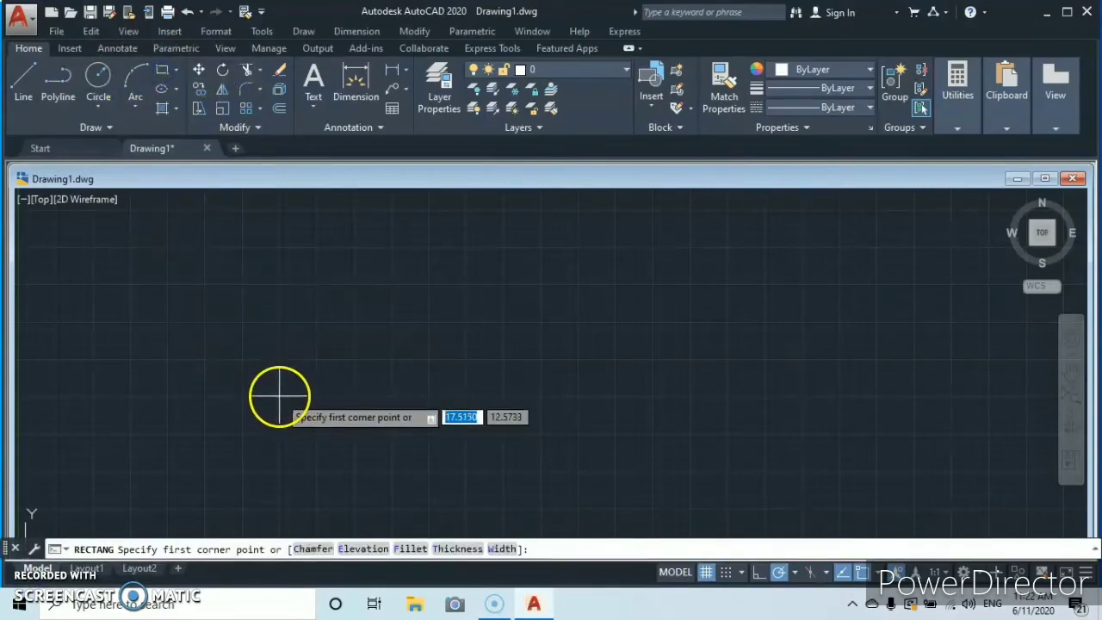
pyautogui.click(279, 396)
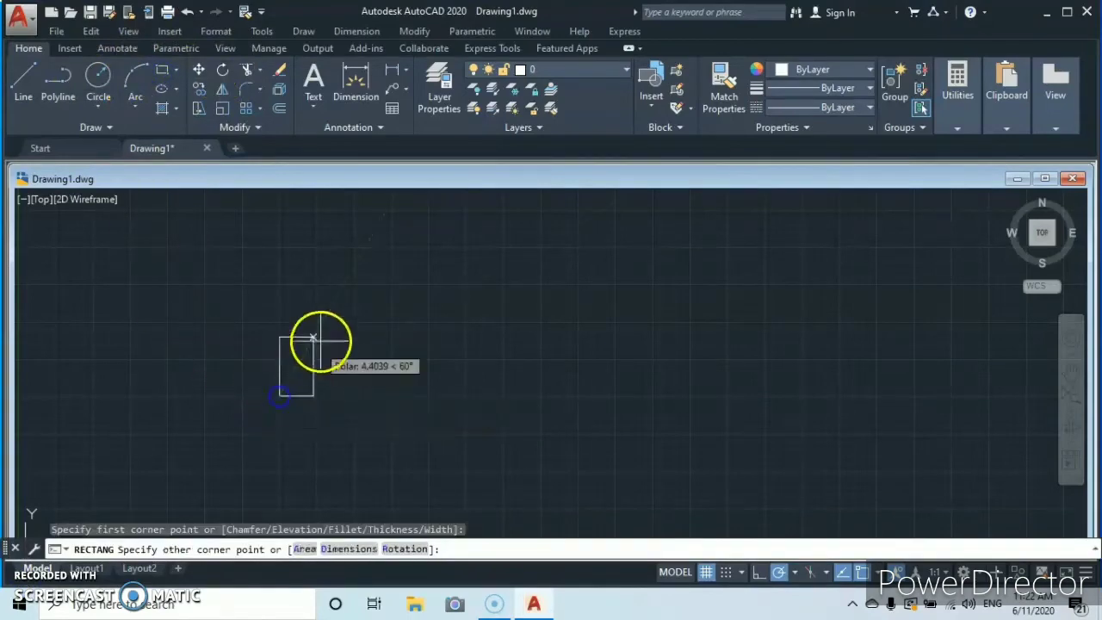
pyautogui.click(472, 321)
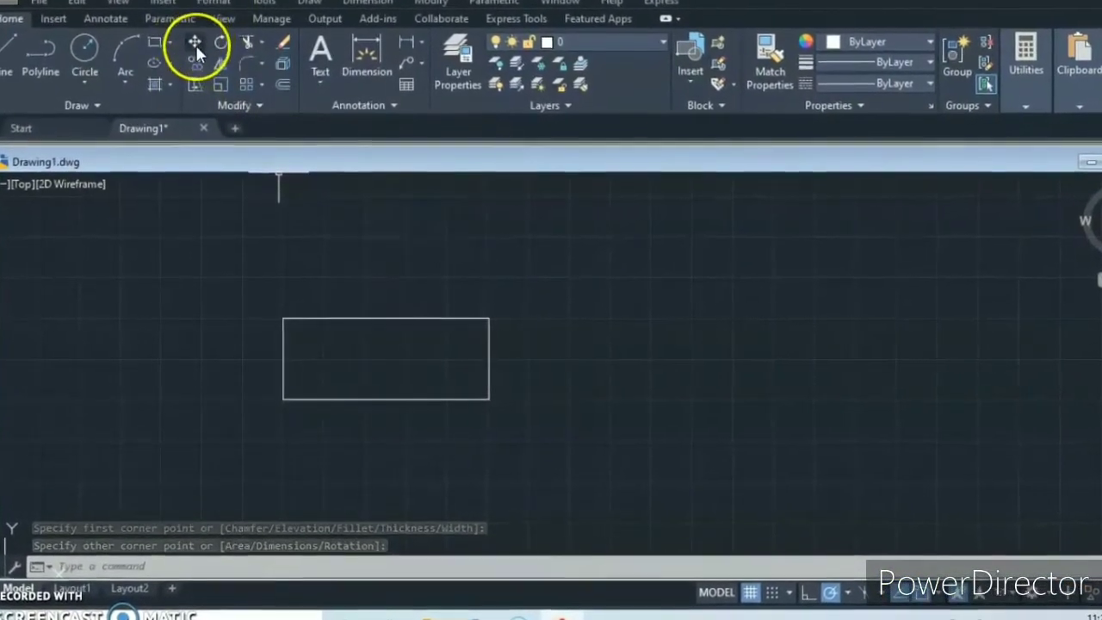
pyautogui.press('Escape')
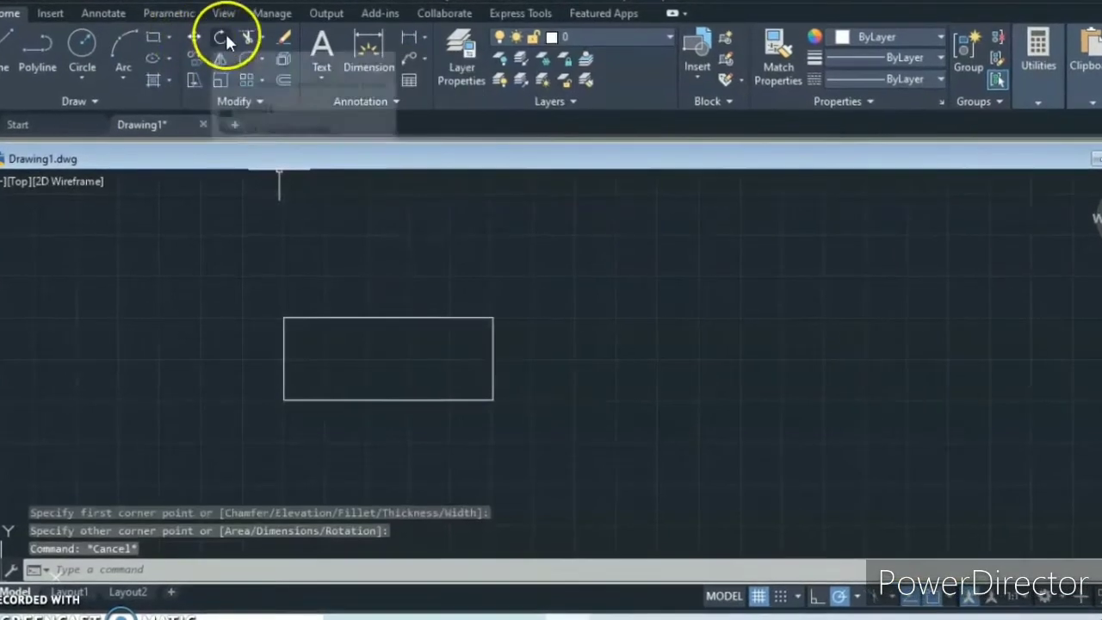
# - Rotate the rectangle about 30 degrees counterclockwise around a base point near its lower-right corner
pyautogui.click(221, 39)
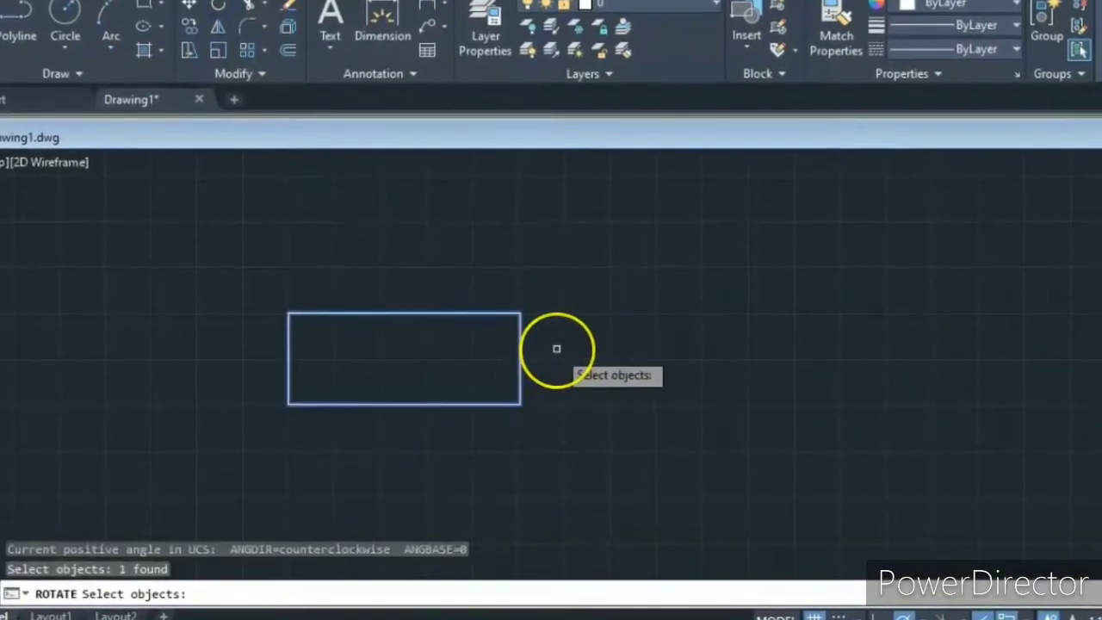
pyautogui.press('Return')
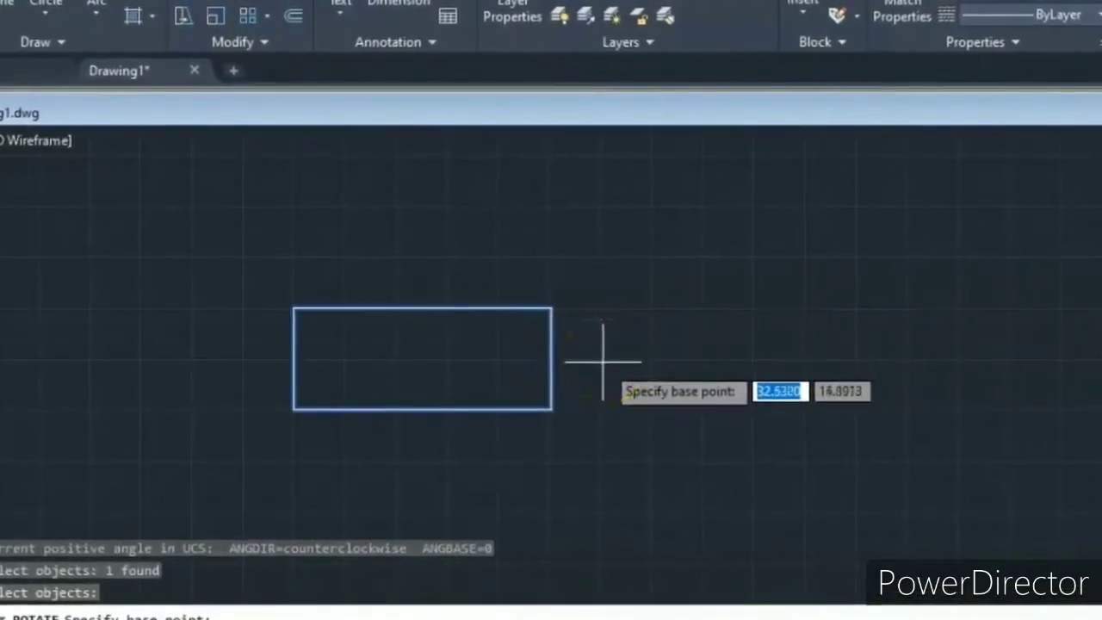
pyautogui.click(564, 412)
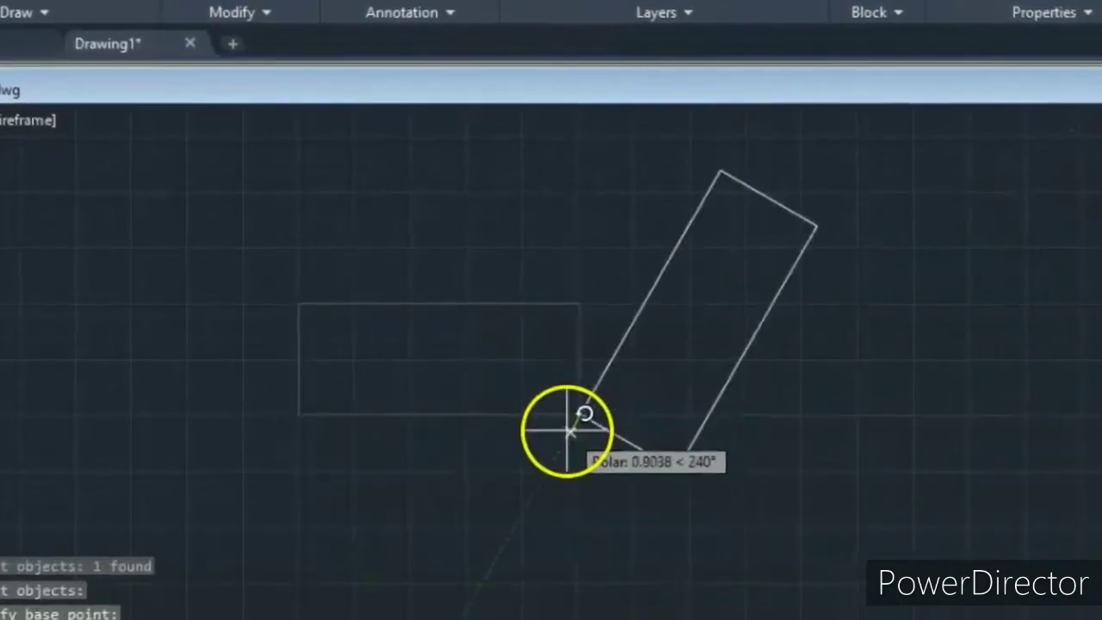
pyautogui.click(605, 391)
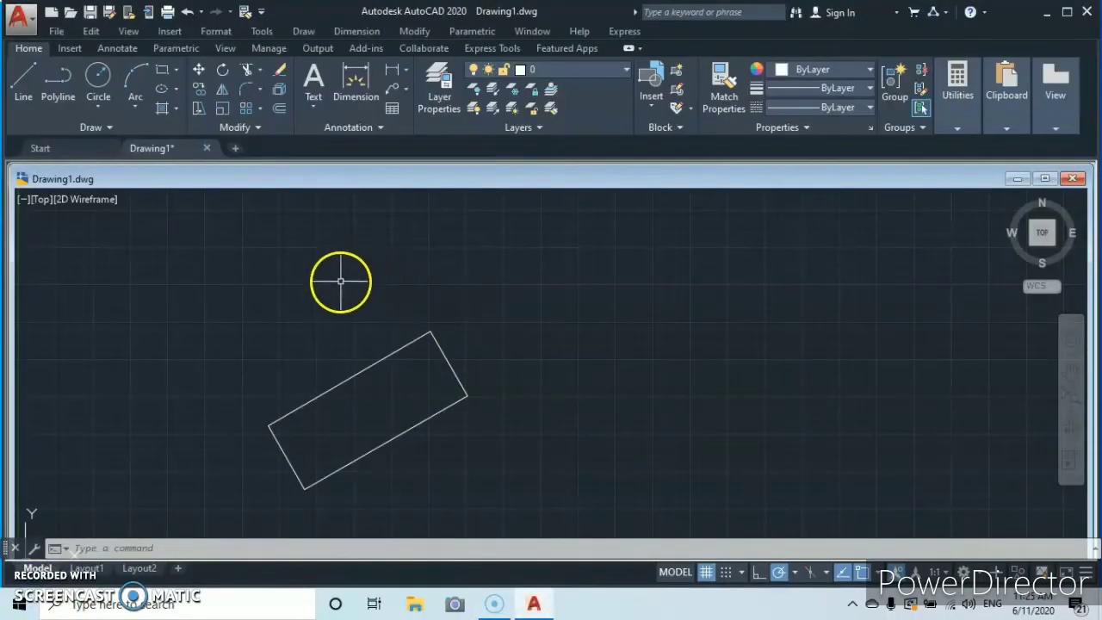
# - Mirror the tilted rectangle across a vertical line just to its right, keeping the source object
pyautogui.click(223, 90)
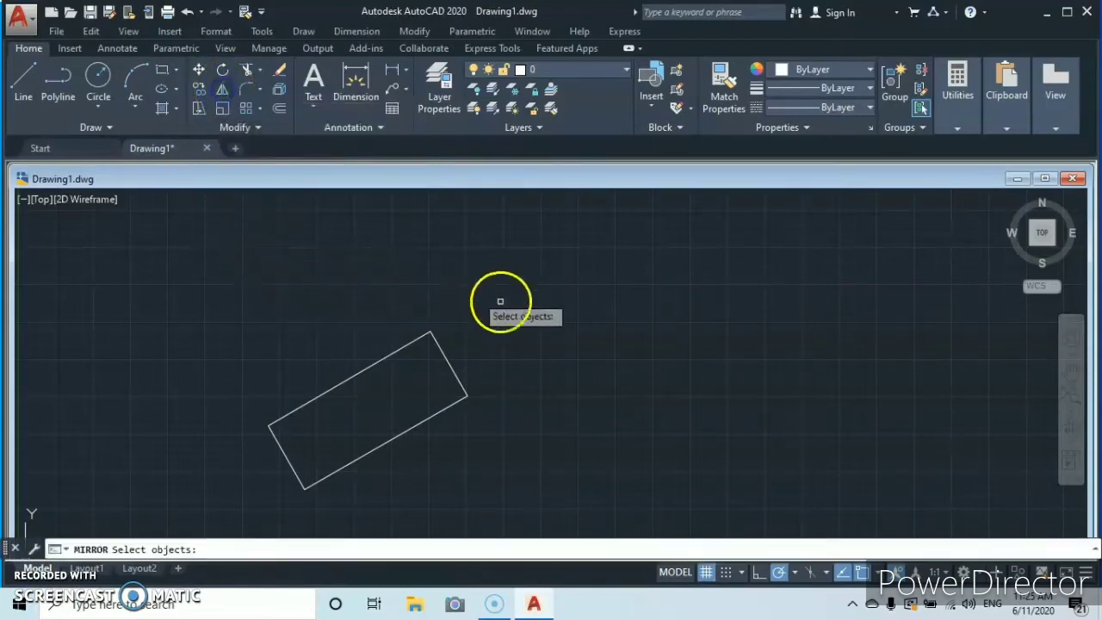
pyautogui.click(458, 381)
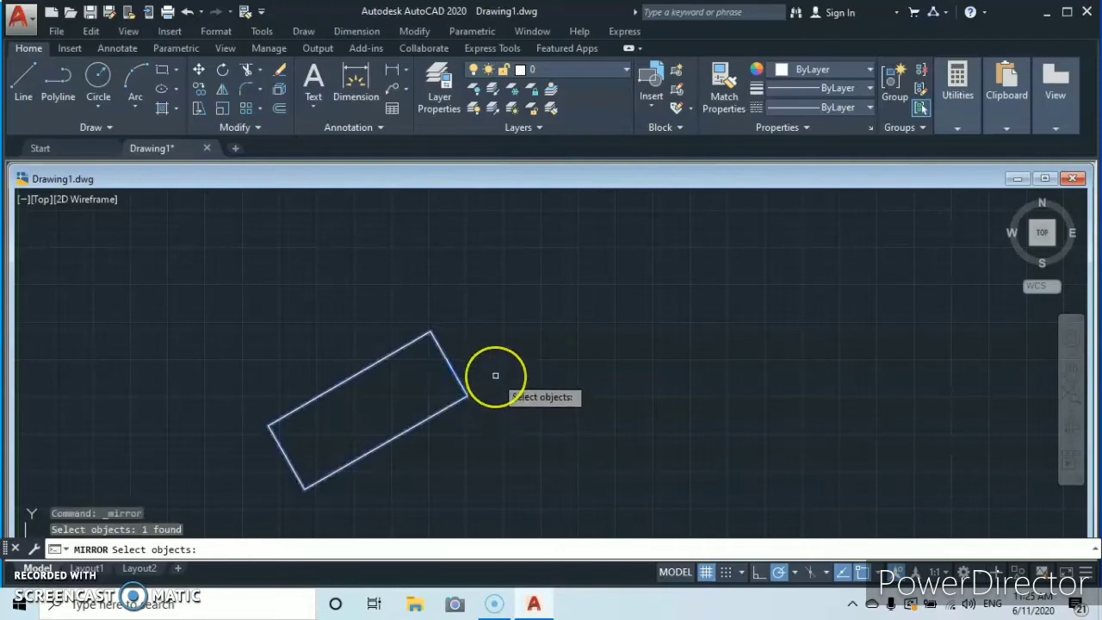
pyautogui.press('Return')
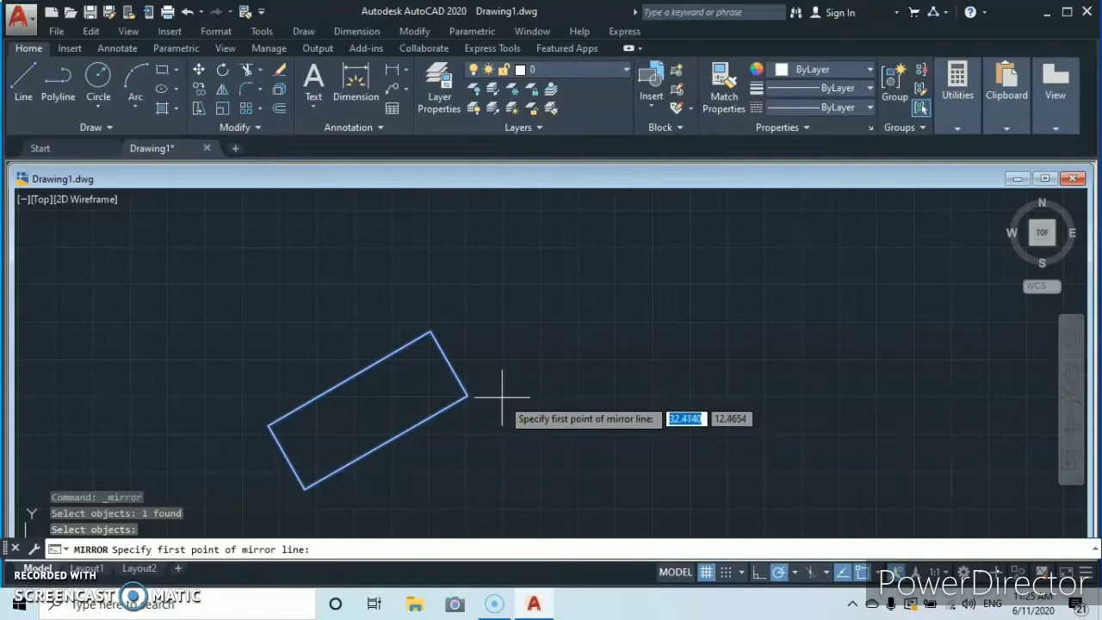
pyautogui.click(503, 397)
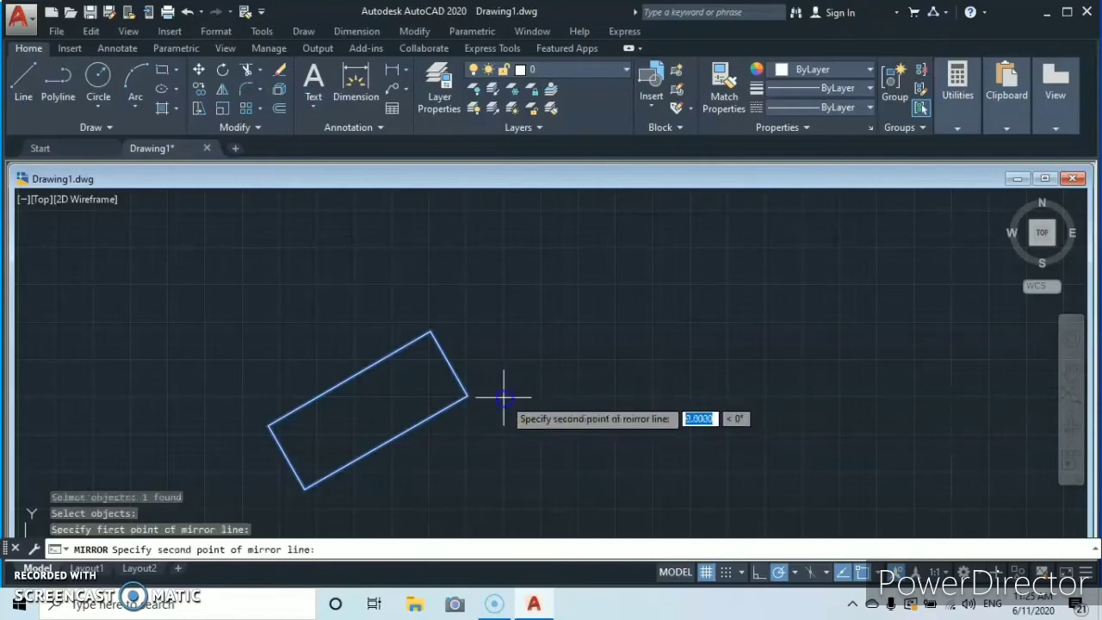
pyautogui.click(503, 322)
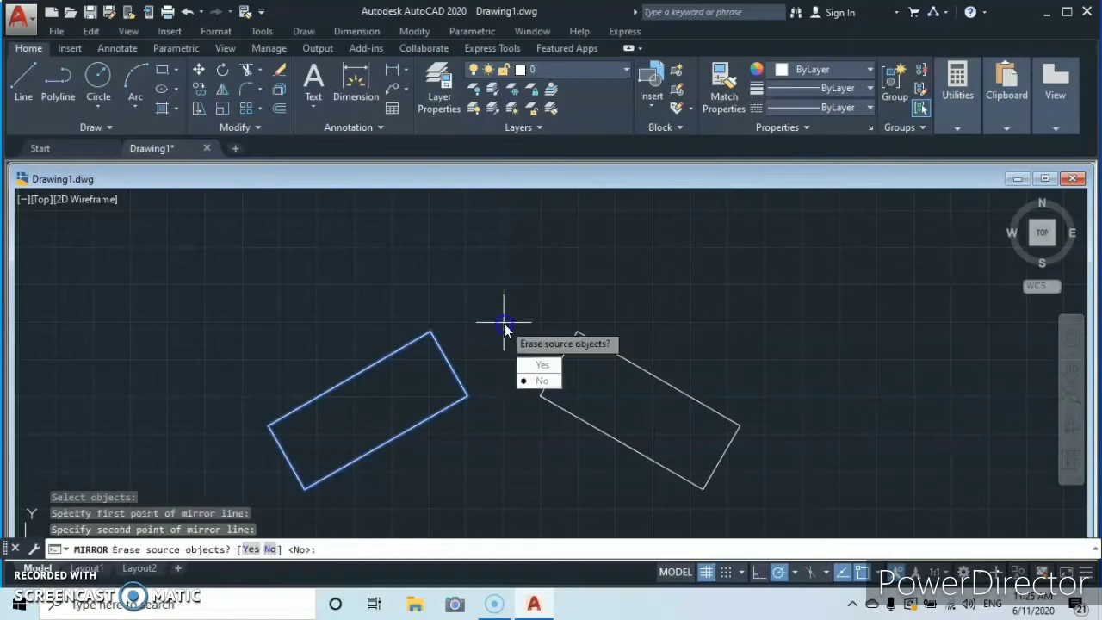
pyautogui.click(538, 381)
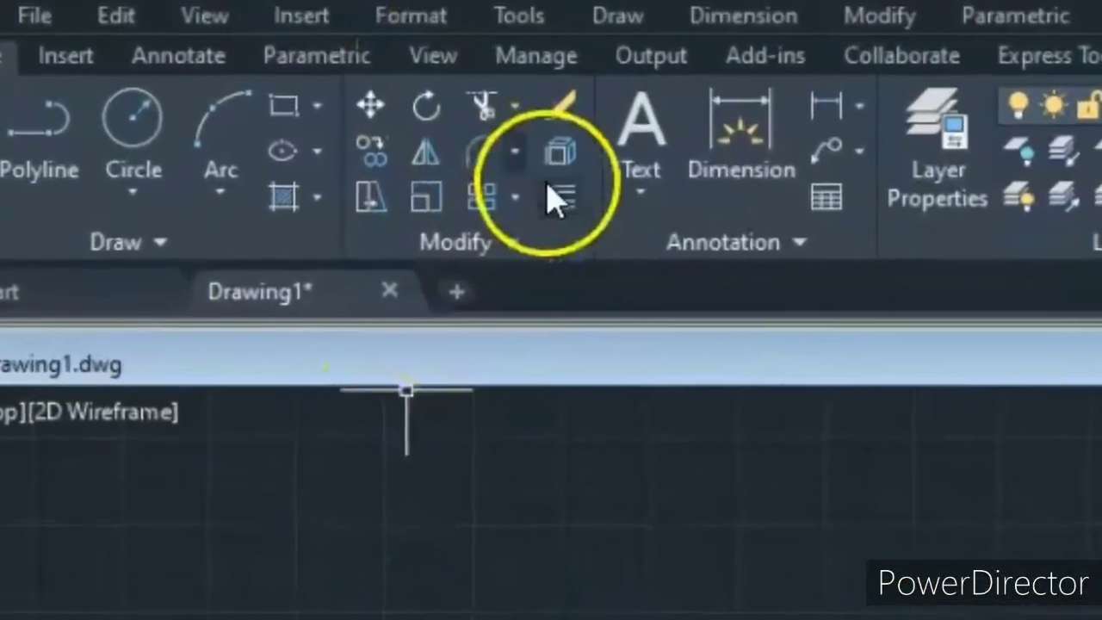
# - Fillet the leftmost corner of the left rectangle with a radius of 1
pyautogui.click(482, 153)
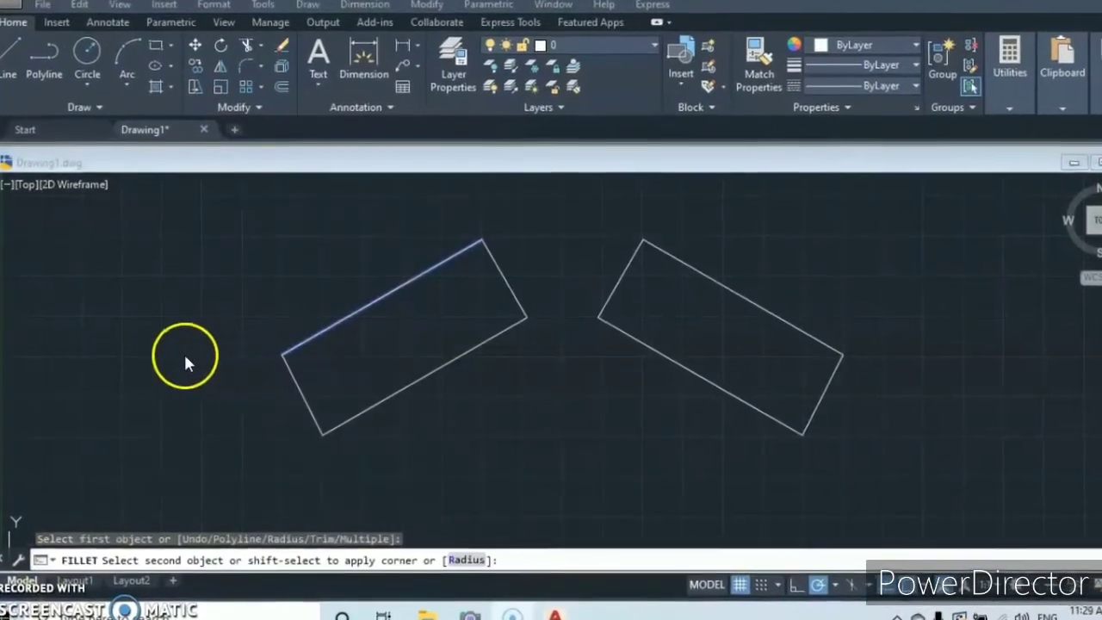
pyautogui.click(488, 581)
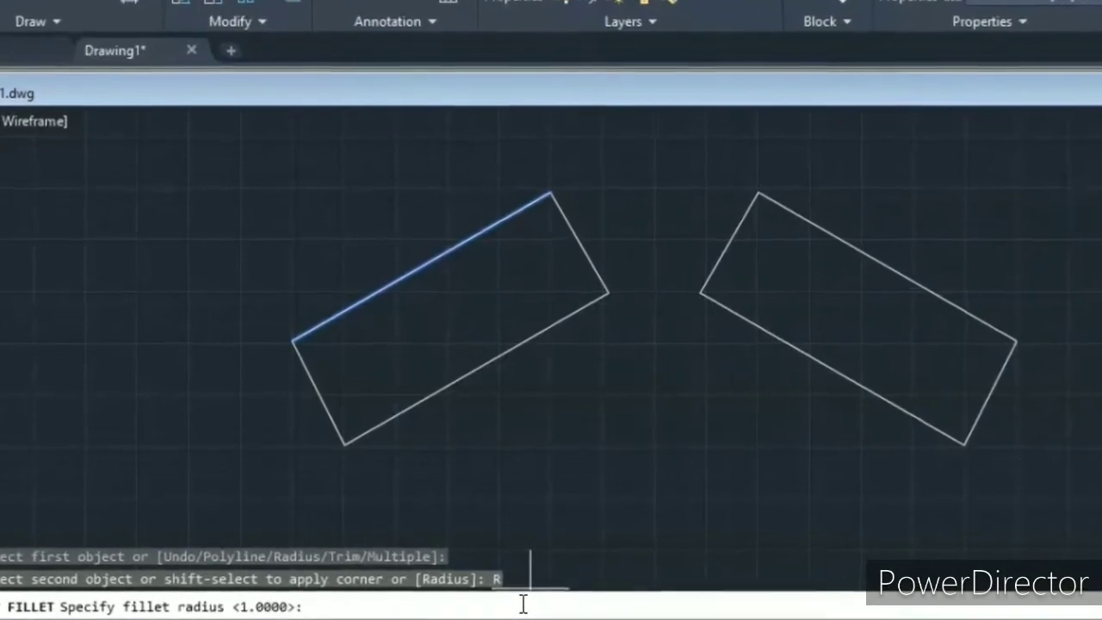
pyautogui.write('1')
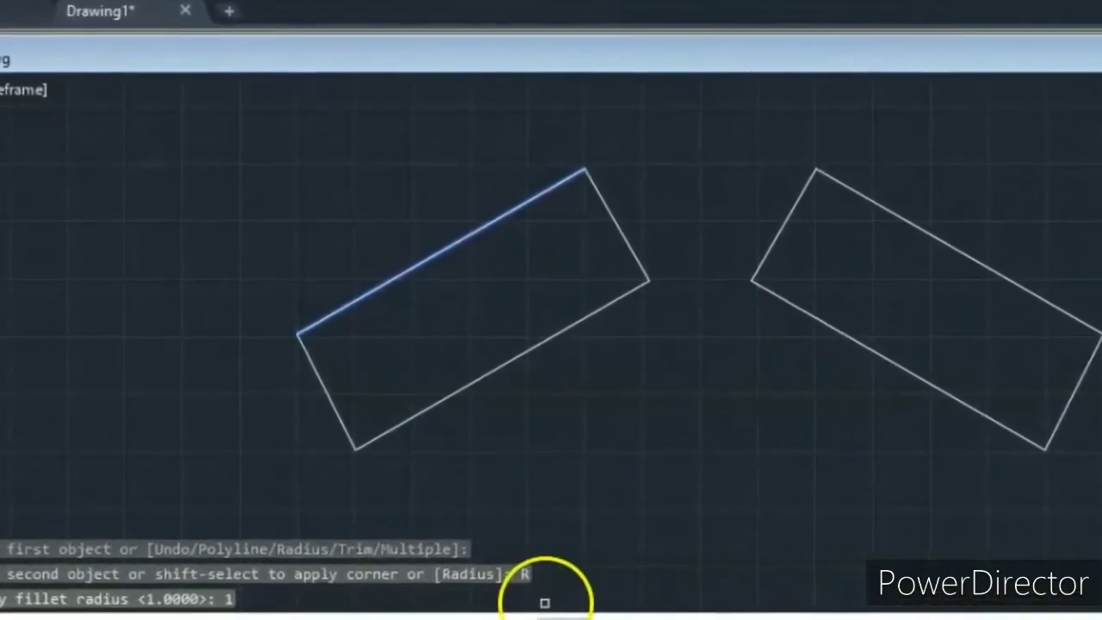
pyautogui.click(327, 380)
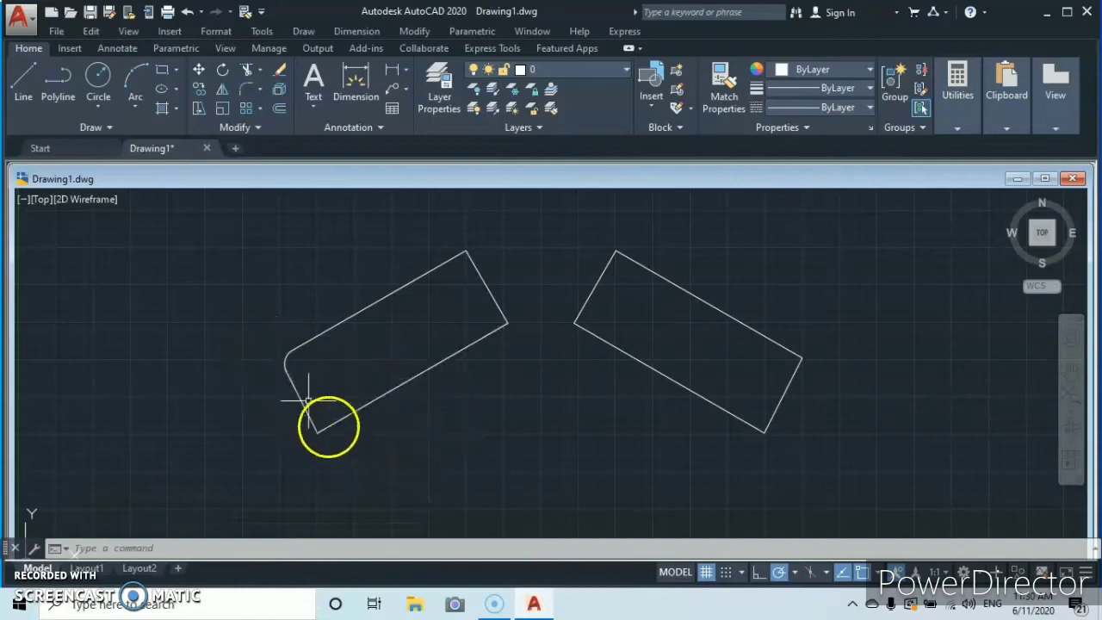
# - Fillet the bottom corner of the left rectangle with a radius of 2
pyautogui.click(247, 90)
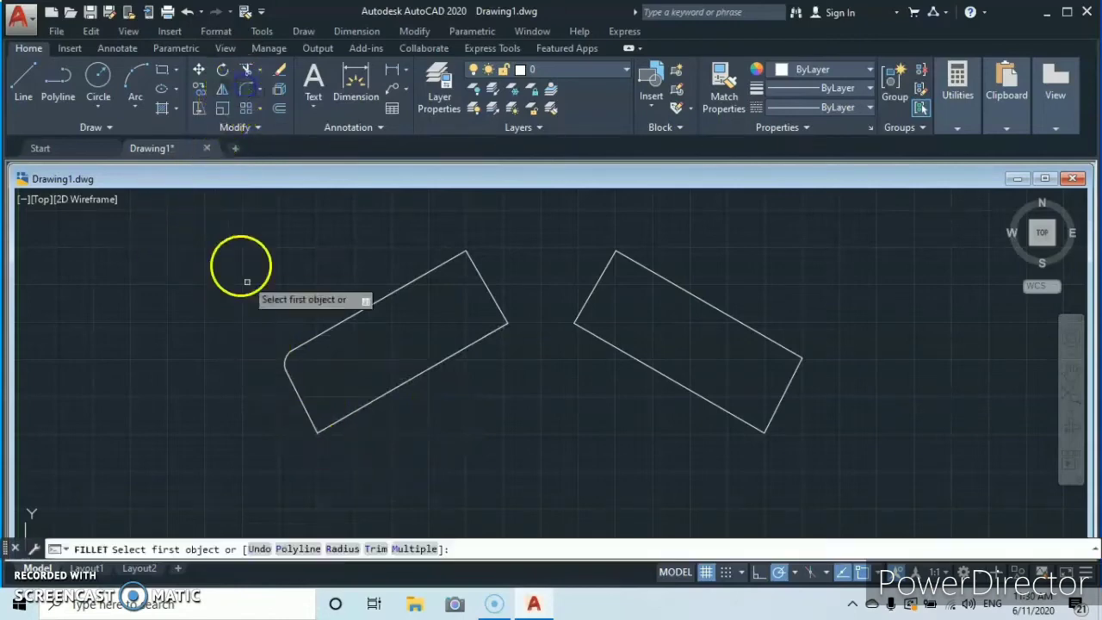
pyautogui.click(304, 412)
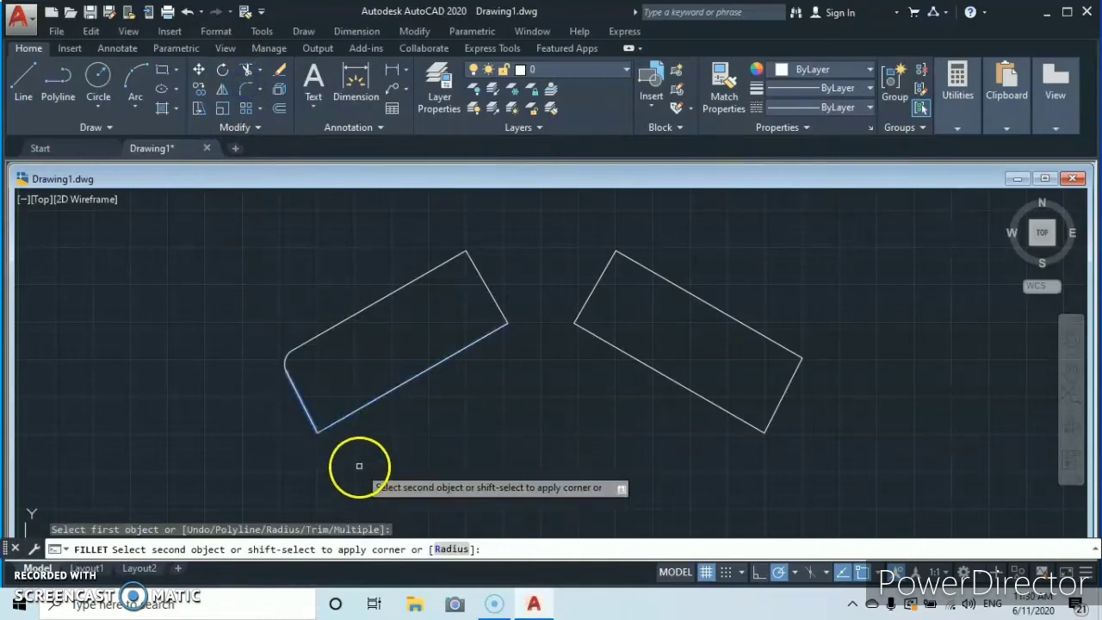
pyautogui.click(449, 549)
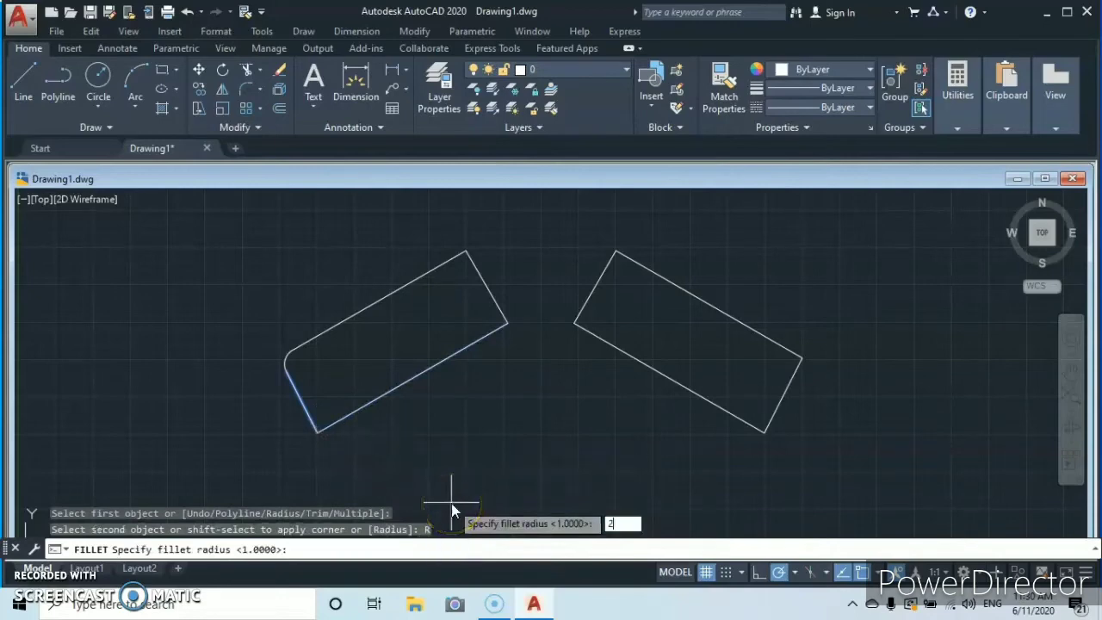
pyautogui.write('2')
pyautogui.press('Return')
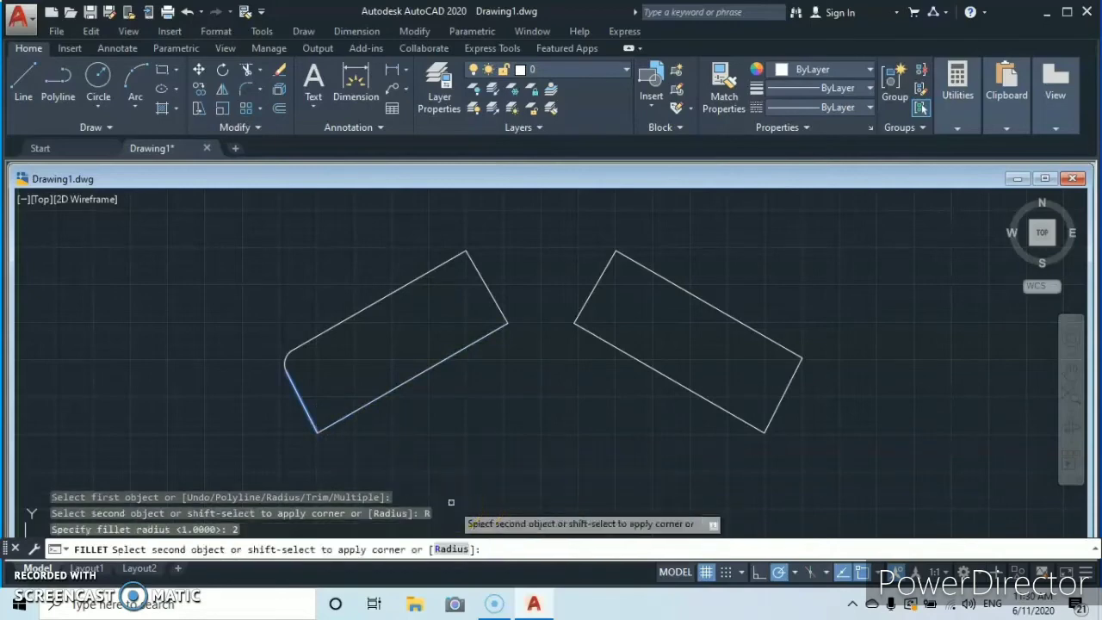
pyautogui.click(362, 407)
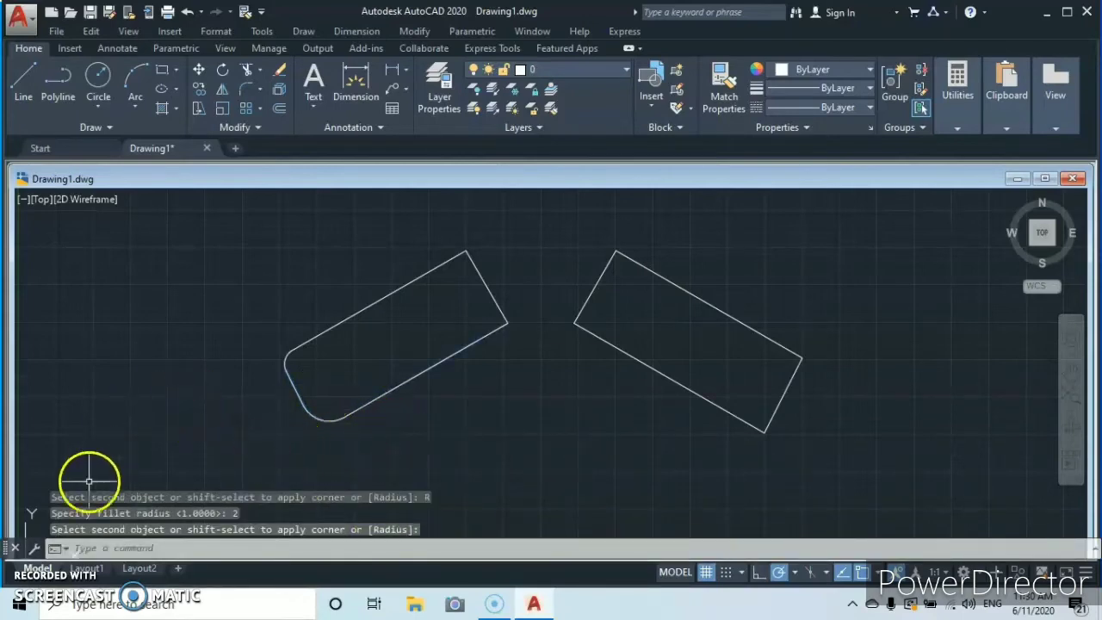
pyautogui.click(289, 264)
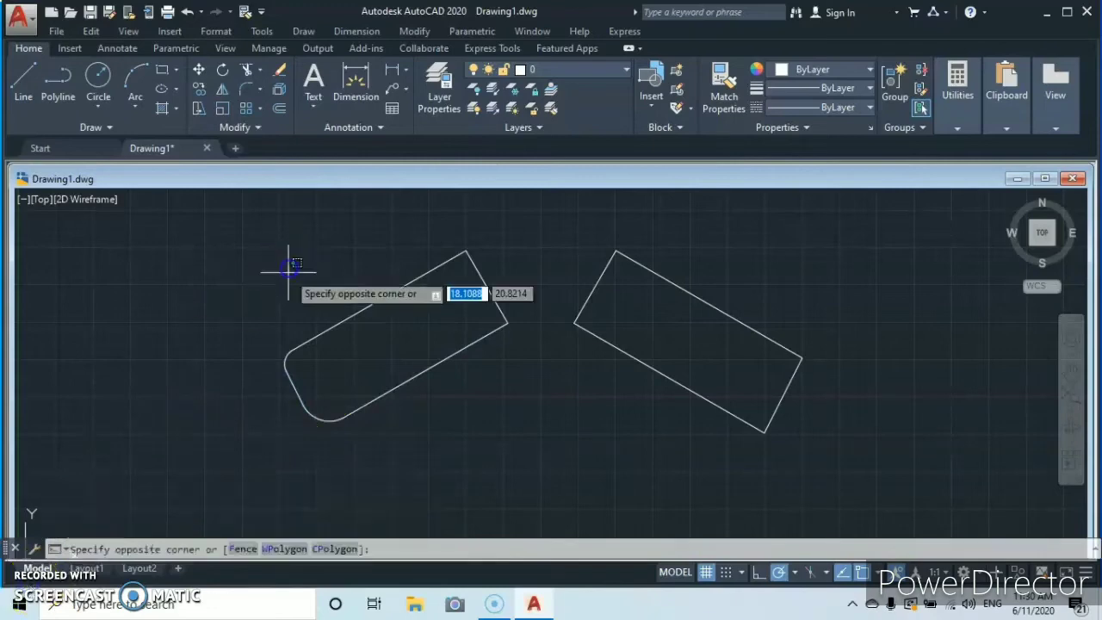
pyautogui.press('Escape')
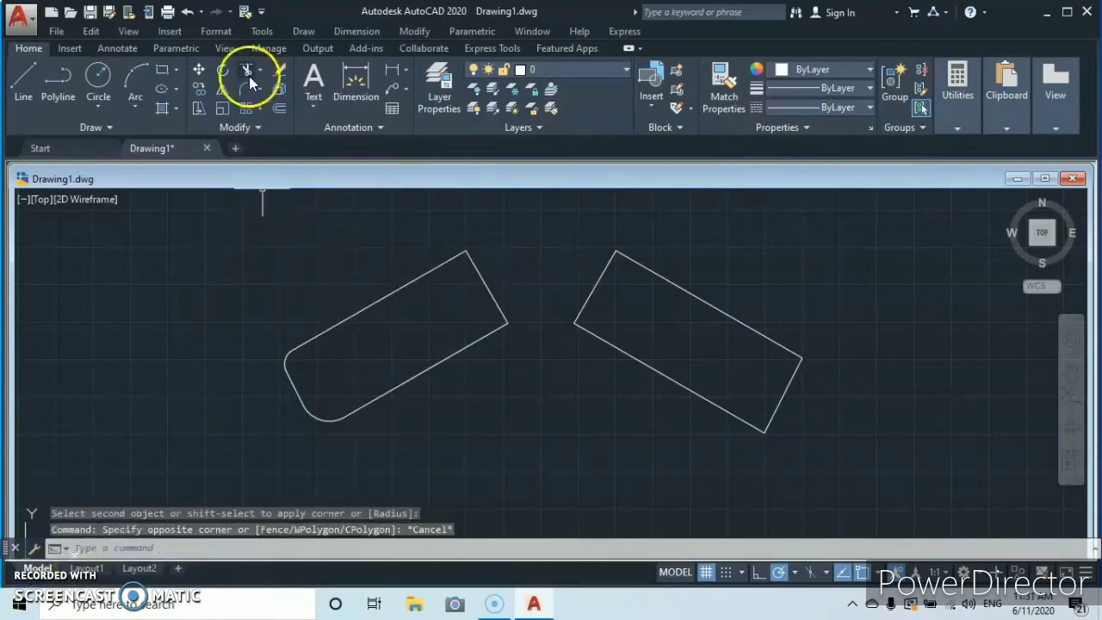
# - Draw a zigzag of four connected line segments crossing both tilted rectangles, starting above the left one and ending below it
pyautogui.click(22, 82)
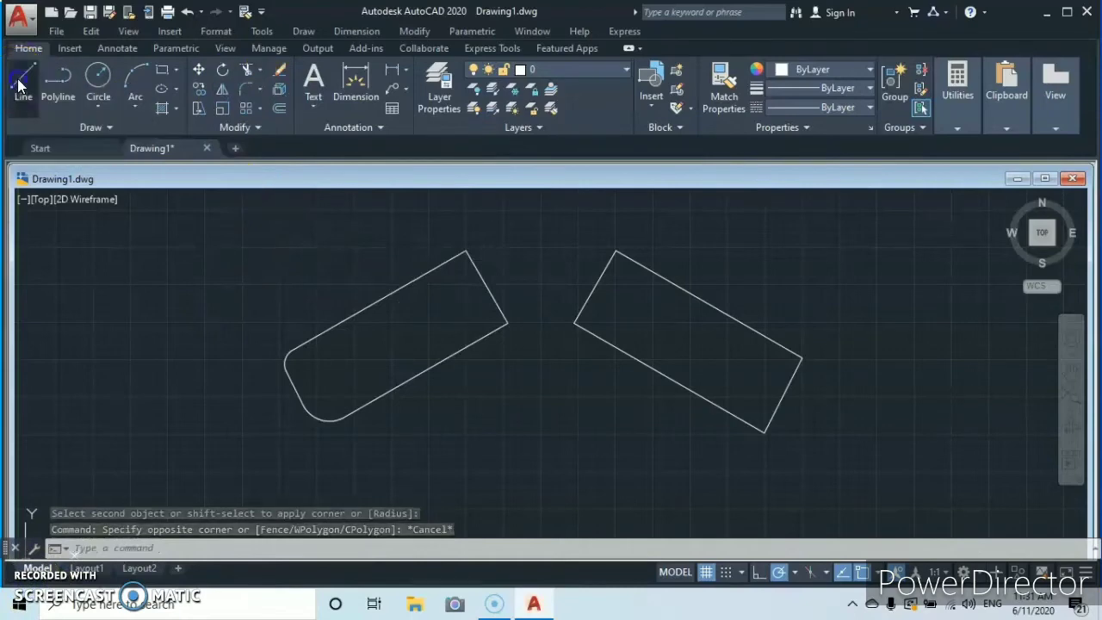
pyautogui.click(351, 276)
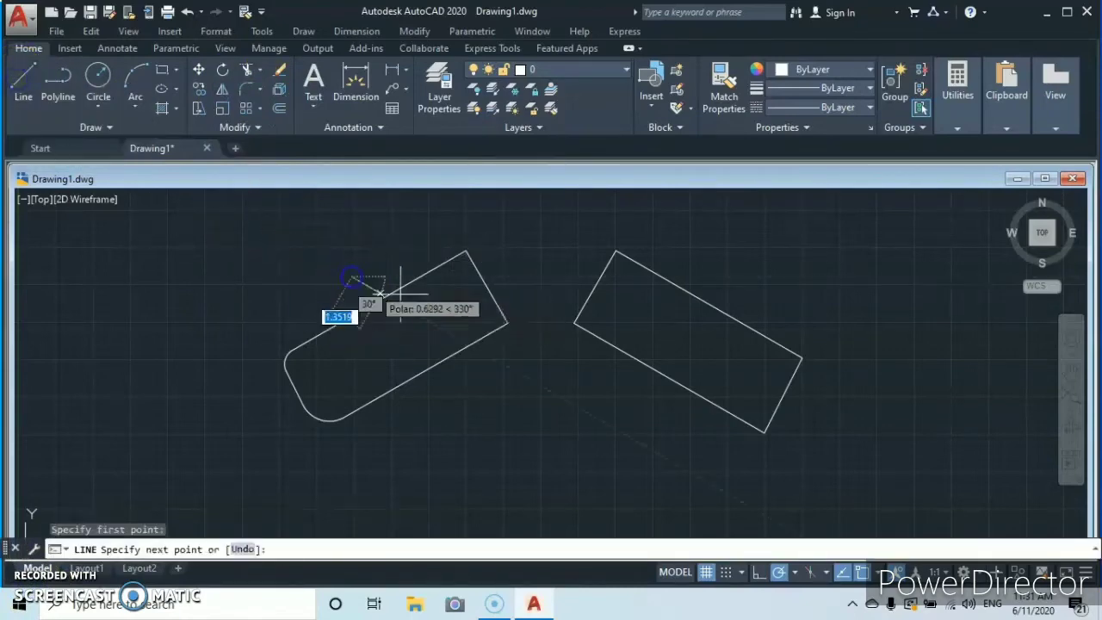
pyautogui.click(833, 337)
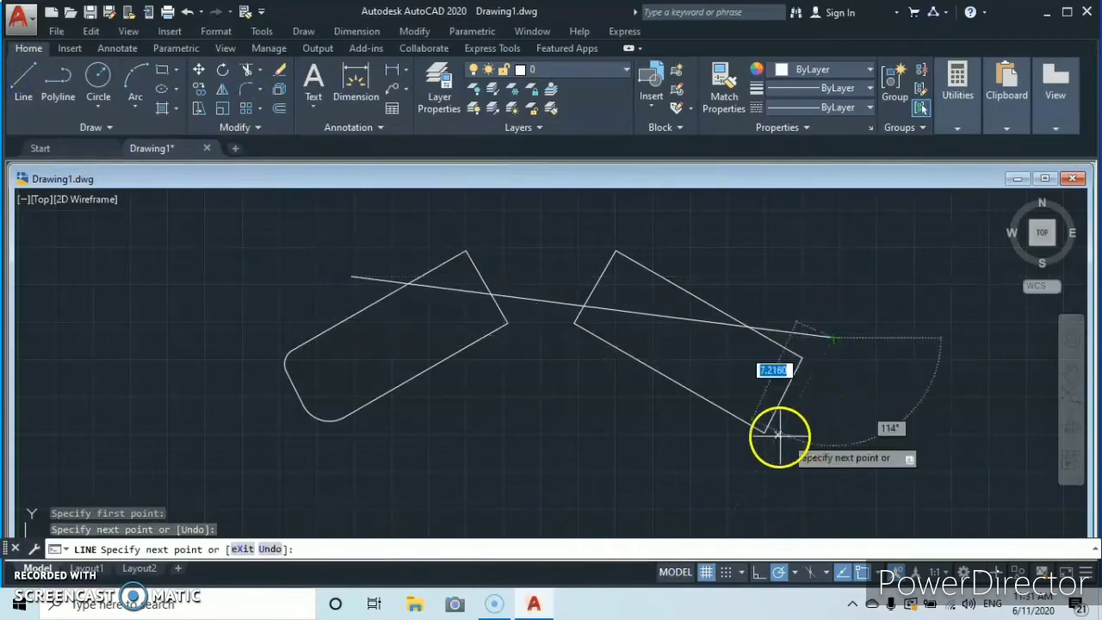
pyautogui.click(690, 463)
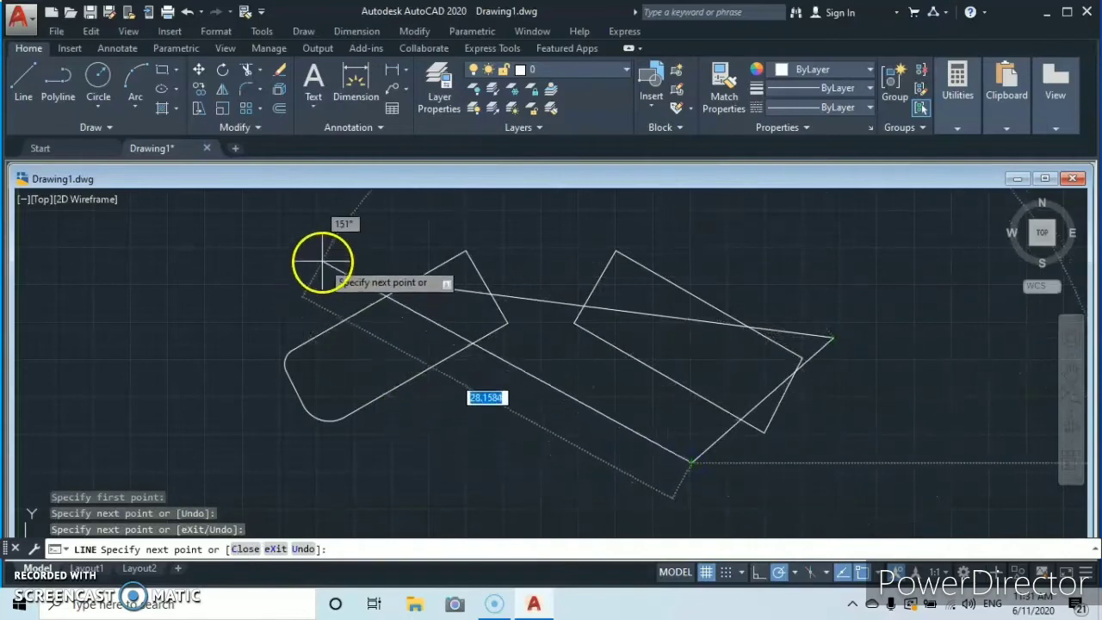
pyautogui.click(322, 231)
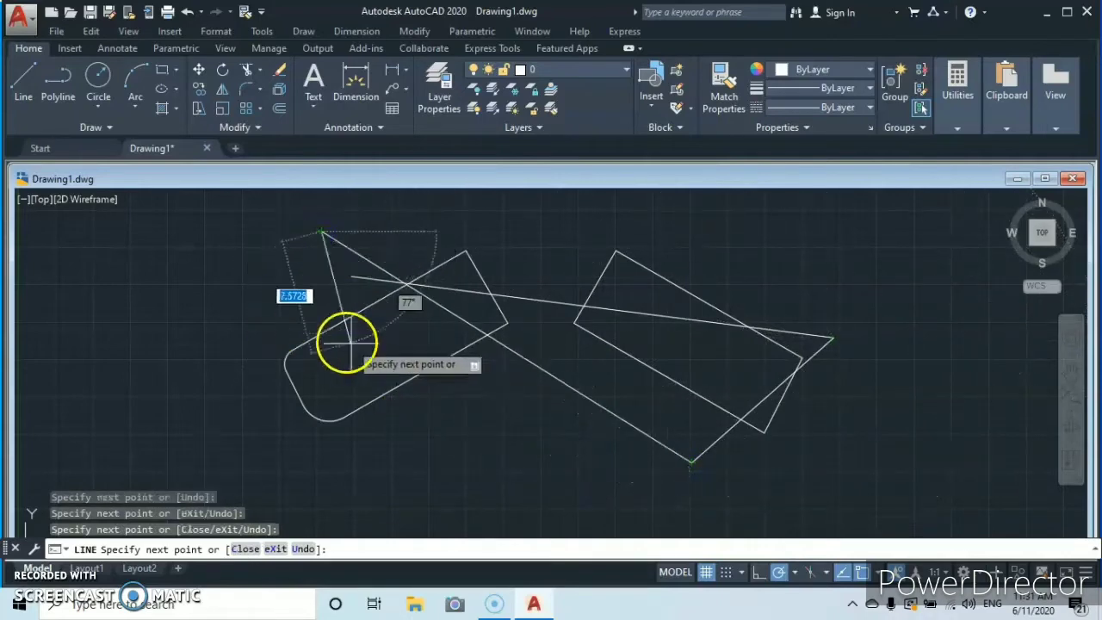
pyautogui.click(394, 435)
pyautogui.press('Escape')
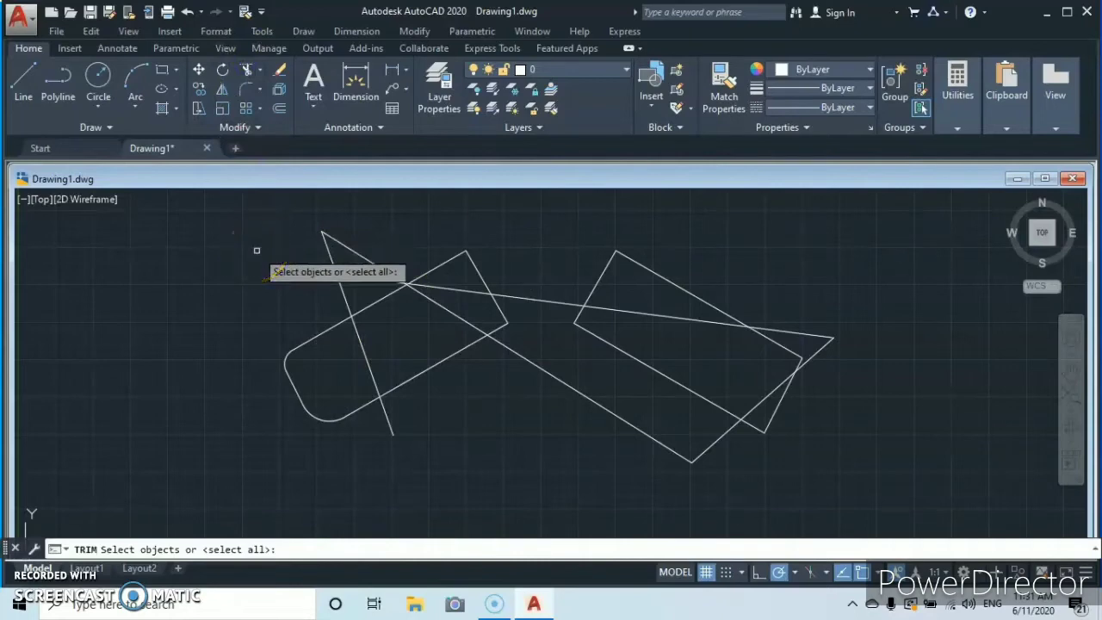
# - With all objects as cutting edges, trim the upper line inside the left rectangle and the long diagonal beyond that rectangle's lower edge
pyautogui.press('Return')
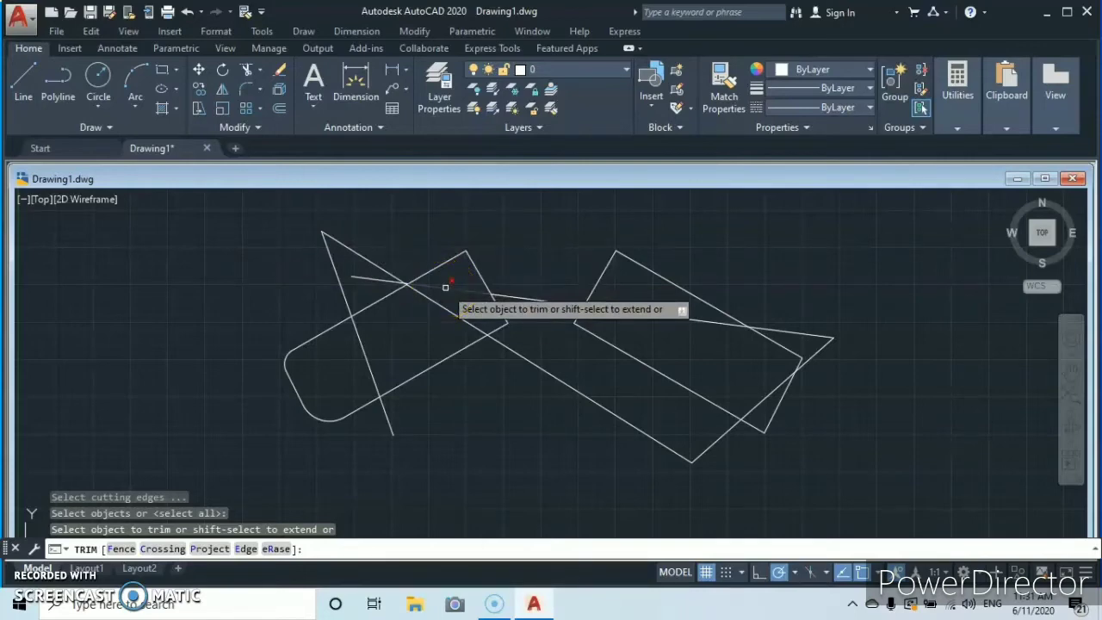
pyautogui.click(446, 287)
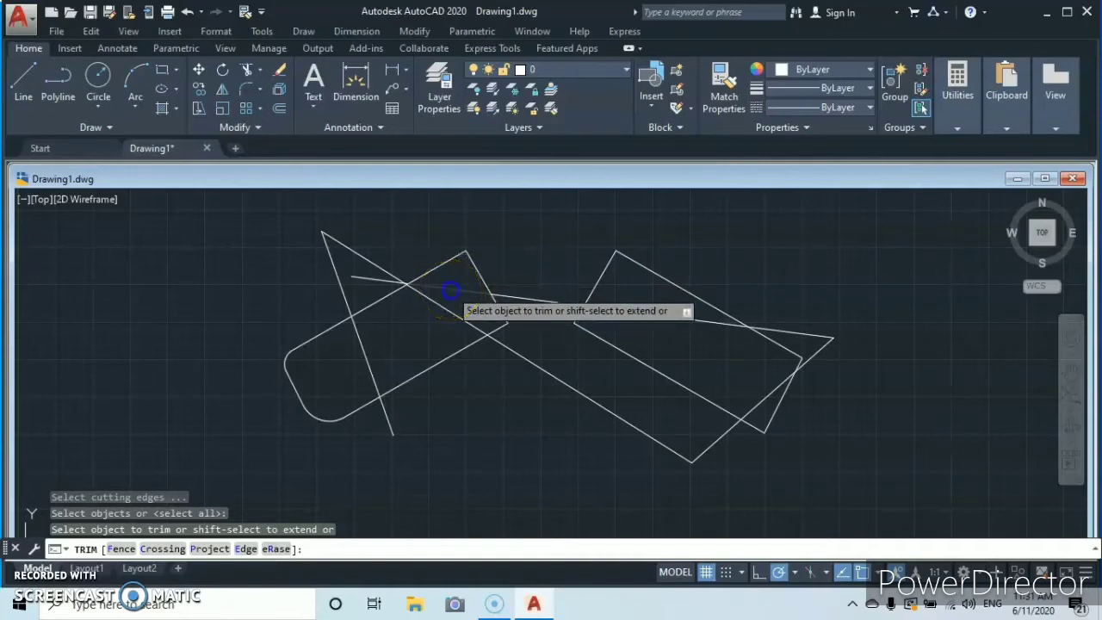
pyautogui.click(451, 290)
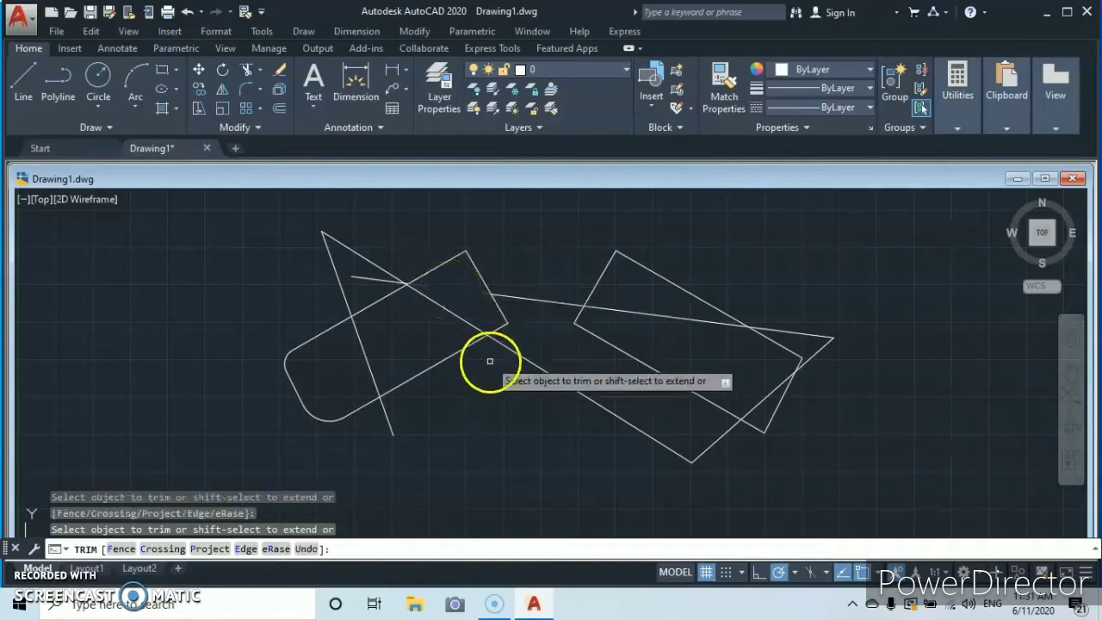
pyautogui.click(547, 370)
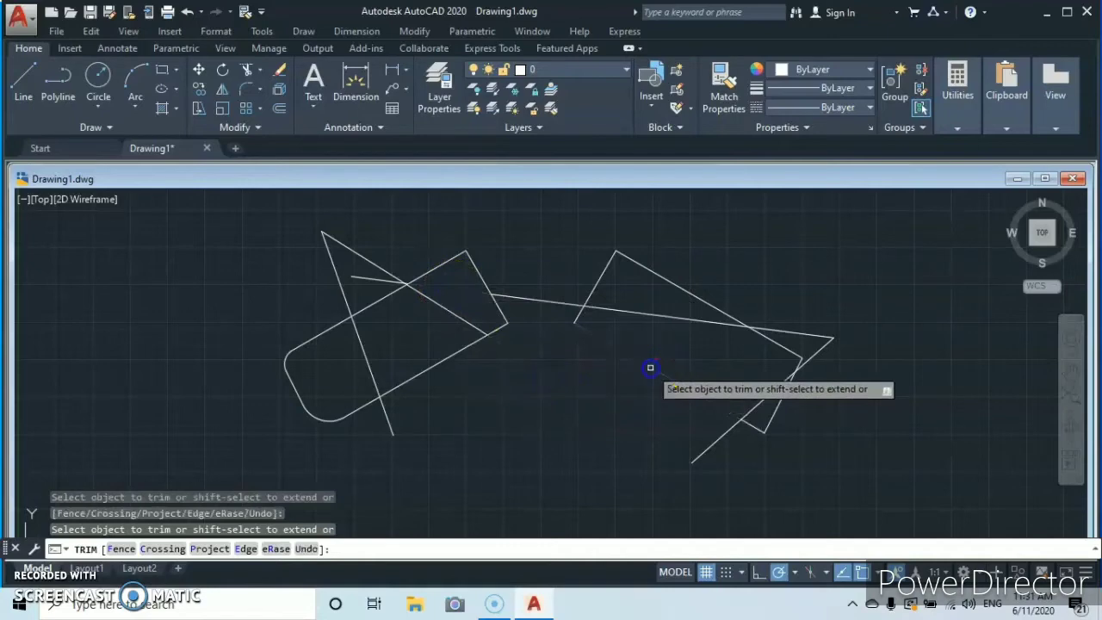
# - Trim the right rectangle's edges back to the crossing lines, plus the two remaining line pieces inside the left rectangle
pyautogui.click(686, 292)
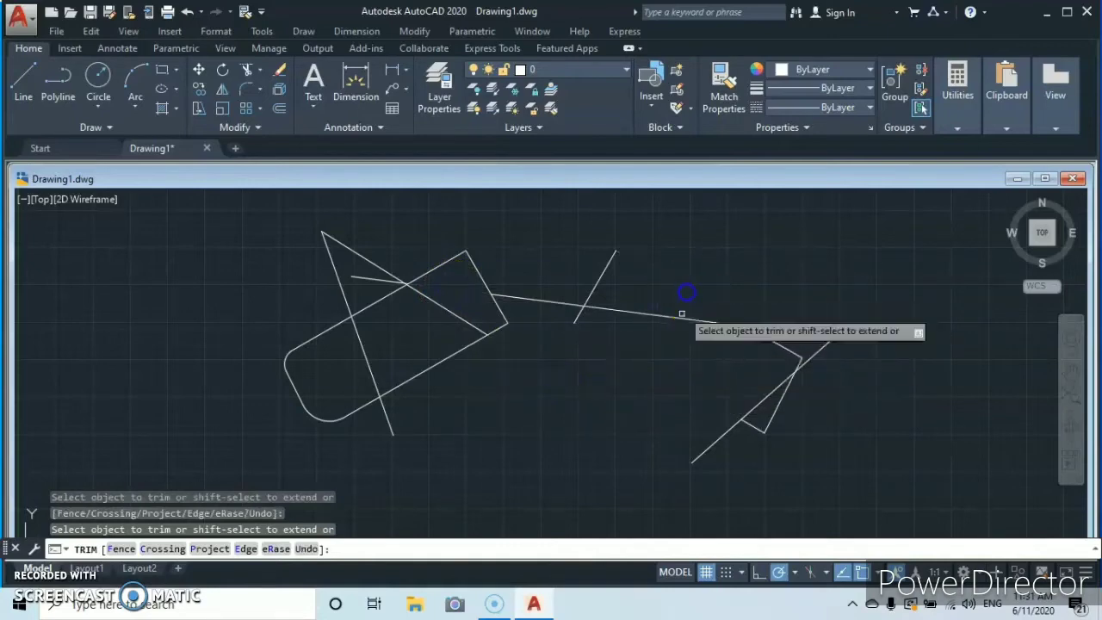
pyautogui.click(800, 339)
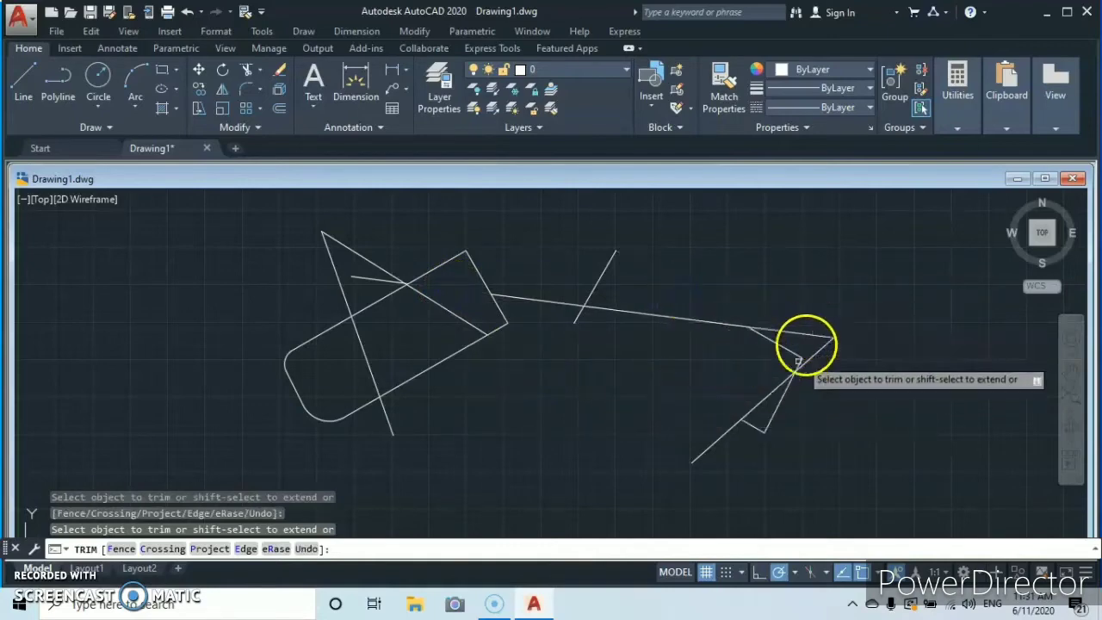
pyautogui.click(774, 394)
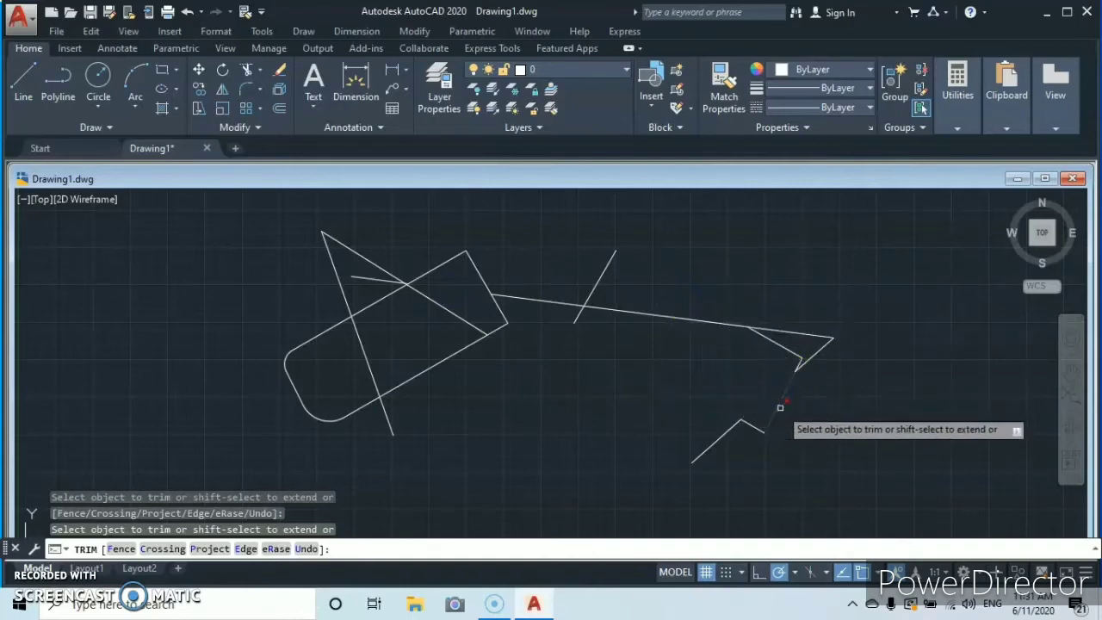
pyautogui.click(778, 407)
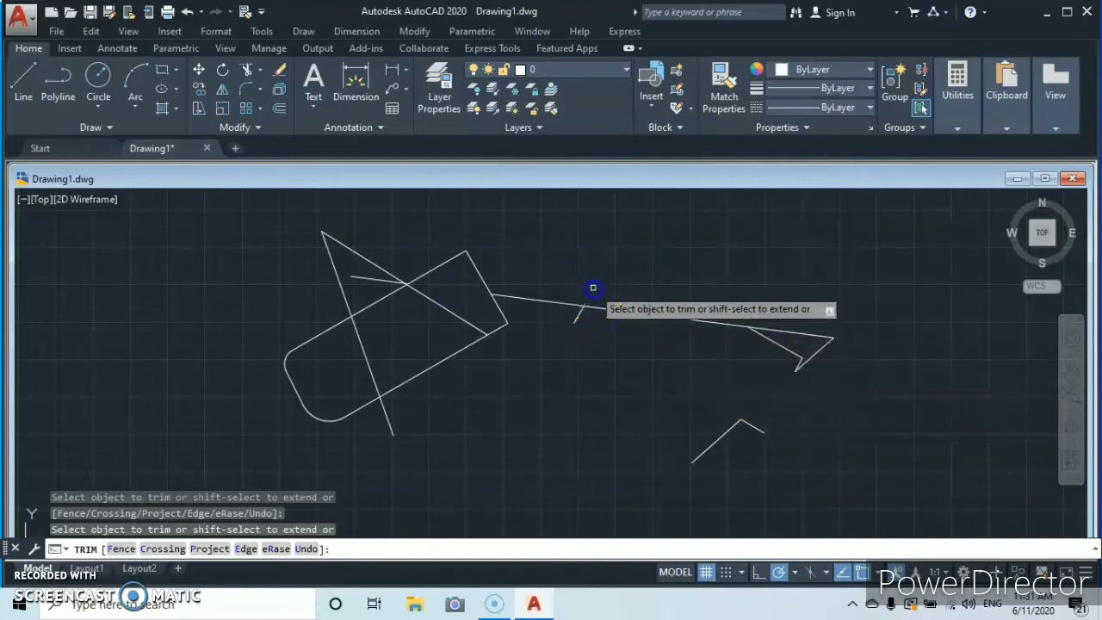
pyautogui.click(445, 315)
pyautogui.click(365, 352)
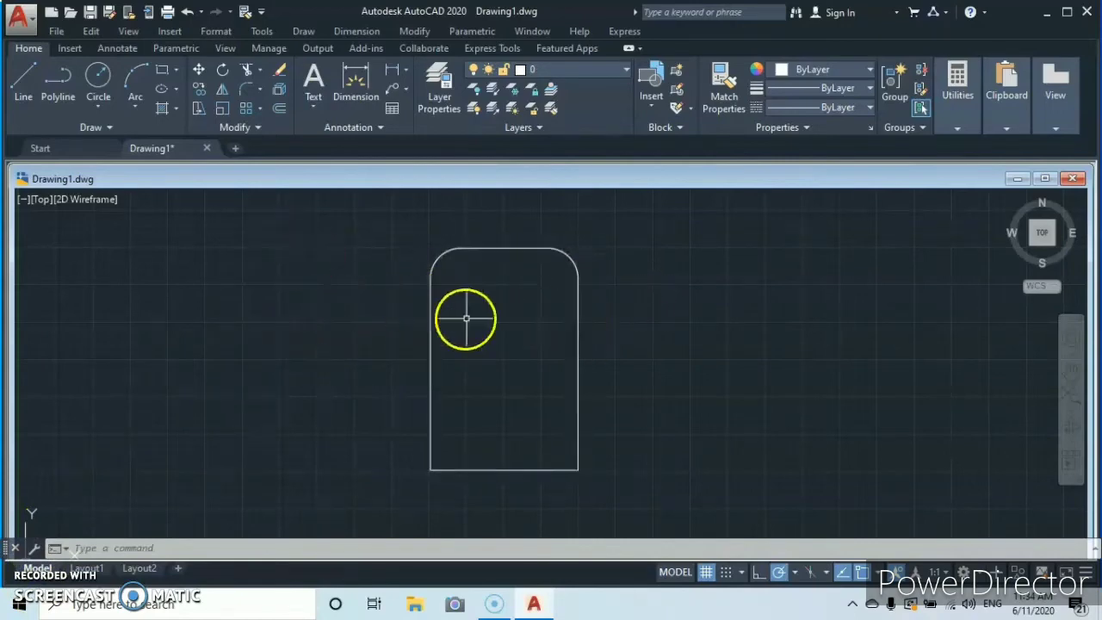
# - Offset the round-topped outline outward by a distance of 2
pyautogui.click(276, 108)
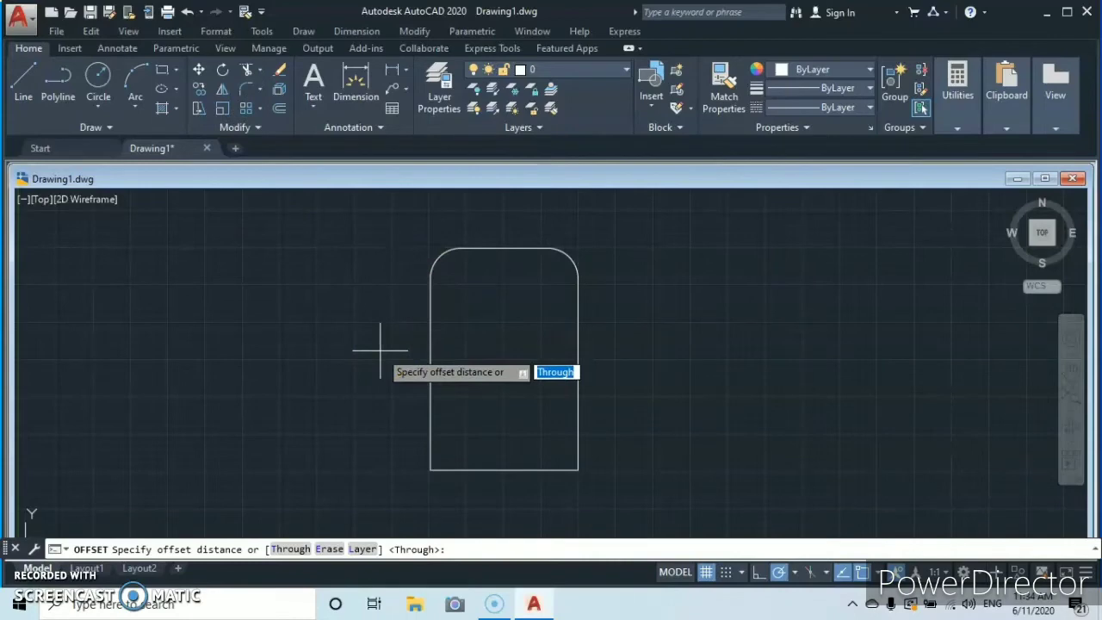
pyautogui.write('2')
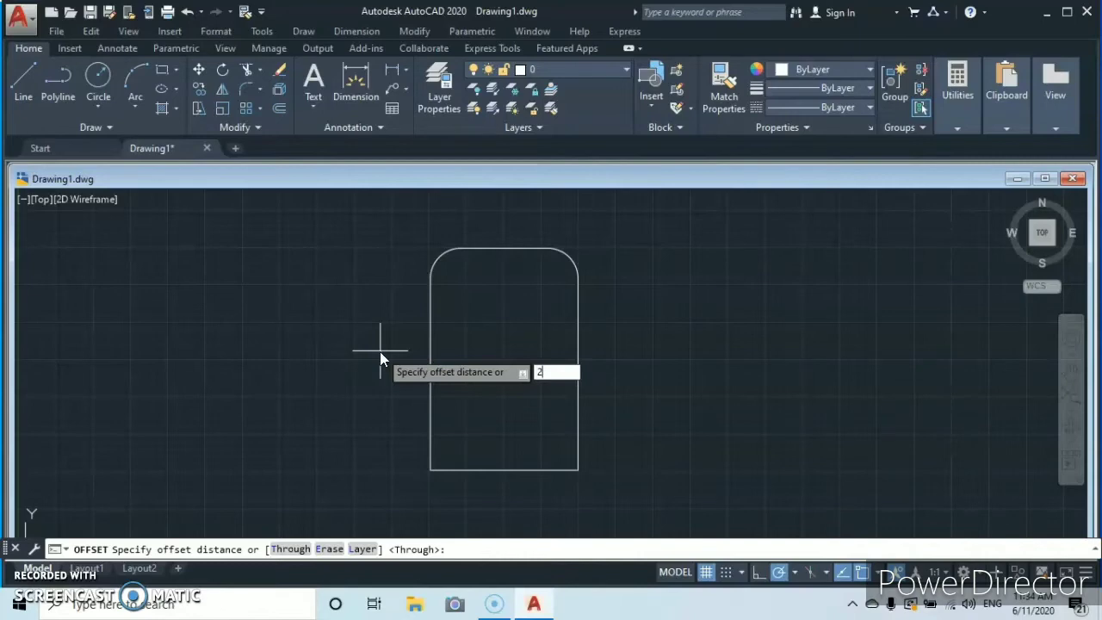
pyautogui.press('Return')
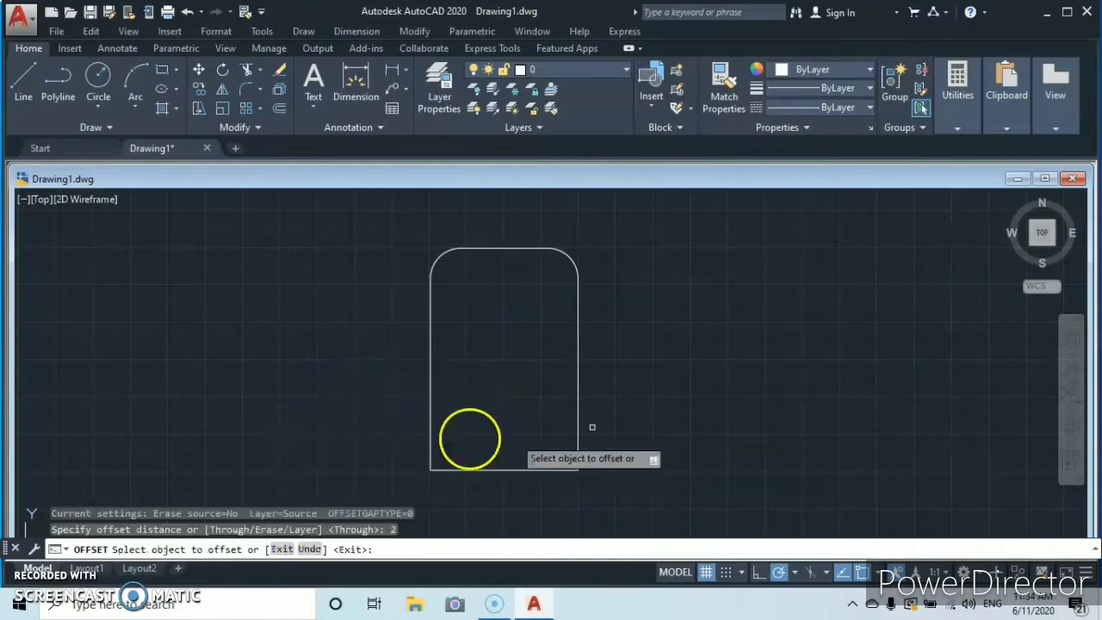
pyautogui.click(429, 346)
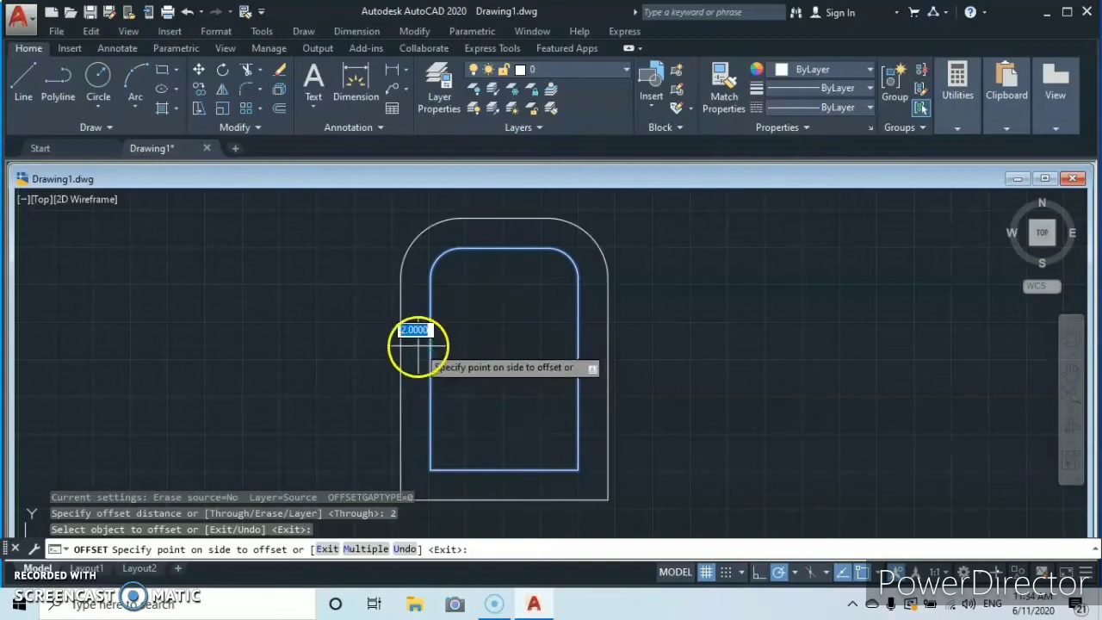
pyautogui.click(417, 344)
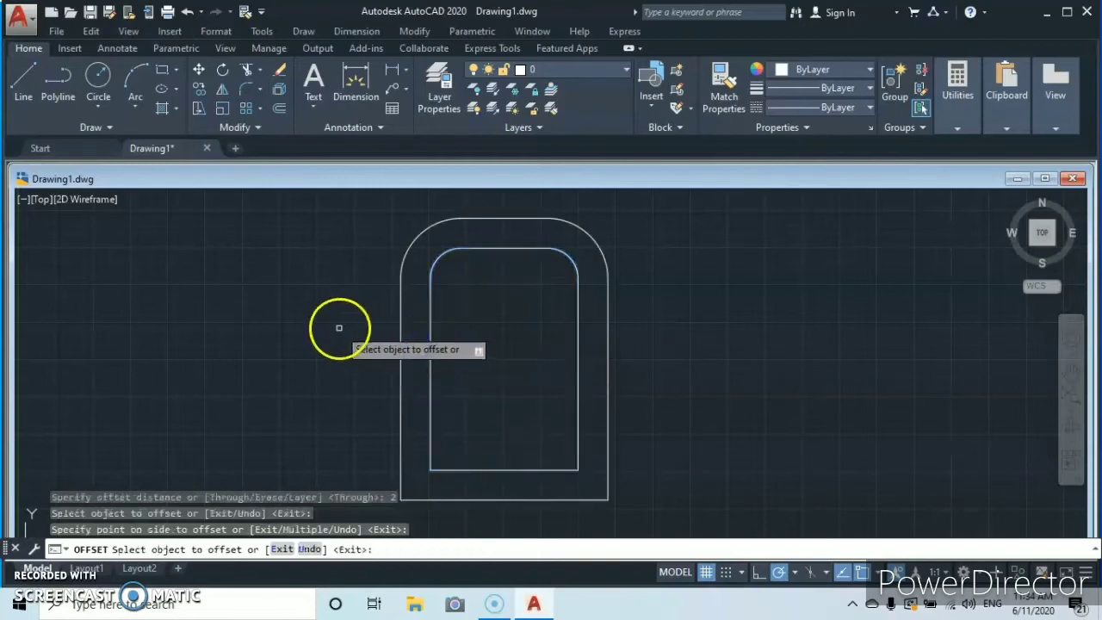
pyautogui.click(283, 319)
pyautogui.press('Escape')
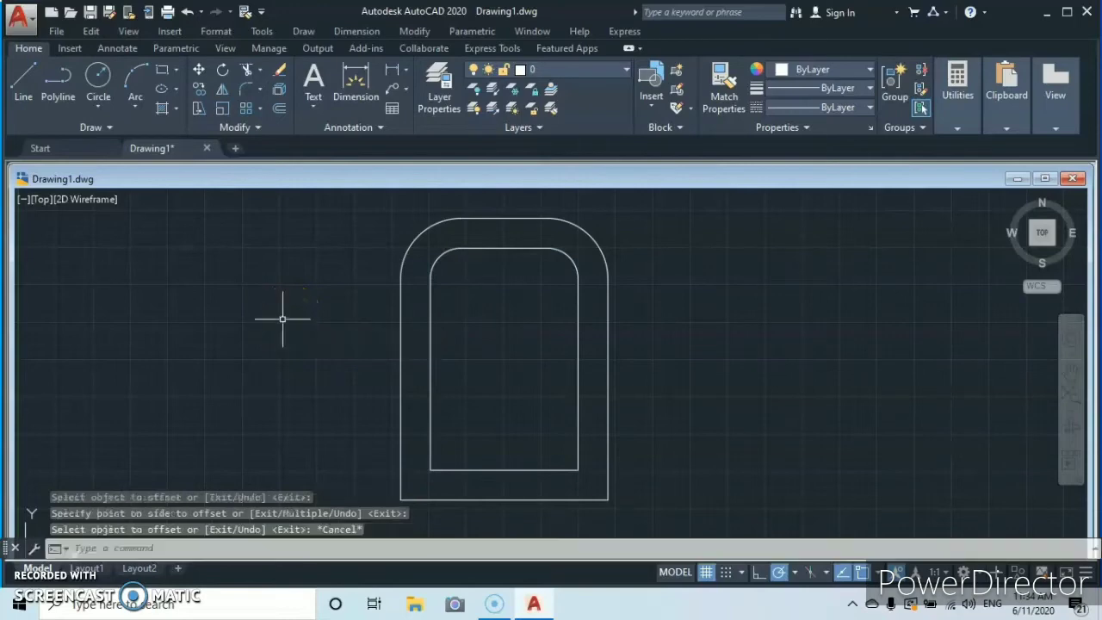
# - Offset the original inner outline inward by a distance of 1
pyautogui.click(280, 107)
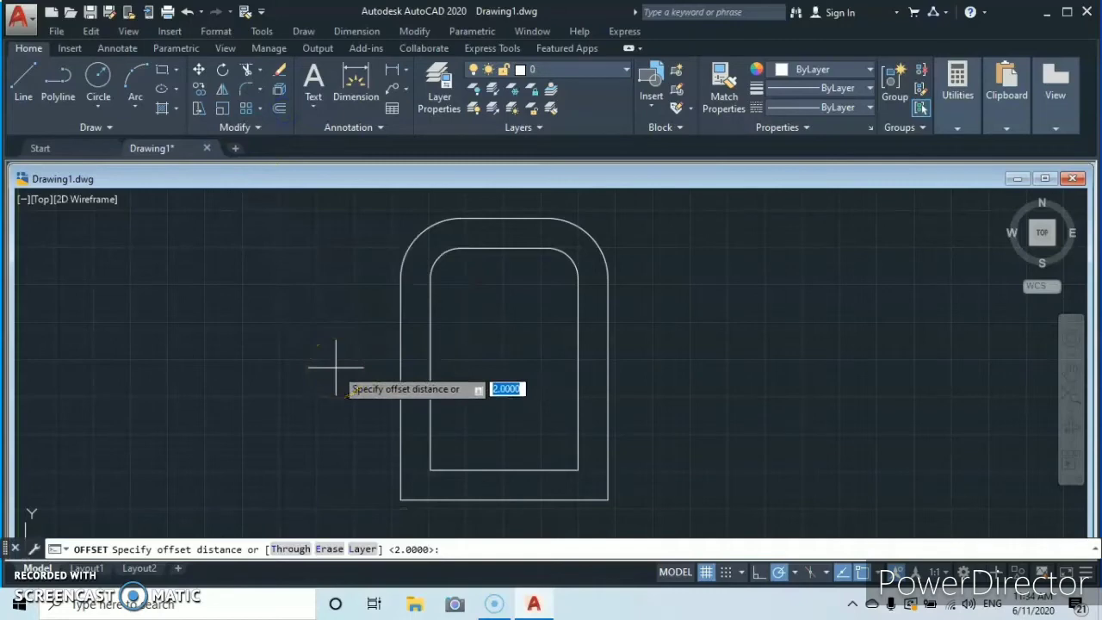
pyautogui.press('Return')
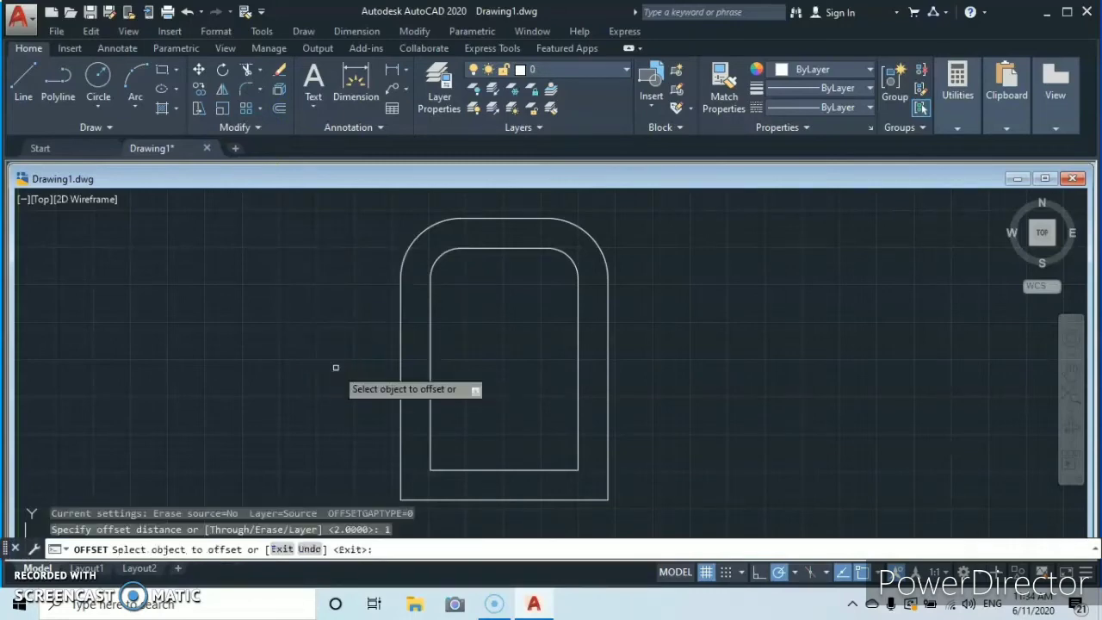
pyautogui.click(430, 371)
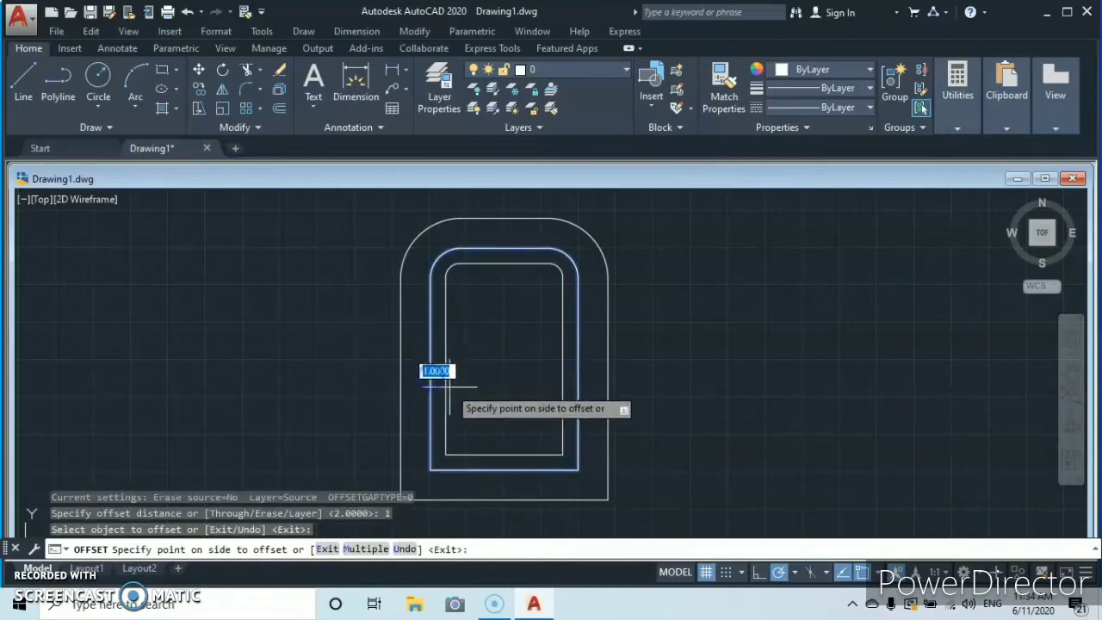
# - Offset the middle round-cornered outline inward by a distance of 1
pyautogui.click(465, 398)
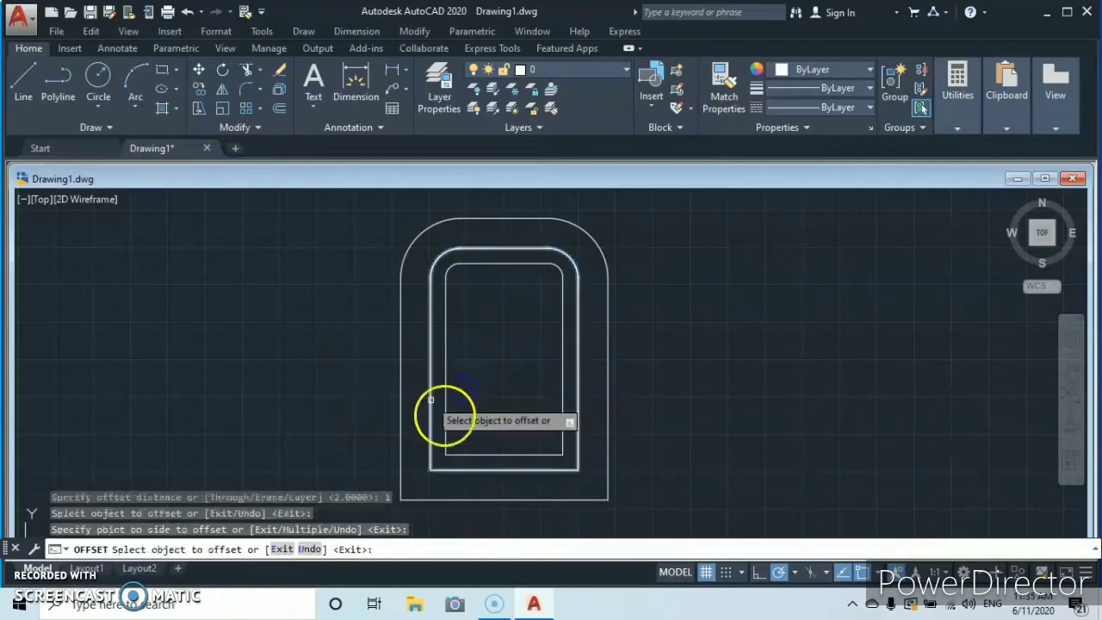
pyautogui.click(605, 403)
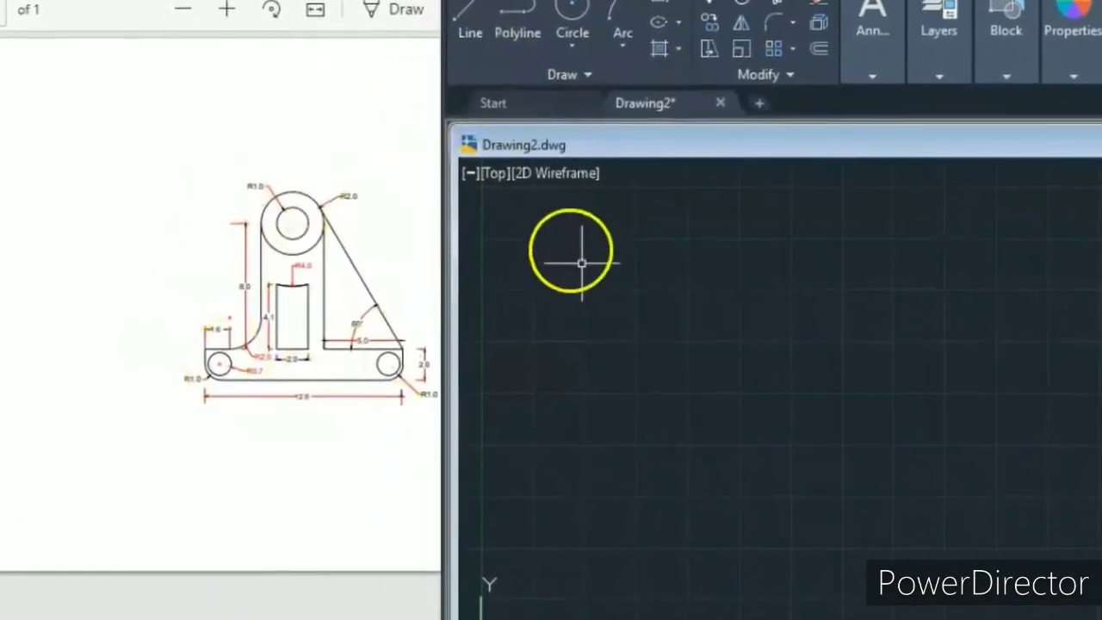
# - Draw a vertical line running 10 units downward from a start point in the upper part of Drawing2
pyautogui.click(470, 21)
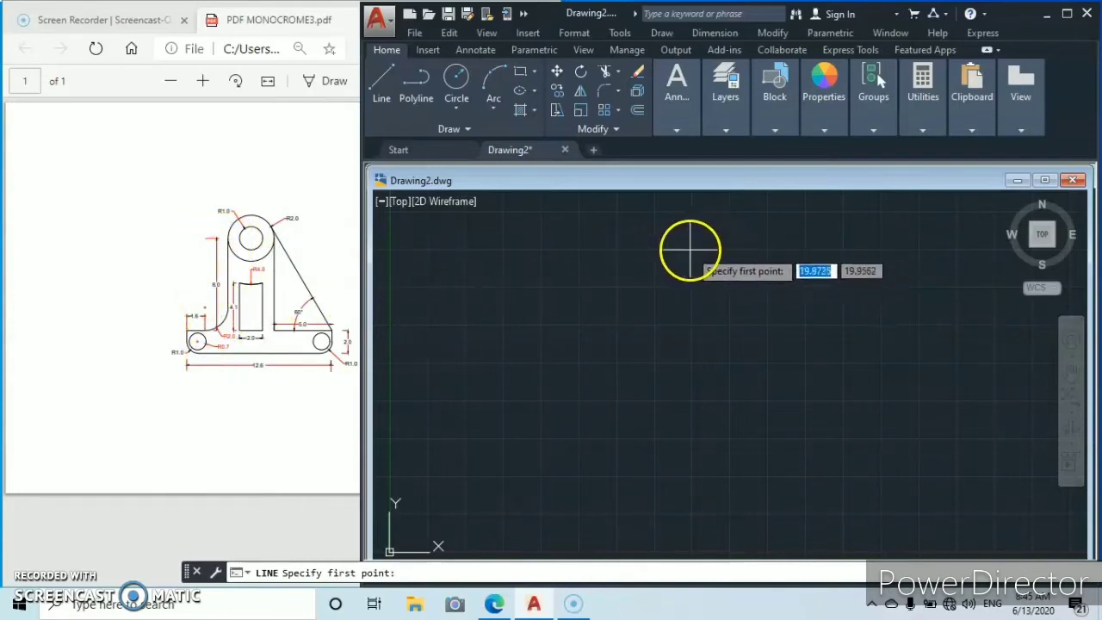
pyautogui.click(692, 250)
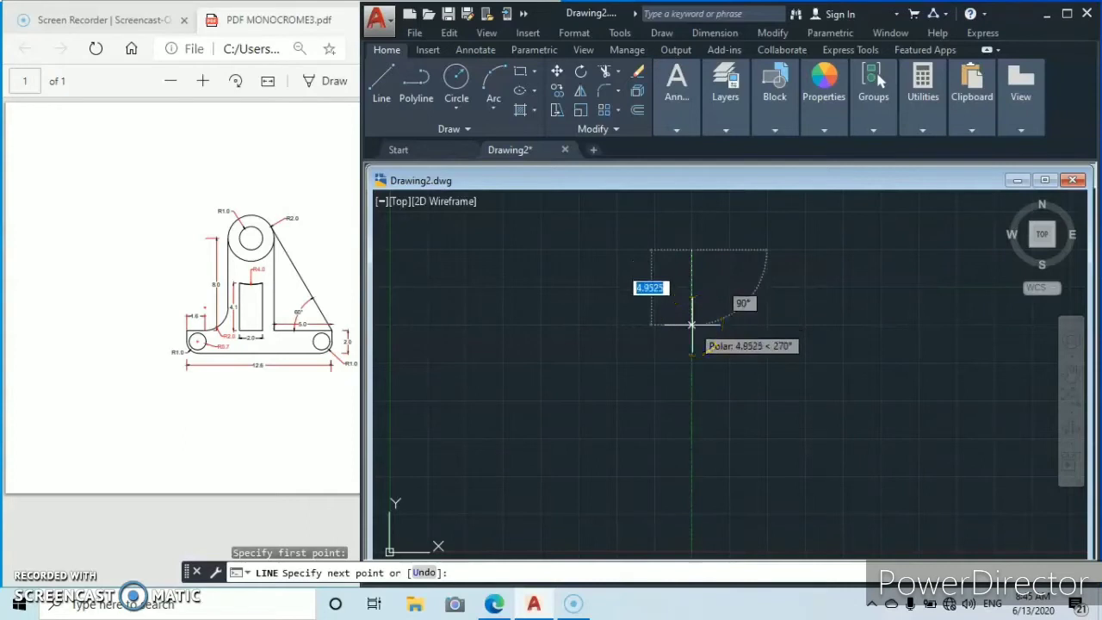
pyautogui.write('8')
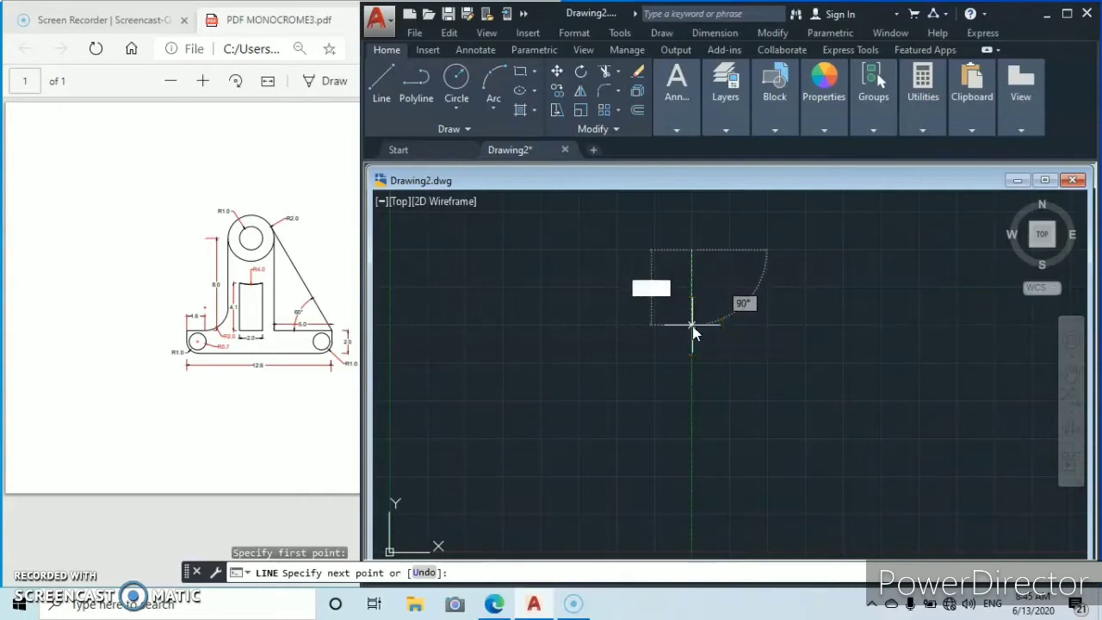
pyautogui.write('0')
pyautogui.press('Return')
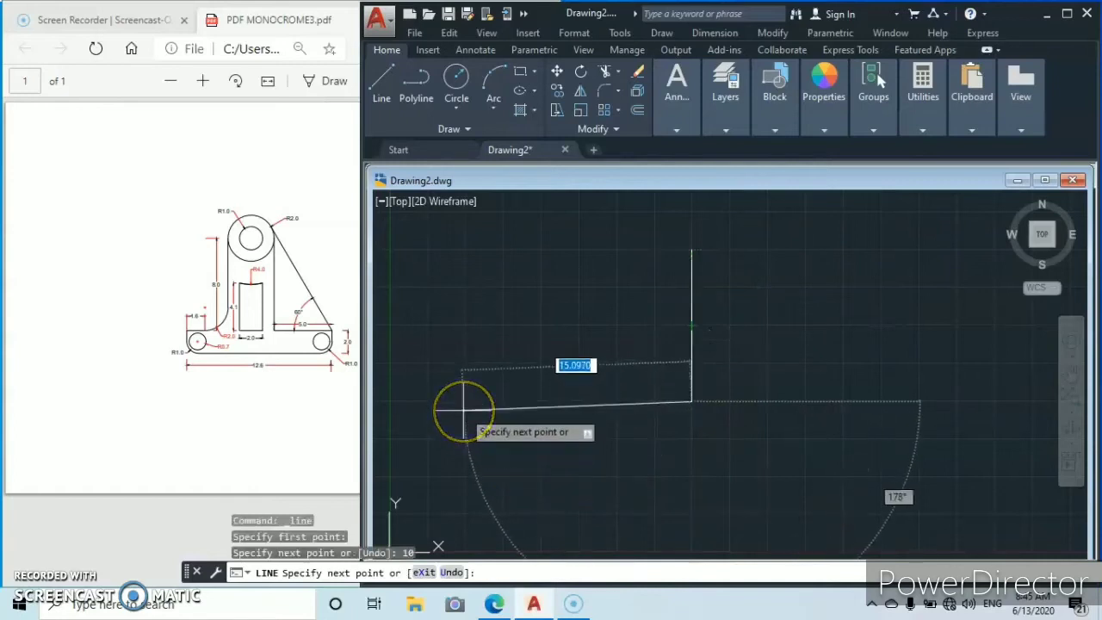
pyautogui.press('Escape')
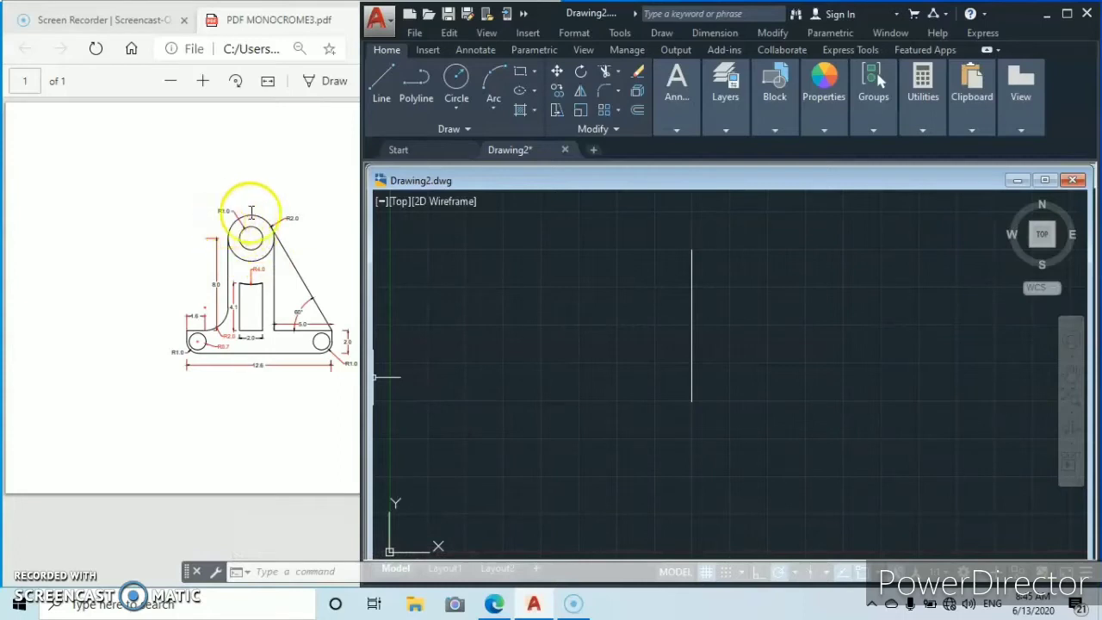
# - Draw a circle of radius 1 centred on the upper endpoint of the vertical line
pyautogui.click(456, 78)
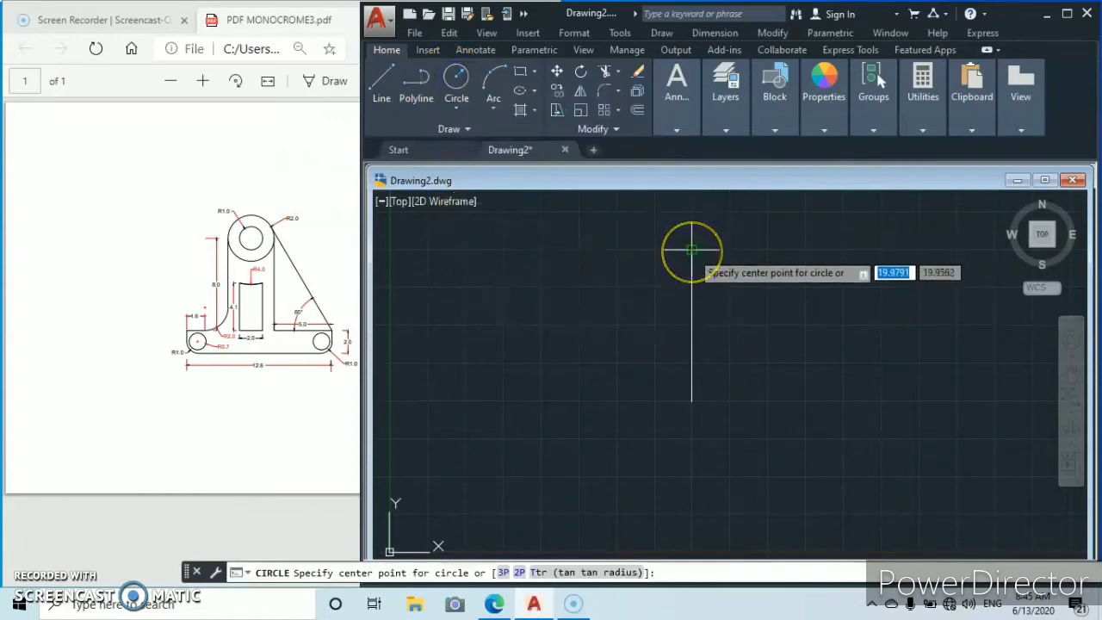
pyautogui.click(691, 249)
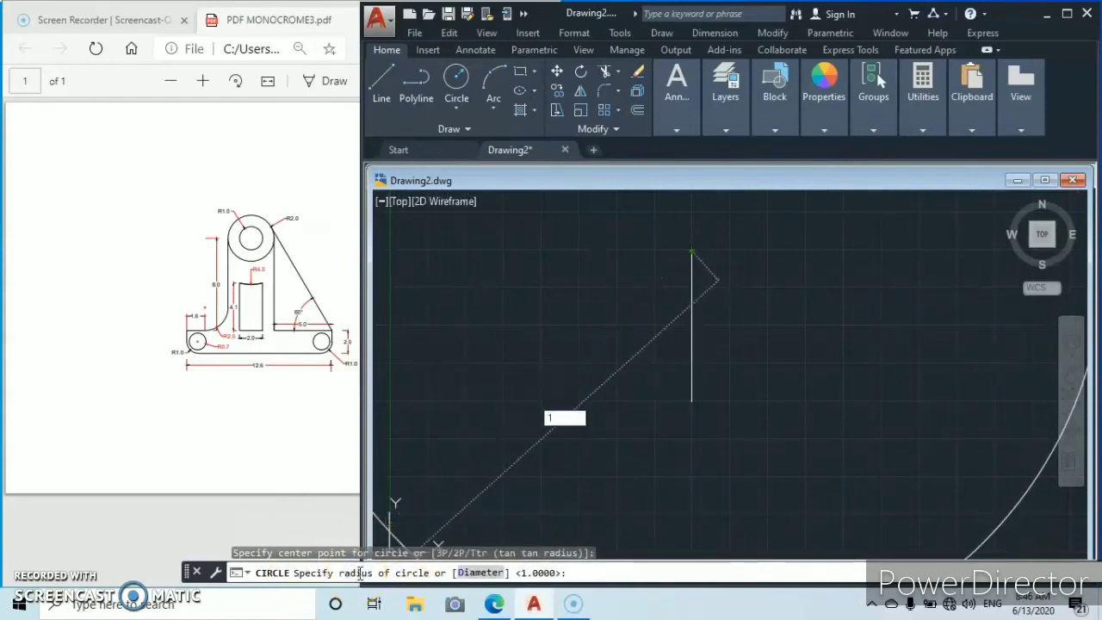
pyautogui.press('Return')
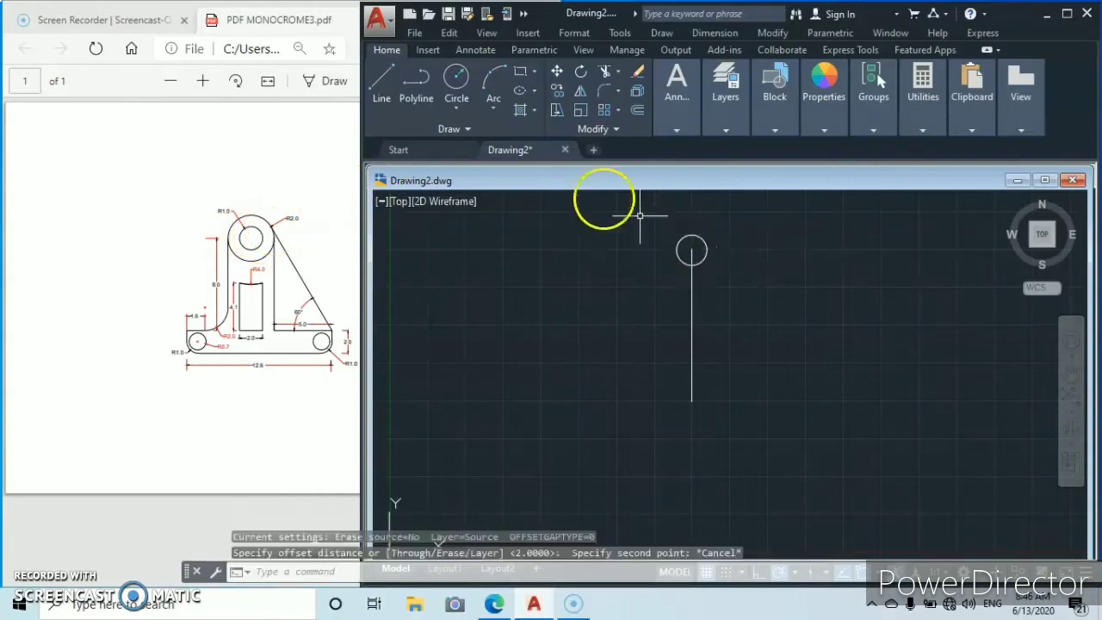
# - Offset the circle outward by 1 to form the concentric outer ring
pyautogui.click(637, 110)
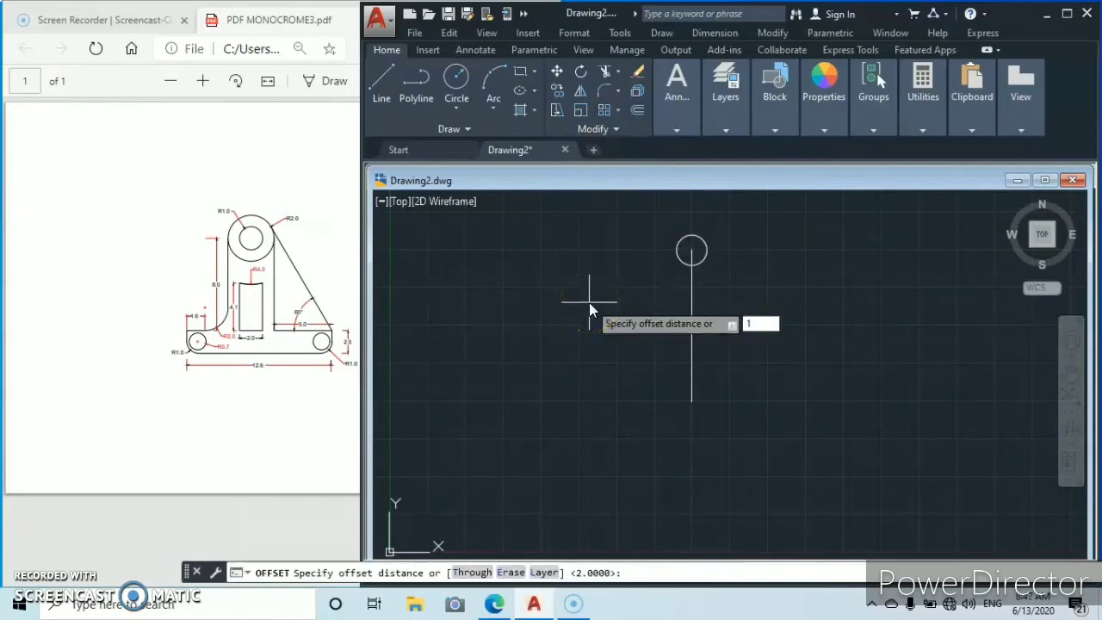
pyautogui.press('Return')
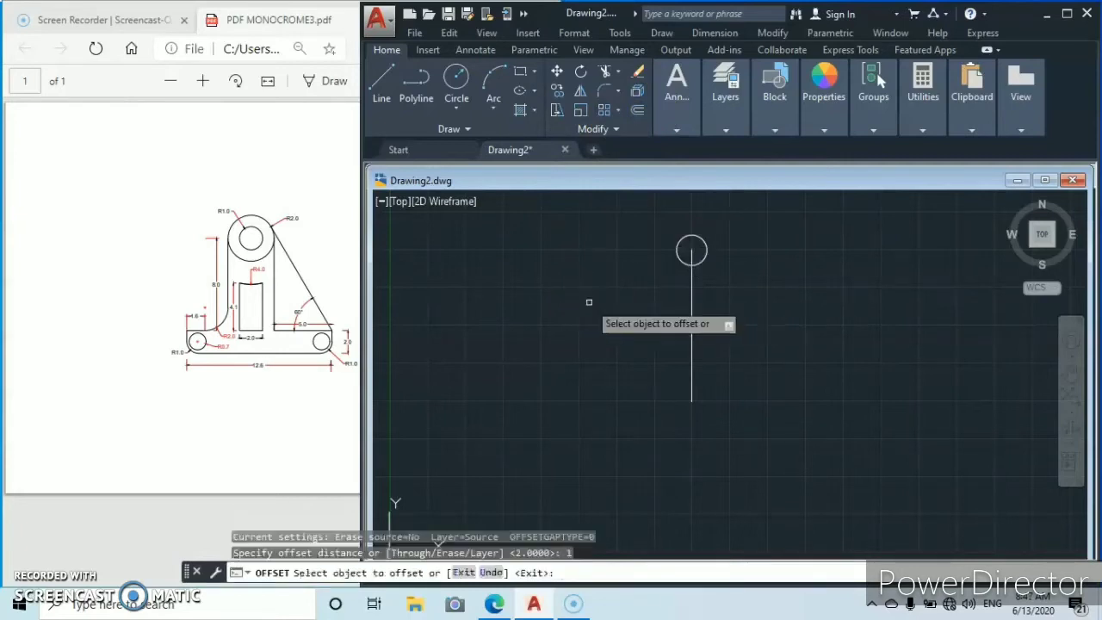
pyautogui.click(694, 236)
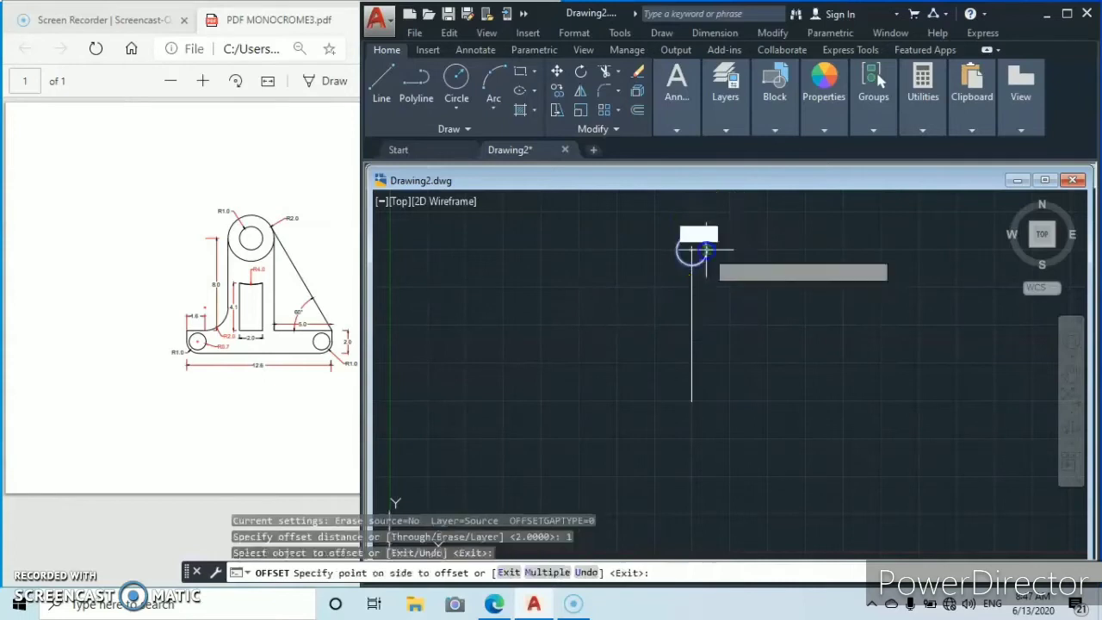
pyautogui.click(749, 247)
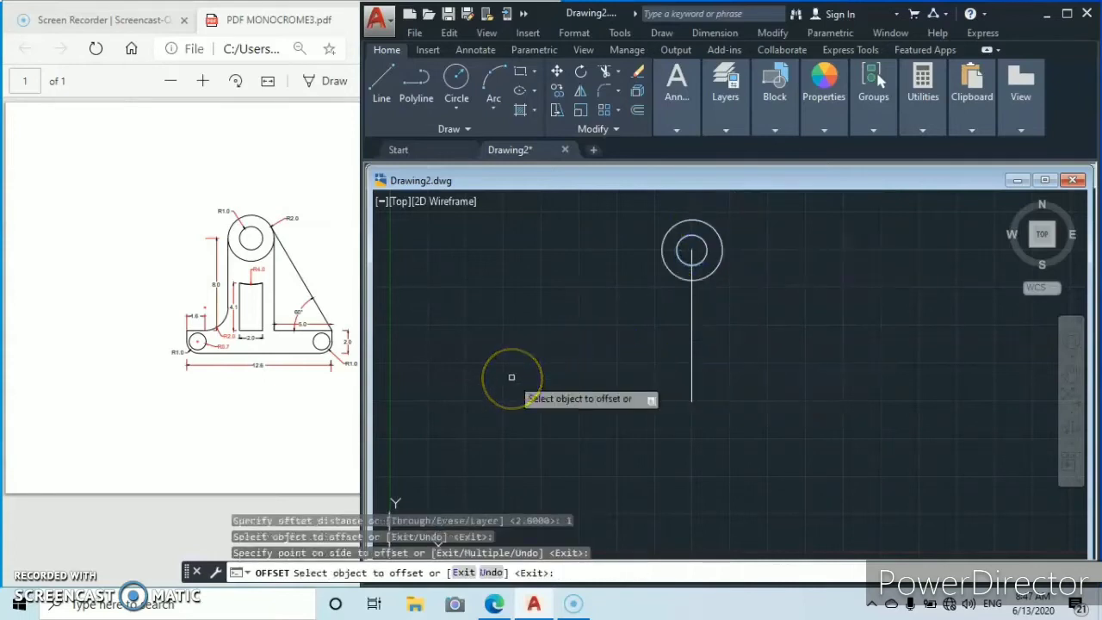
pyautogui.press('Escape')
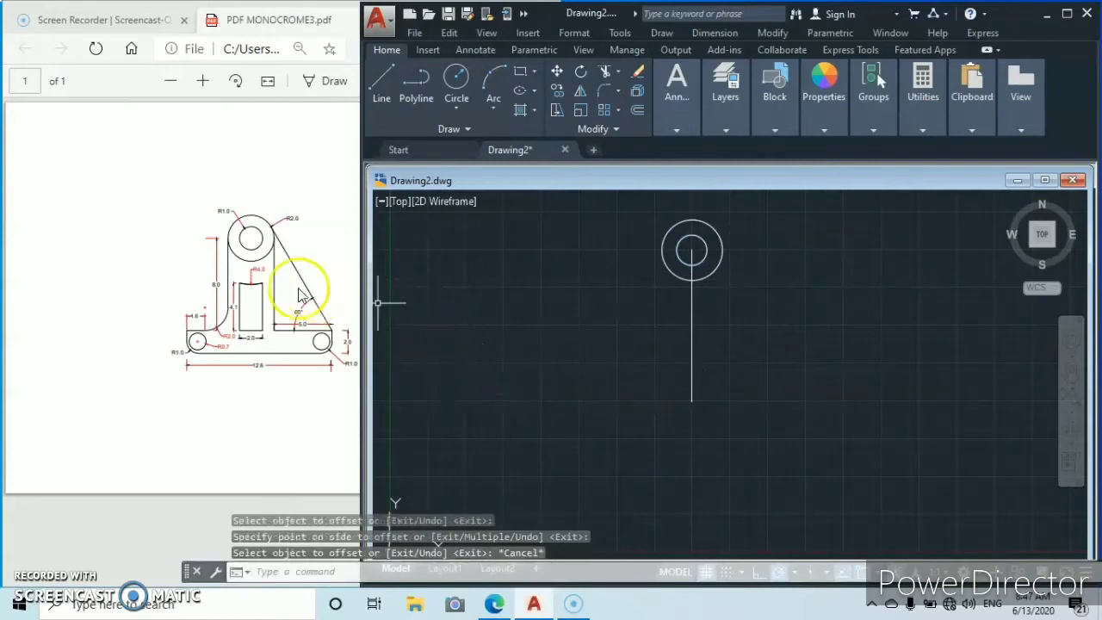
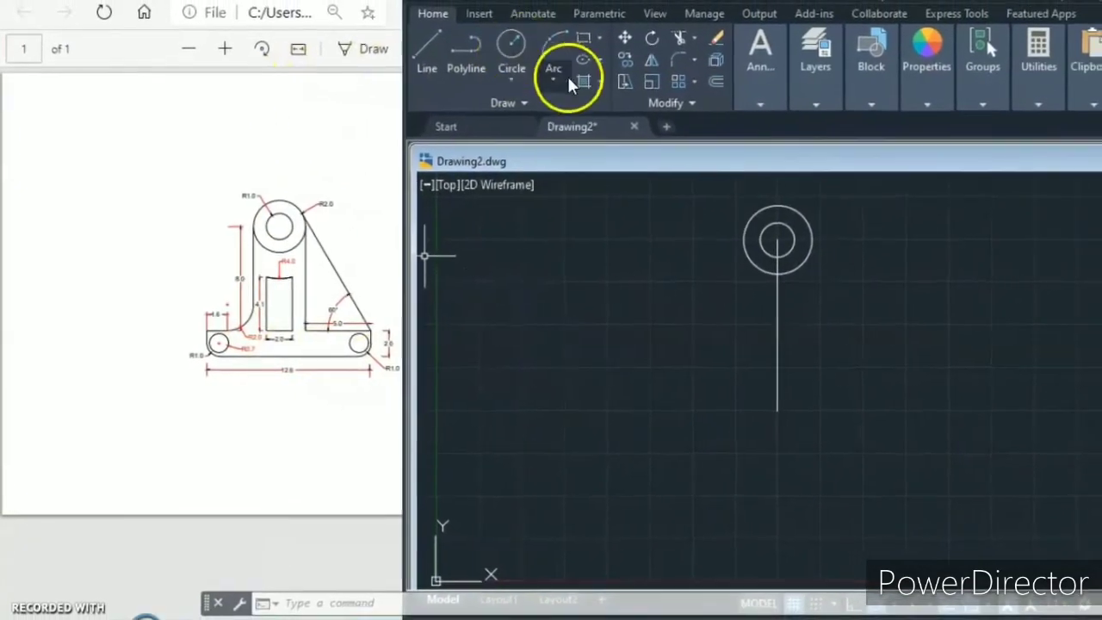
# - Offset the vertical centre line by 1 to both its right and left sides
pyautogui.click(715, 81)
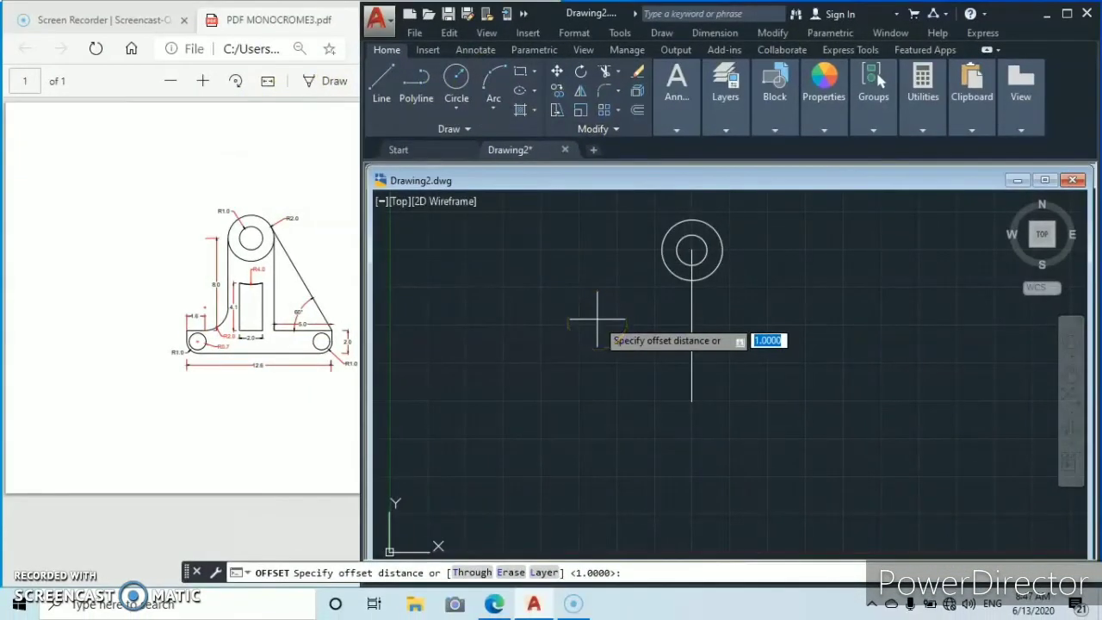
pyautogui.press('Return')
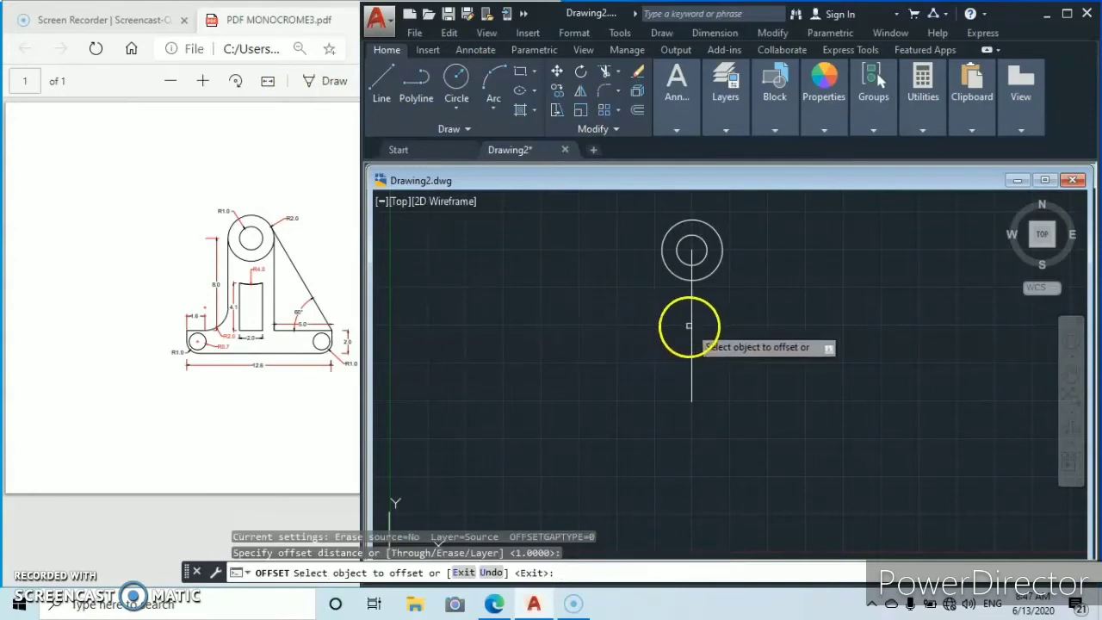
pyautogui.click(690, 322)
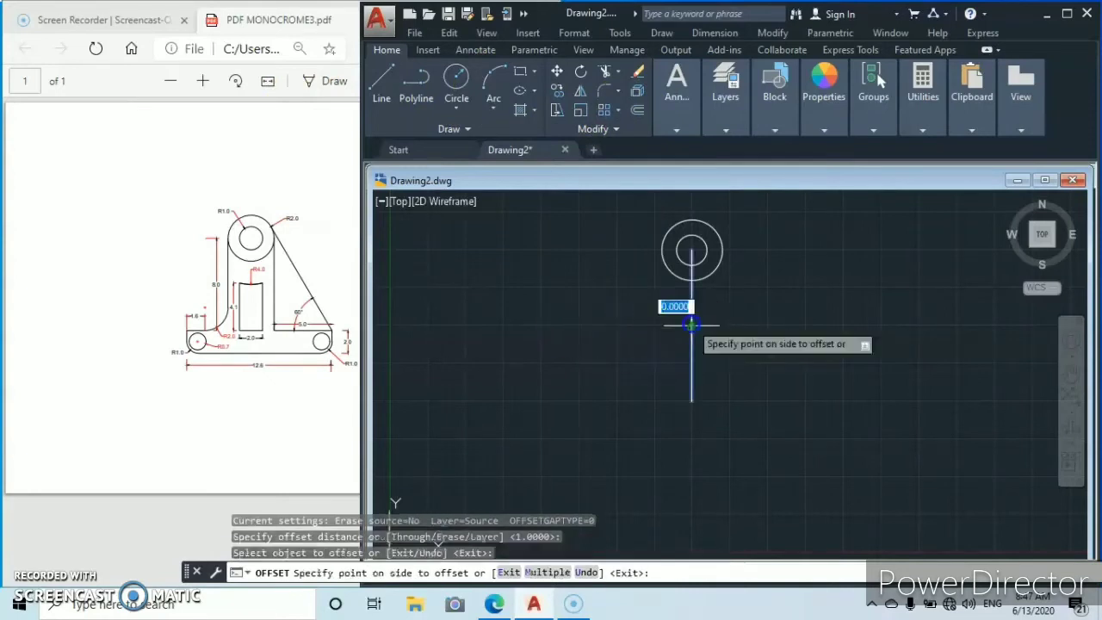
pyautogui.click(704, 326)
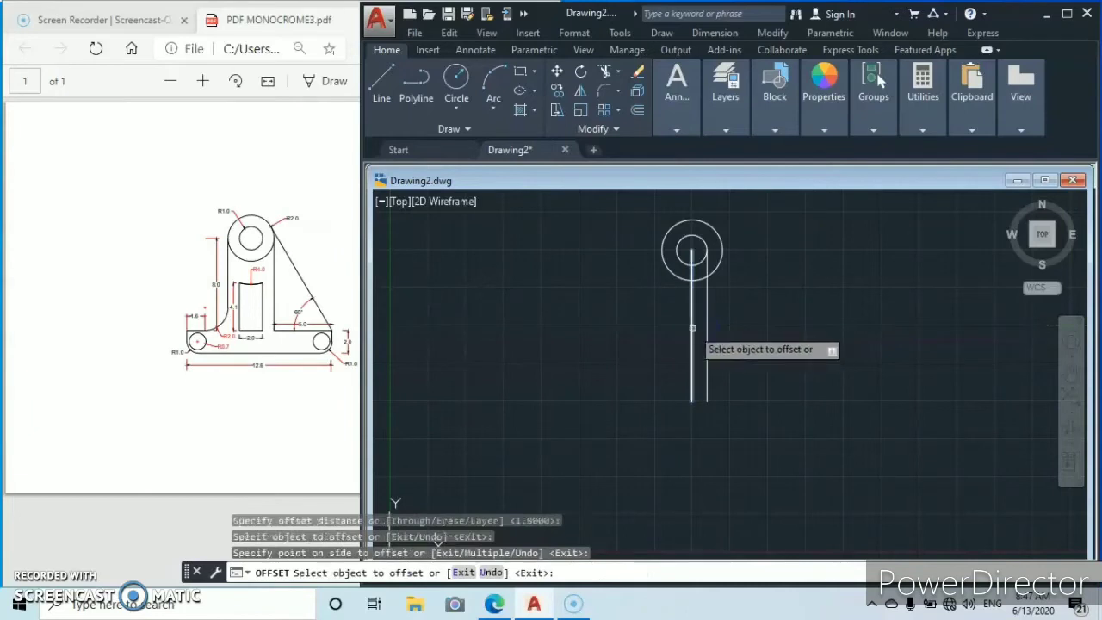
pyautogui.click(692, 327)
pyautogui.click(652, 327)
pyautogui.click(597, 323)
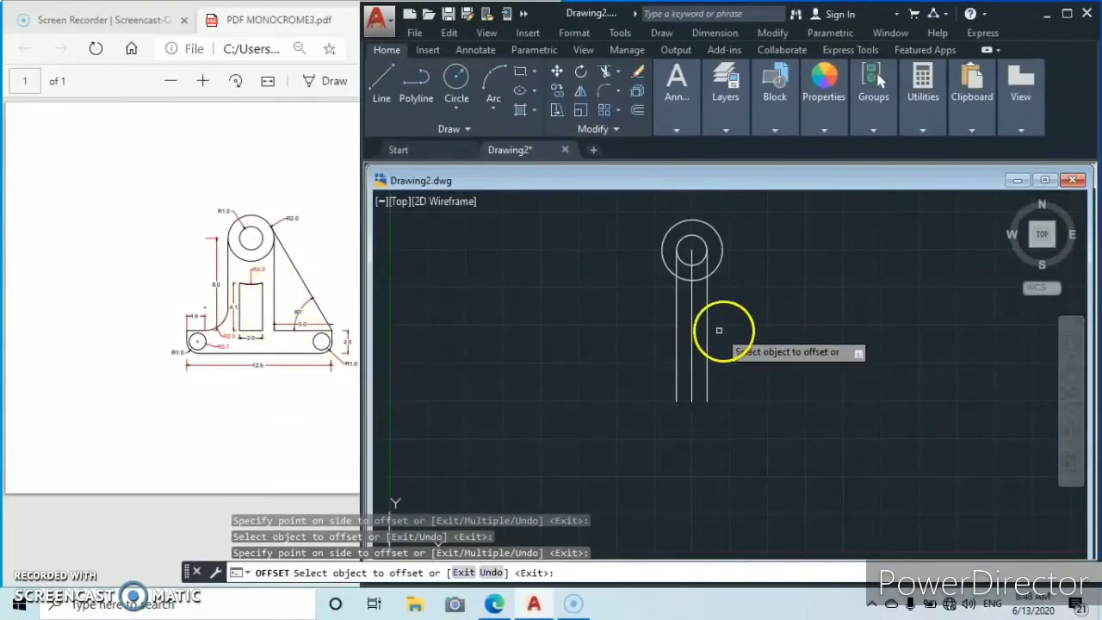
# - Offset each of the two side lines outward by 1 to form the outer edges of the upright
pyautogui.click(705, 330)
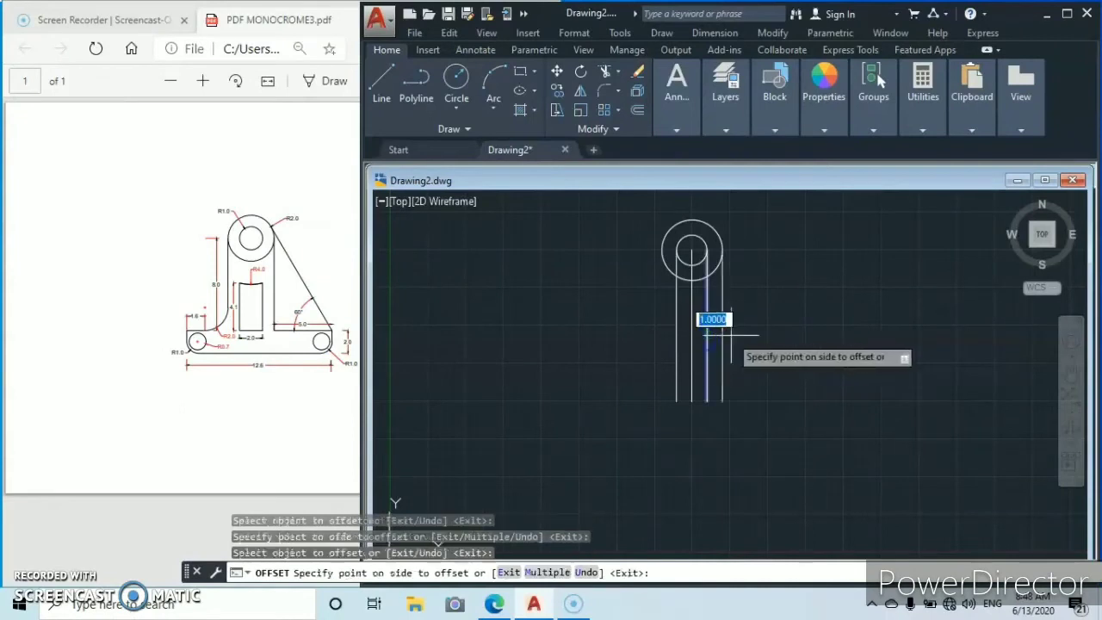
pyautogui.click(731, 336)
pyautogui.click(676, 331)
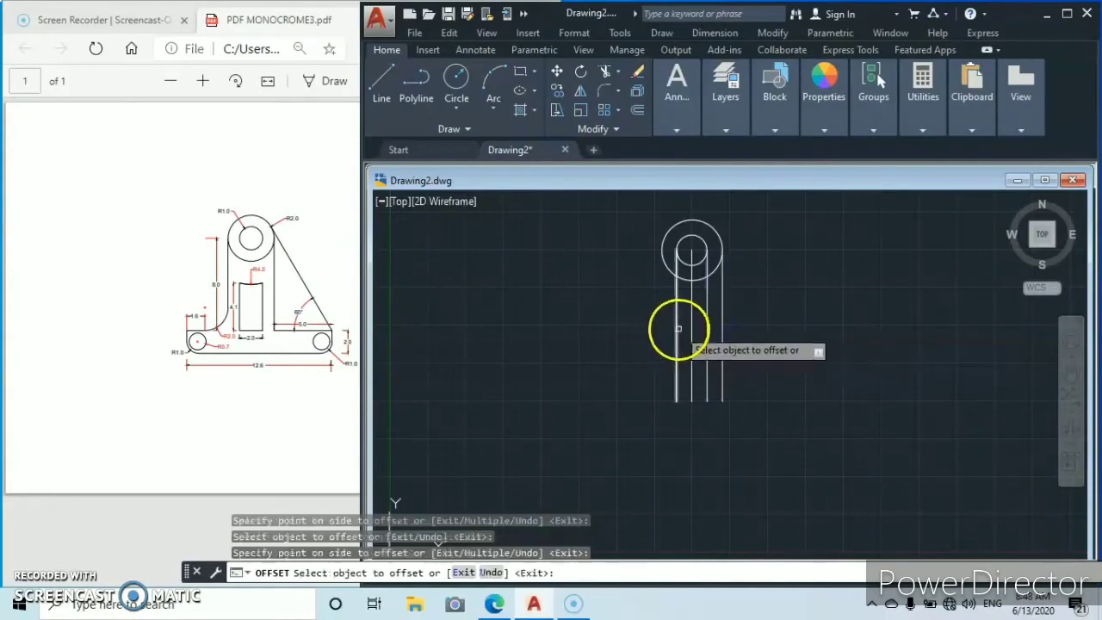
pyautogui.click(634, 322)
pyautogui.click(603, 396)
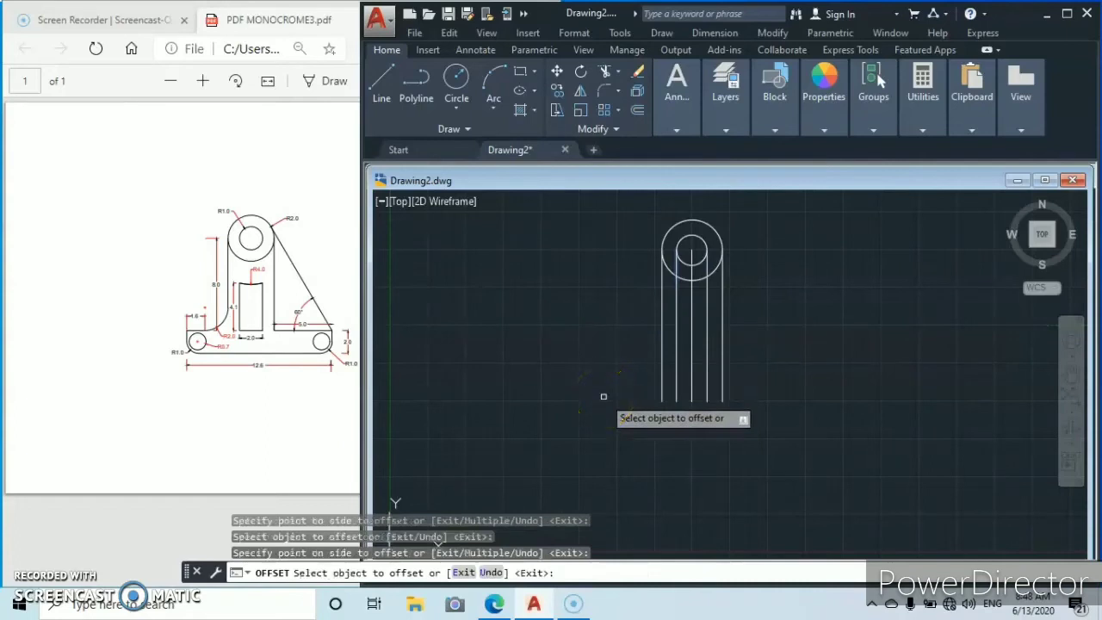
pyautogui.press('Escape')
pyautogui.click(587, 343)
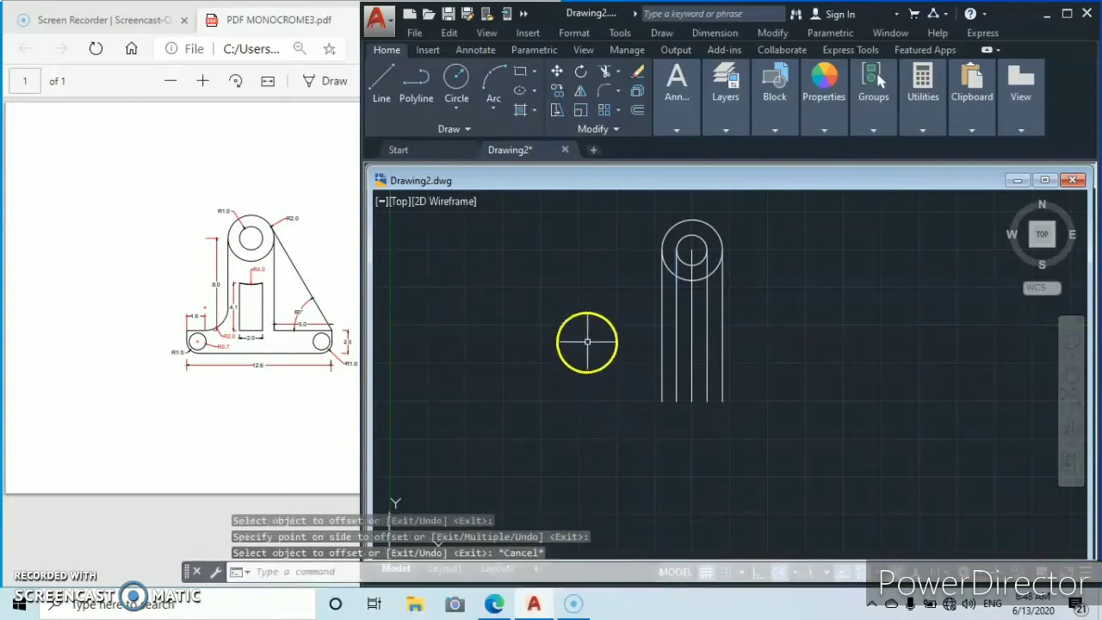
# - Erase the original vertical centre line between the offset lines
pyautogui.click(692, 327)
pyautogui.rightClick(560, 356)
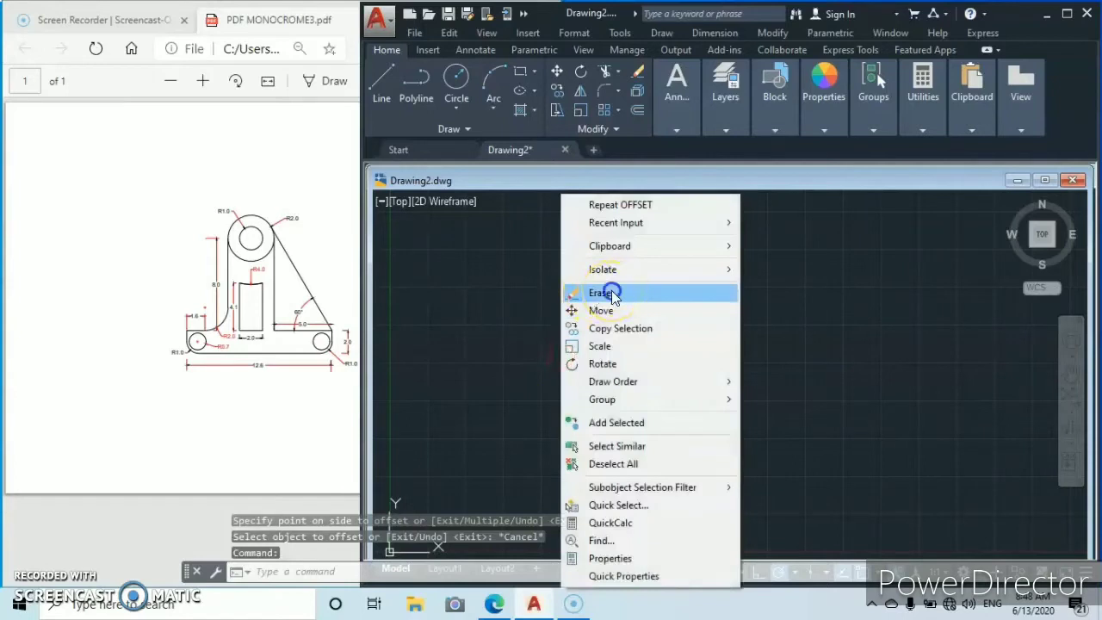
pyautogui.click(612, 294)
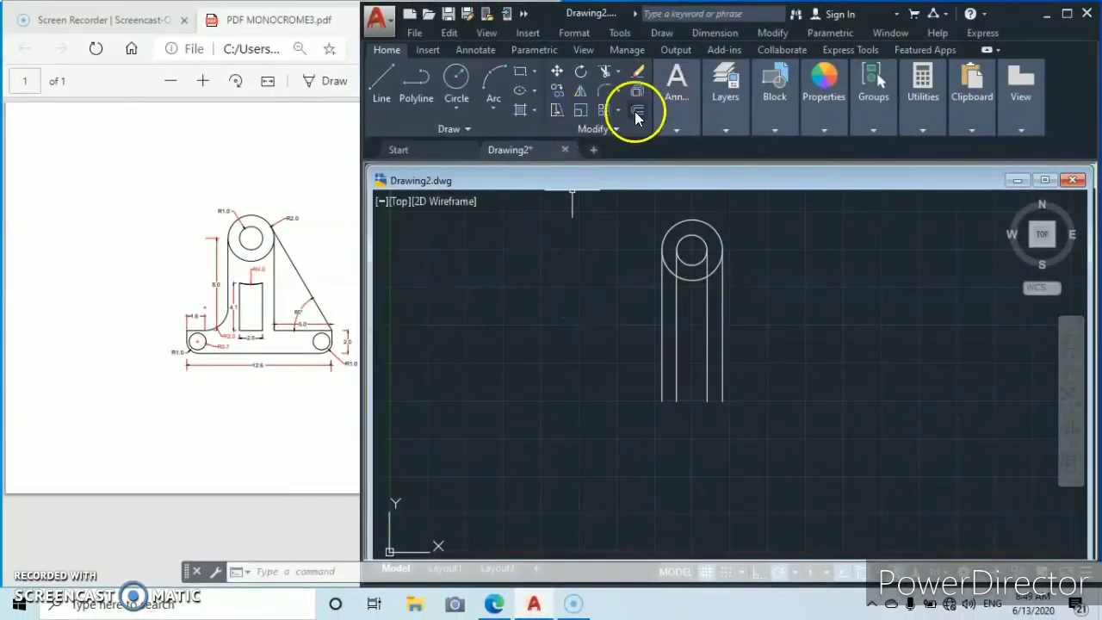
# - Offset the outer ring circle outward by 2 to create the large circle for the slot's top arc
pyautogui.click(636, 110)
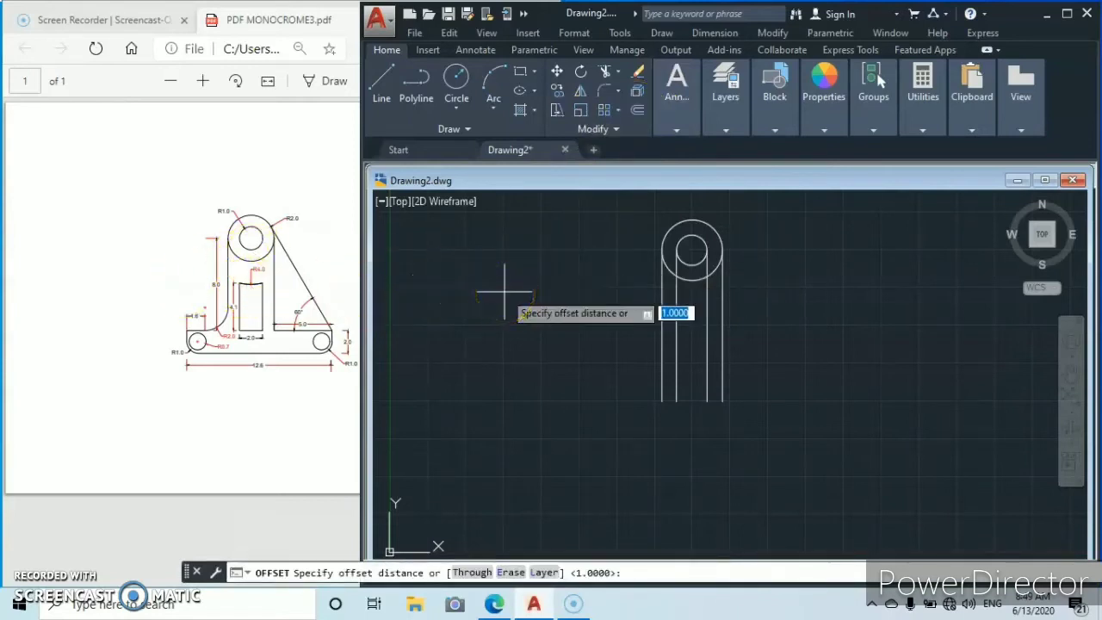
pyautogui.write('2')
pyautogui.press('Return')
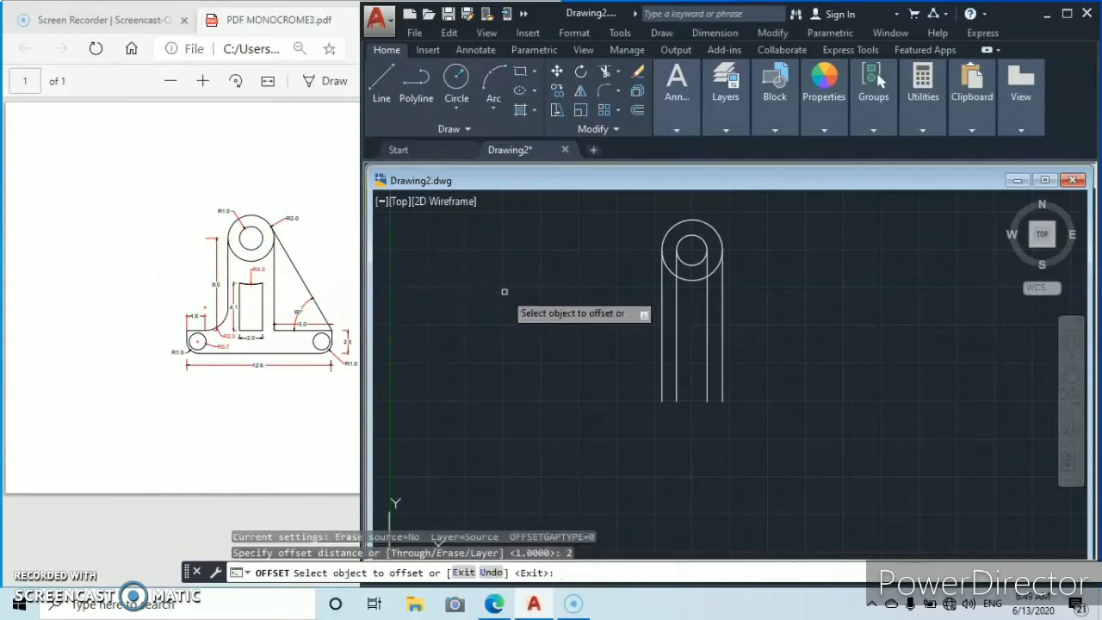
pyautogui.click(692, 281)
pyautogui.click(693, 311)
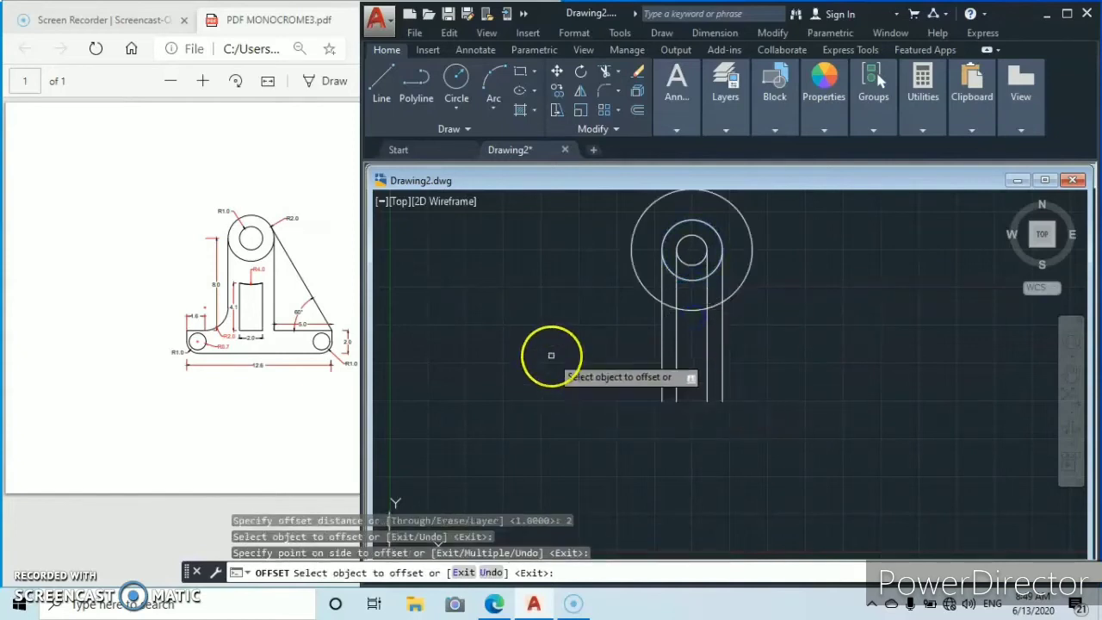
pyautogui.press('Escape')
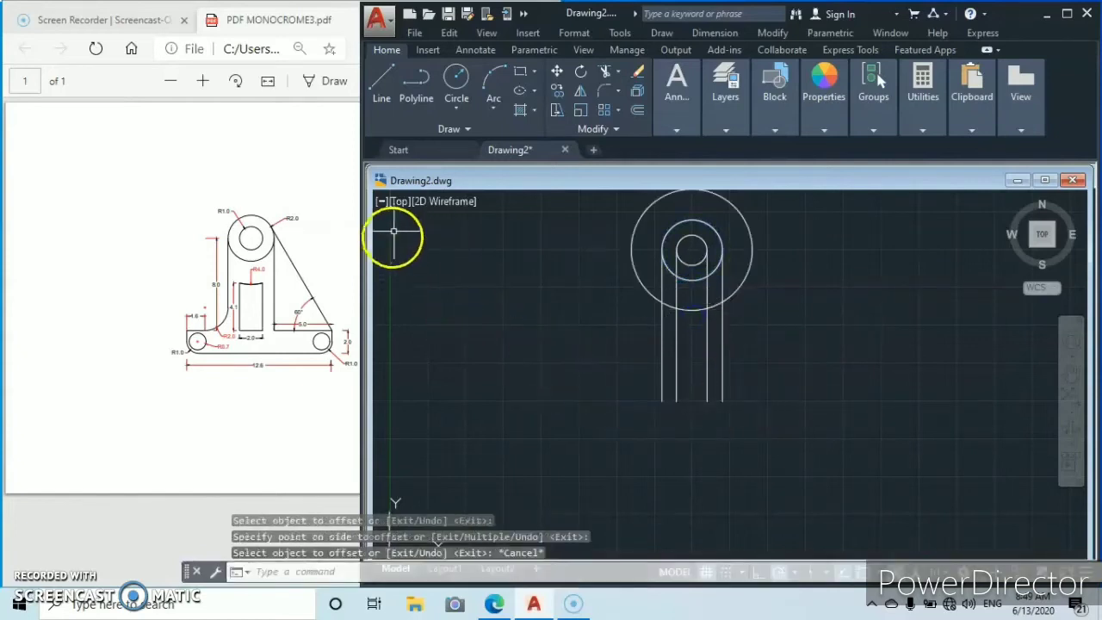
# - Trim the large circle and the inner vertical lines so only the slot's top arc and its two sides remain
pyautogui.click(605, 75)
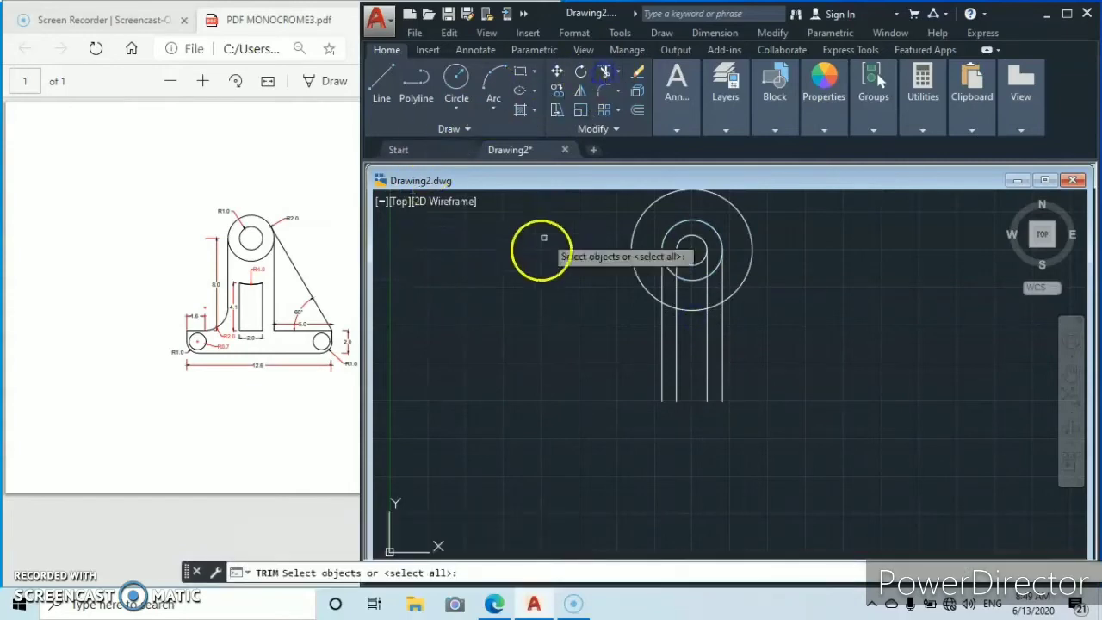
pyautogui.press('Return')
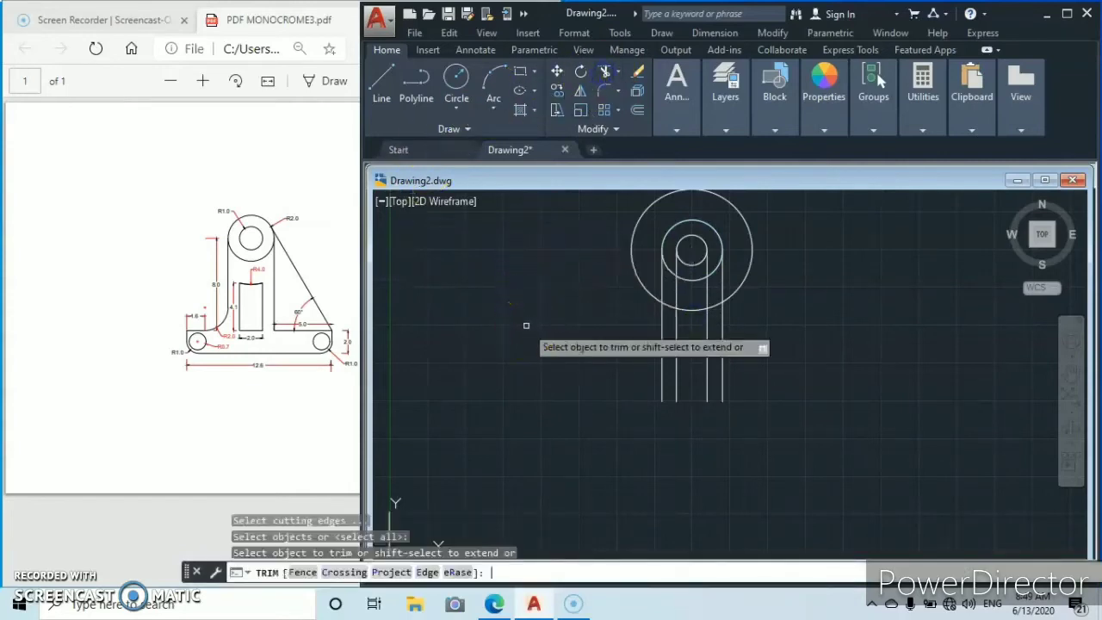
pyautogui.click(749, 241)
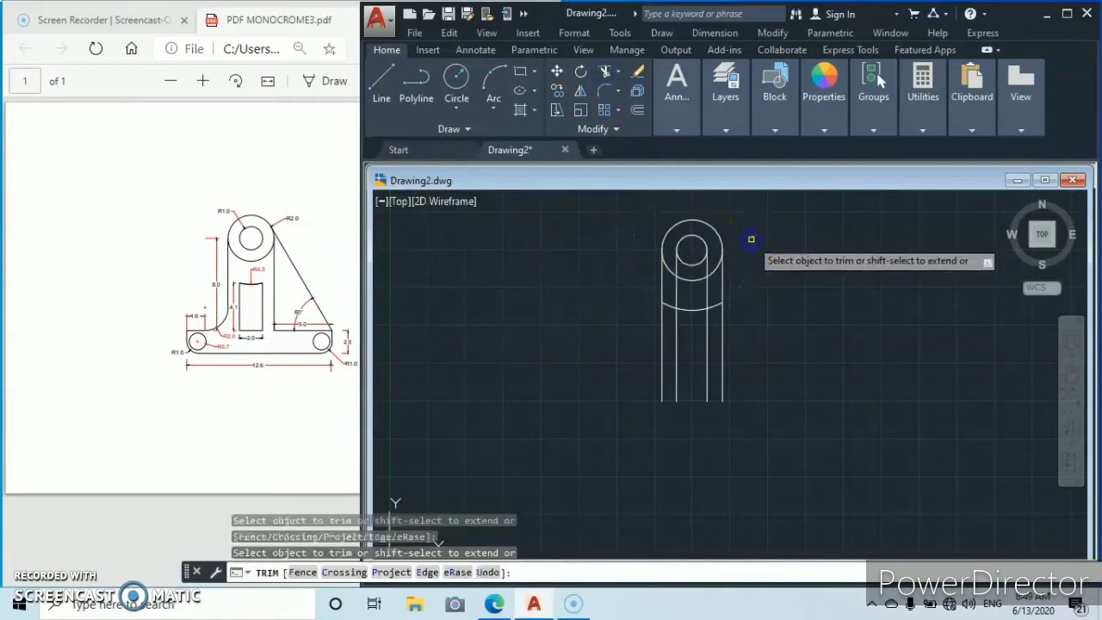
pyautogui.click(707, 264)
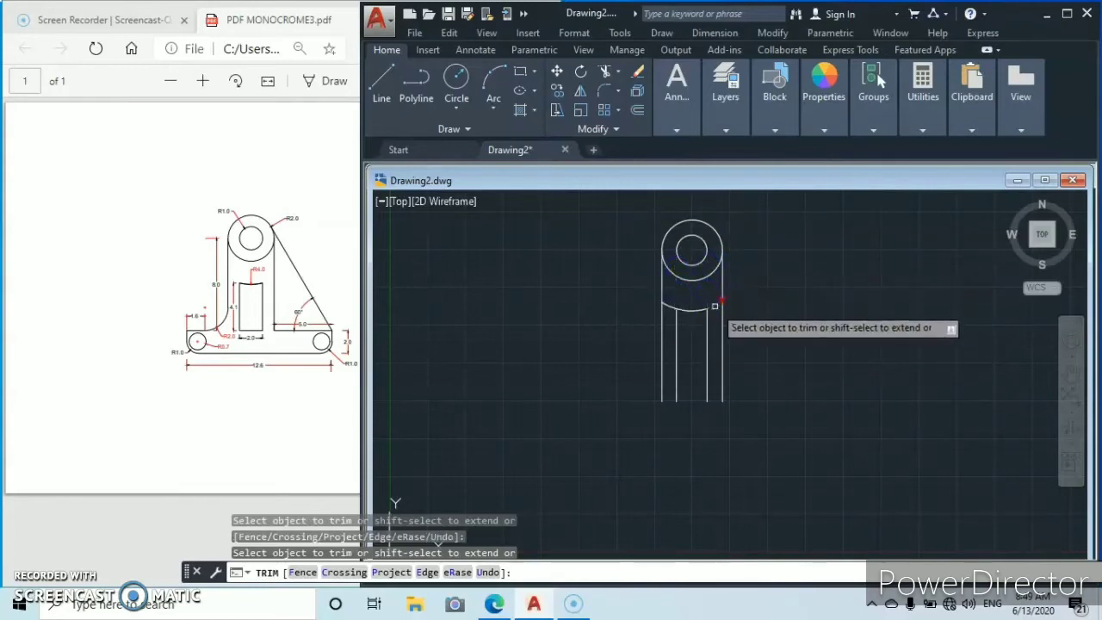
pyautogui.click(671, 303)
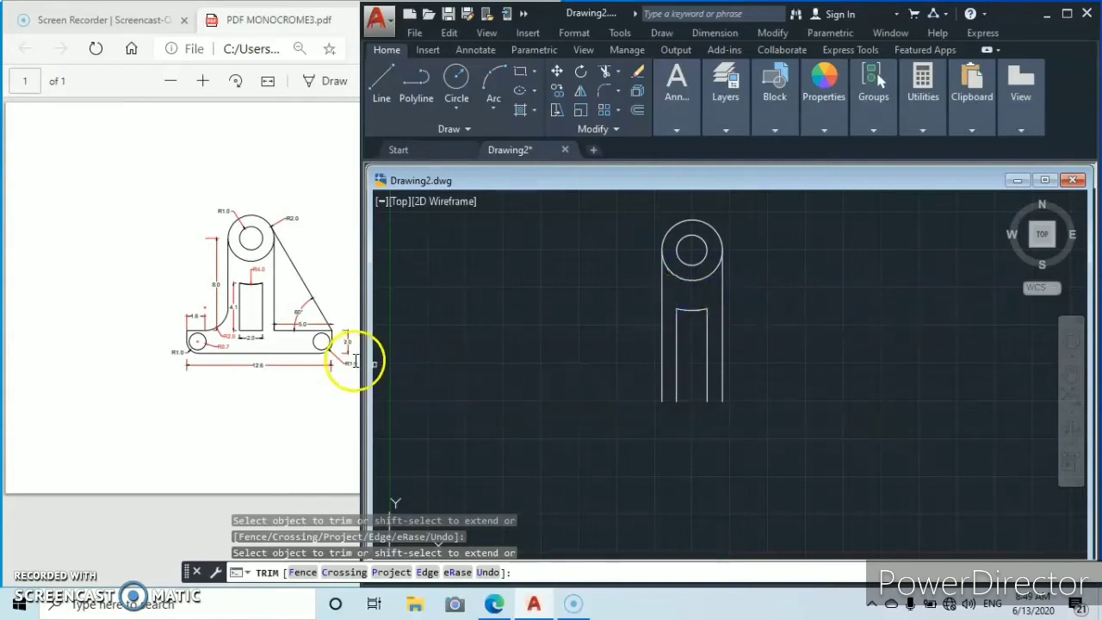
pyautogui.press('Escape')
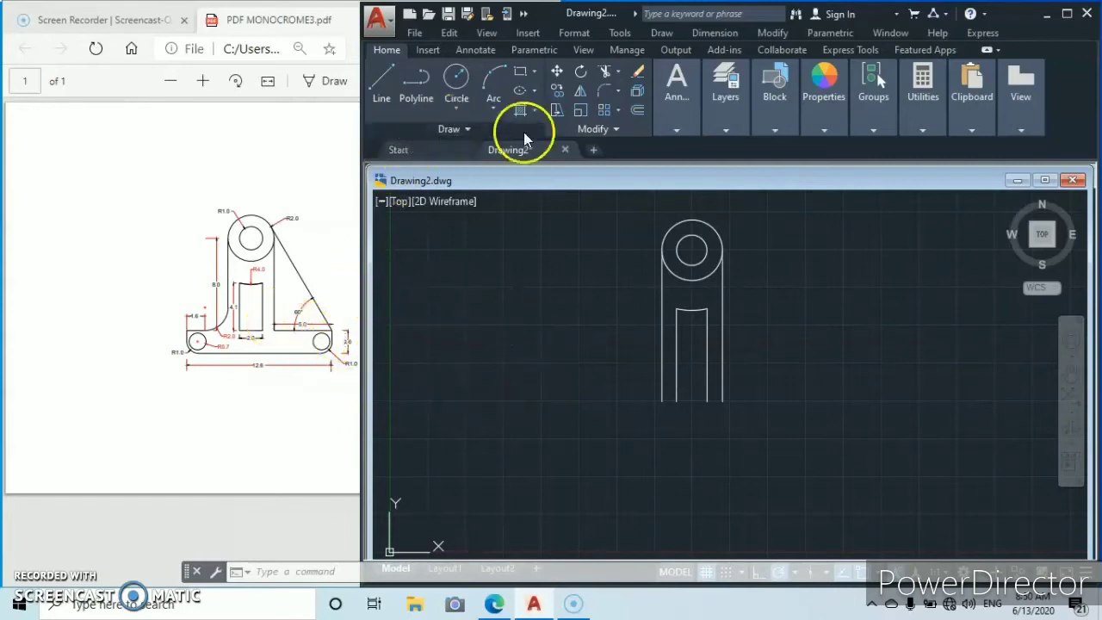
# - Offset the upright's right outer edge by 5 to the right
pyautogui.click(638, 109)
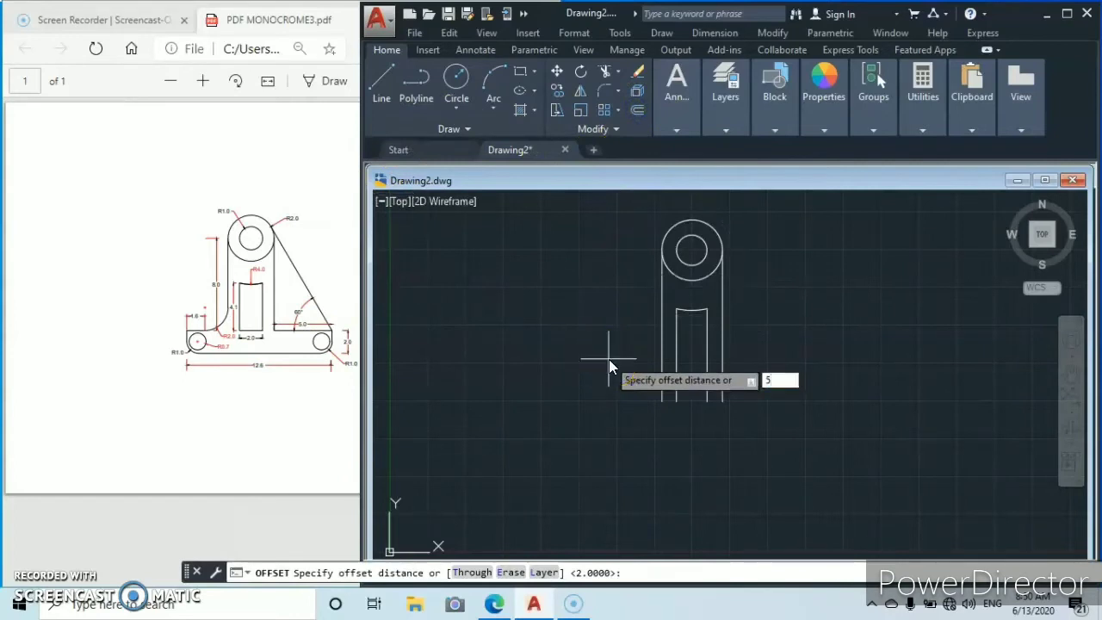
pyautogui.press('Return')
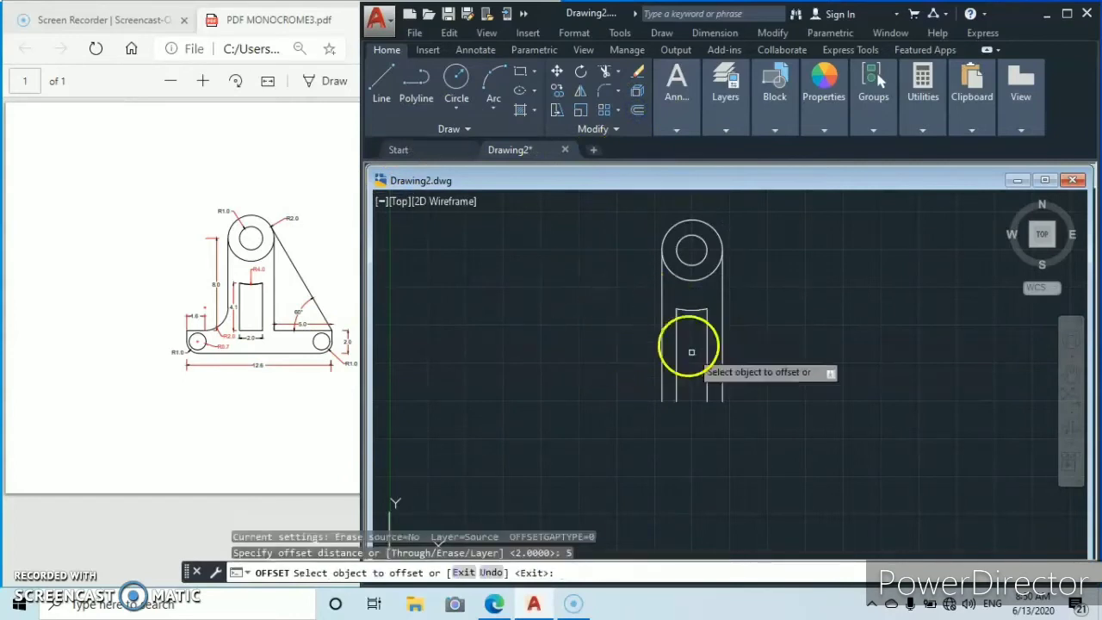
pyautogui.click(718, 358)
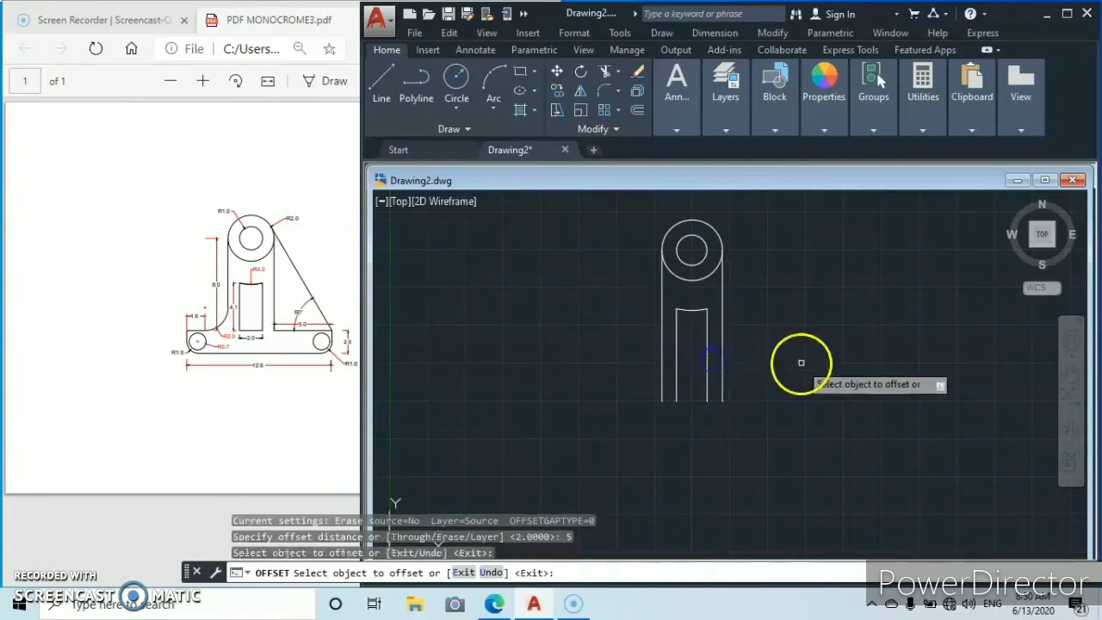
pyautogui.click(721, 357)
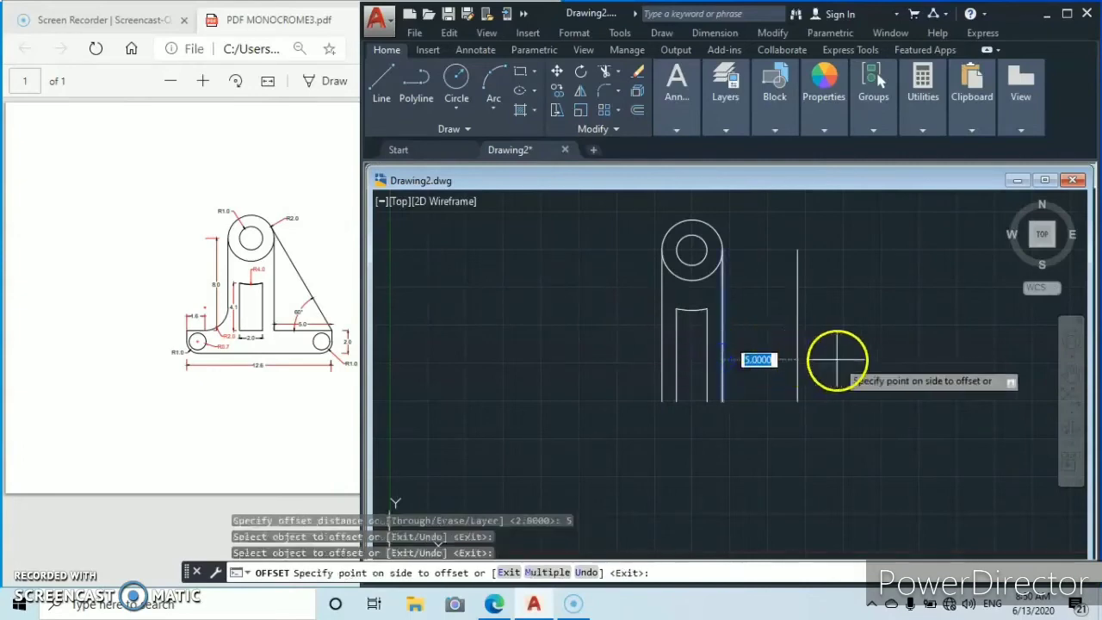
pyautogui.click(836, 364)
pyautogui.press('Escape')
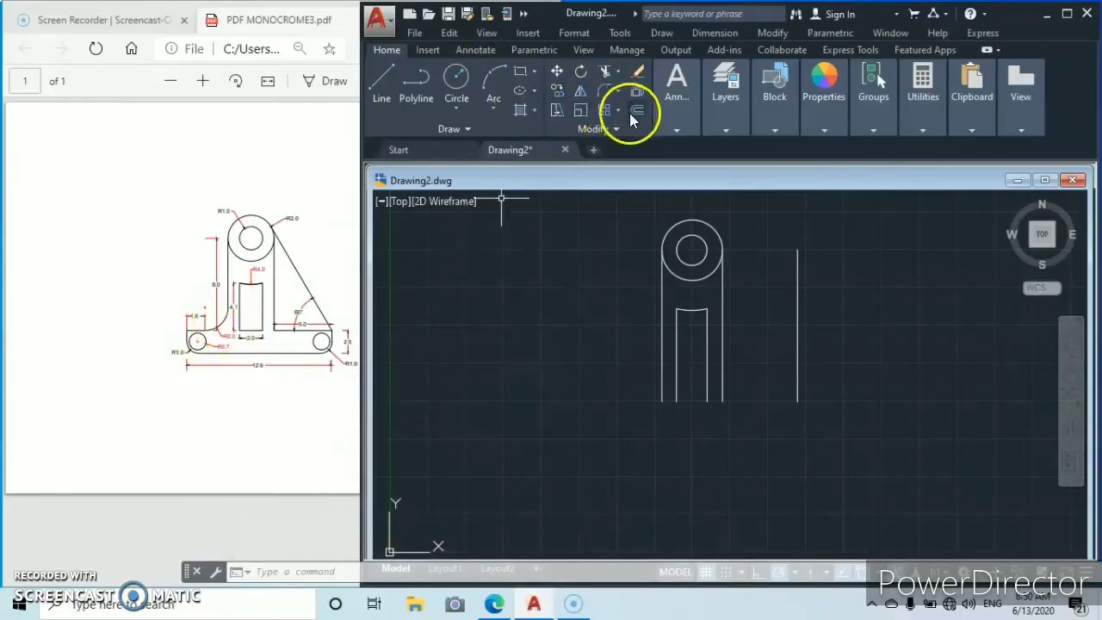
# - Offset the upright's left outer edge by 3.5 to the left
pyautogui.click(637, 112)
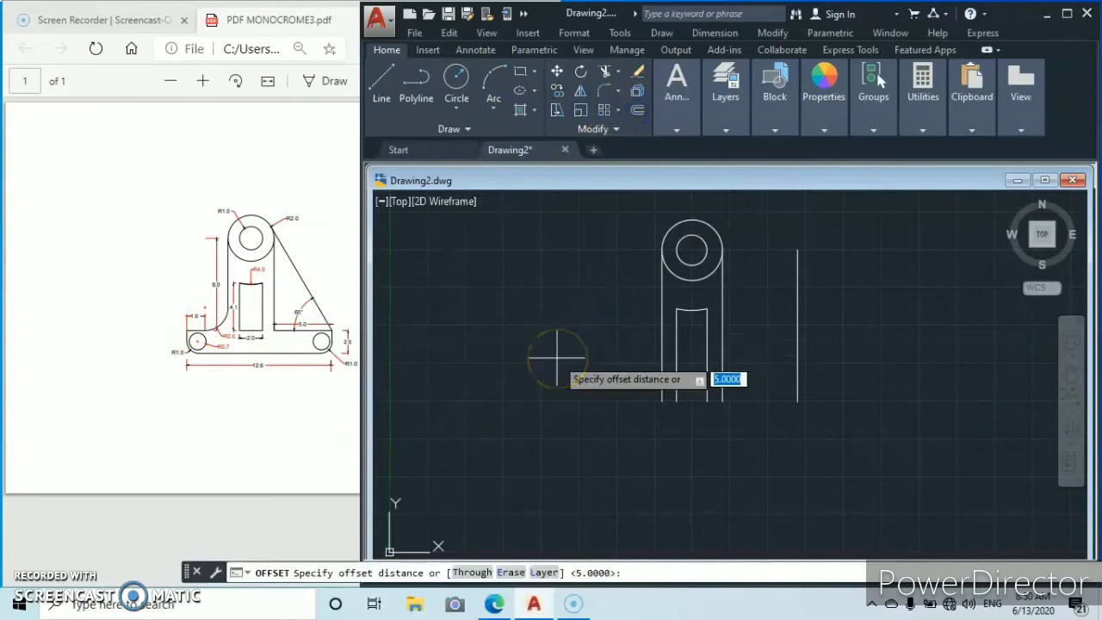
pyautogui.write('3')
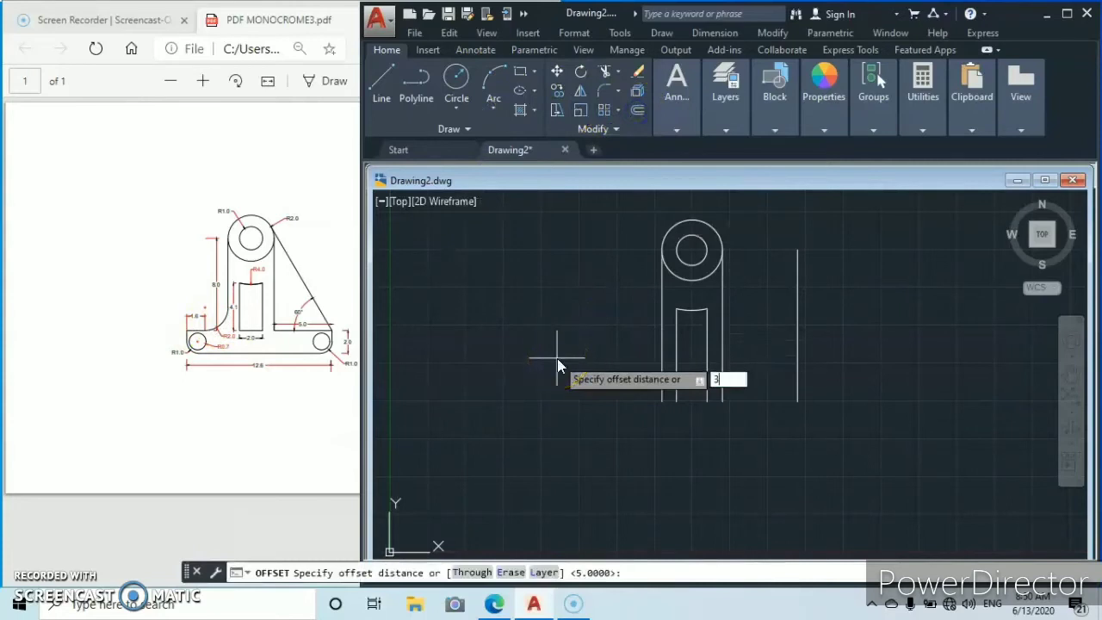
pyautogui.write('.5')
pyautogui.press('Return')
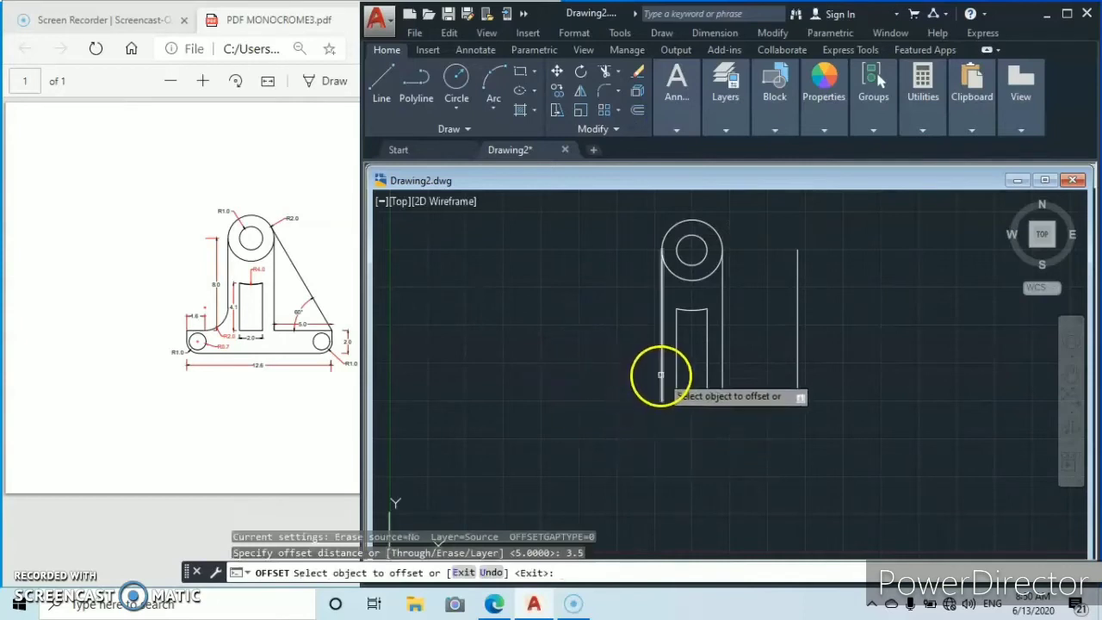
pyautogui.click(661, 376)
pyautogui.click(545, 378)
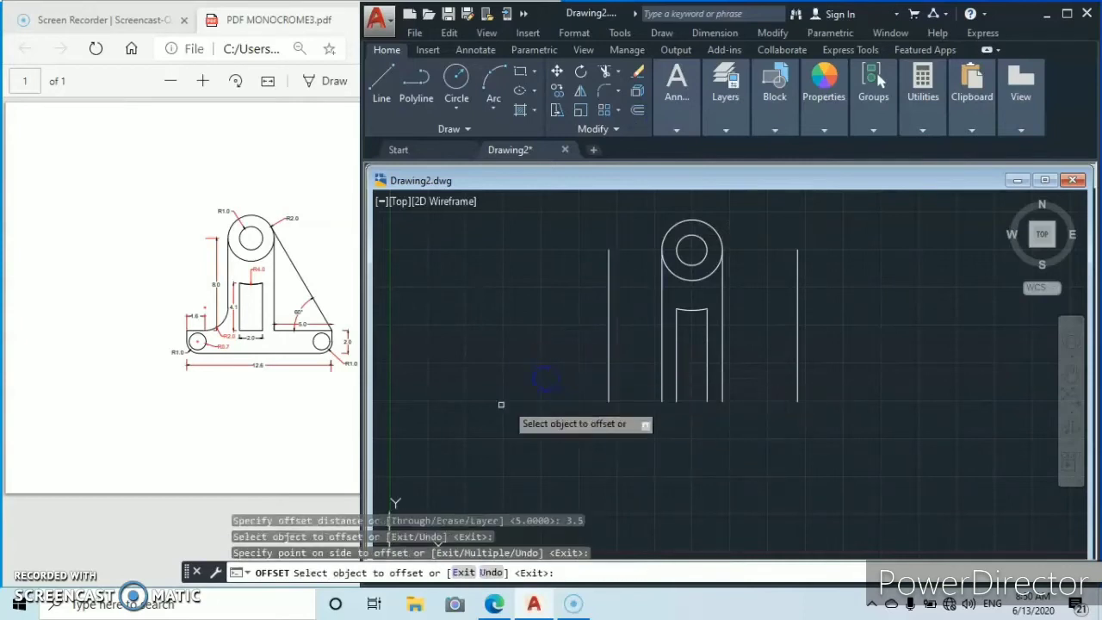
pyautogui.press('Escape')
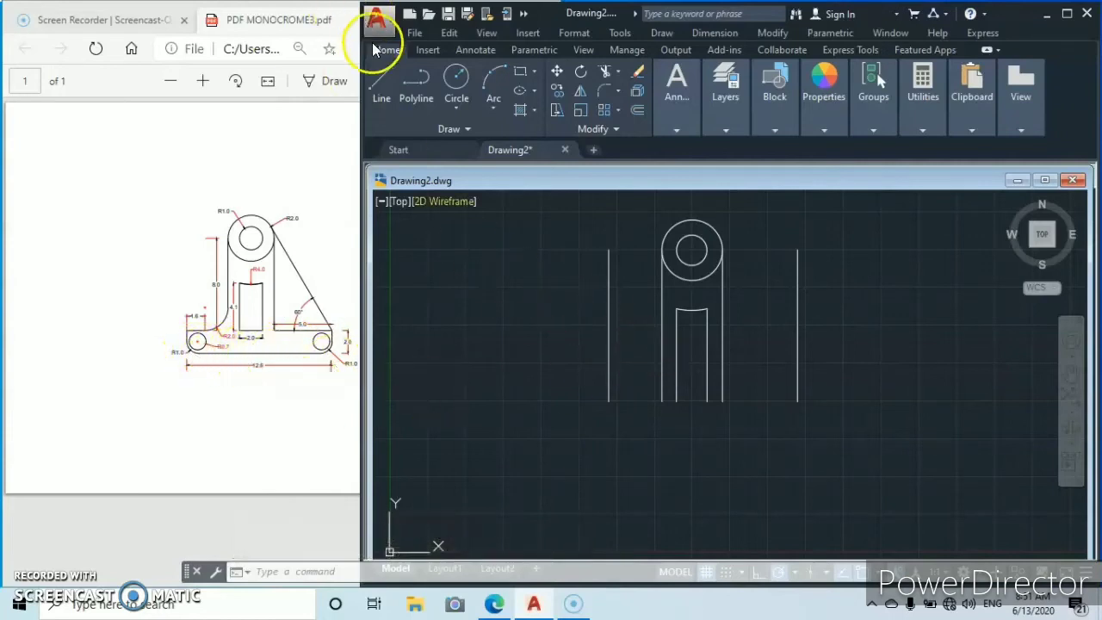
# - Draw the horizontal base line joining the lower ends of the outermost left and right vertical lines
pyautogui.click(383, 86)
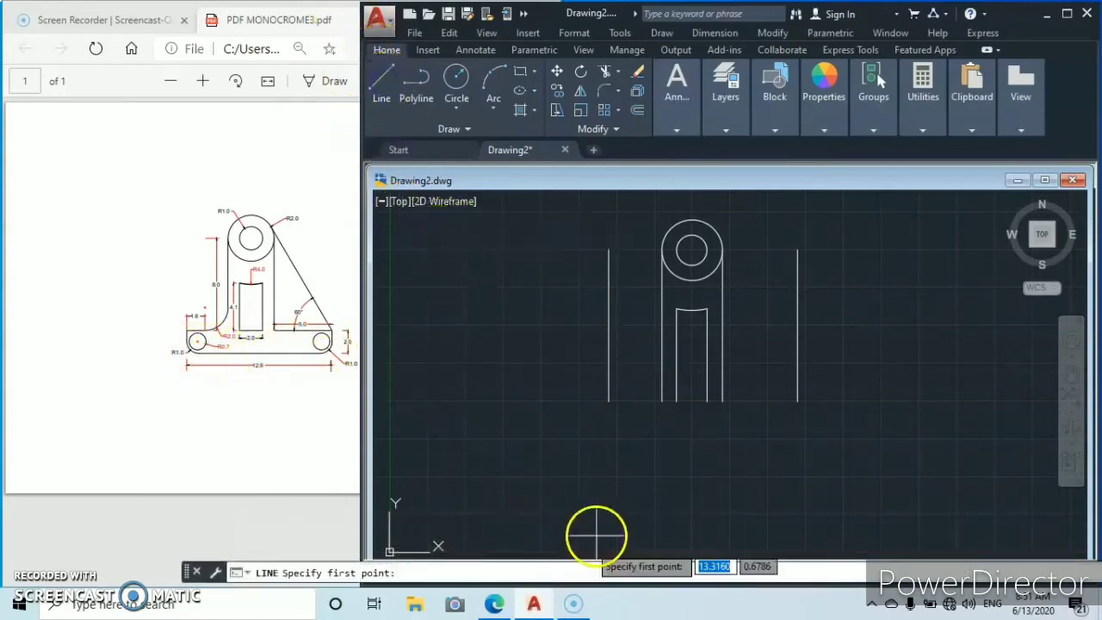
pyautogui.click(607, 401)
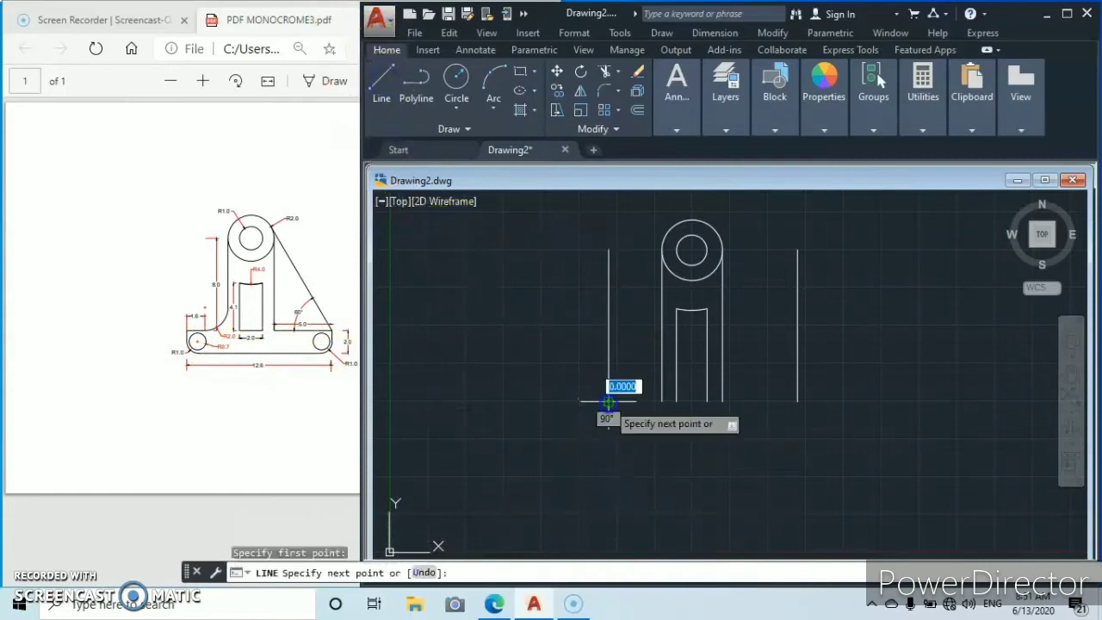
pyautogui.click(797, 401)
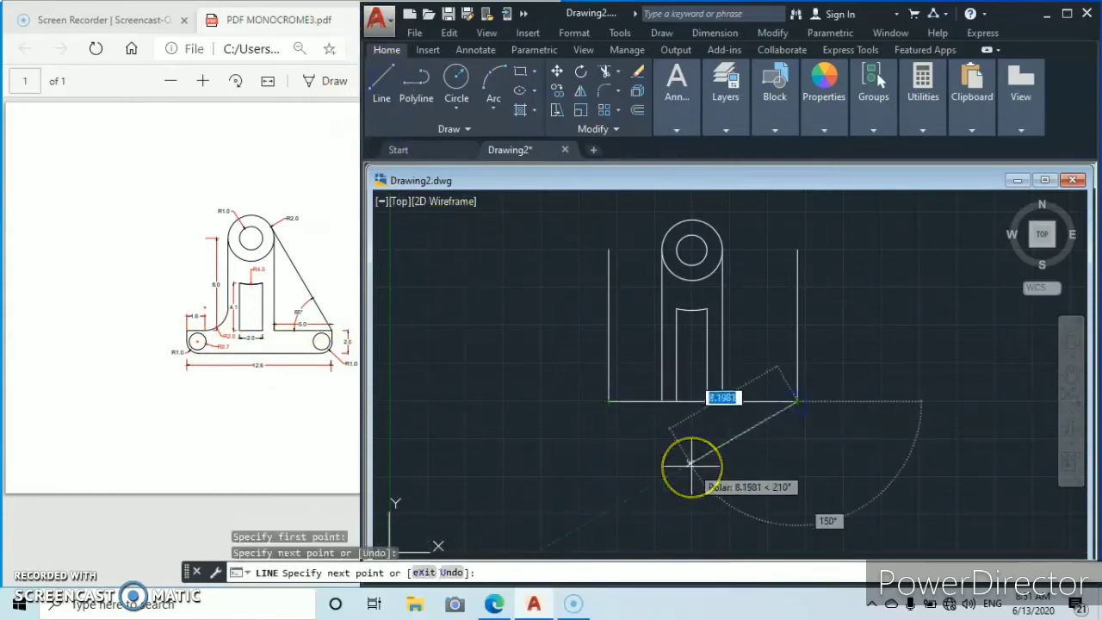
pyautogui.press('Escape')
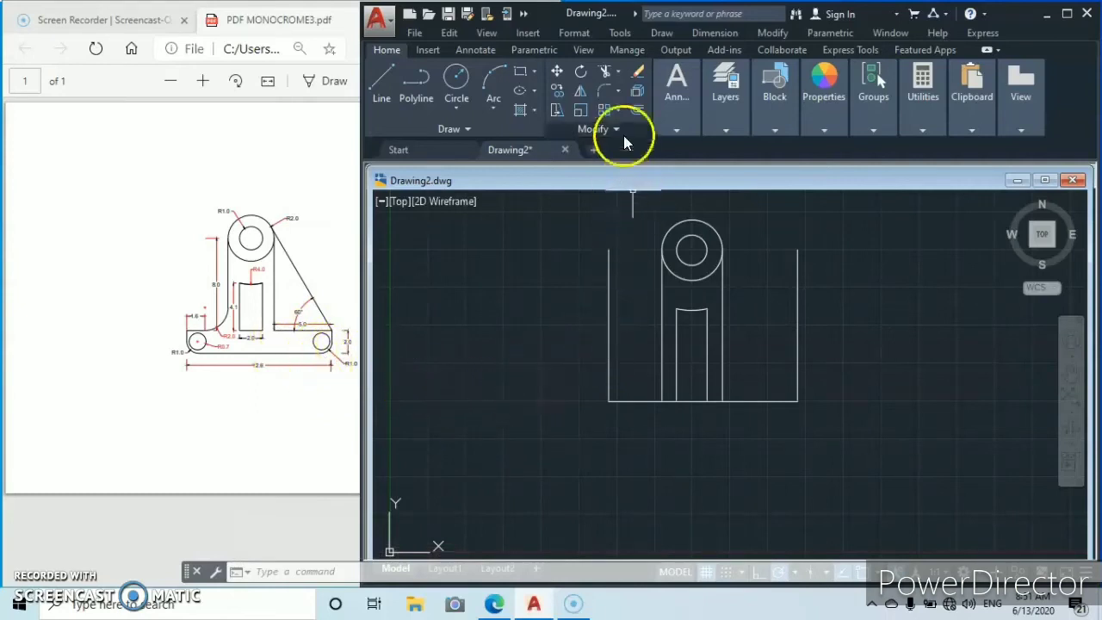
# - Offset the horizontal base line upward by 2 to form the top edge of the base
pyautogui.click(637, 110)
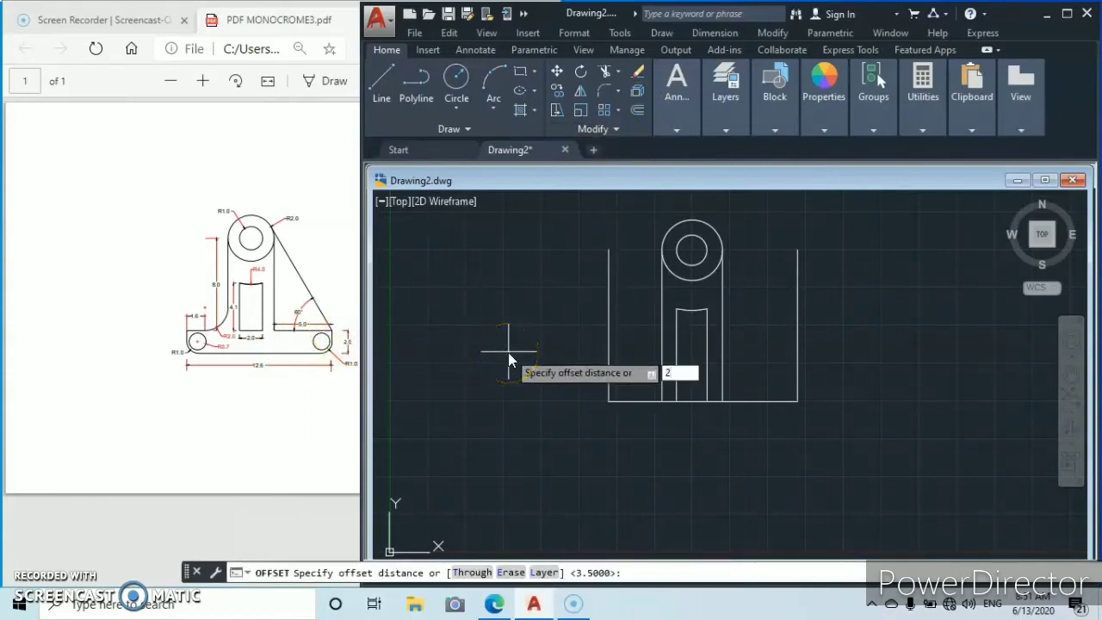
pyautogui.press('Return')
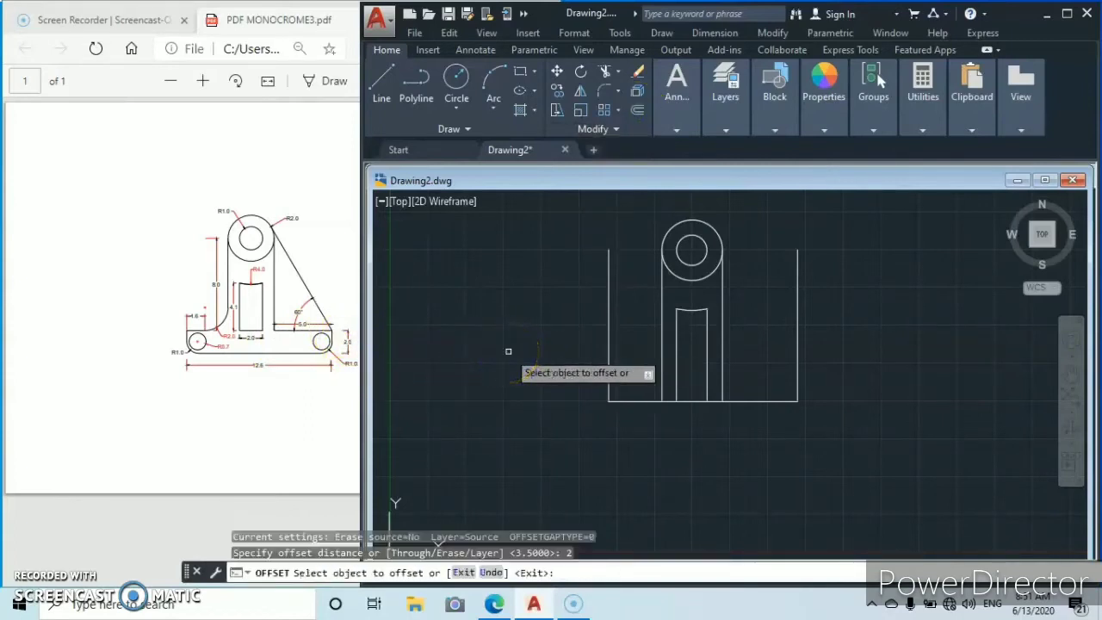
pyautogui.click(750, 402)
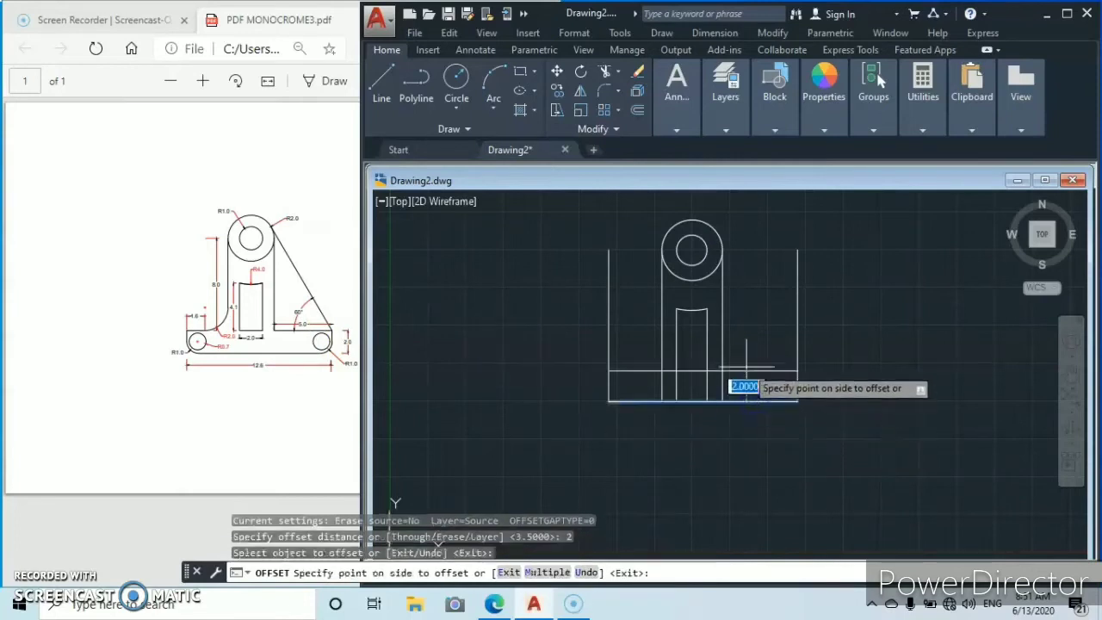
pyautogui.click(740, 379)
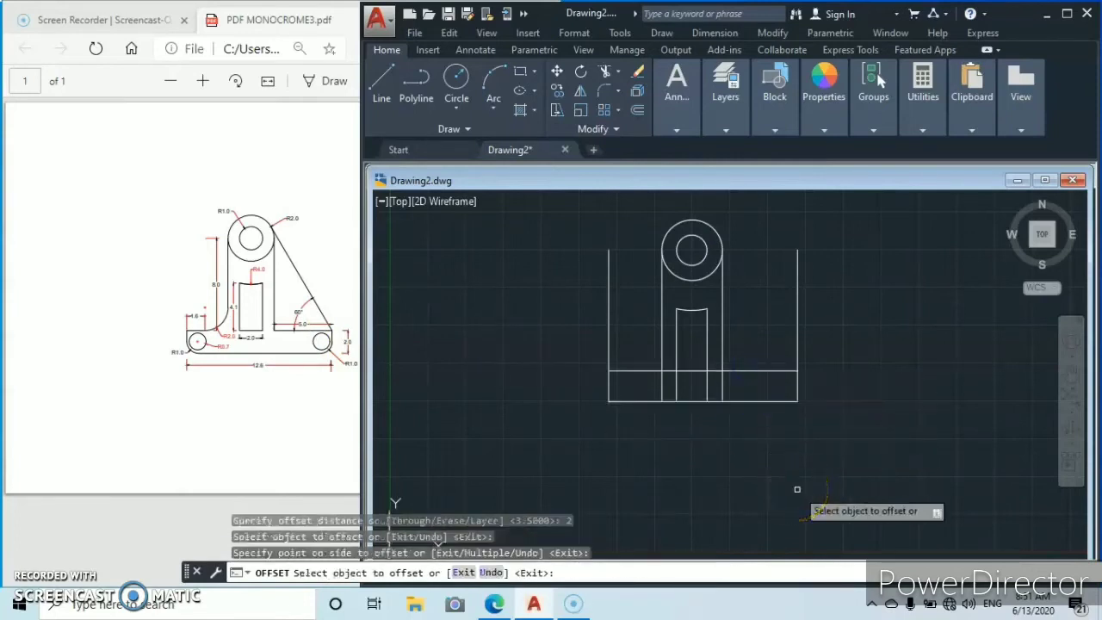
pyautogui.press('Escape')
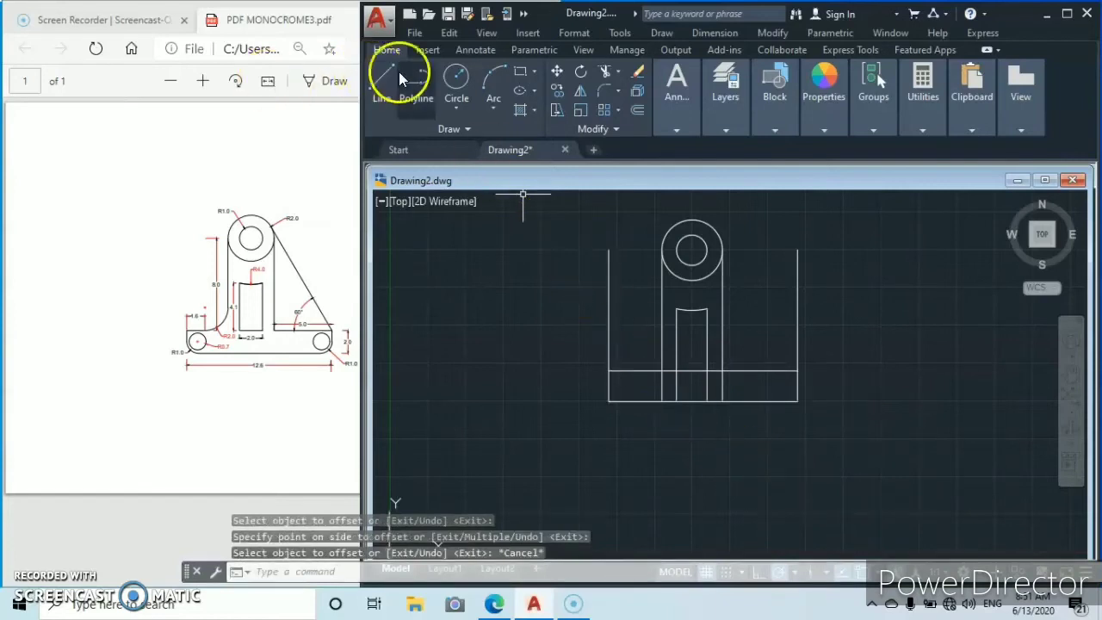
# - Trim the slot sides and upright edges where they run through the base, between its two horizontal lines
pyautogui.click(604, 71)
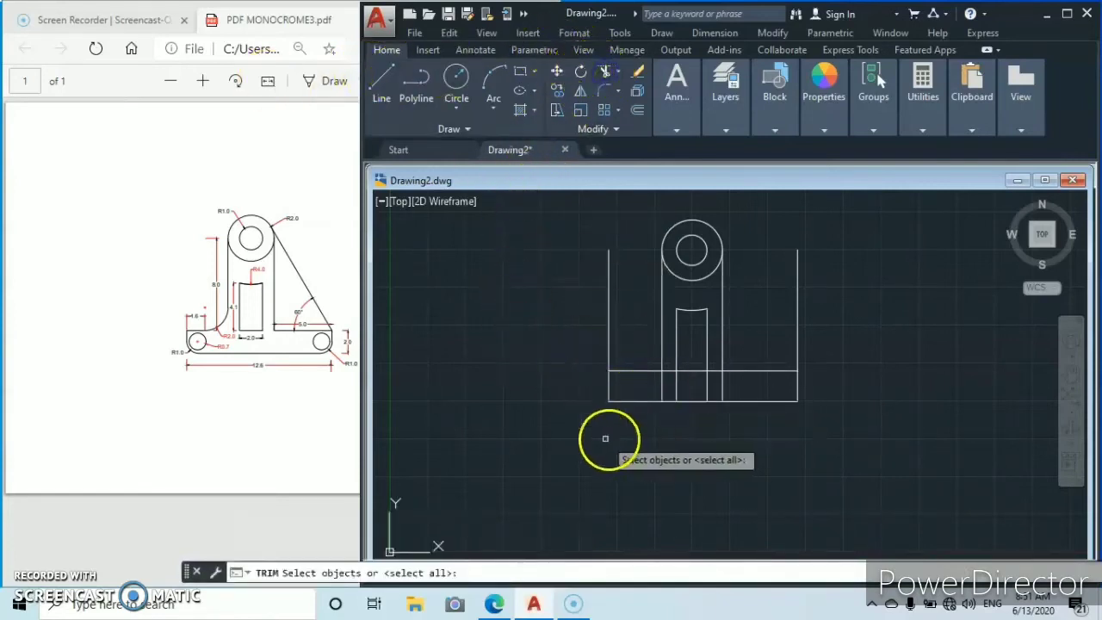
pyautogui.press('Return')
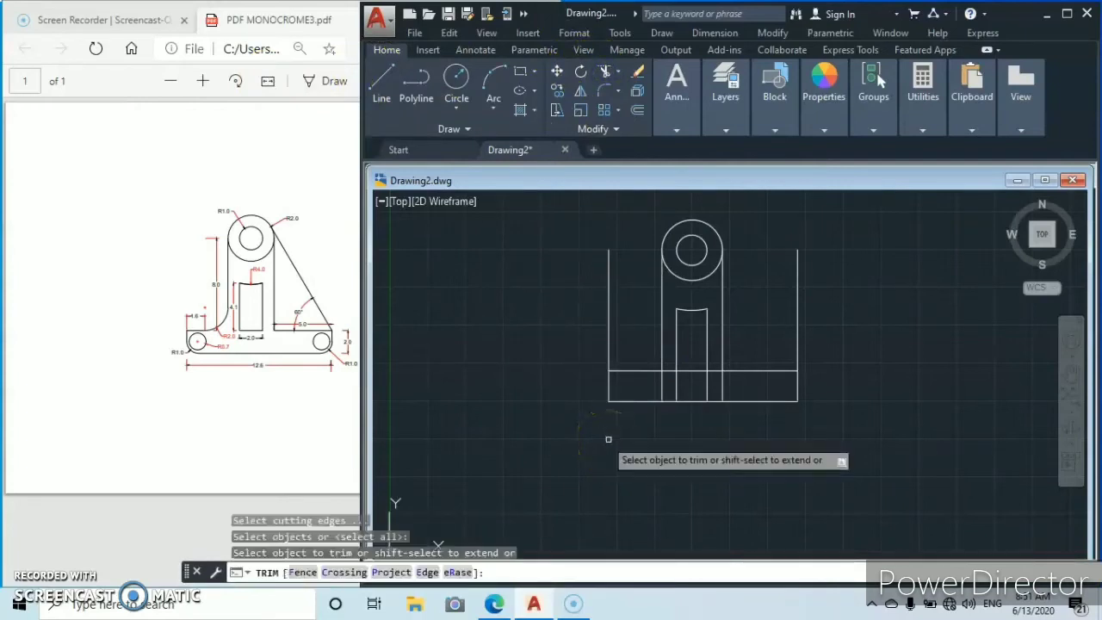
pyautogui.click(660, 385)
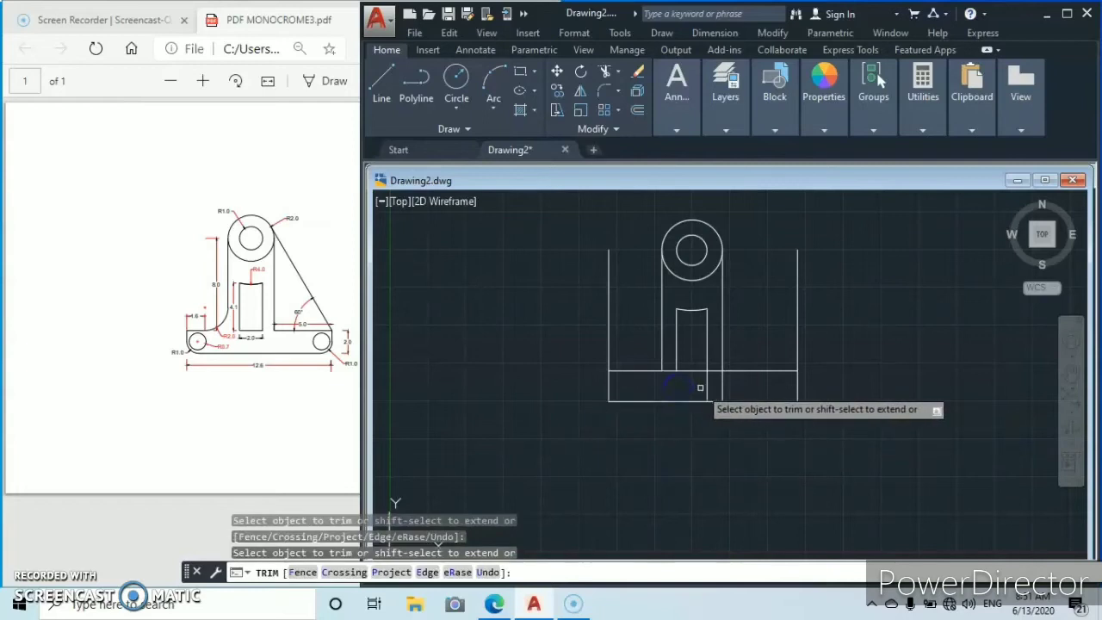
pyautogui.click(708, 386)
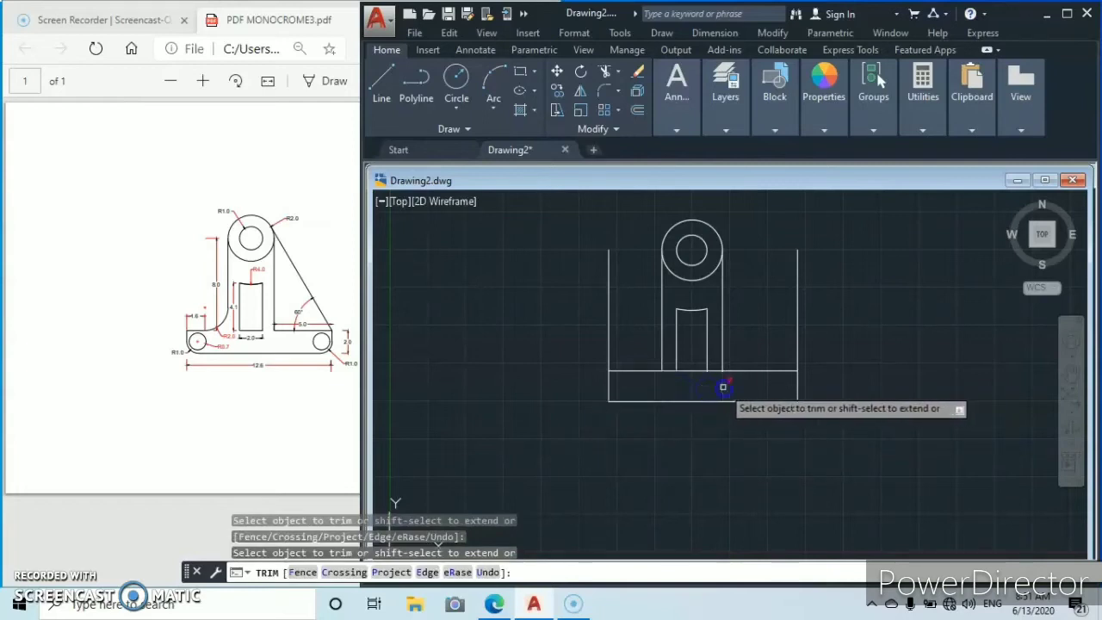
pyautogui.click(723, 387)
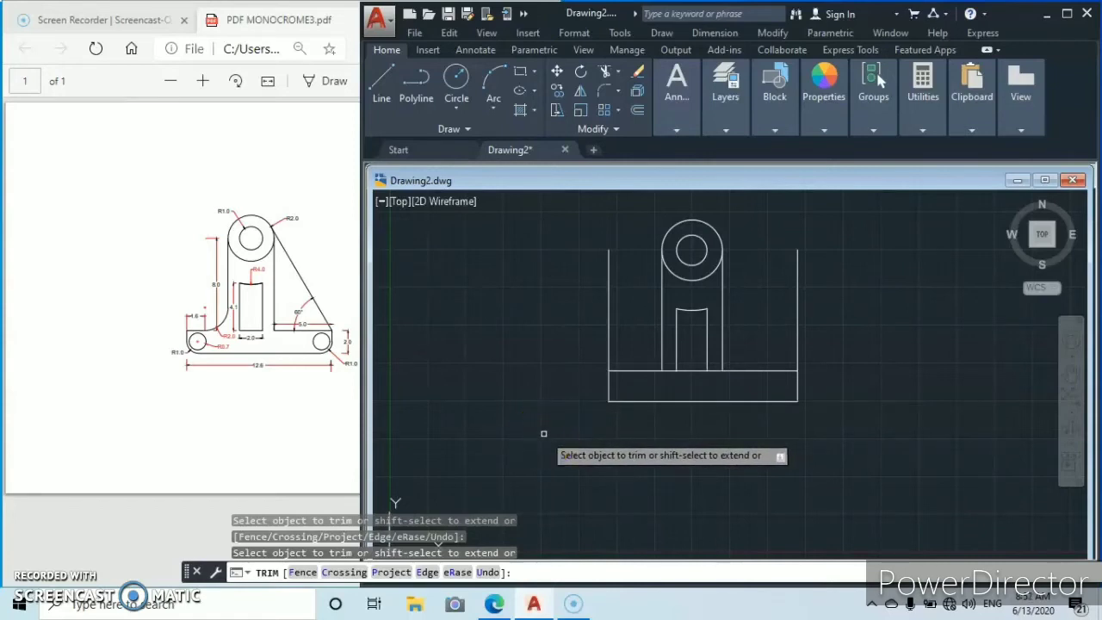
pyautogui.press('Escape')
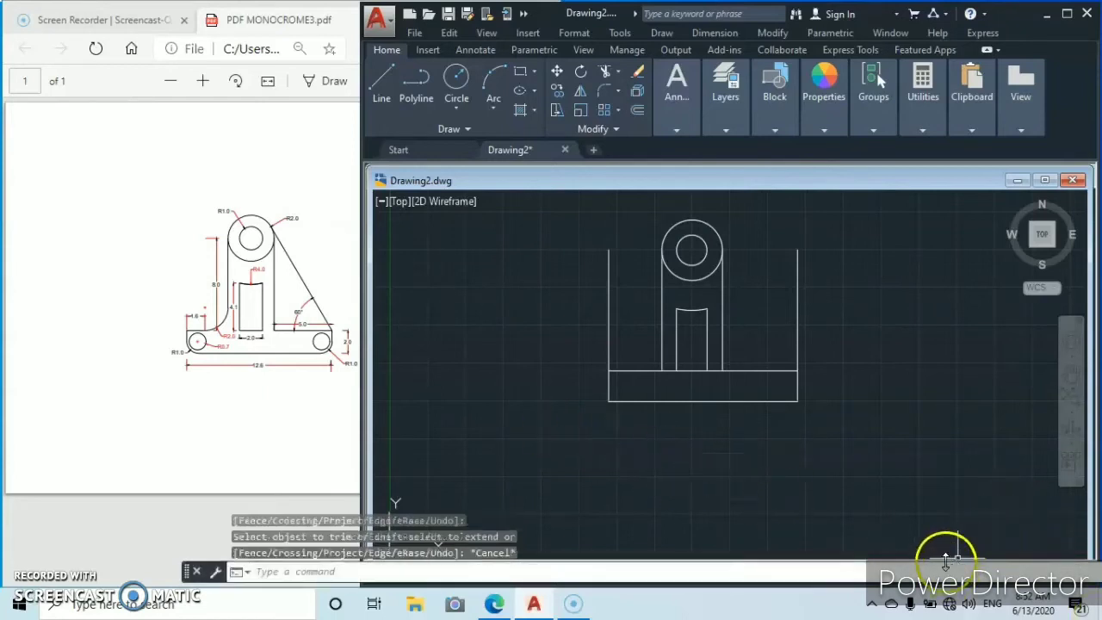
# - Enable the Tangent object snap and disable Endpoint, Midpoint, Center and Nearest, leaving Extension on
pyautogui.moveTo(943, 580)
pyautogui.mouseDown()
pyautogui.moveTo(941, 544)
pyautogui.moveTo(936, 562)
pyautogui.mouseUp()
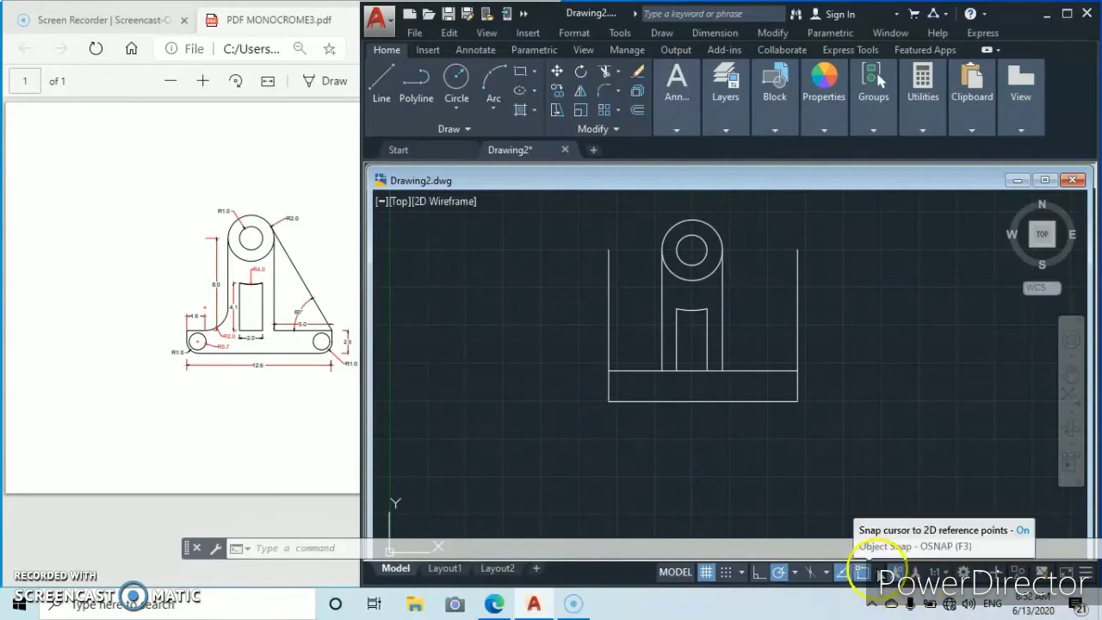
pyautogui.click(877, 570)
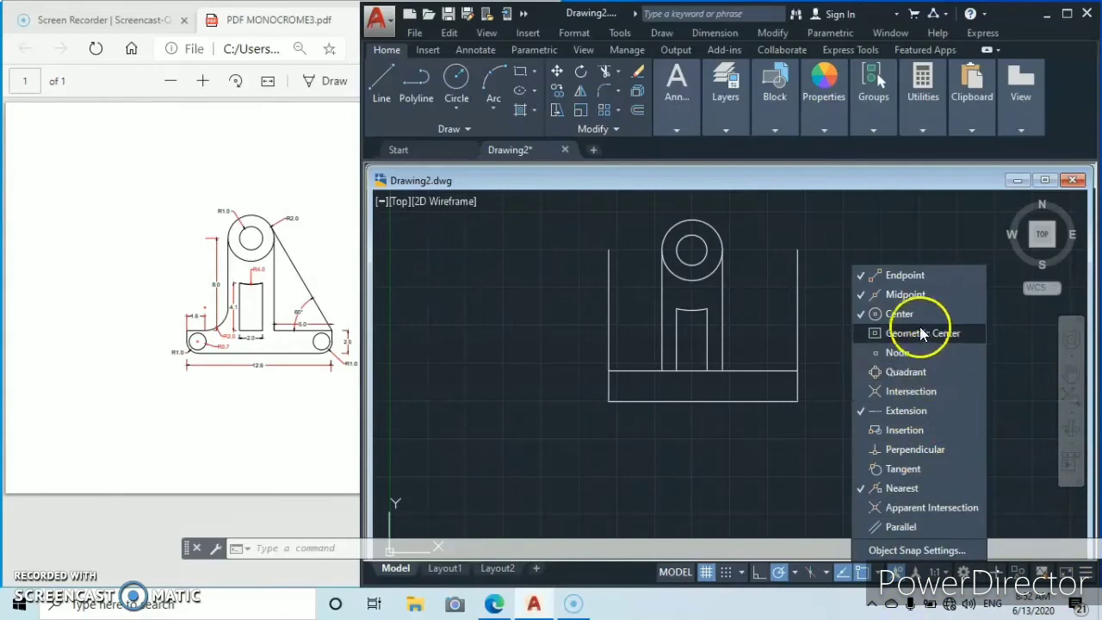
pyautogui.click(863, 468)
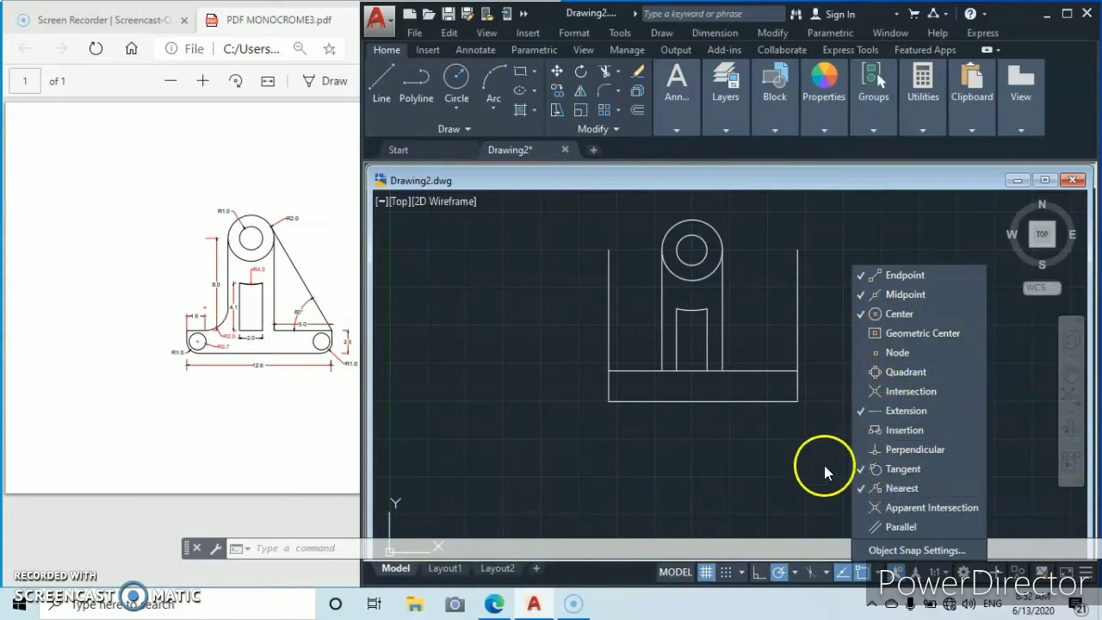
pyautogui.click(854, 314)
pyautogui.click(856, 293)
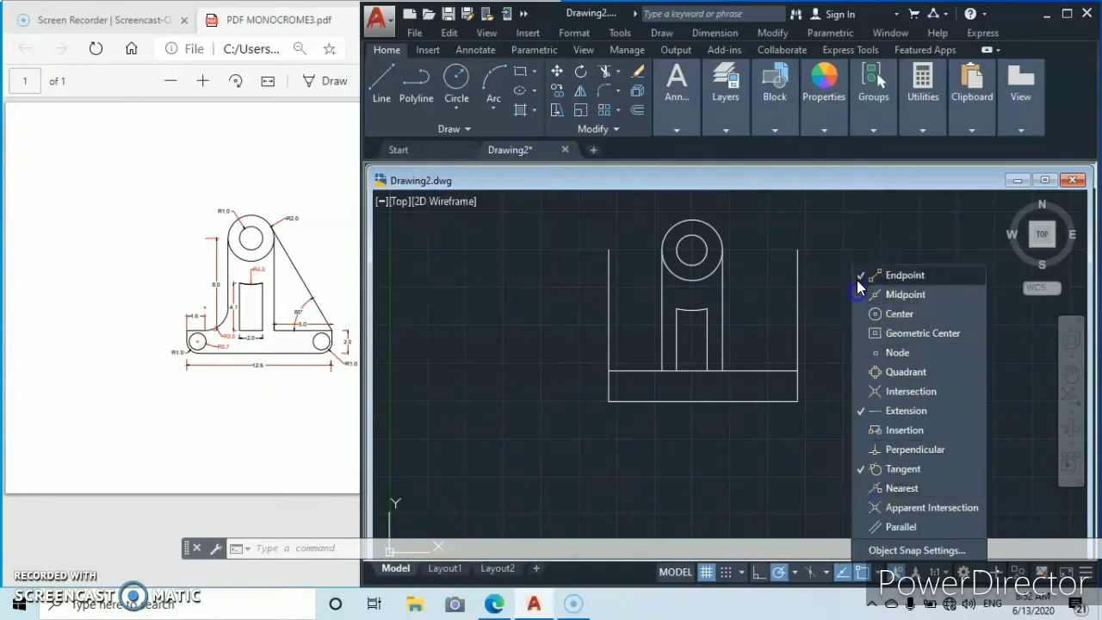
pyautogui.click(861, 274)
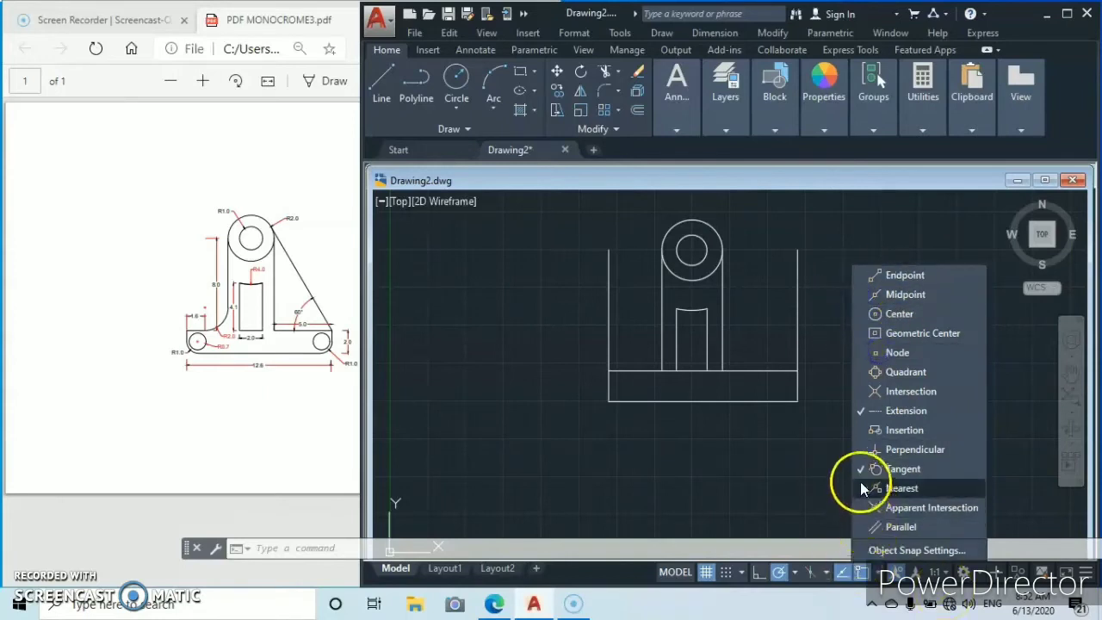
pyautogui.click(824, 300)
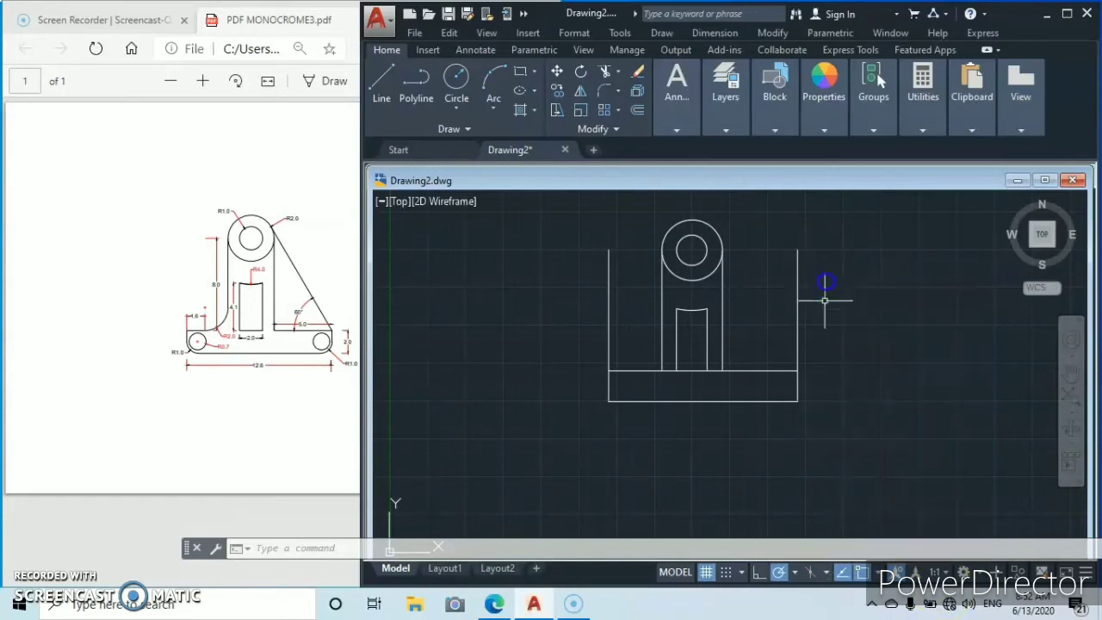
# - Draw a line tangent to the ring's outer circle down to the base's upper right corner, re-enabling Endpoint and Midpoint snaps for its end
pyautogui.click(383, 84)
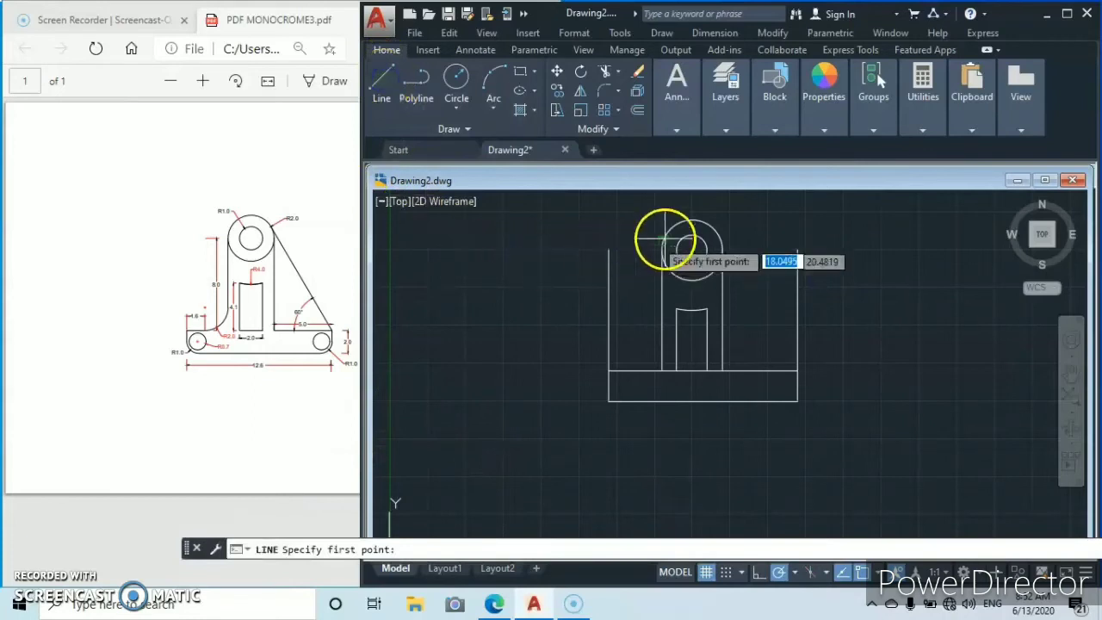
pyautogui.click(702, 225)
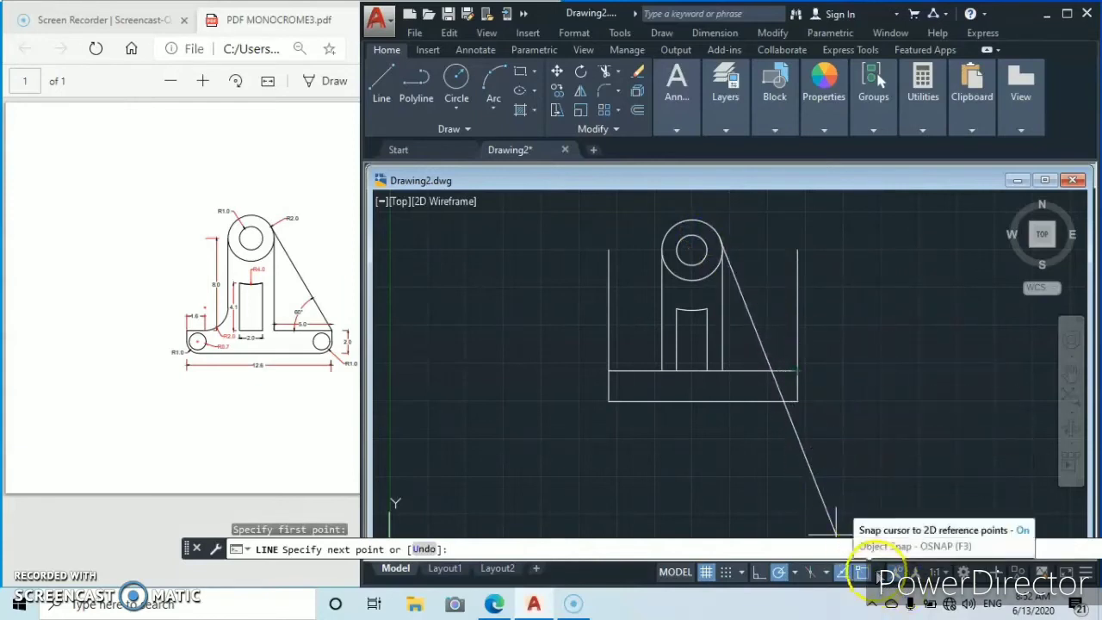
pyautogui.click(878, 572)
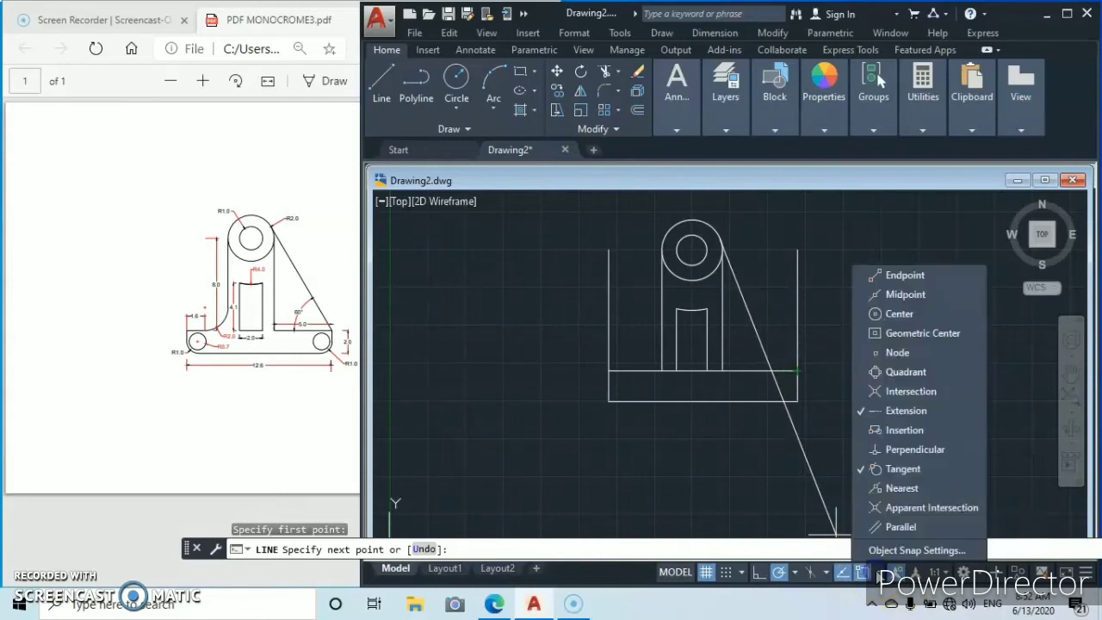
pyautogui.click(865, 274)
pyautogui.click(864, 294)
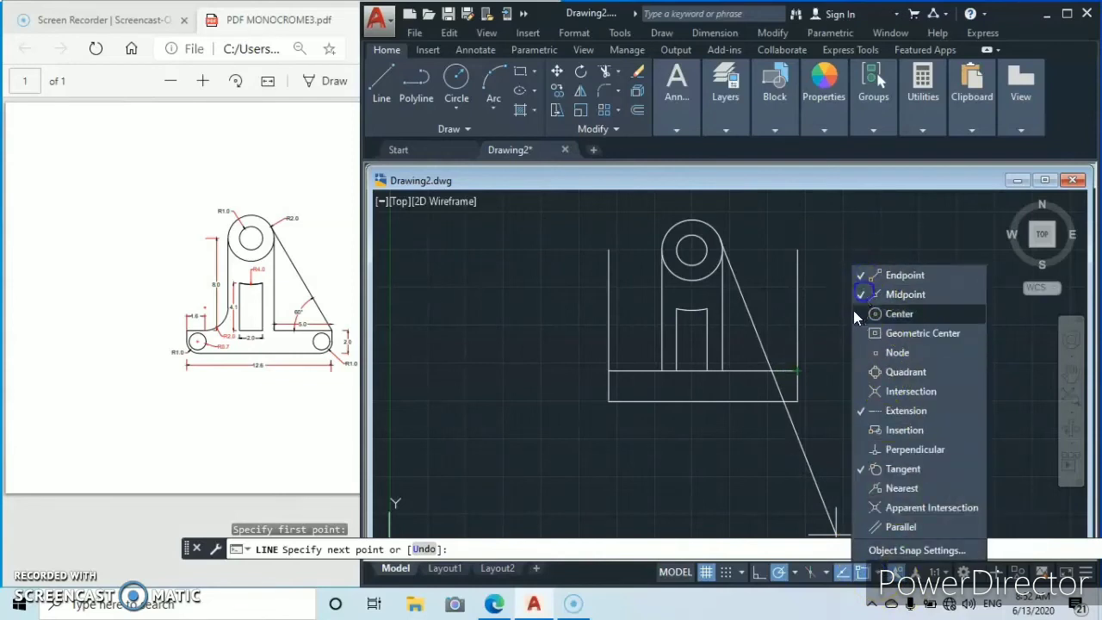
pyautogui.click(797, 370)
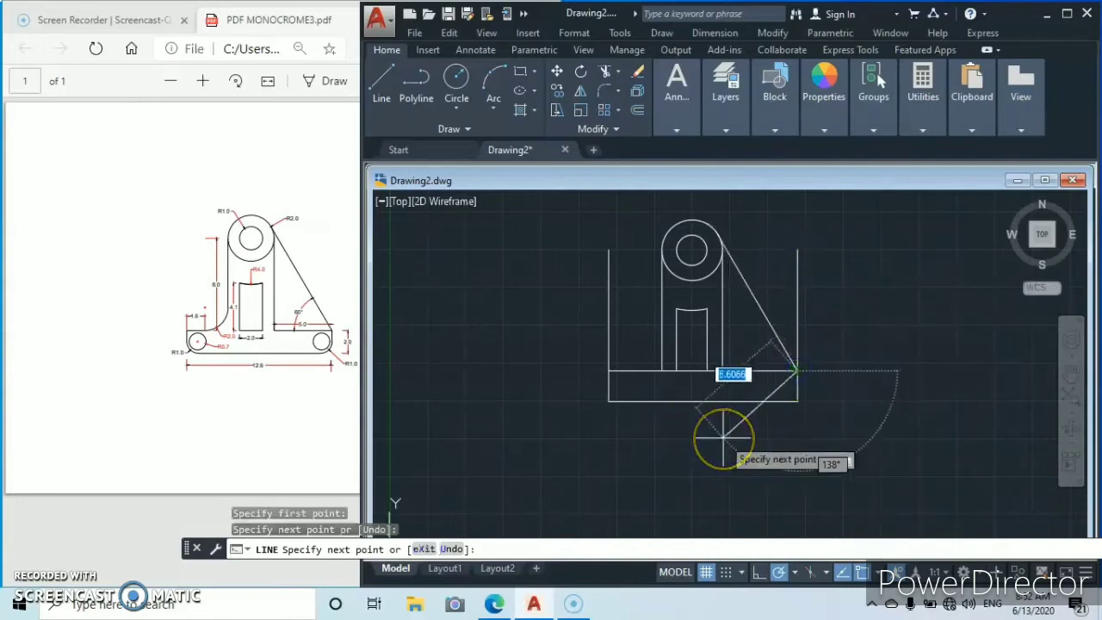
pyautogui.press('Escape')
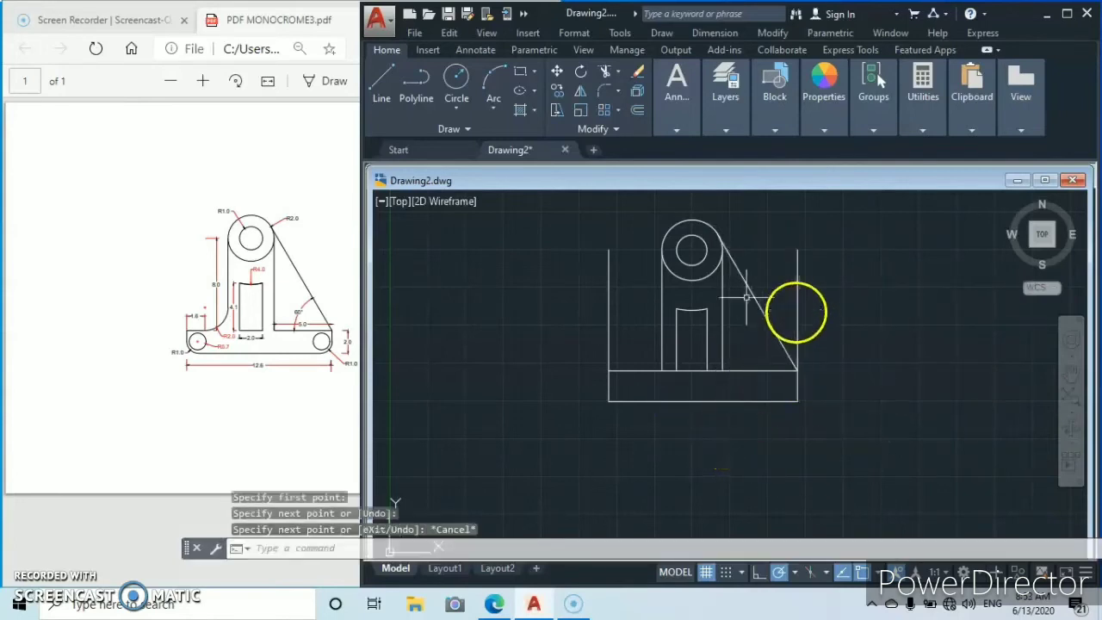
# - Trim the outermost left and right vertical lines where they extend above the base's upper edge
pyautogui.click(605, 71)
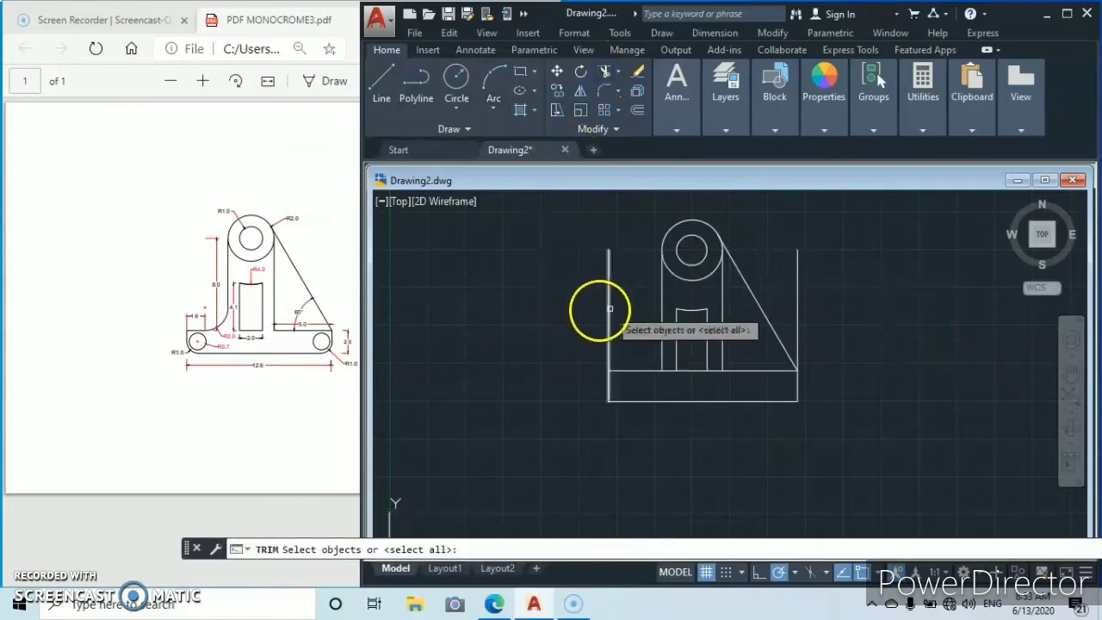
pyautogui.press('Return')
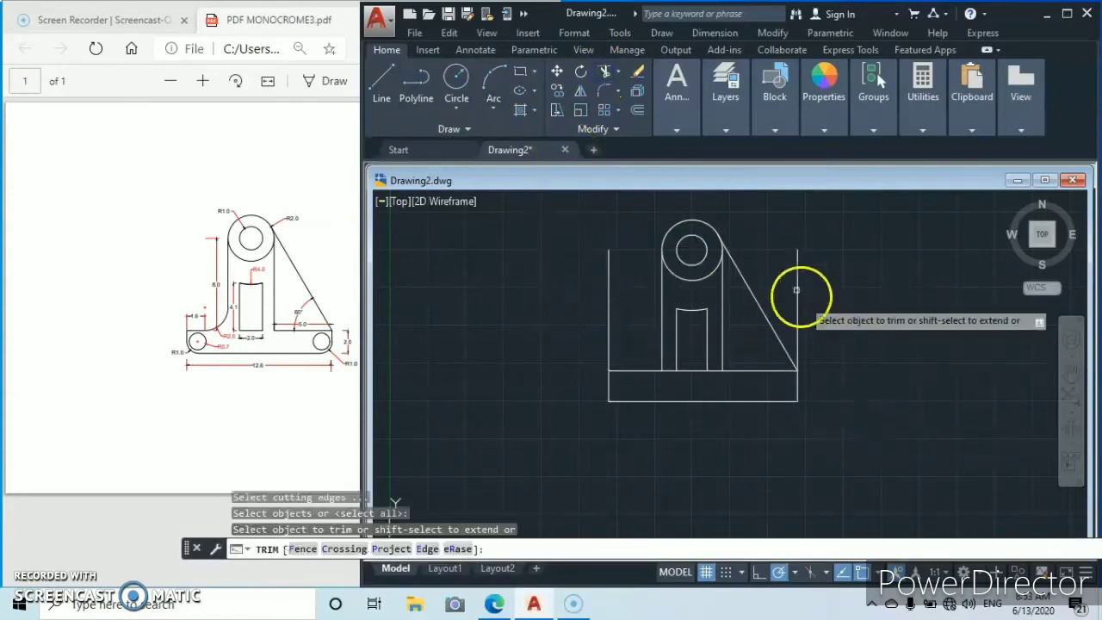
pyautogui.click(795, 282)
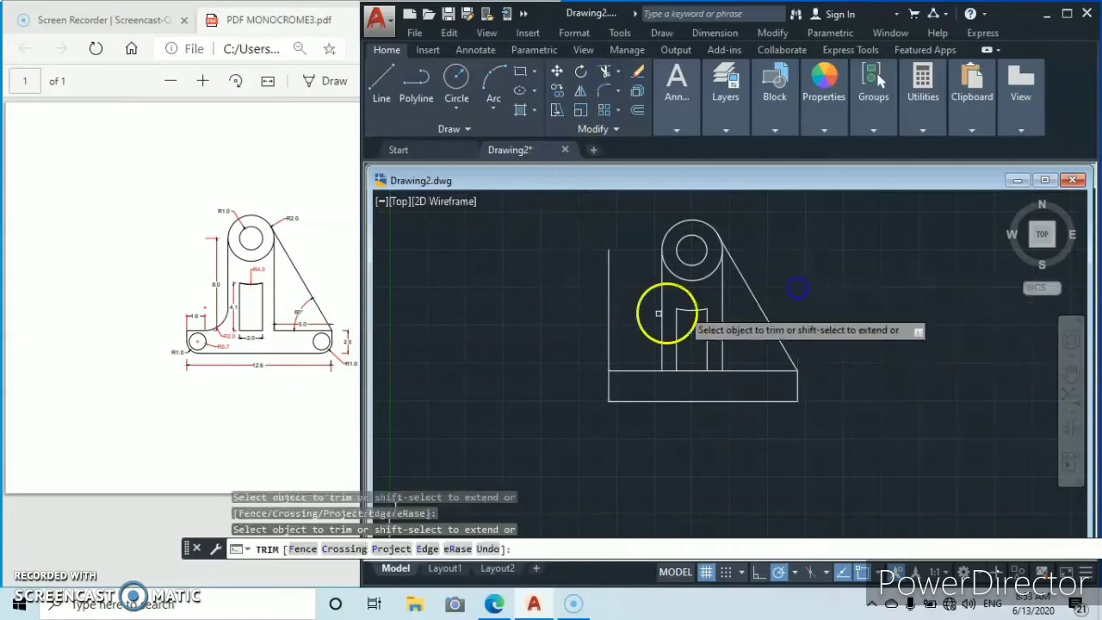
pyautogui.click(609, 311)
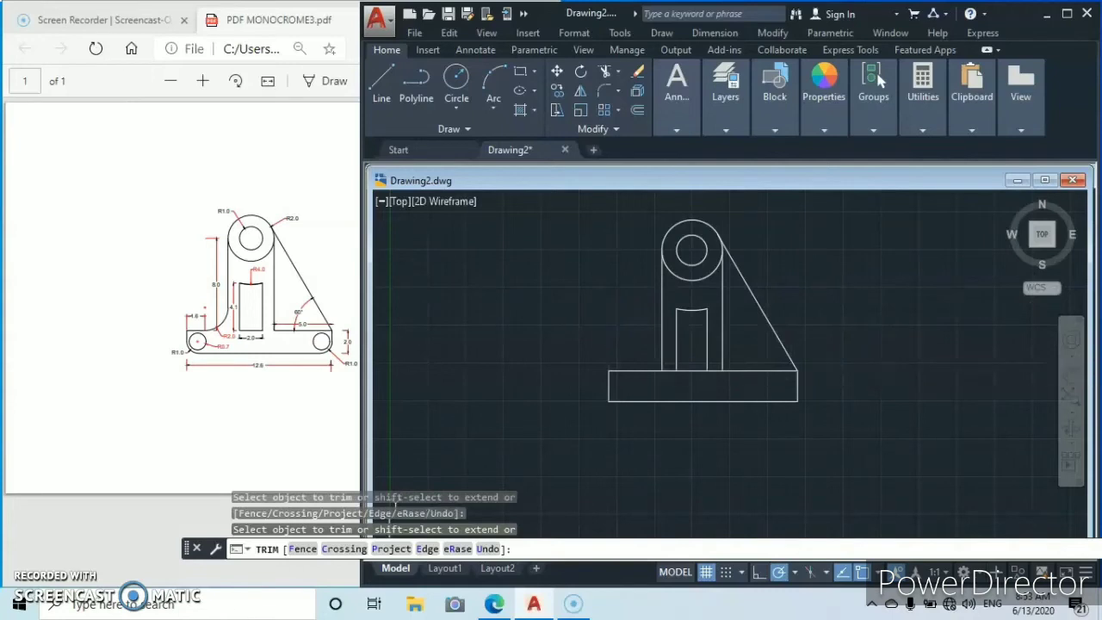
pyautogui.press('Escape')
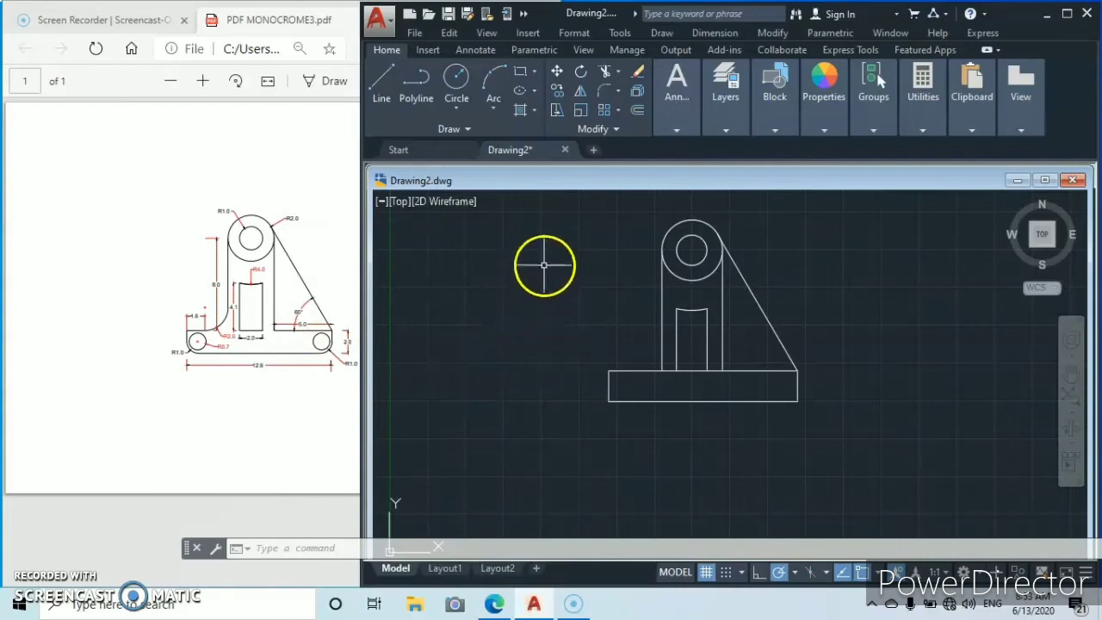
# - Fillet the base's lower left corner with a radius of 1
pyautogui.click(605, 93)
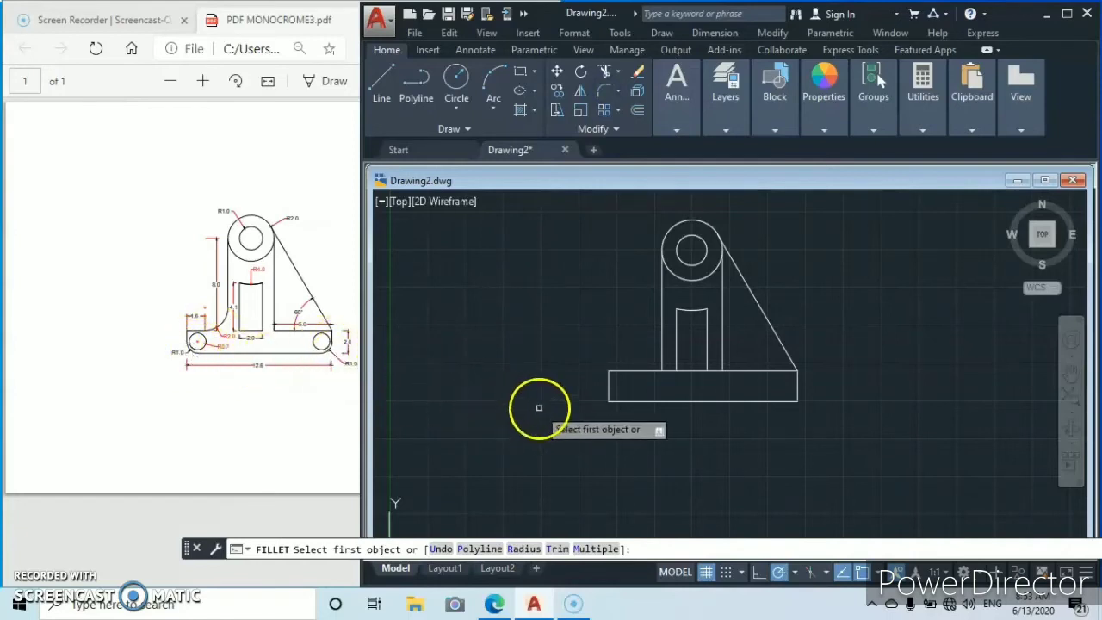
pyautogui.click(607, 390)
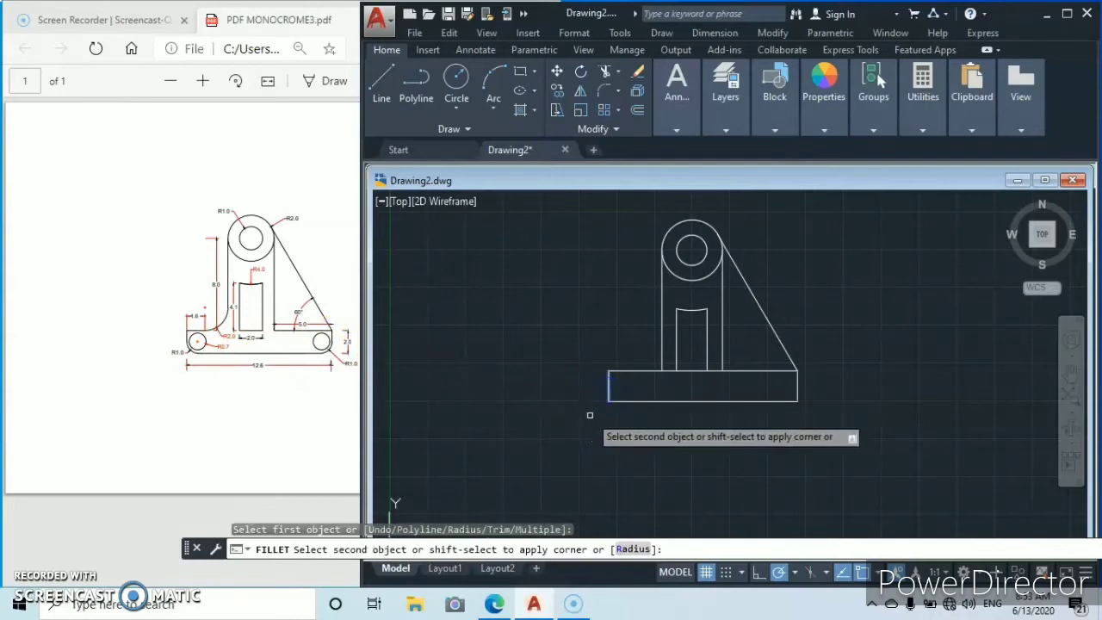
pyautogui.click(633, 549)
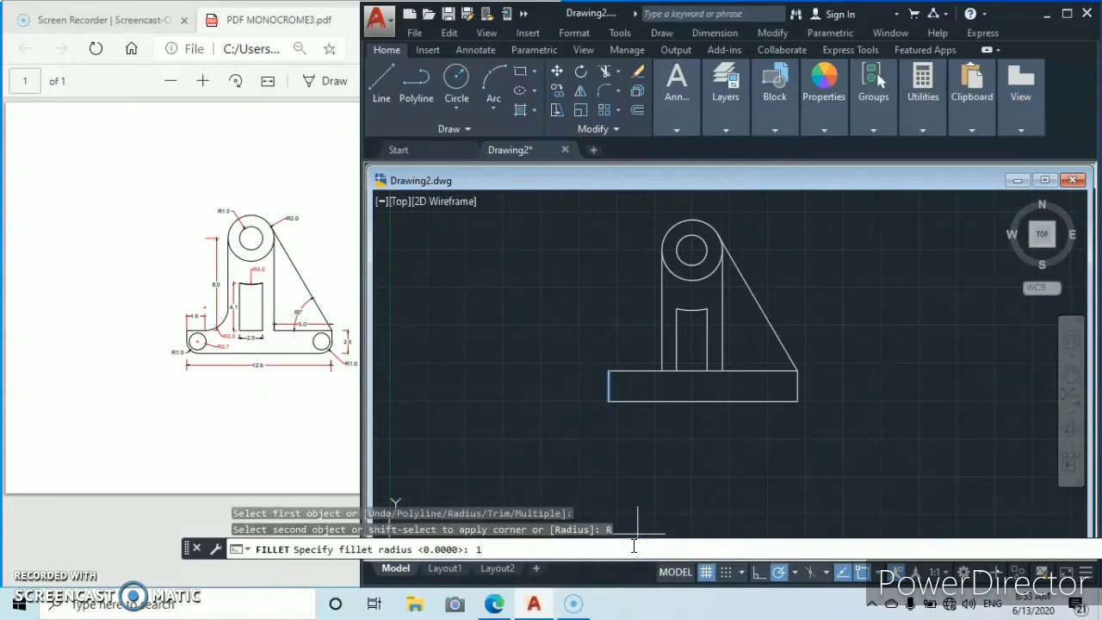
pyautogui.press('Return')
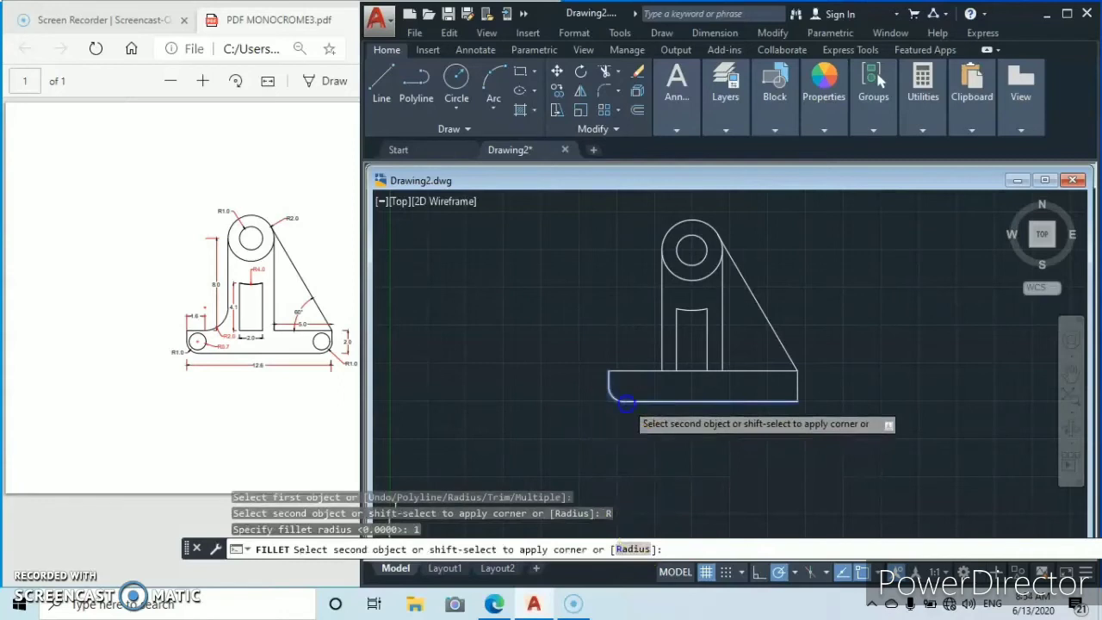
pyautogui.click(626, 402)
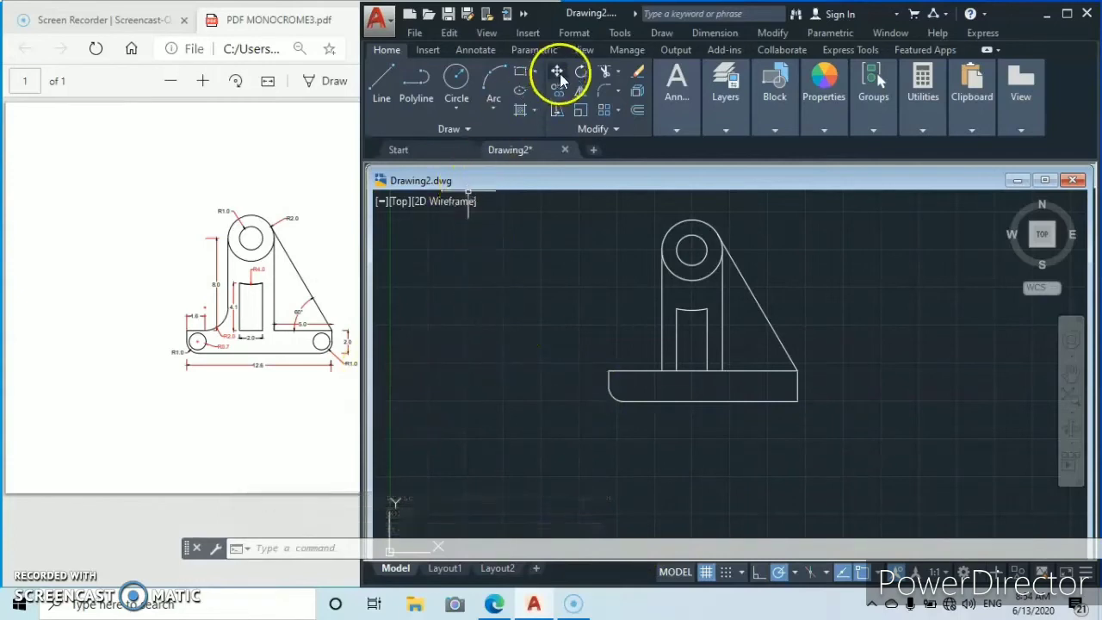
# - Fillet the base's lower right corner with the same radius of 1
pyautogui.click(605, 91)
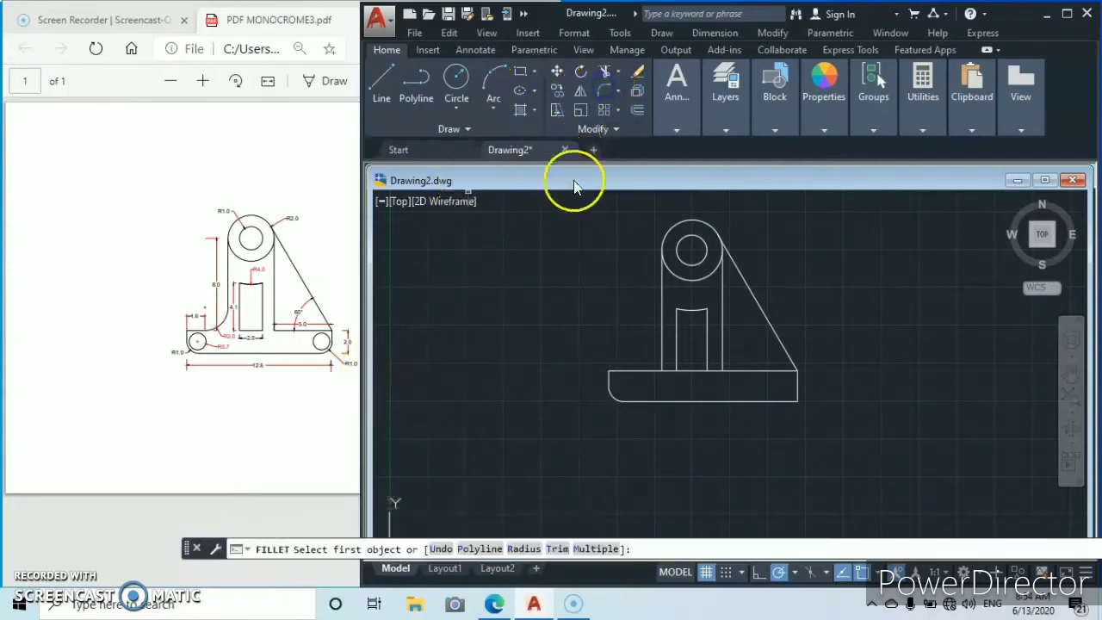
pyautogui.click(796, 386)
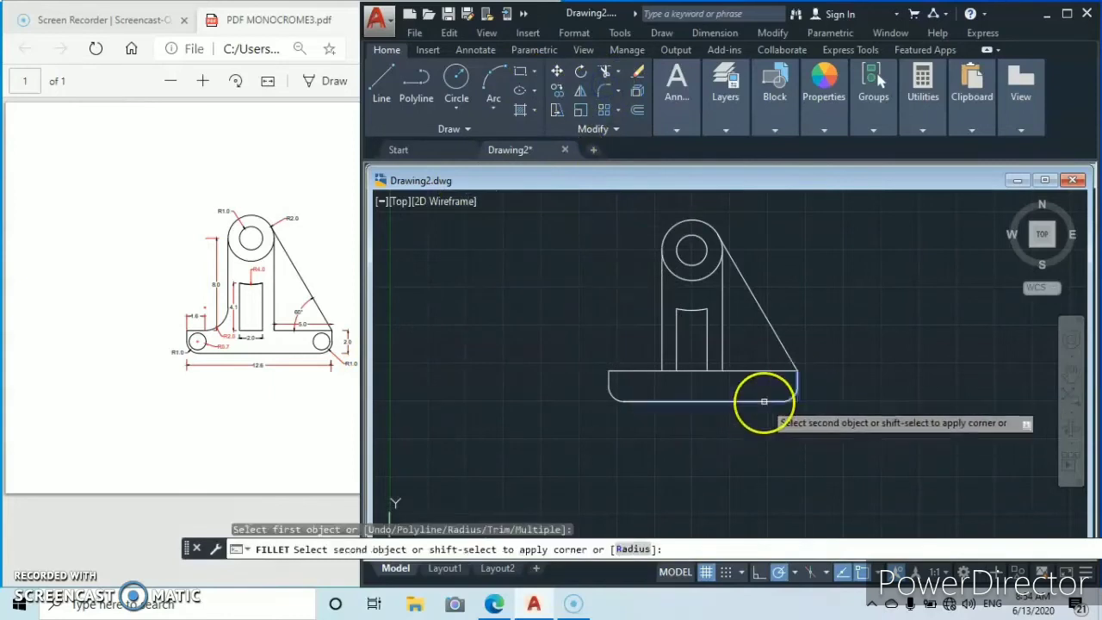
pyautogui.click(764, 401)
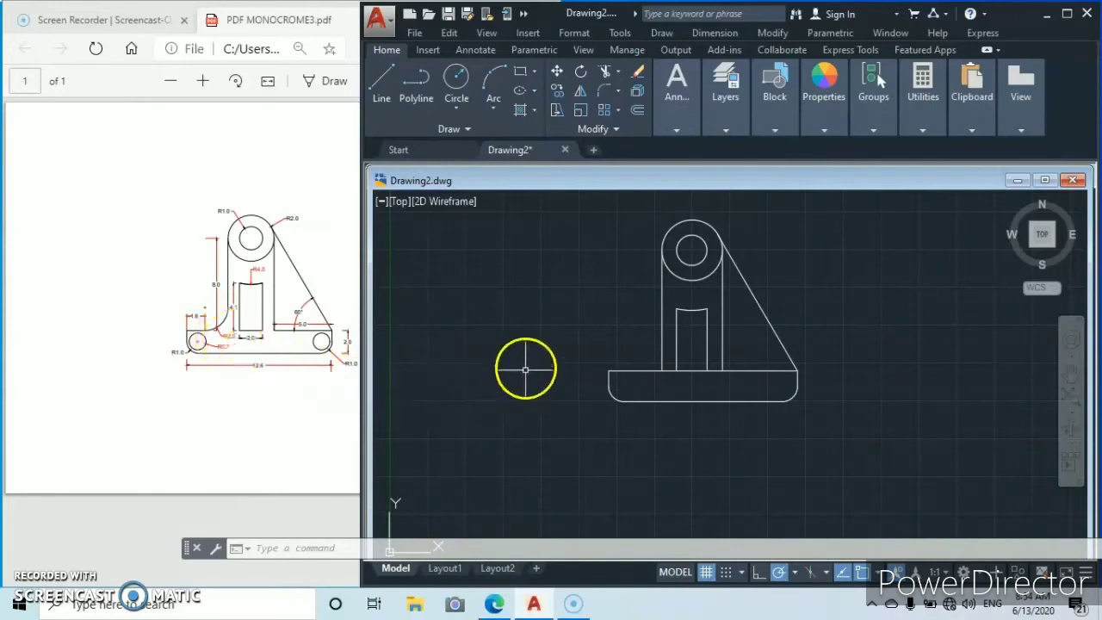
# - Fillet the corner between the upright's left edge and the base's upper edge with a radius of 2
pyautogui.click(602, 101)
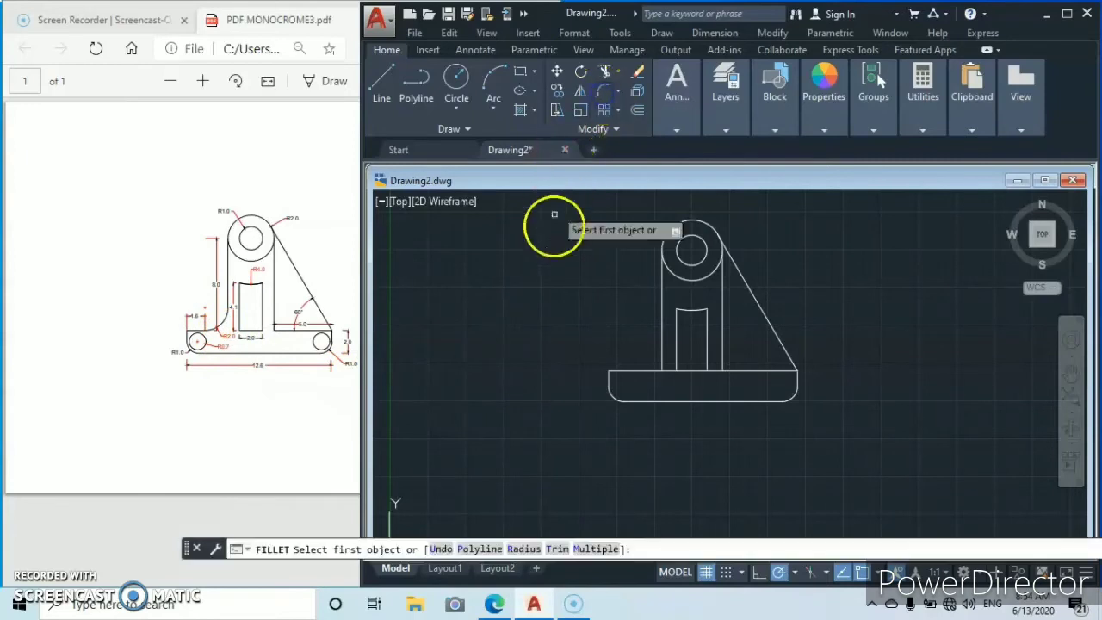
pyautogui.click(660, 344)
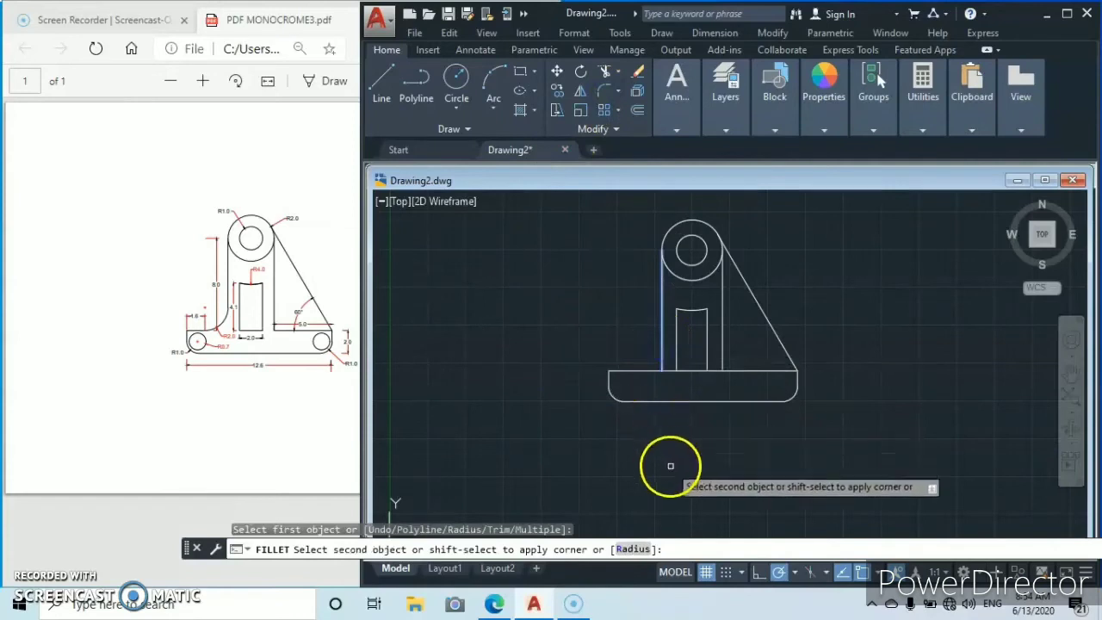
pyautogui.click(633, 549)
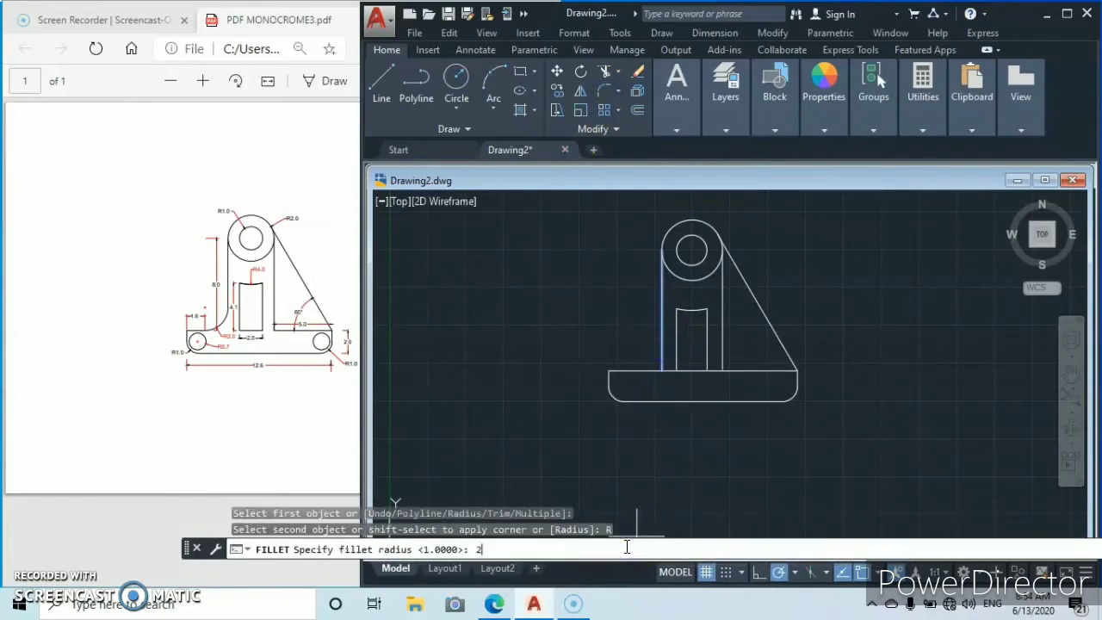
pyautogui.press('Return')
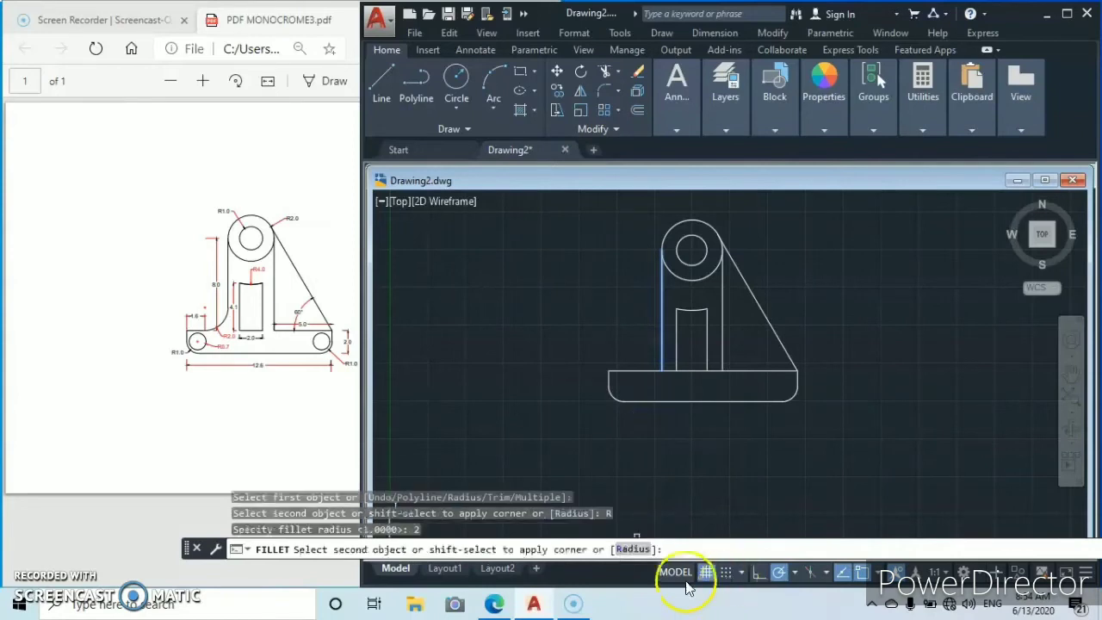
pyautogui.click(635, 372)
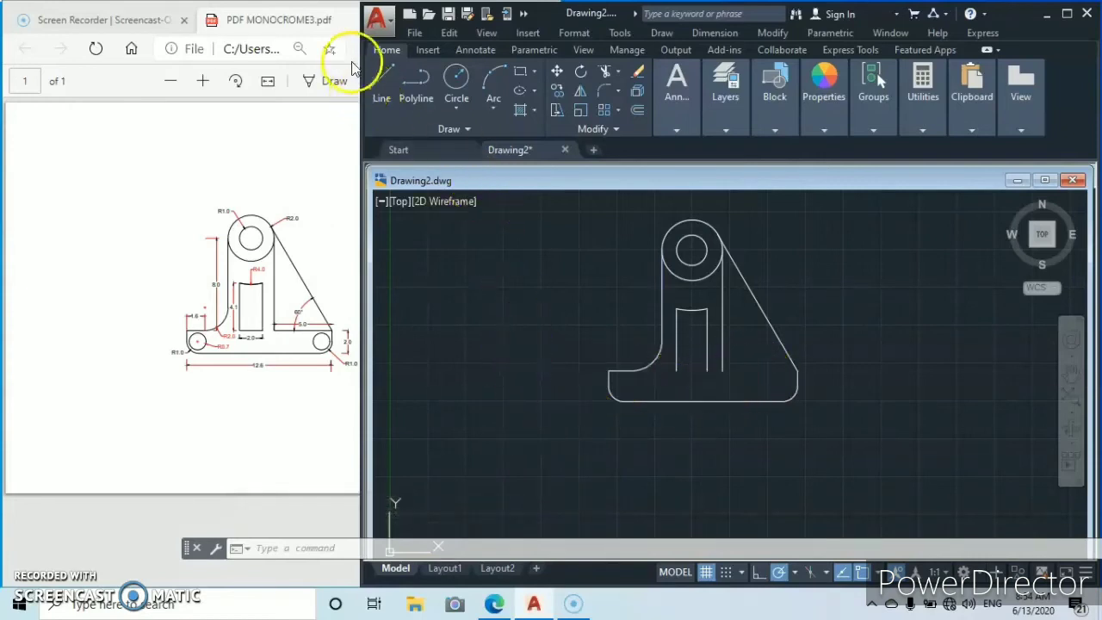
# - Draw a horizontal line joining the lower ends of the slot's two sides to close the slot
pyautogui.click(383, 82)
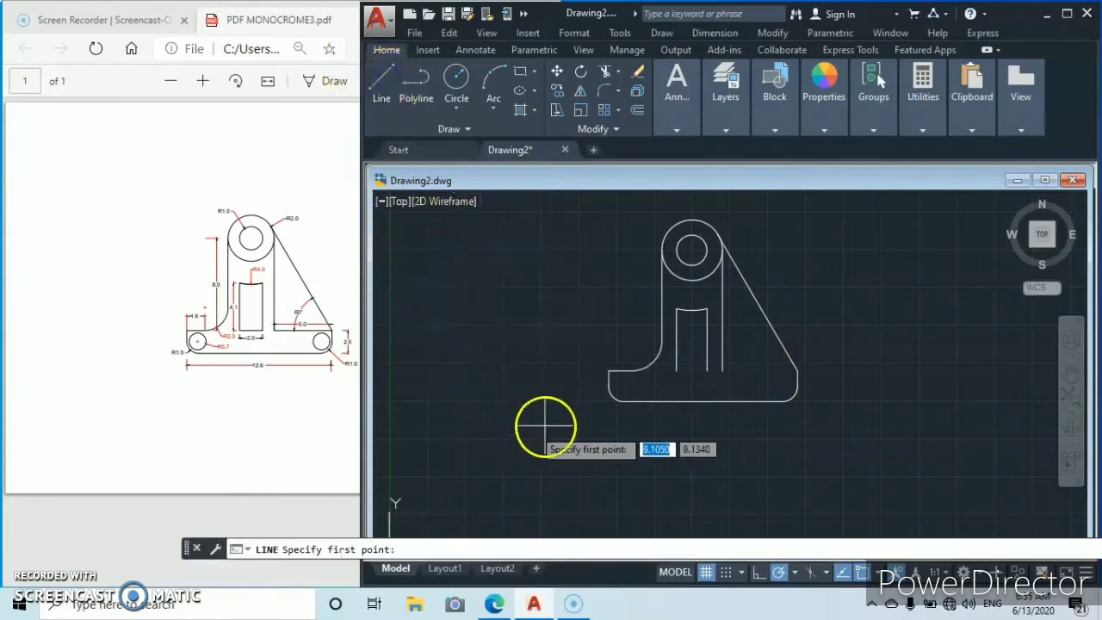
pyautogui.click(676, 370)
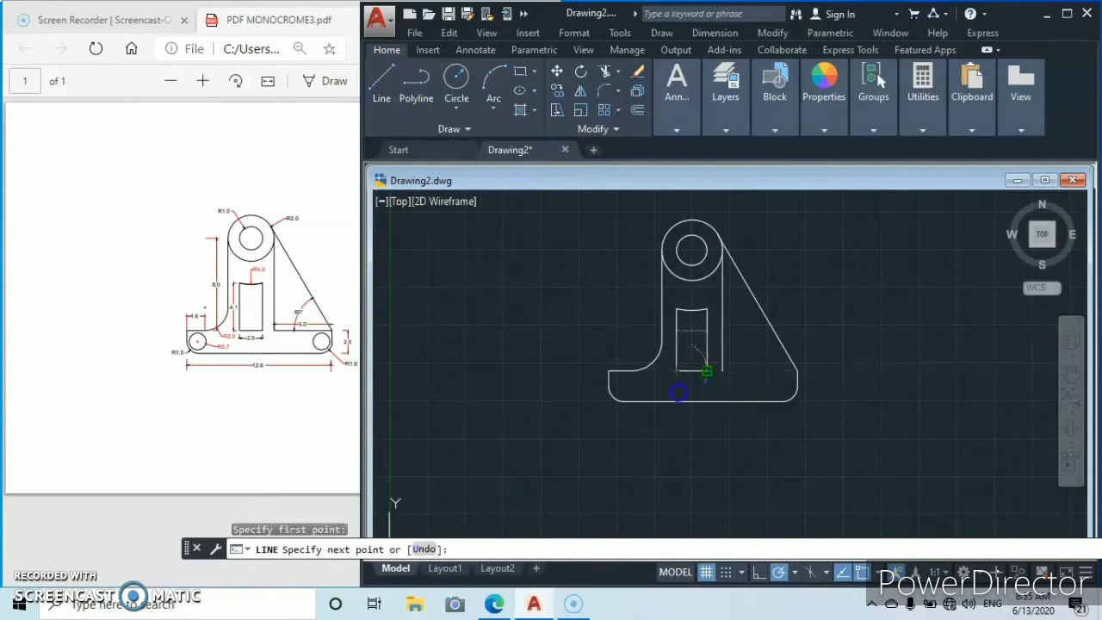
pyautogui.click(705, 370)
pyautogui.press('Escape')
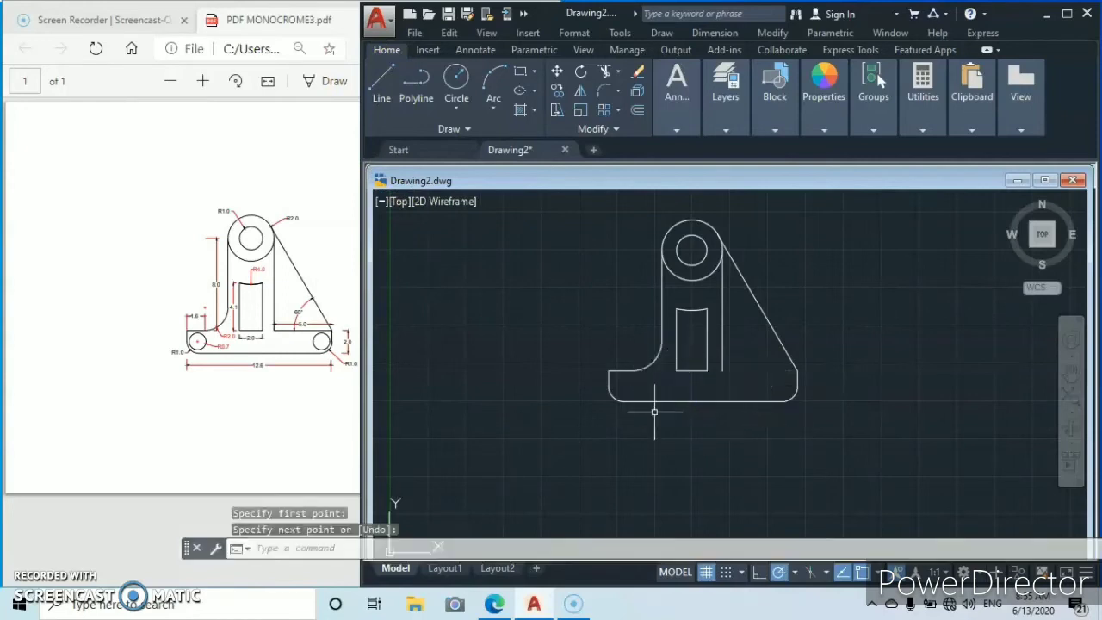
# - Draw a horizontal line from the lower end of the upright's right edge to the base's upper right corner
pyautogui.click(392, 78)
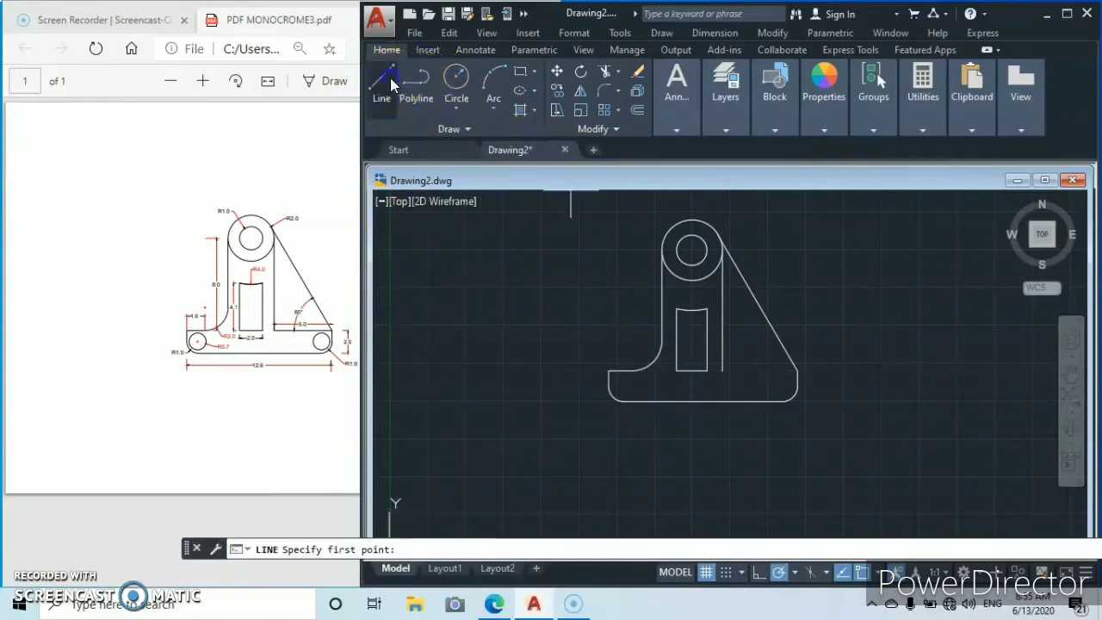
pyautogui.click(722, 372)
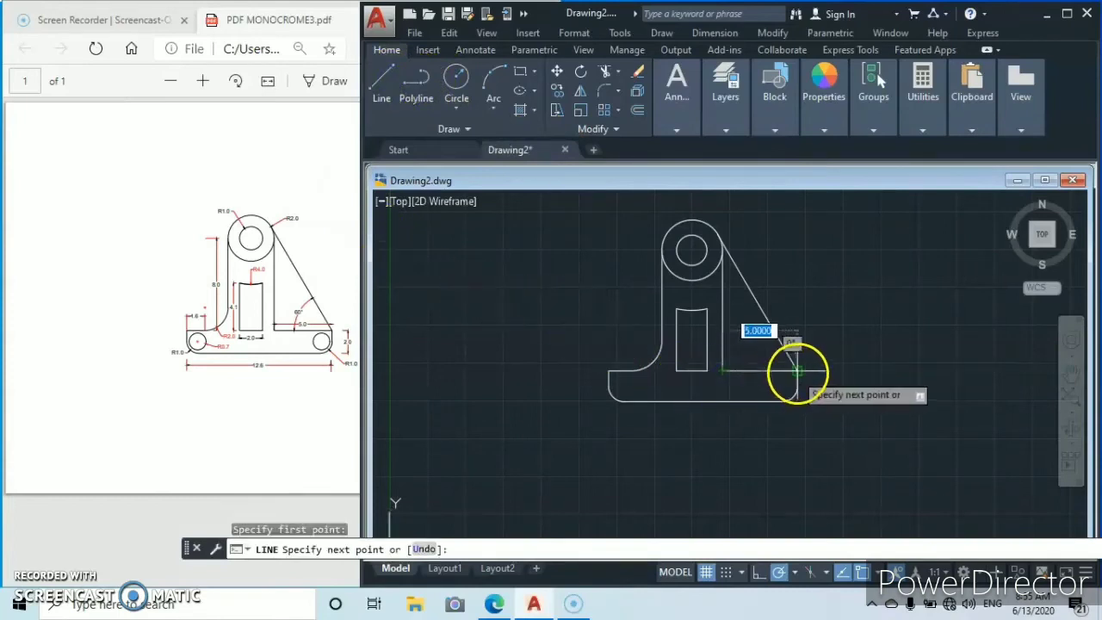
pyautogui.click(797, 370)
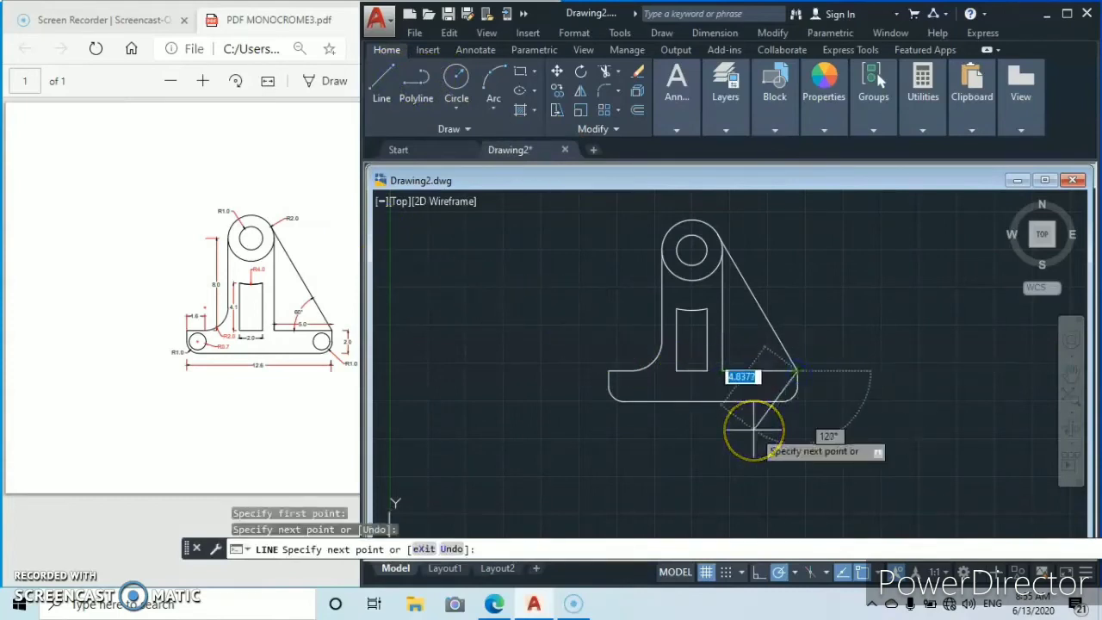
pyautogui.press('Escape')
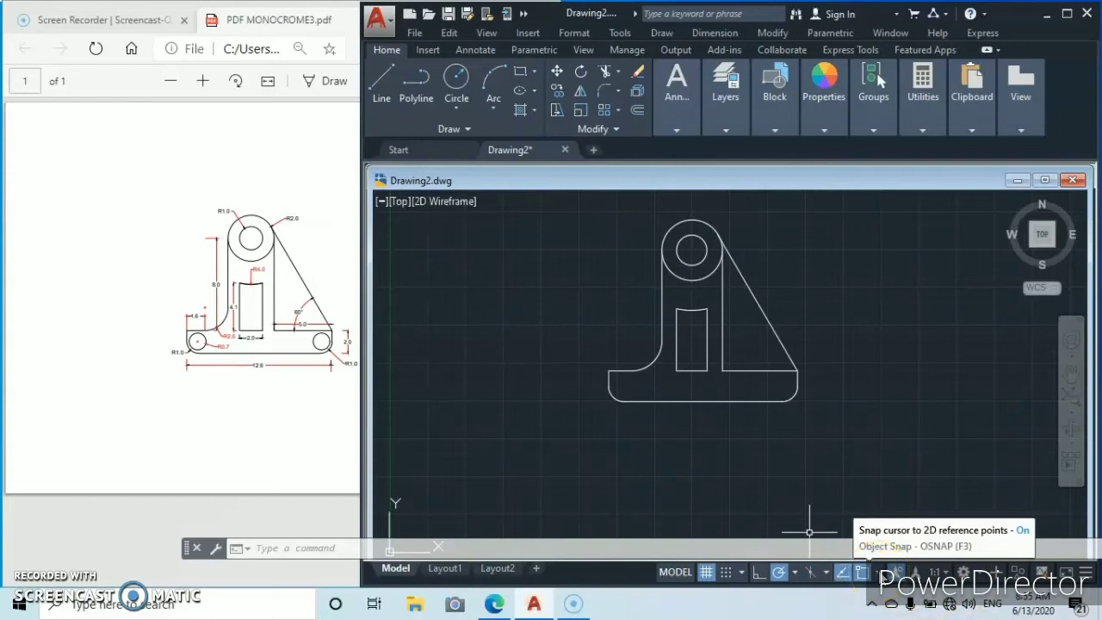
# - Enable the Center object snap and draw a circle of diameter 0.7 centred on the base's lower left fillet arc
pyautogui.click(877, 572)
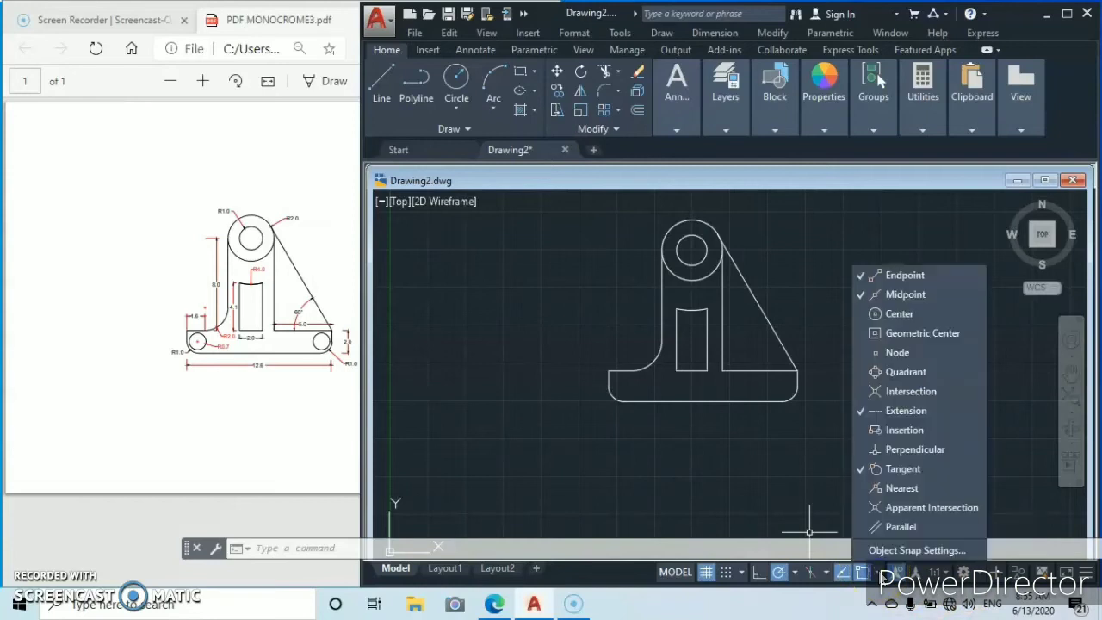
pyautogui.click(874, 315)
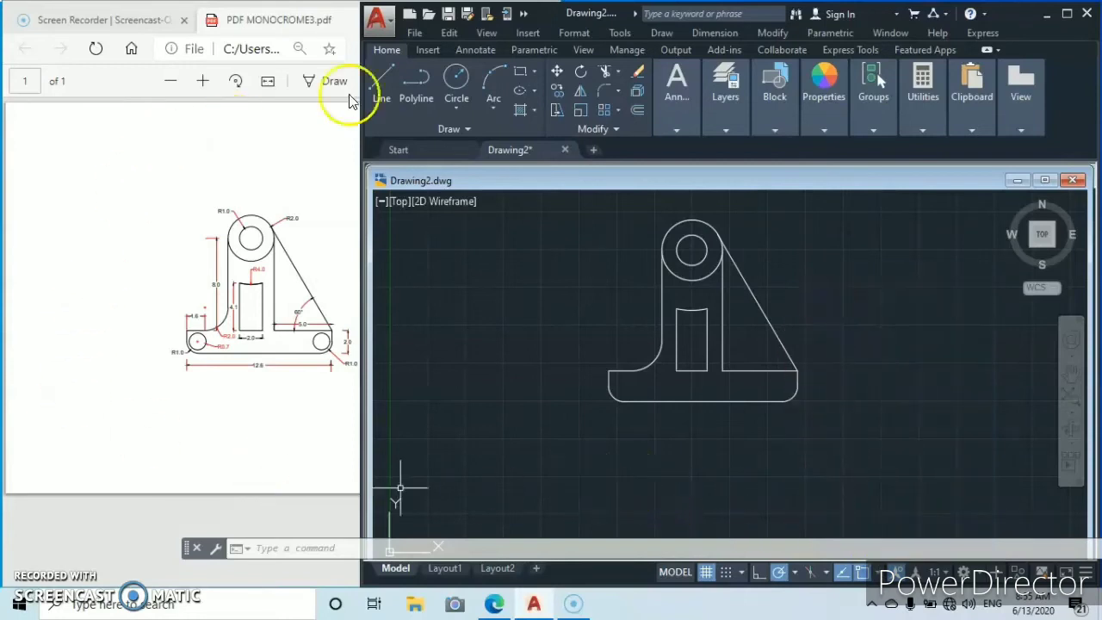
pyautogui.click(457, 80)
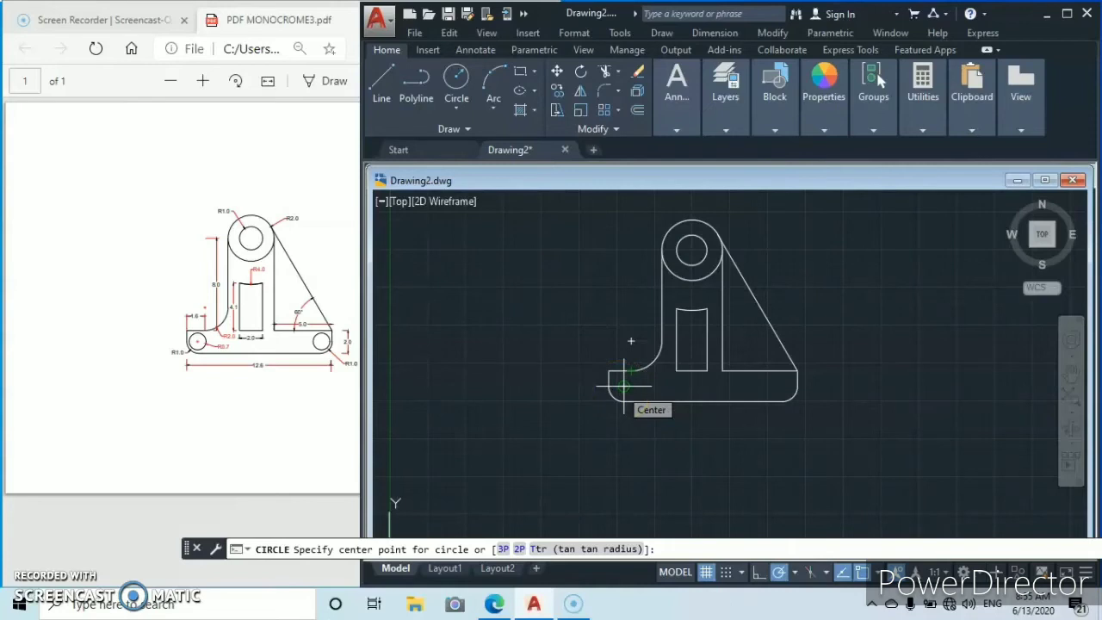
pyautogui.scroll(2, 624, 384)
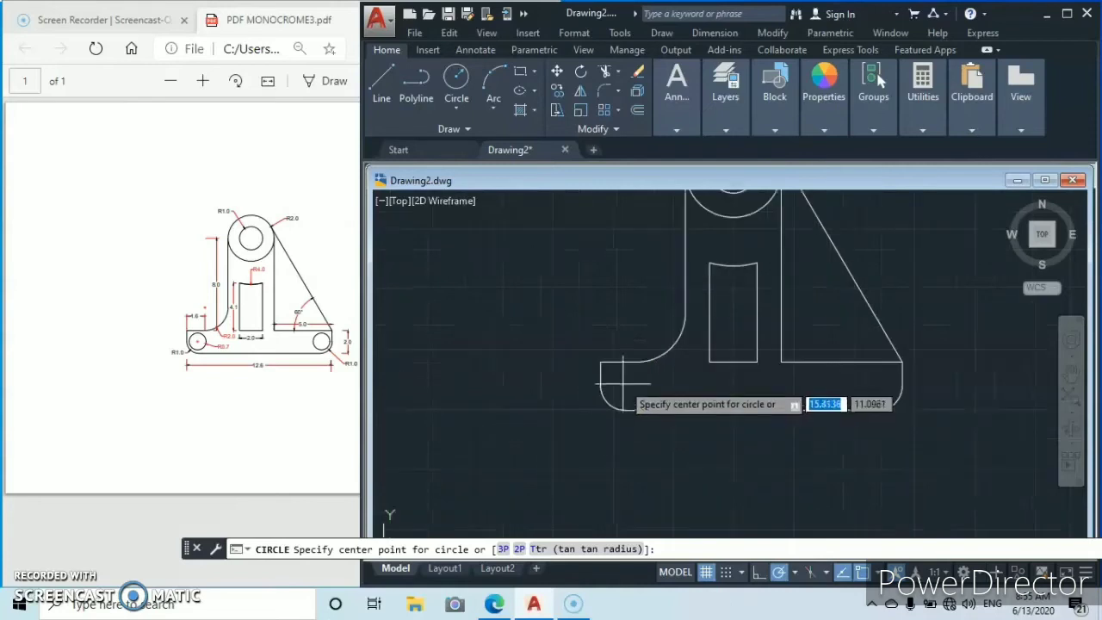
pyautogui.scroll(-2, 623, 387)
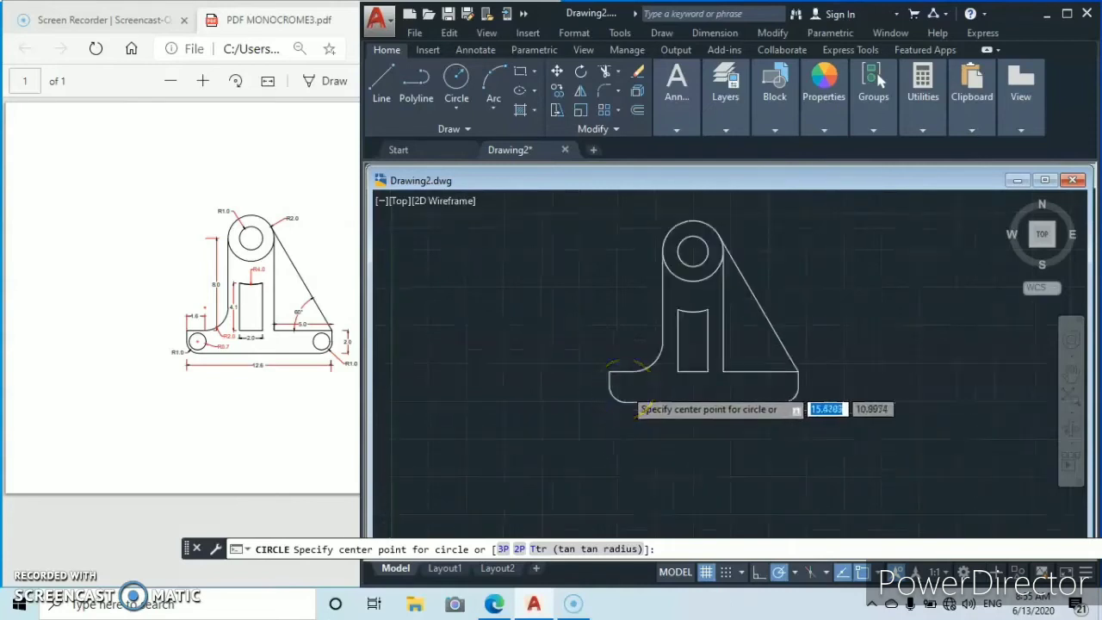
pyautogui.scroll(-2, 623, 387)
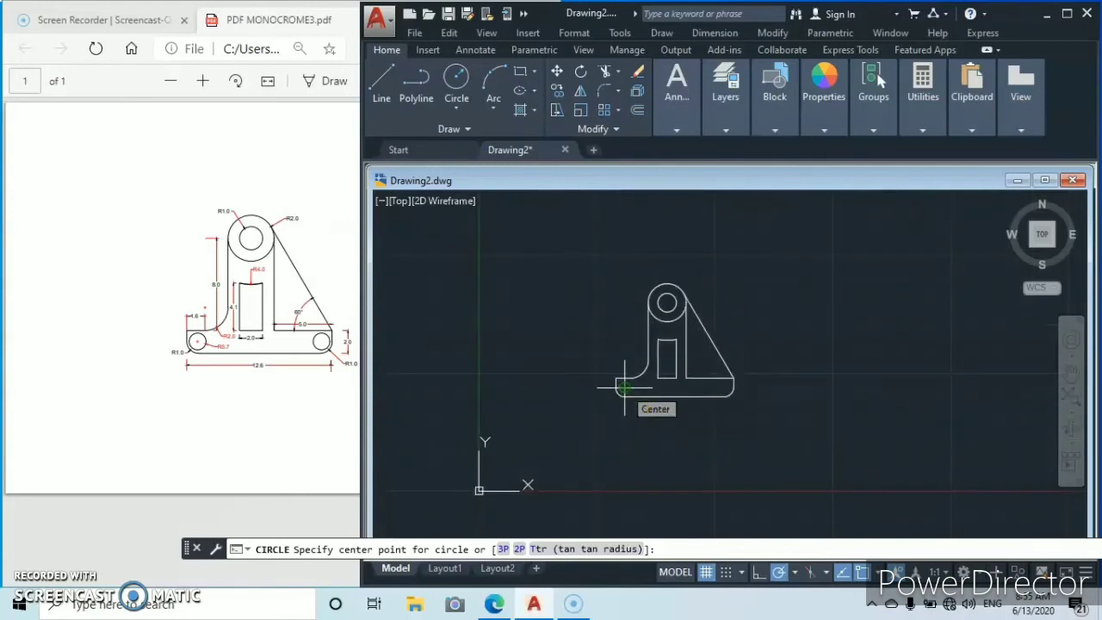
pyautogui.click(624, 387)
pyautogui.scroll(5, 622, 387)
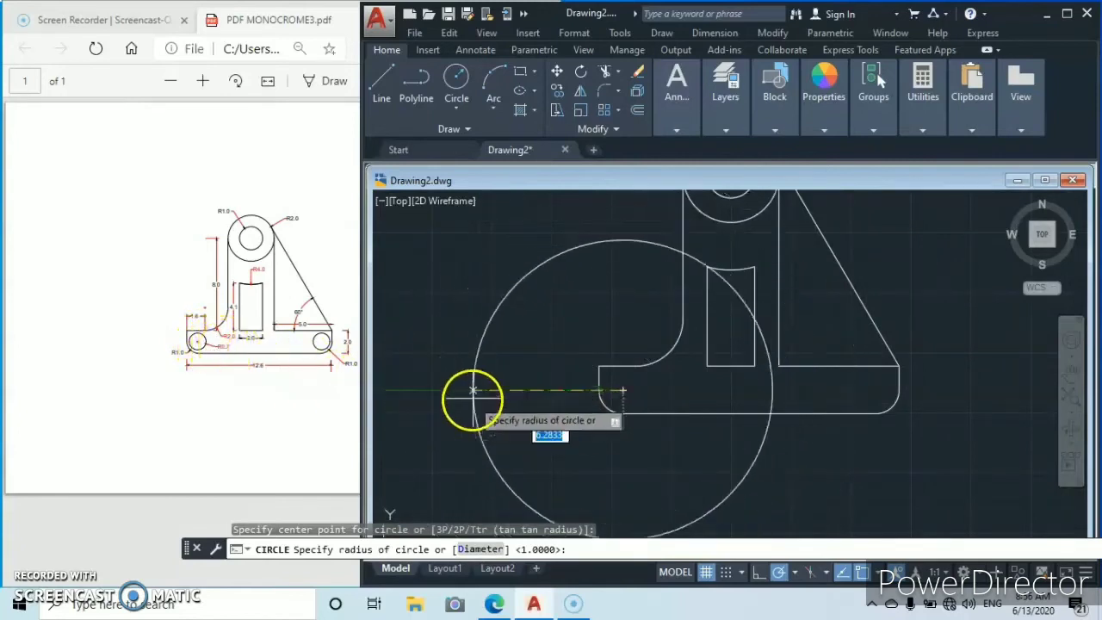
pyautogui.click(471, 551)
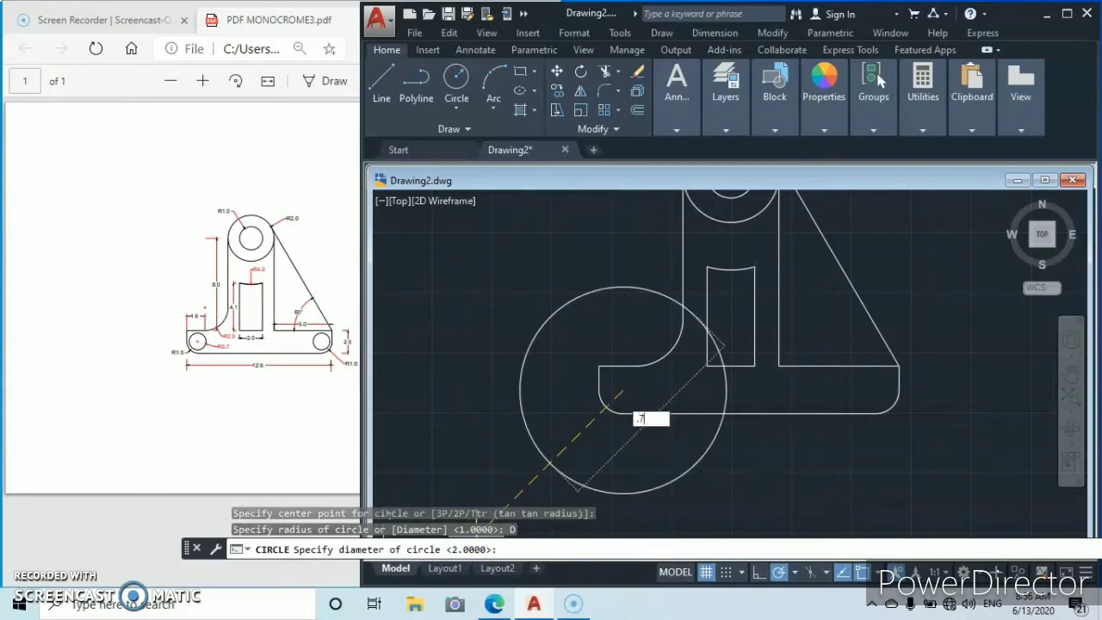
pyautogui.write('.7')
pyautogui.press('Return')
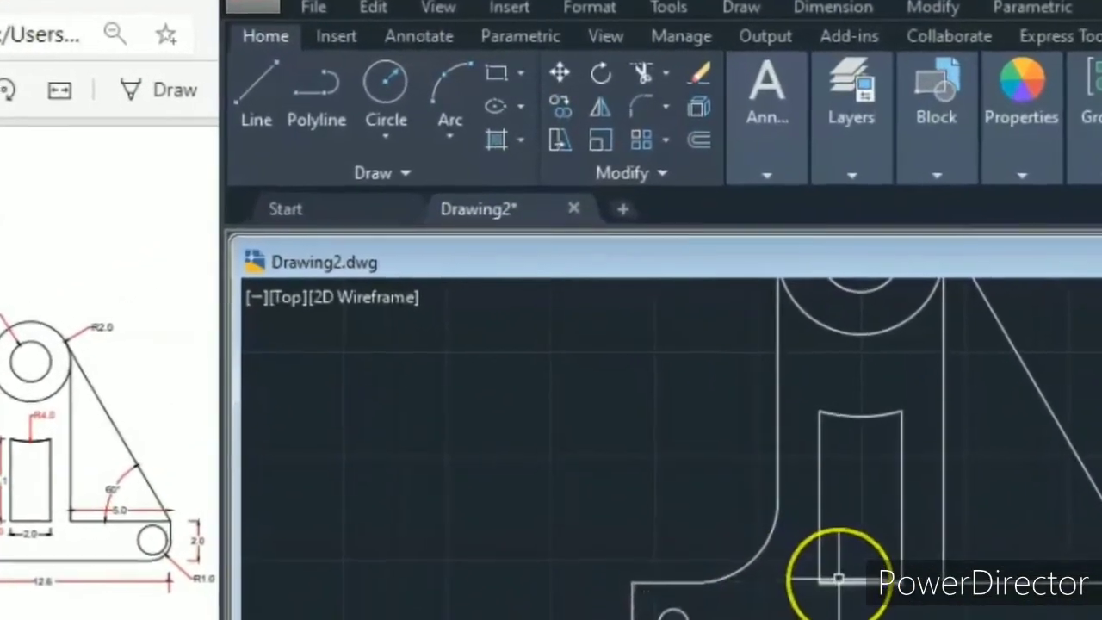
# - Mirror the small base circle about a vertical line through the midpoint of the base's lower edge, keeping the original
pyautogui.scroll(-3, 755, 565)
pyautogui.moveTo(878, 536)
pyautogui.mouseDown(button='middle')
pyautogui.moveTo(564, 616)
pyautogui.moveTo(651, 584)
pyautogui.mouseUp(button='middle')
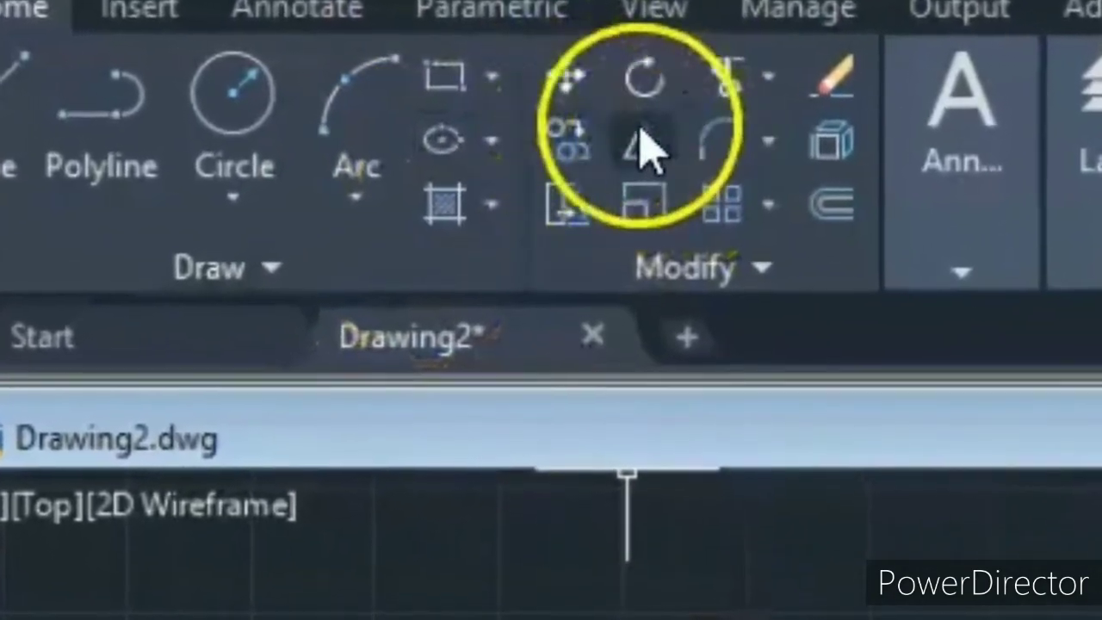
pyautogui.click(642, 139)
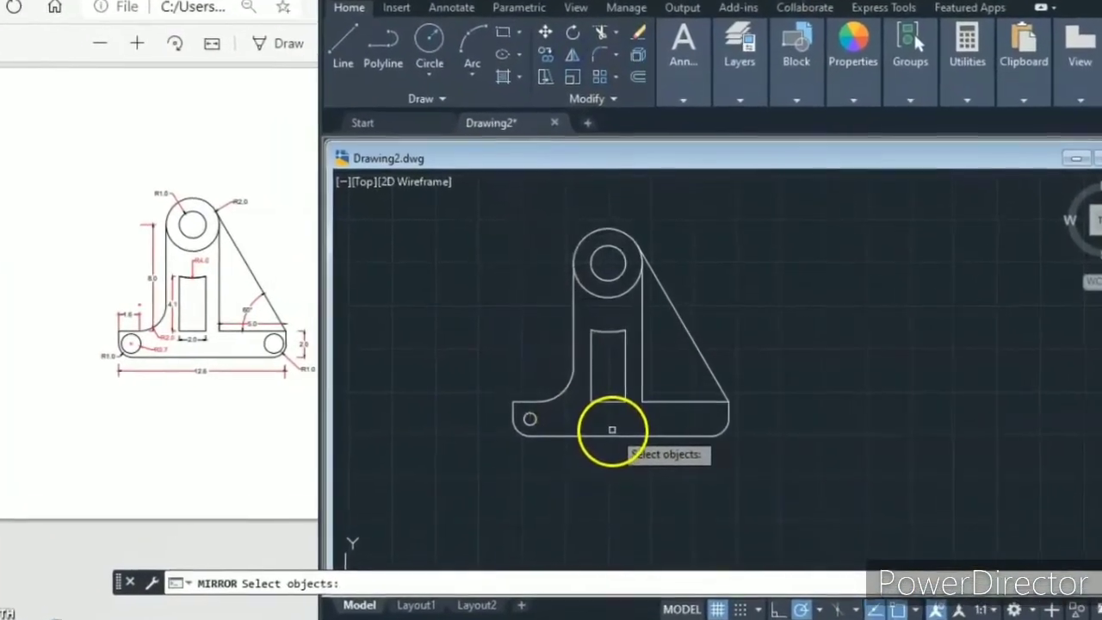
pyautogui.press('Return')
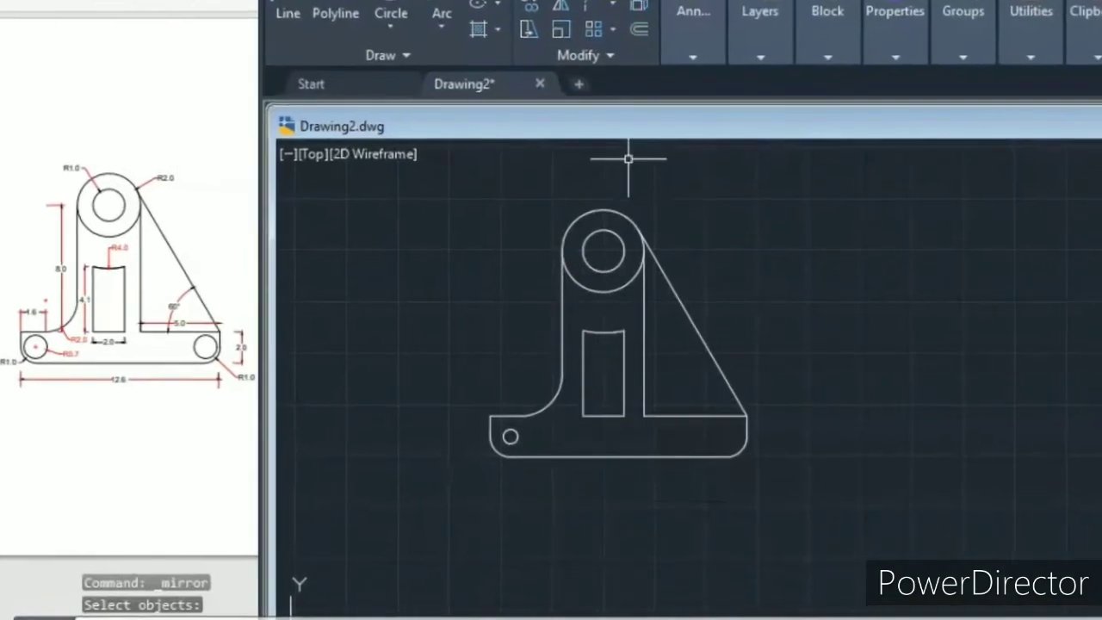
pyautogui.click(558, 7)
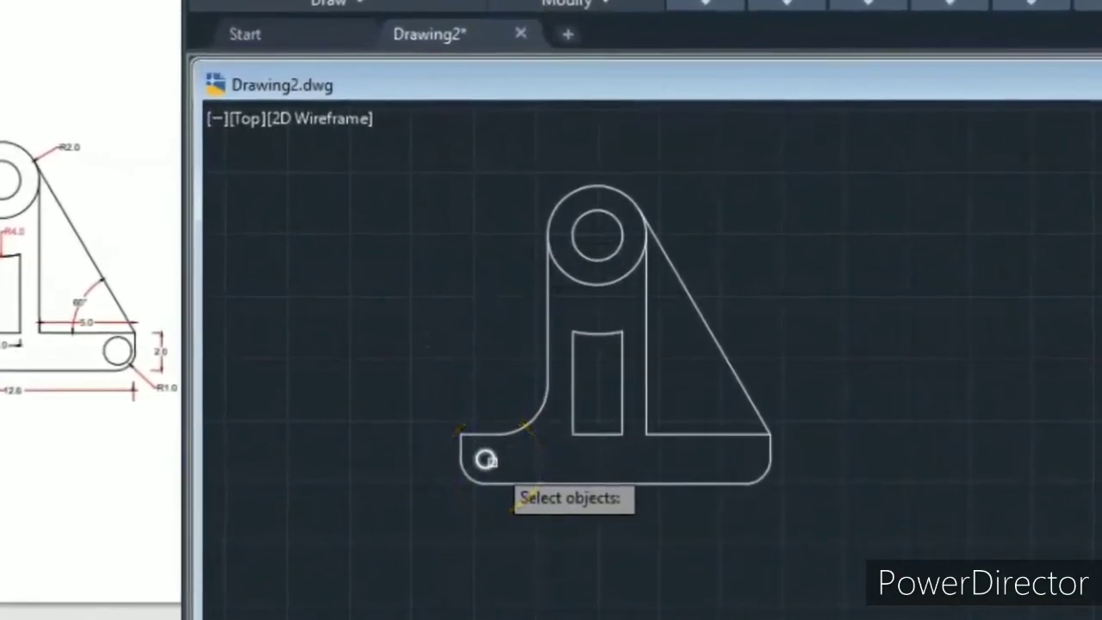
pyautogui.click(494, 459)
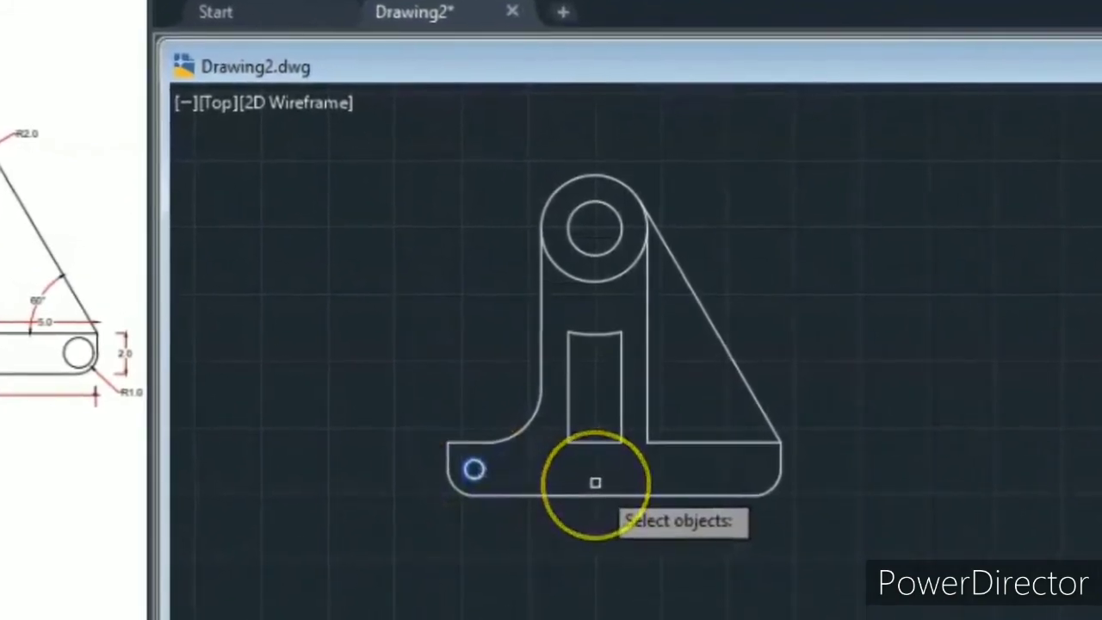
pyautogui.press('Return')
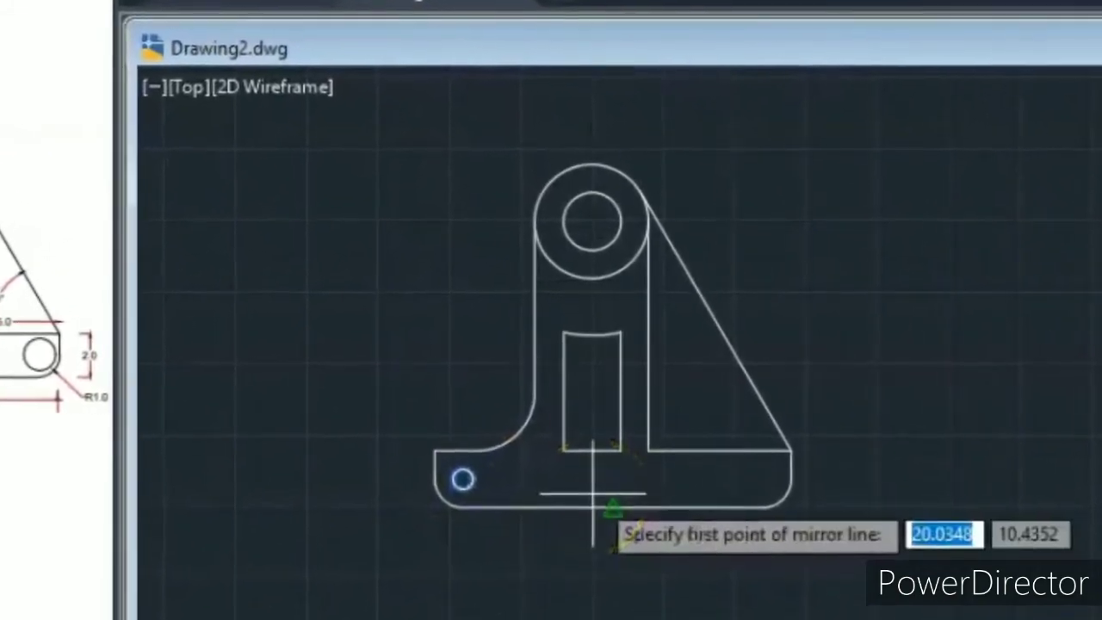
pyautogui.click(605, 508)
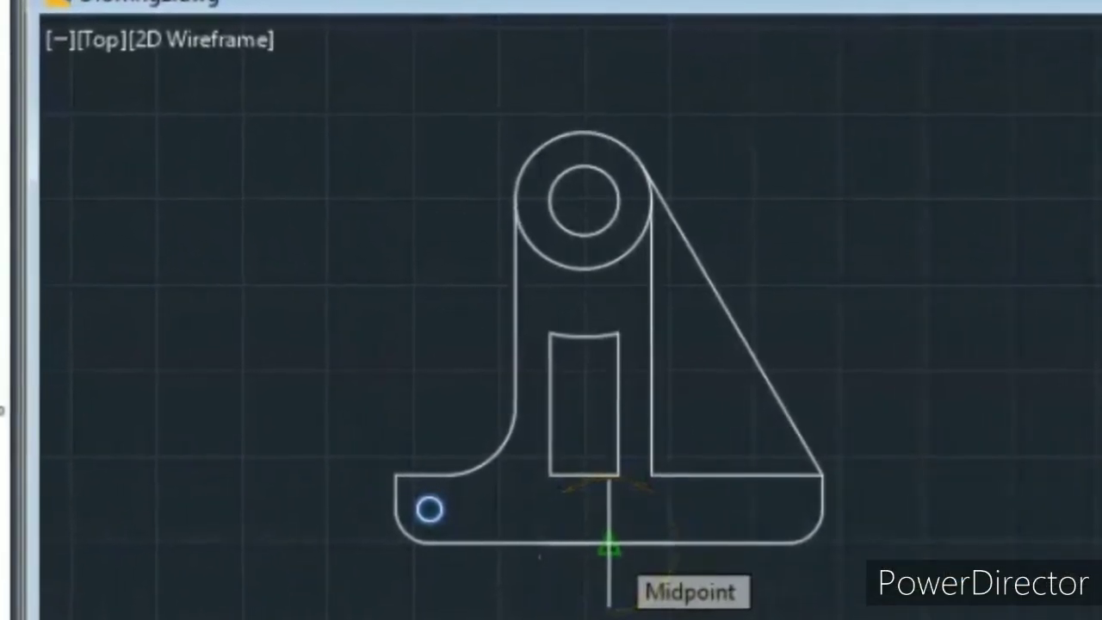
pyautogui.click(608, 553)
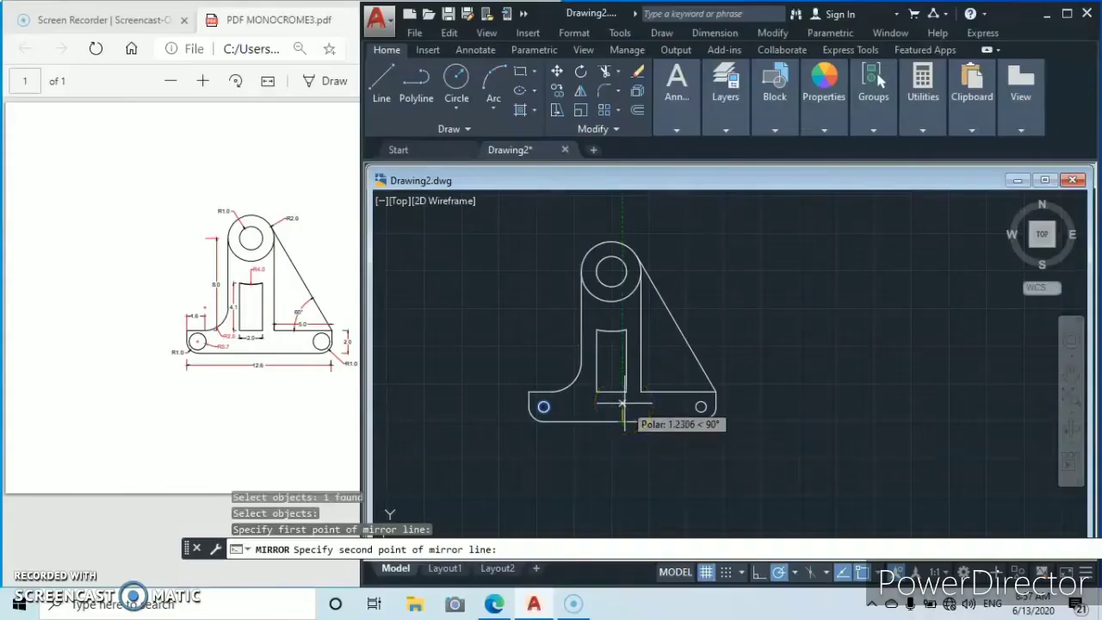
pyautogui.click(622, 402)
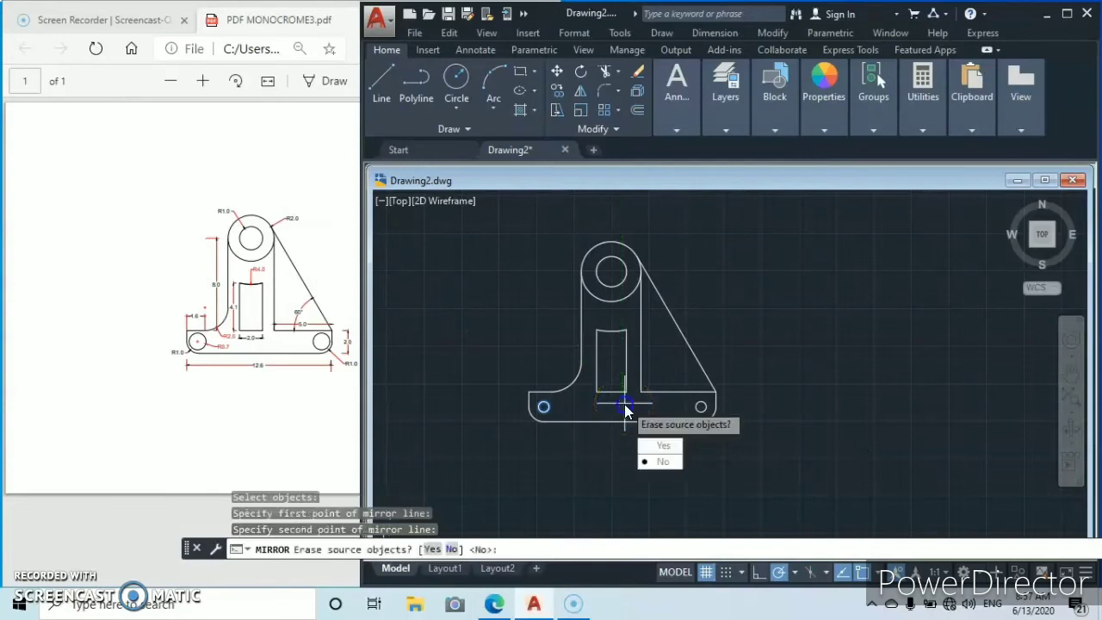
pyautogui.click(661, 462)
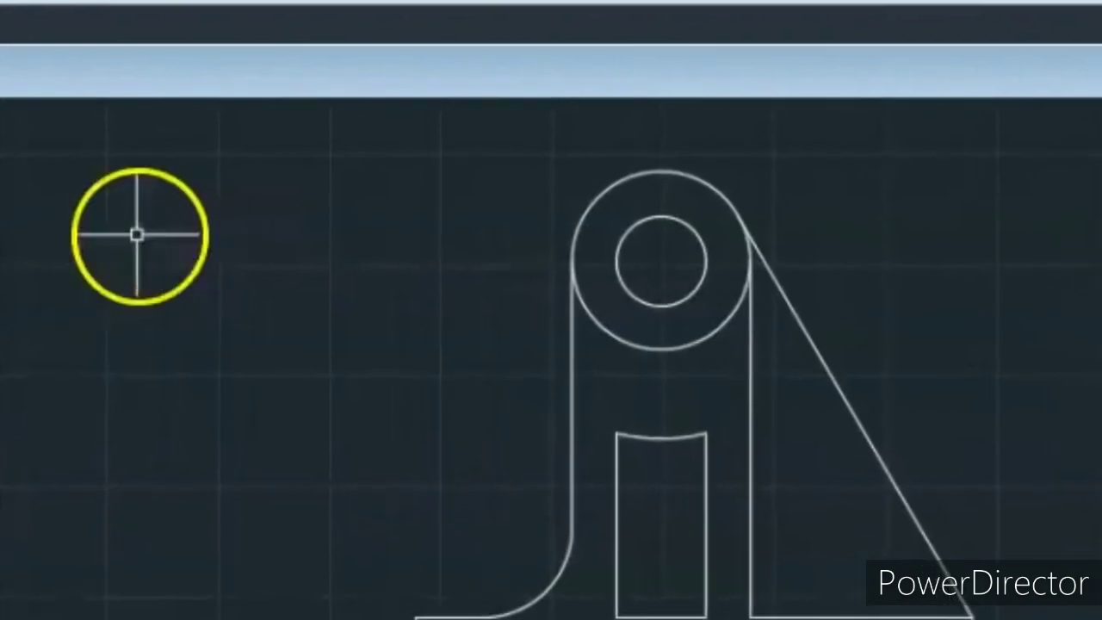
# - Use DIMSTYLE to open the Standard dimension style for modification and review its line, symbol and arrow settings
pyautogui.write('d')
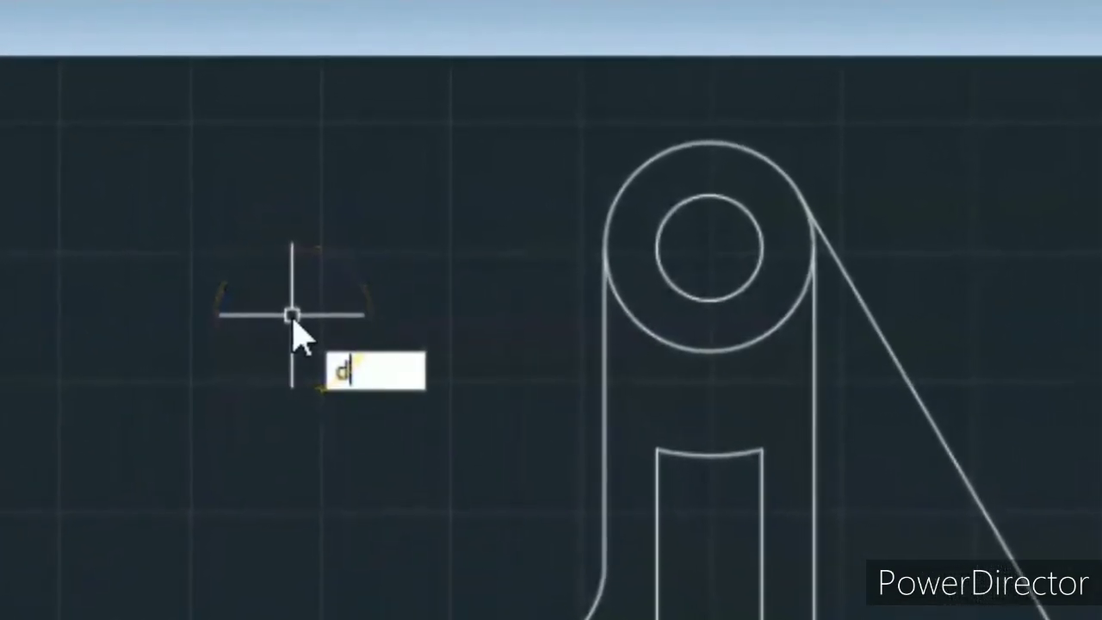
pyautogui.write('imstyle')
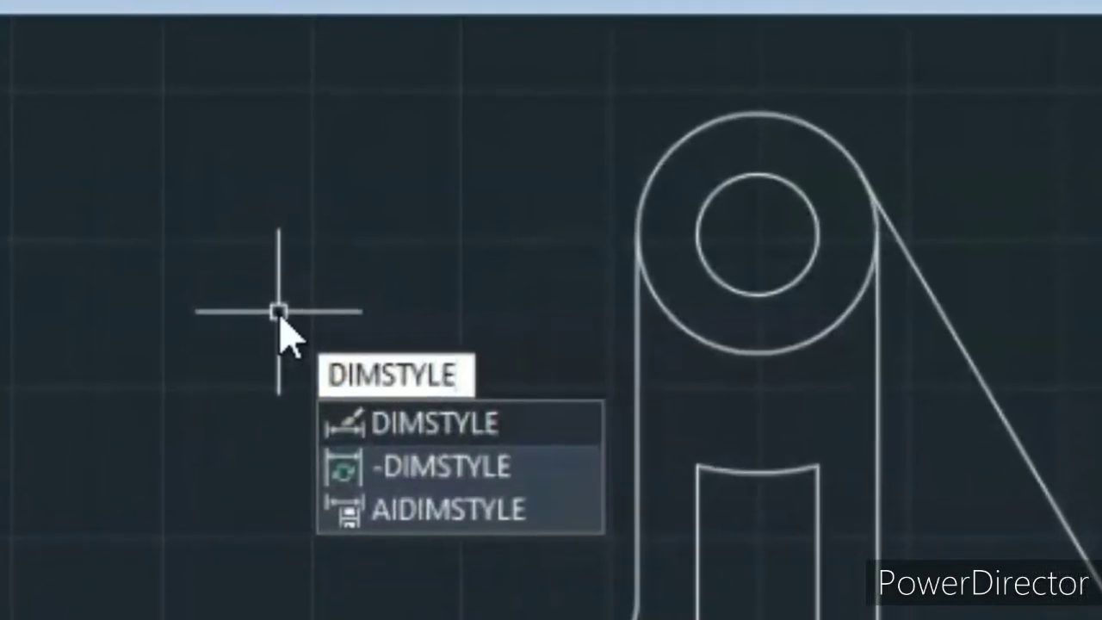
pyautogui.press('Return')
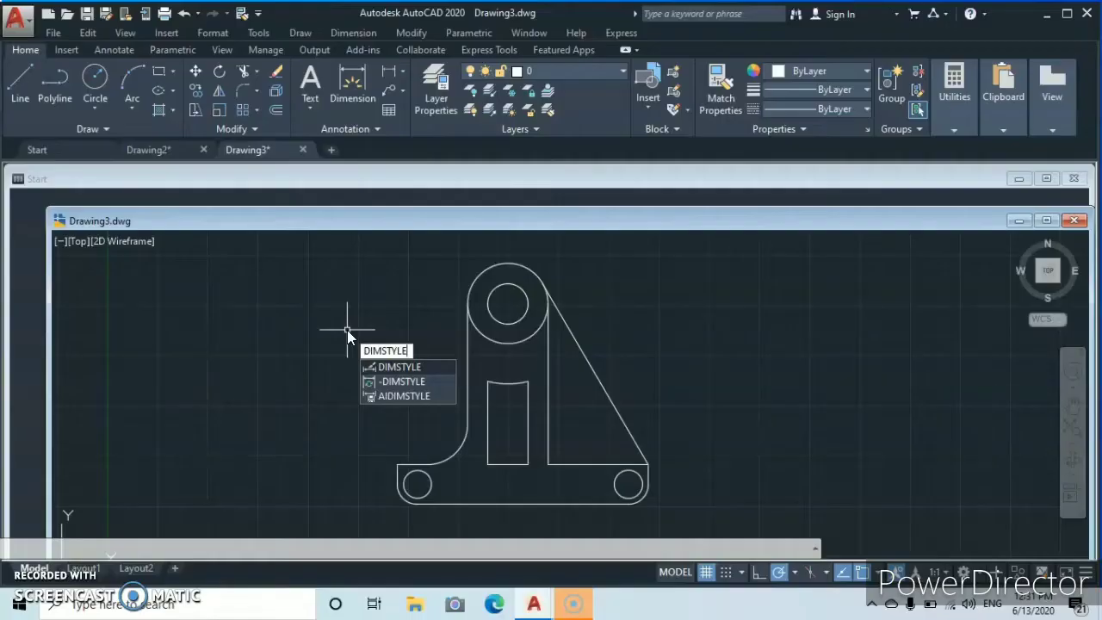
pyautogui.press('Return')
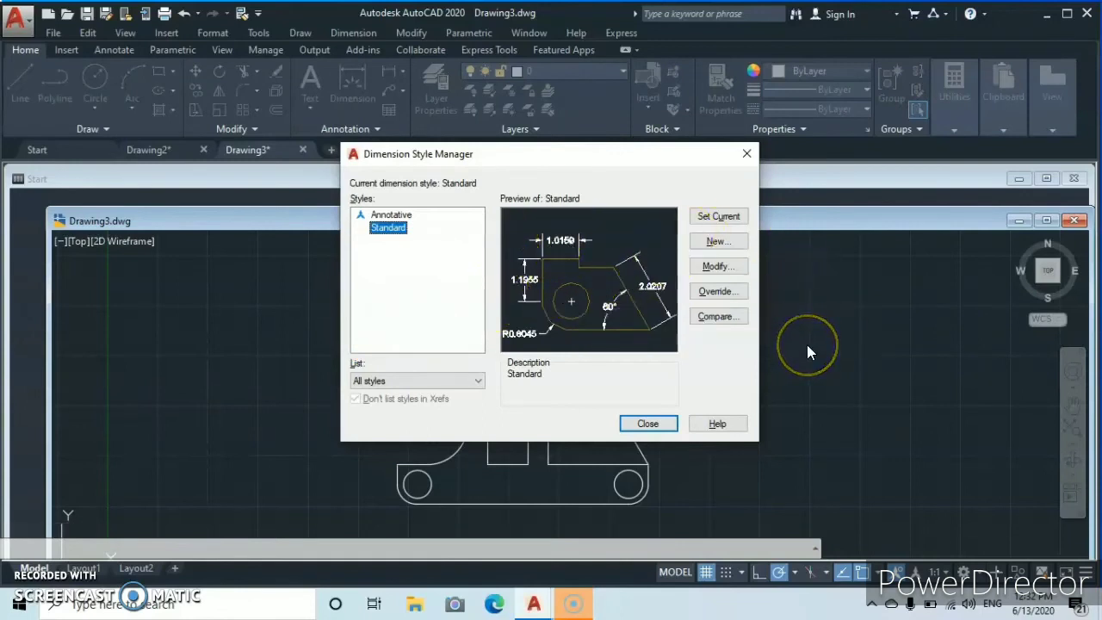
pyautogui.click(714, 267)
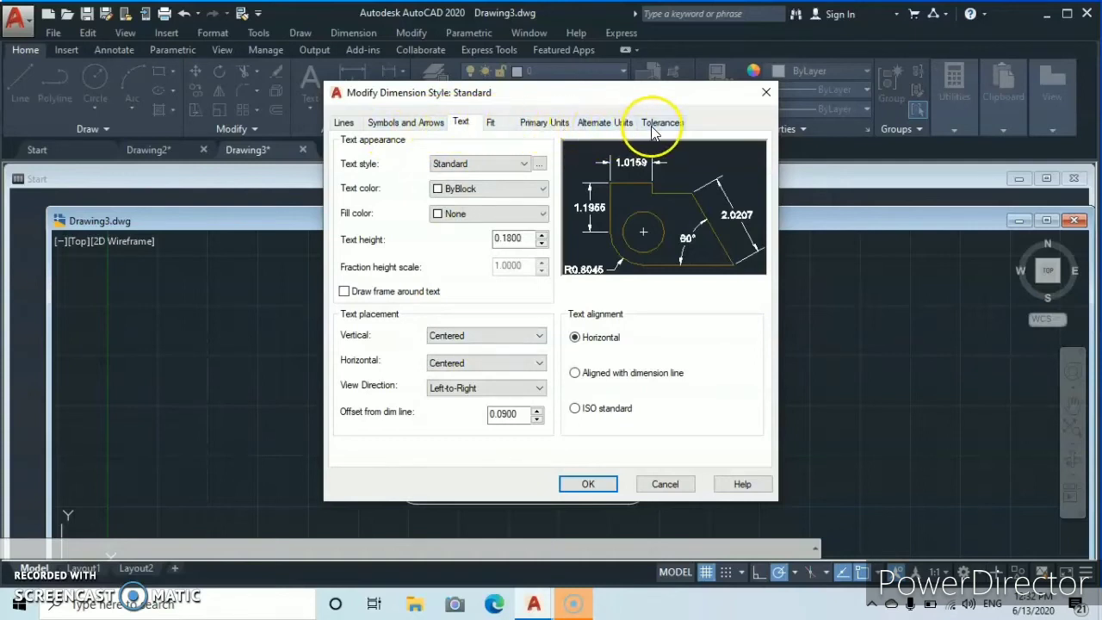
pyautogui.click(344, 123)
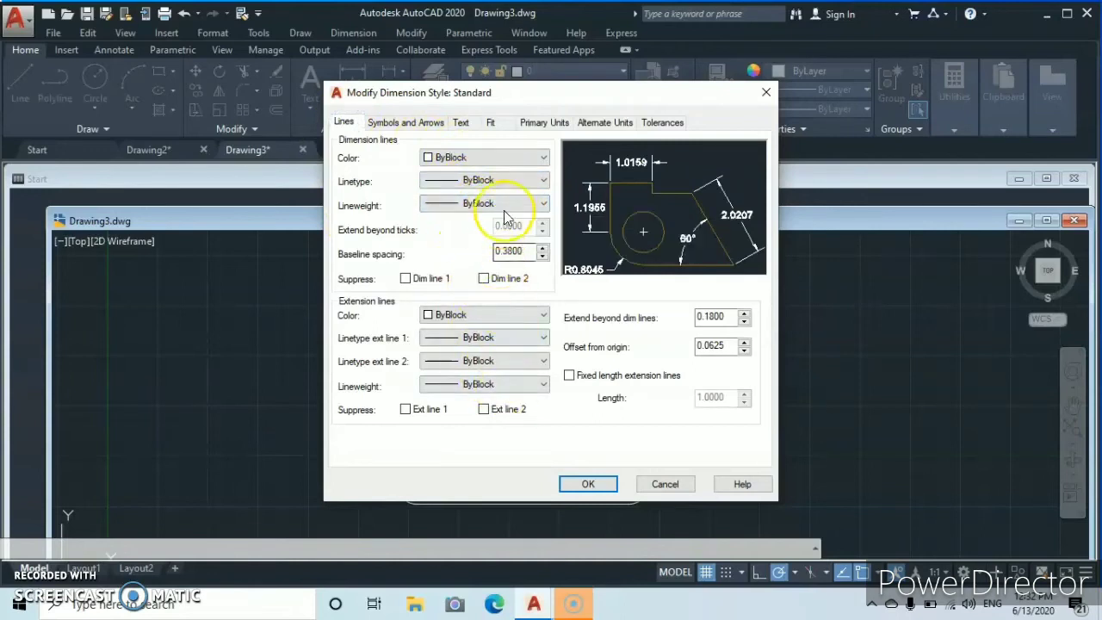
pyautogui.click(390, 123)
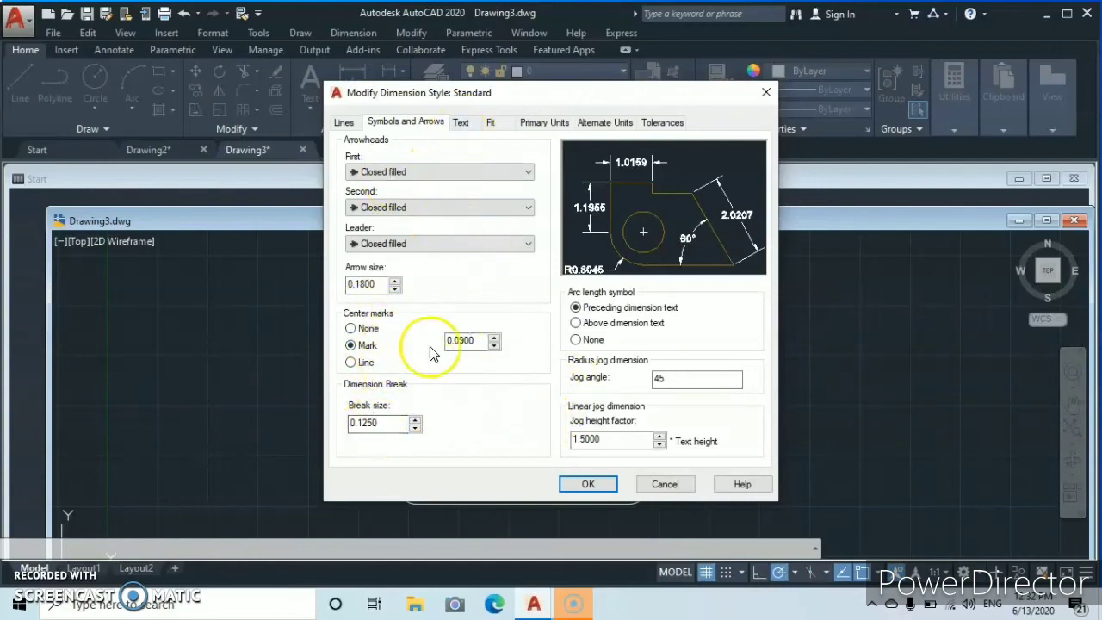
# - Set the Standard dimension style's text height to 0.4000
pyautogui.click(461, 123)
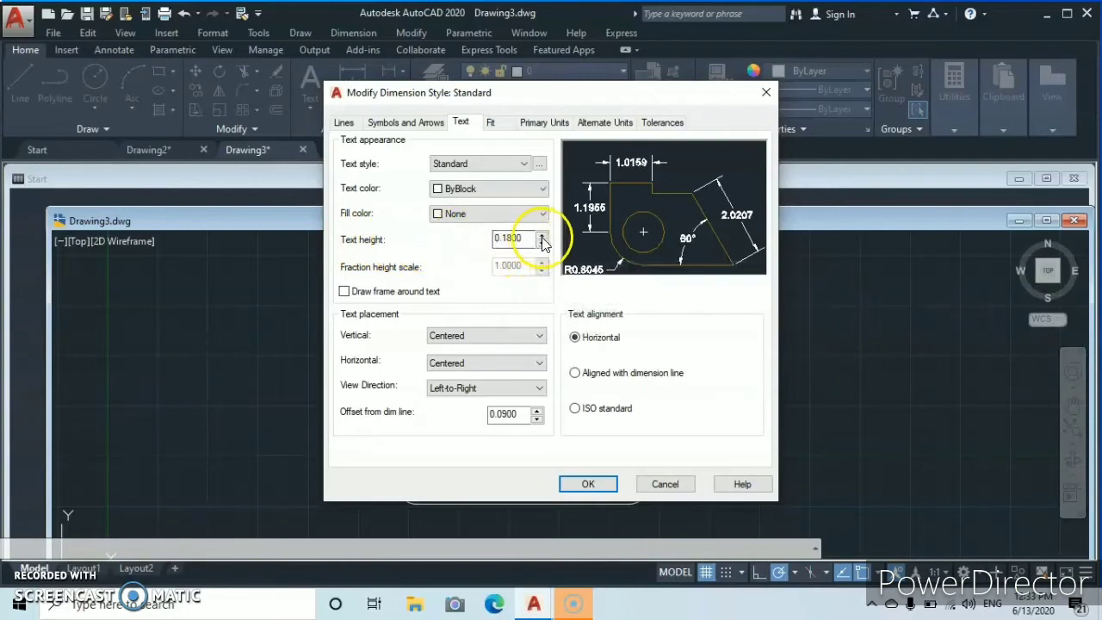
pyautogui.click(542, 234)
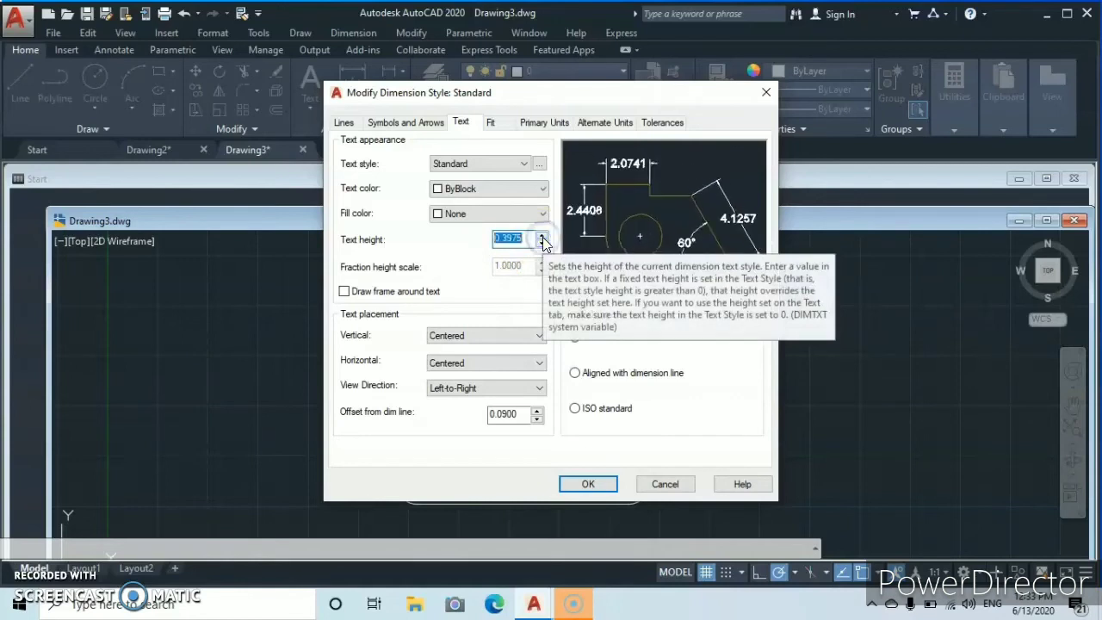
pyautogui.click(542, 236)
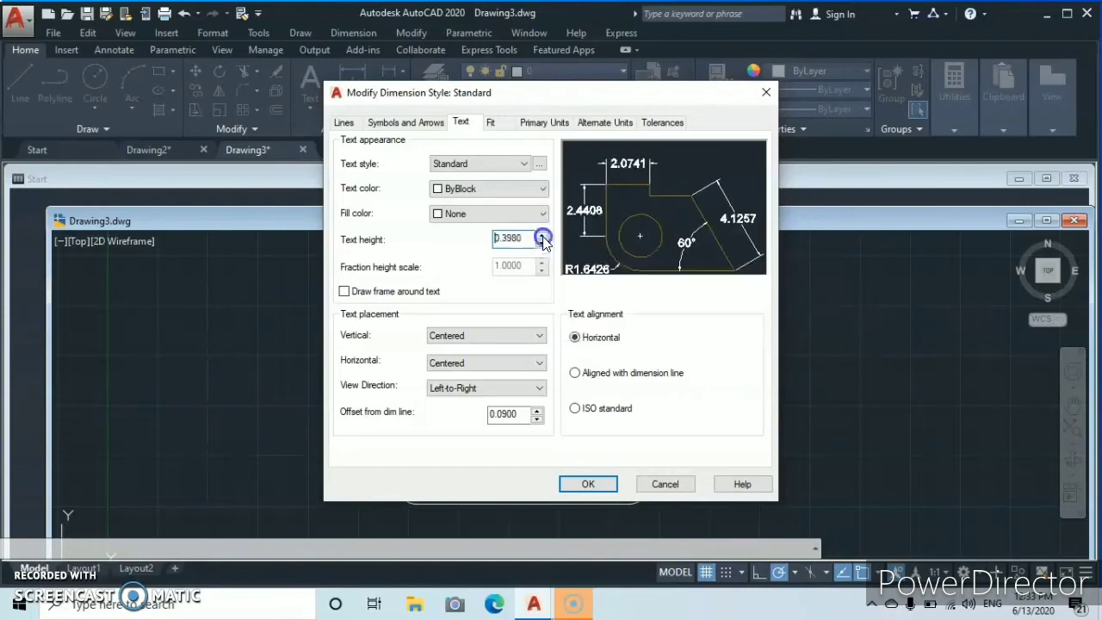
pyautogui.click(543, 237)
pyautogui.click(543, 237)
pyautogui.click(543, 237)
pyautogui.click(543, 237)
pyautogui.click(543, 237)
pyautogui.click(543, 237)
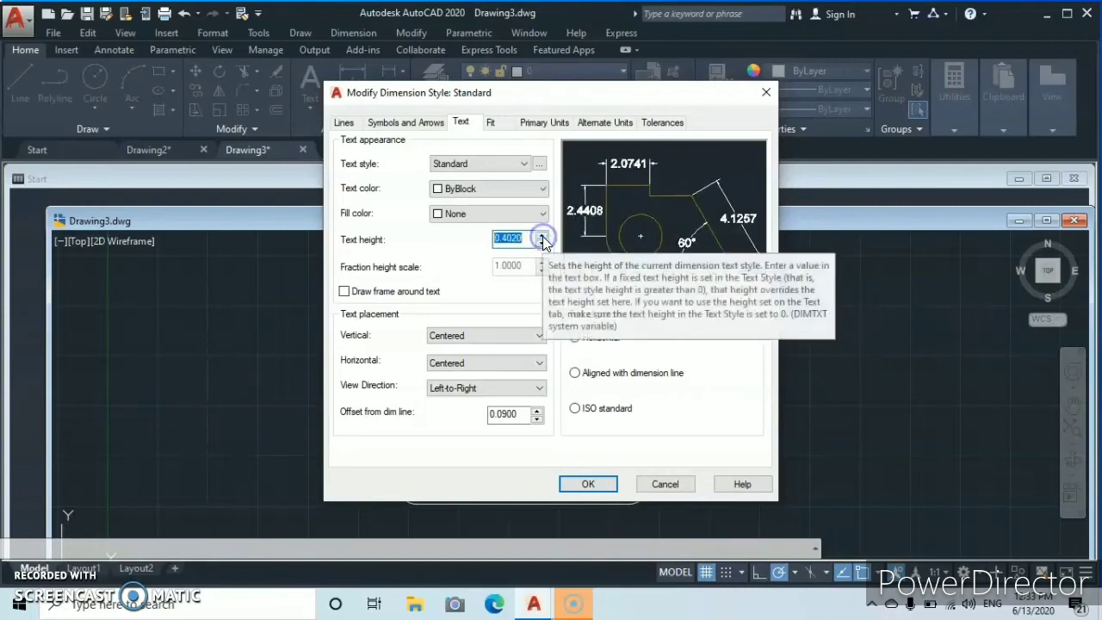
pyautogui.click(543, 245)
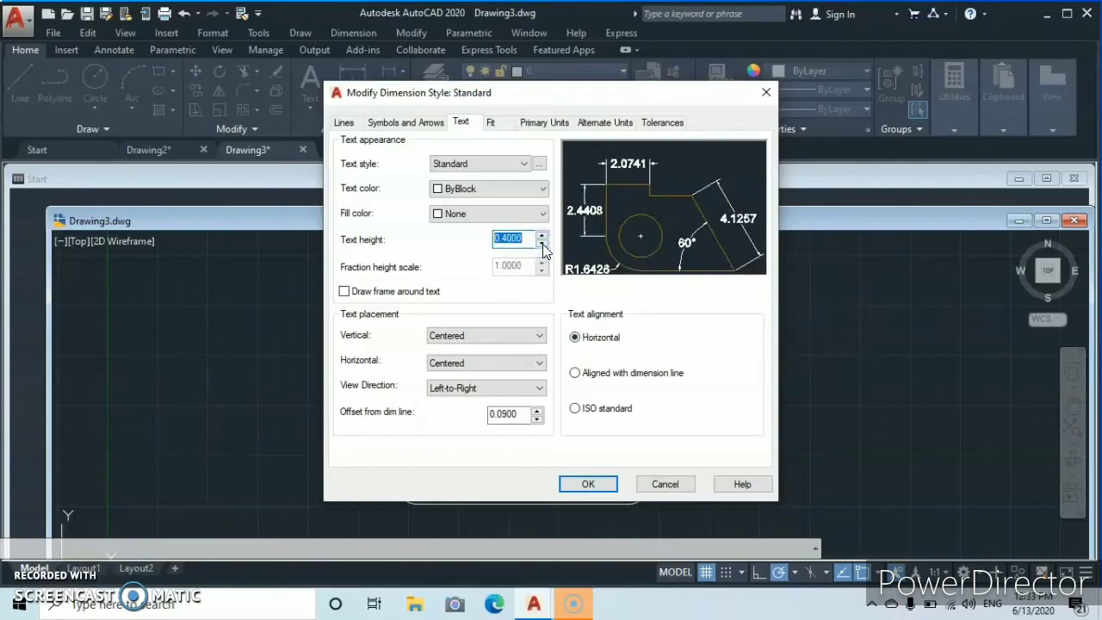
pyautogui.click(607, 248)
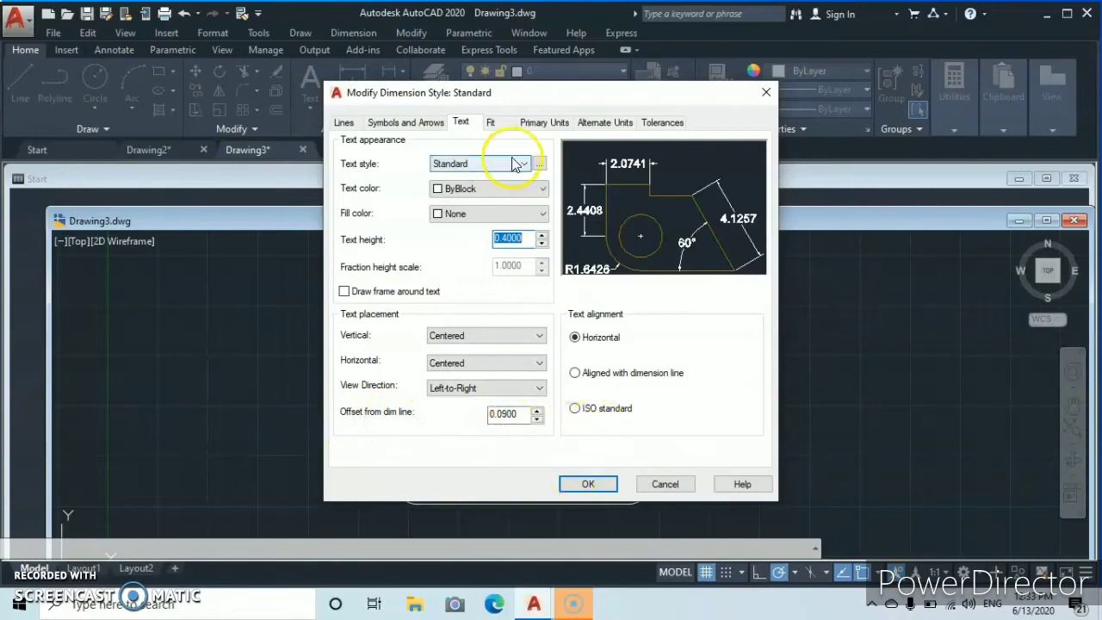
# - Review the style's fit options, set the linear dimension precision to 0.0, and save the Standard style changes
pyautogui.click(495, 125)
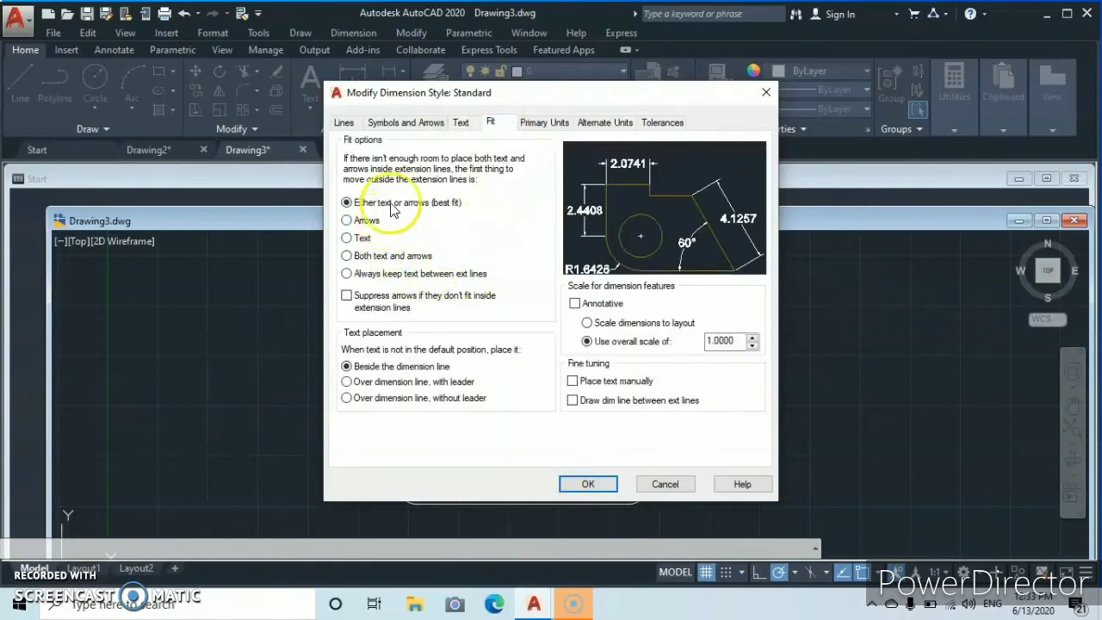
pyautogui.click(544, 129)
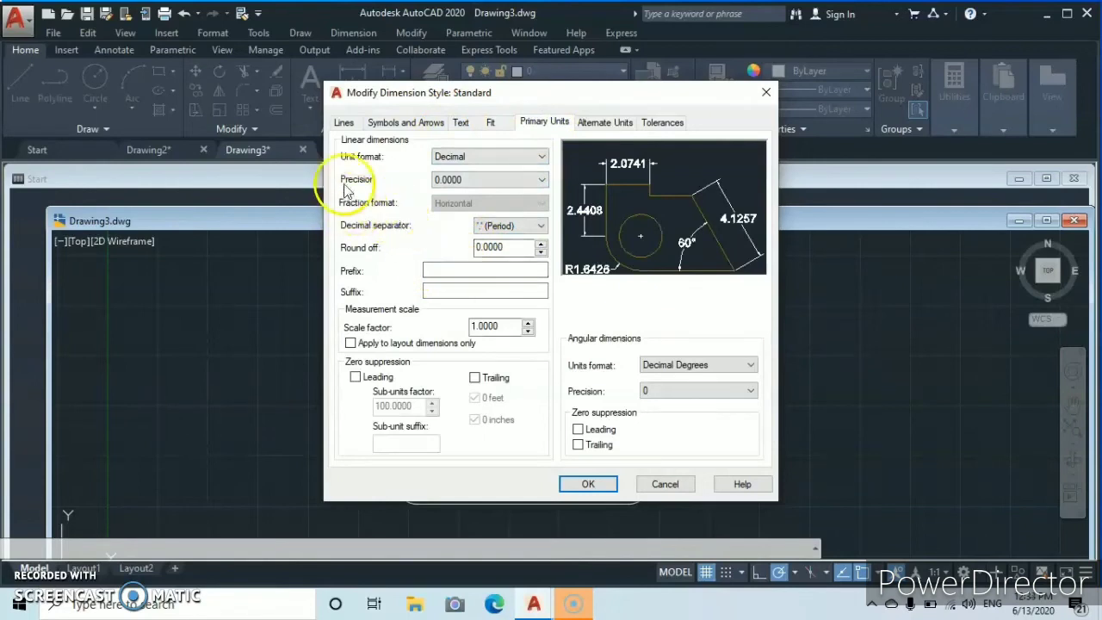
pyautogui.click(542, 181)
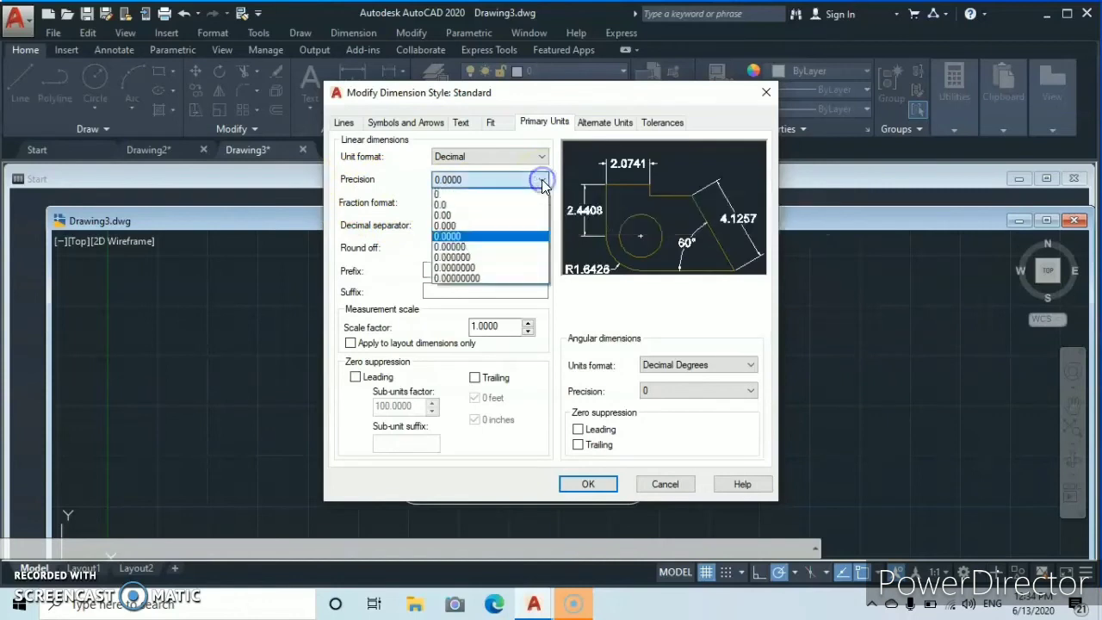
pyautogui.click(456, 206)
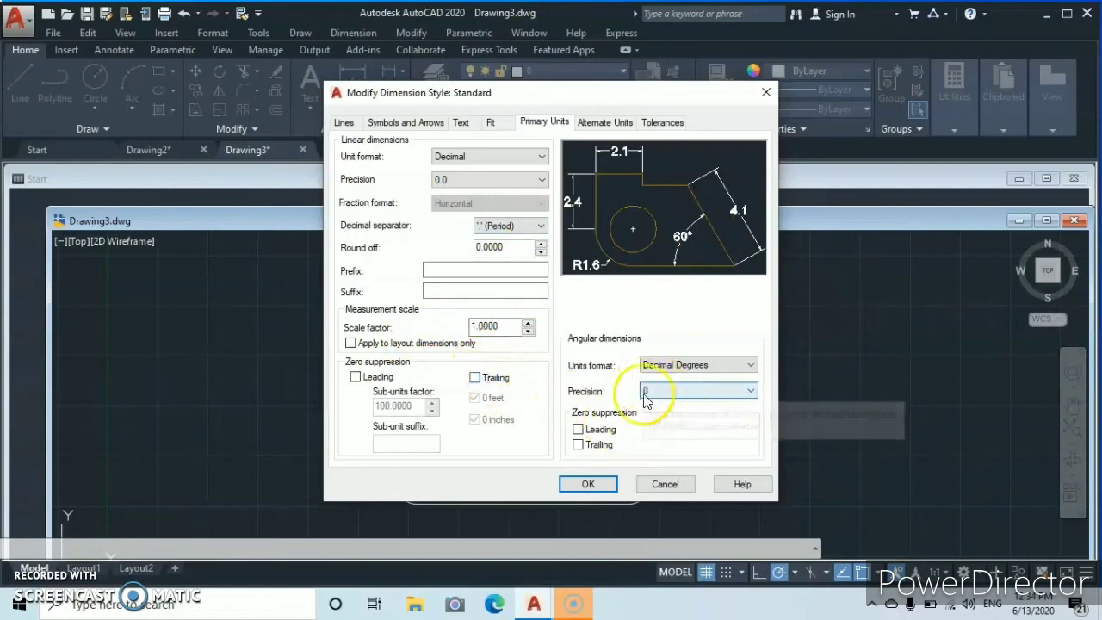
pyautogui.click(589, 483)
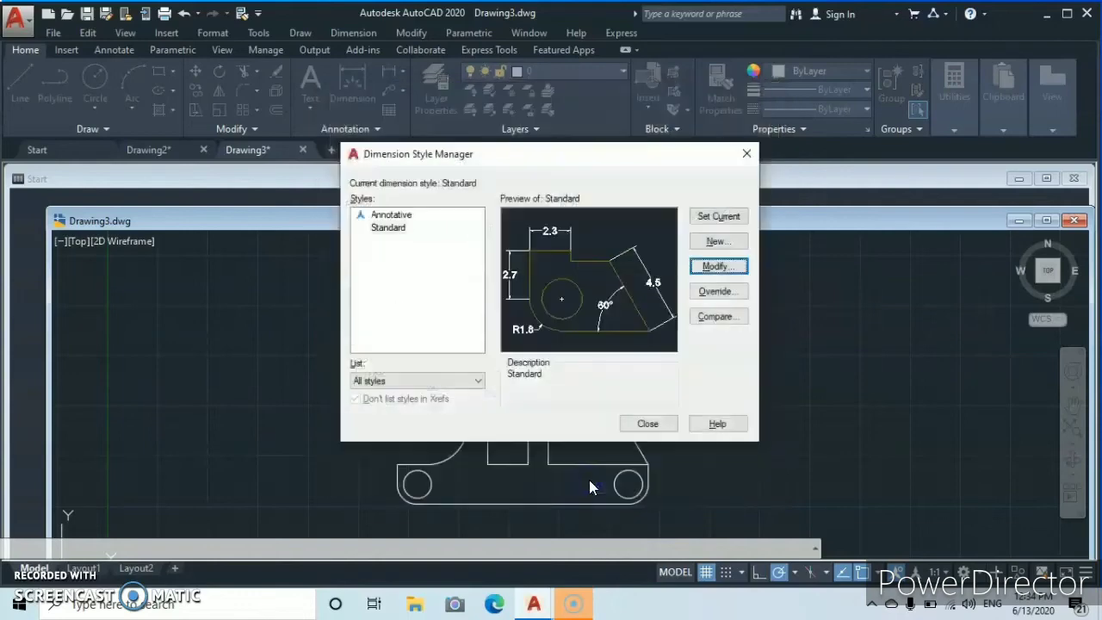
pyautogui.click(649, 425)
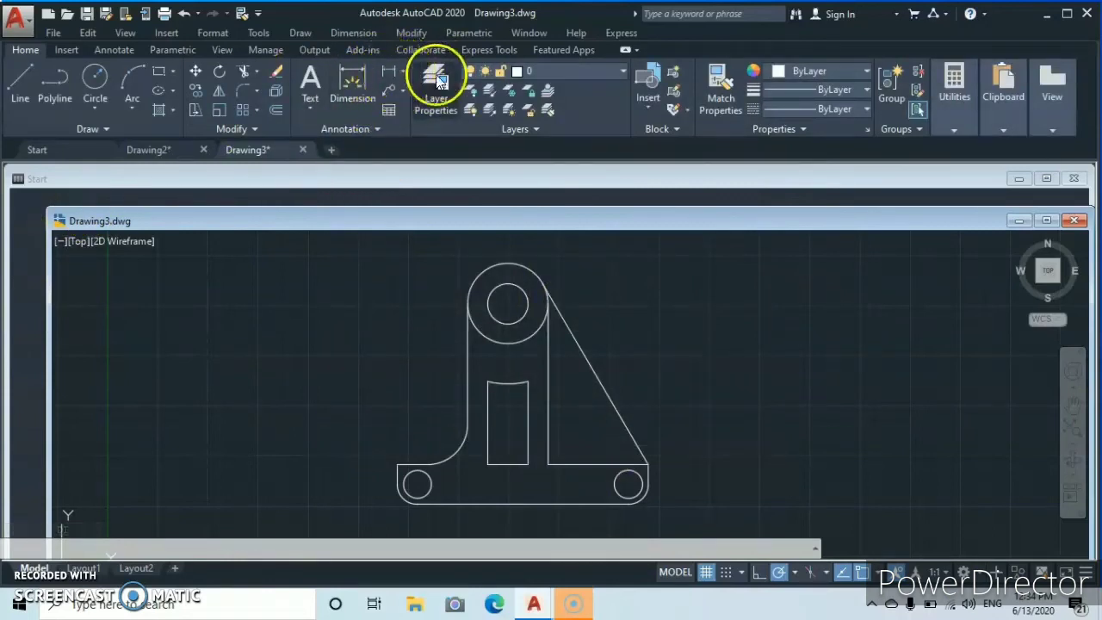
# - Set the current object colour to Green and look over the available dimension types
pyautogui.click(865, 71)
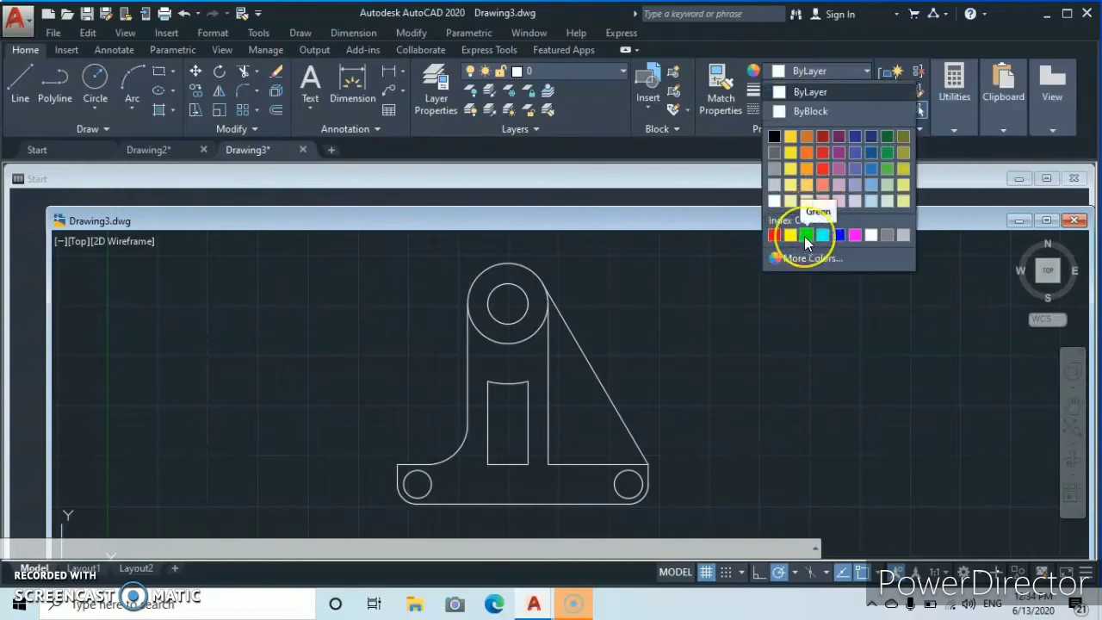
pyautogui.click(806, 237)
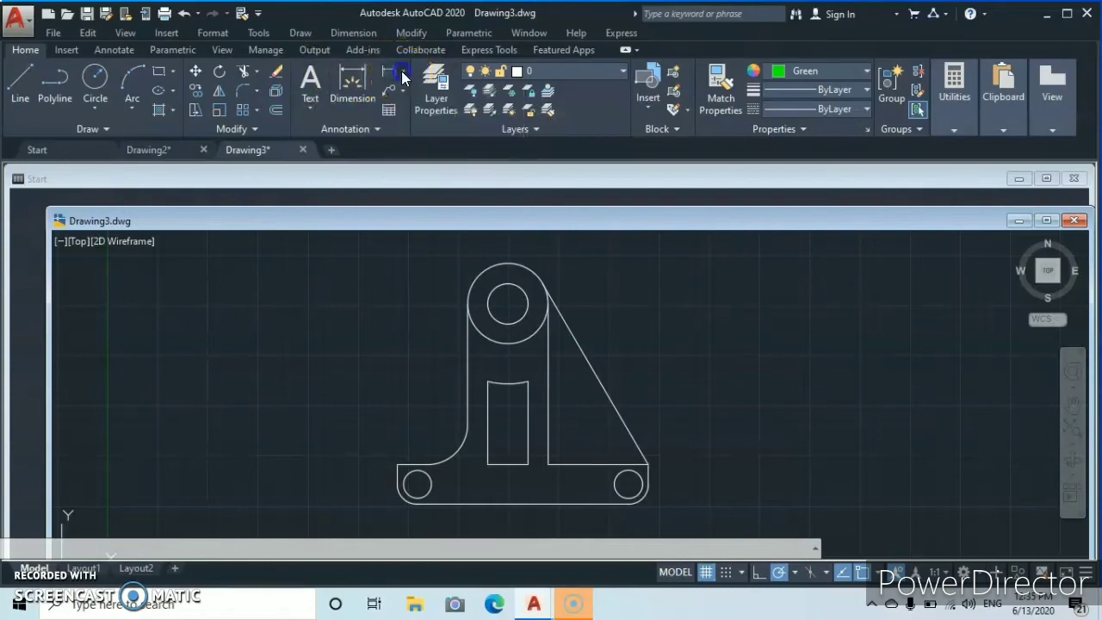
pyautogui.click(402, 74)
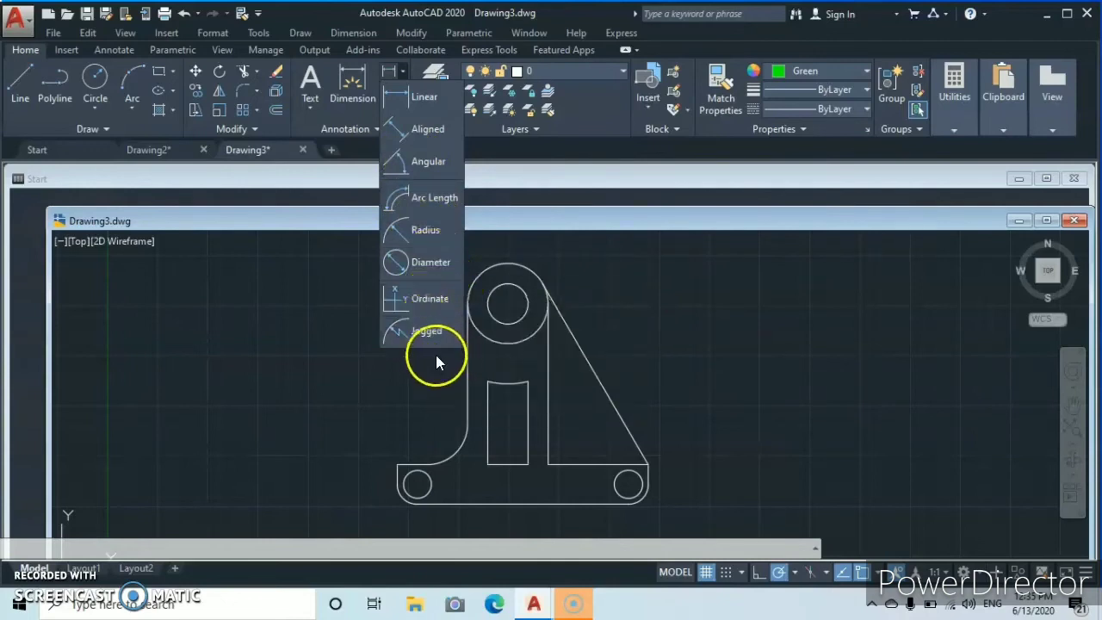
pyautogui.click(319, 264)
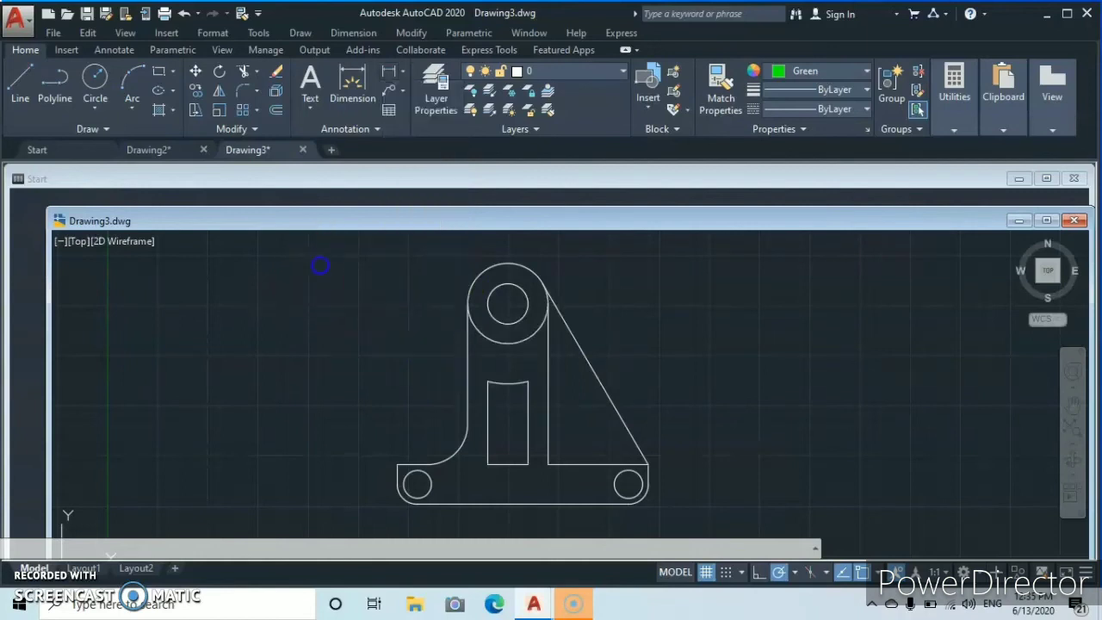
# - Add a vertical linear dimension from the large circle's left quadrant to the base's lower edge, placed left of the bracket
pyautogui.click(388, 70)
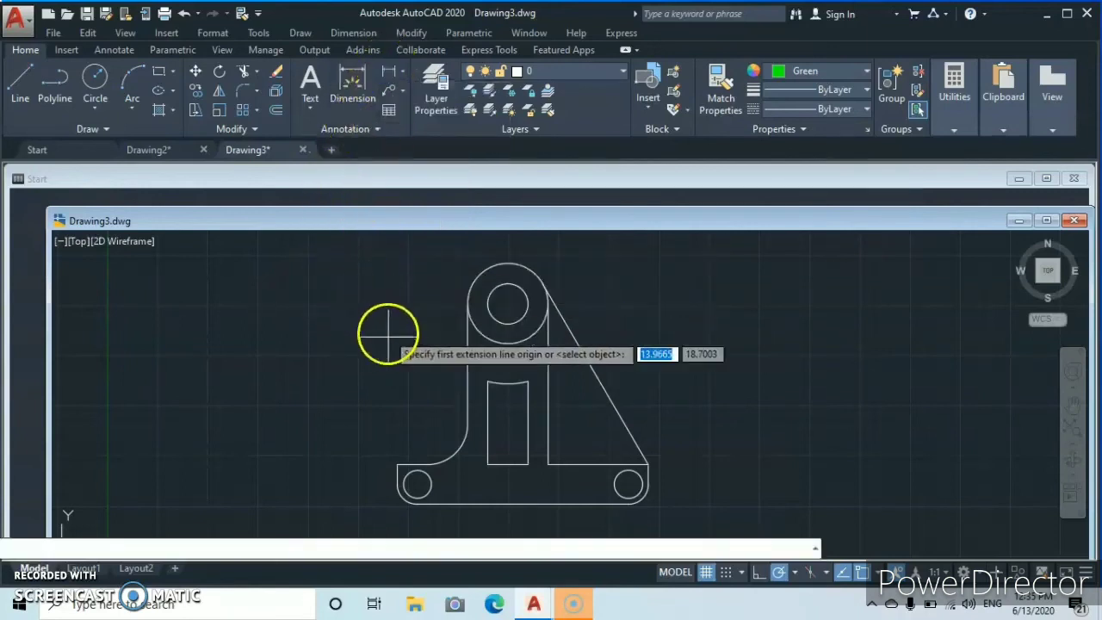
pyautogui.click(466, 302)
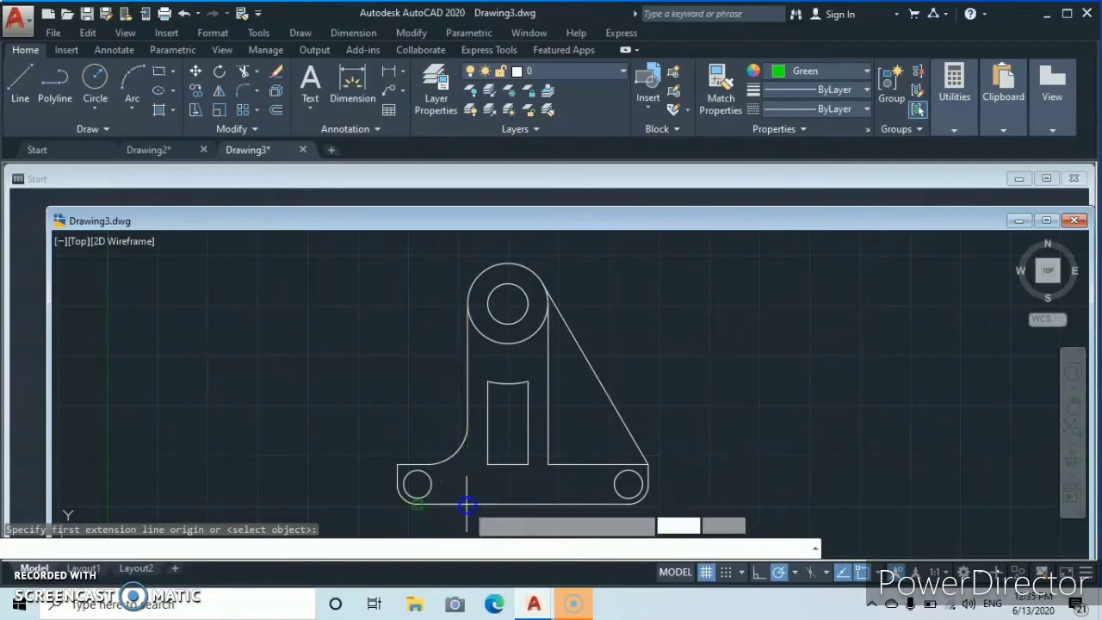
pyautogui.click(466, 504)
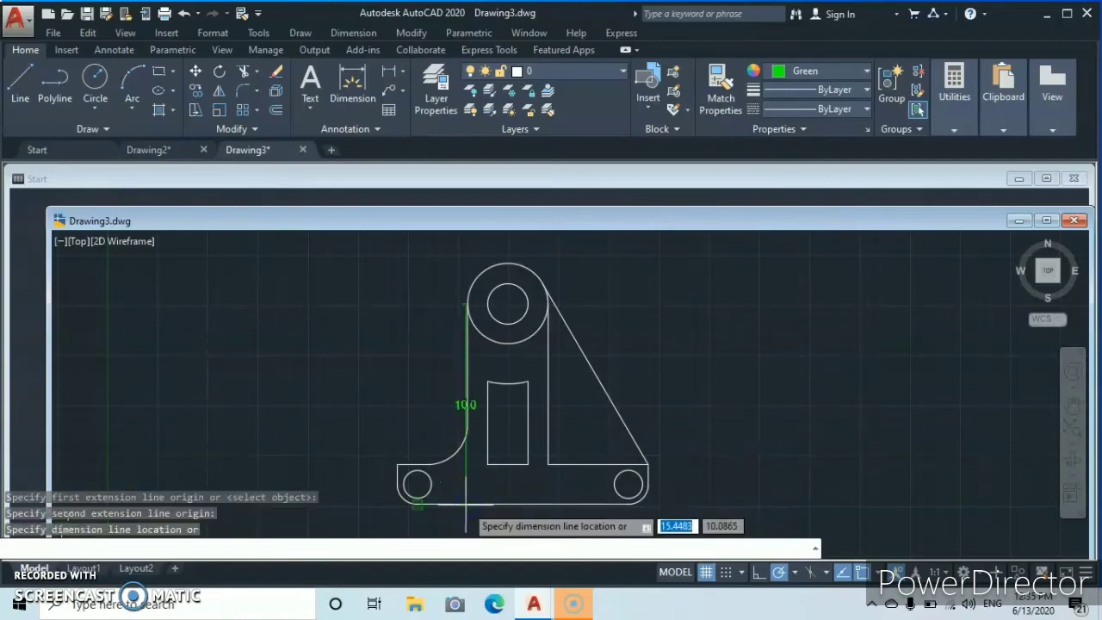
pyautogui.click(371, 491)
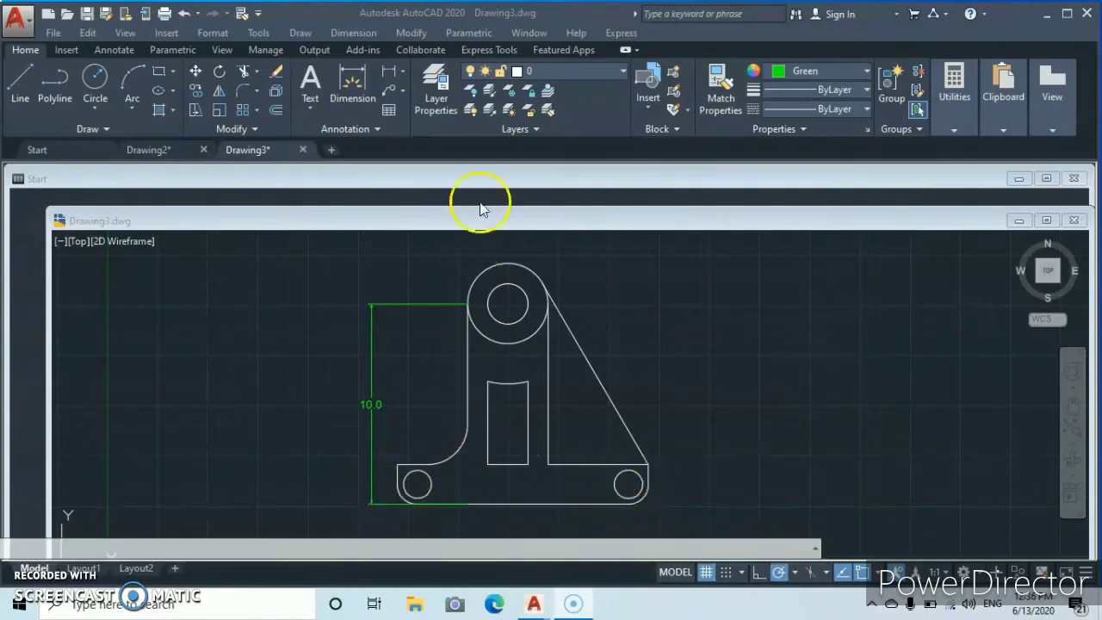
# - Add a horizontal linear dimension across the full width of the base, placed just below its lower edge
pyautogui.click(386, 72)
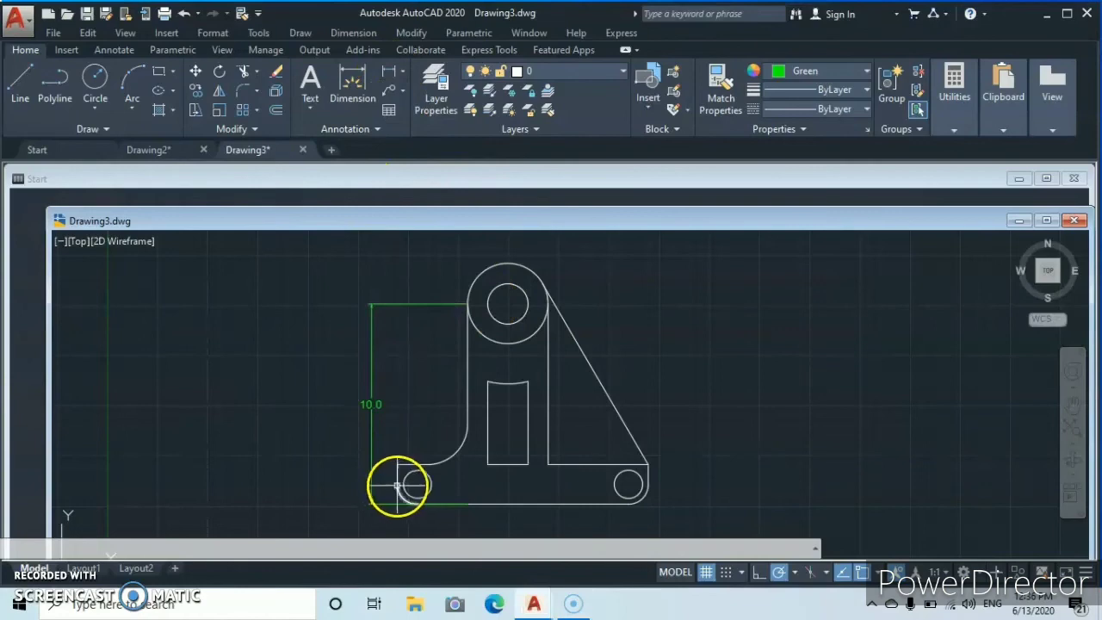
pyautogui.click(386, 72)
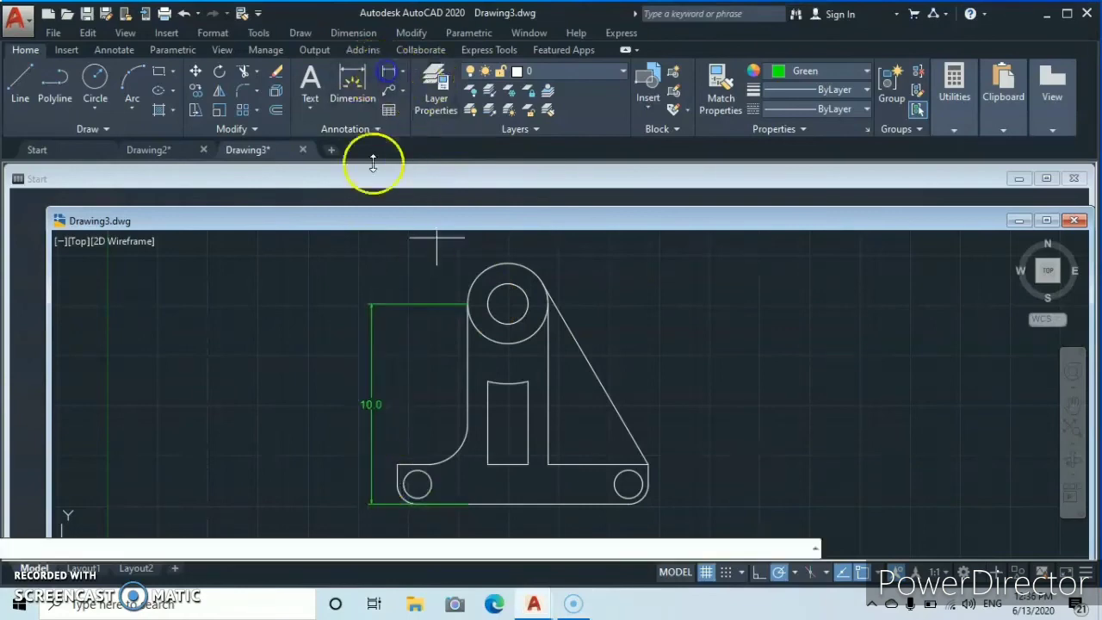
pyautogui.click(417, 485)
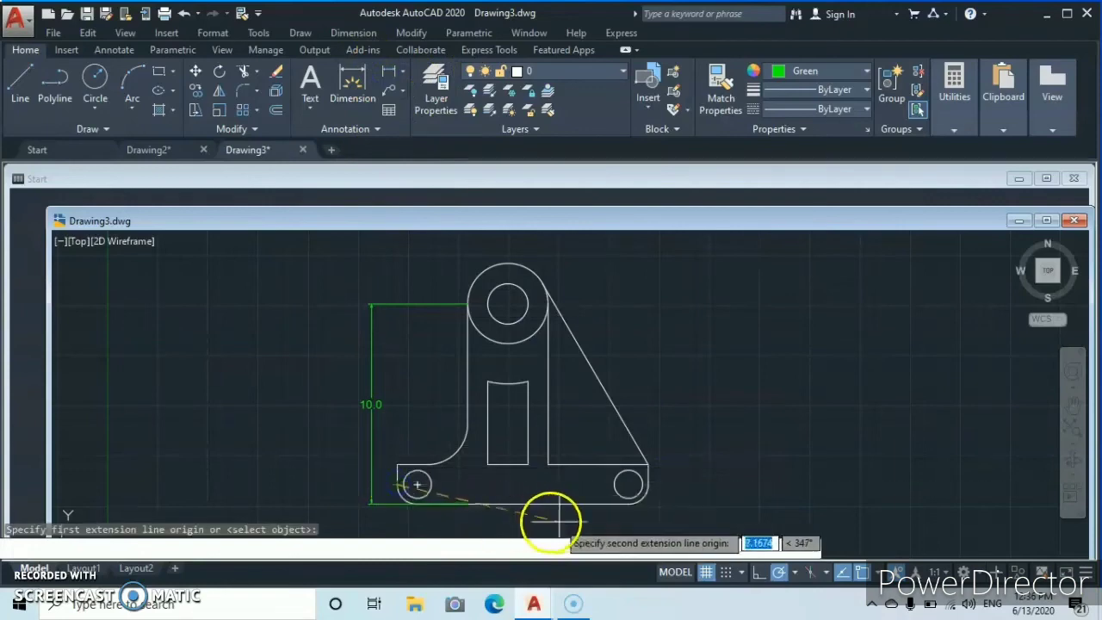
pyautogui.click(628, 484)
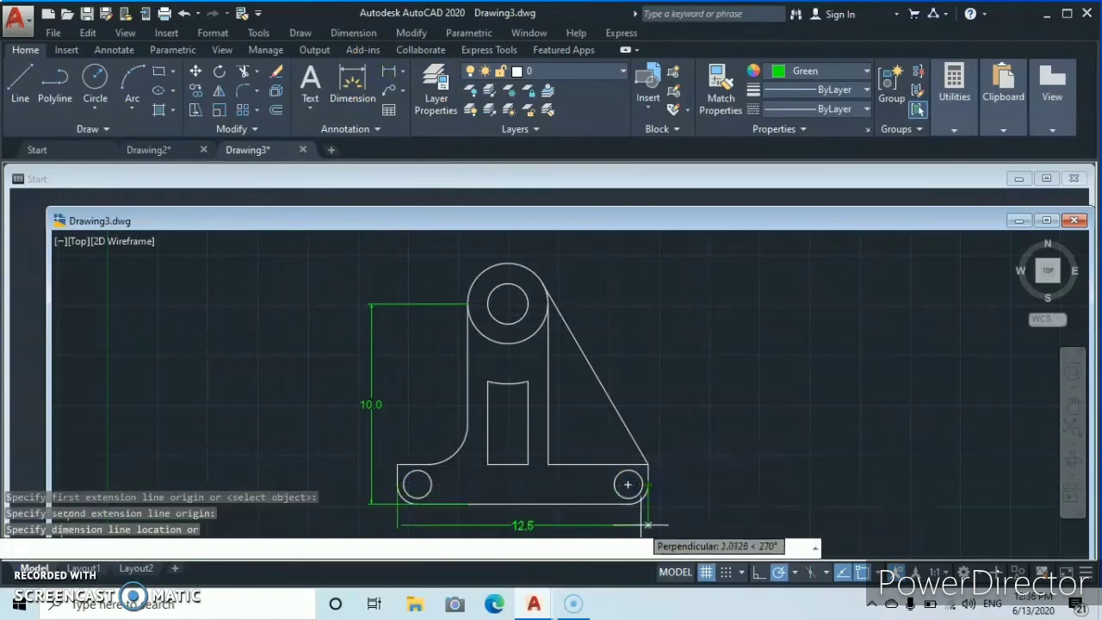
pyautogui.click(646, 524)
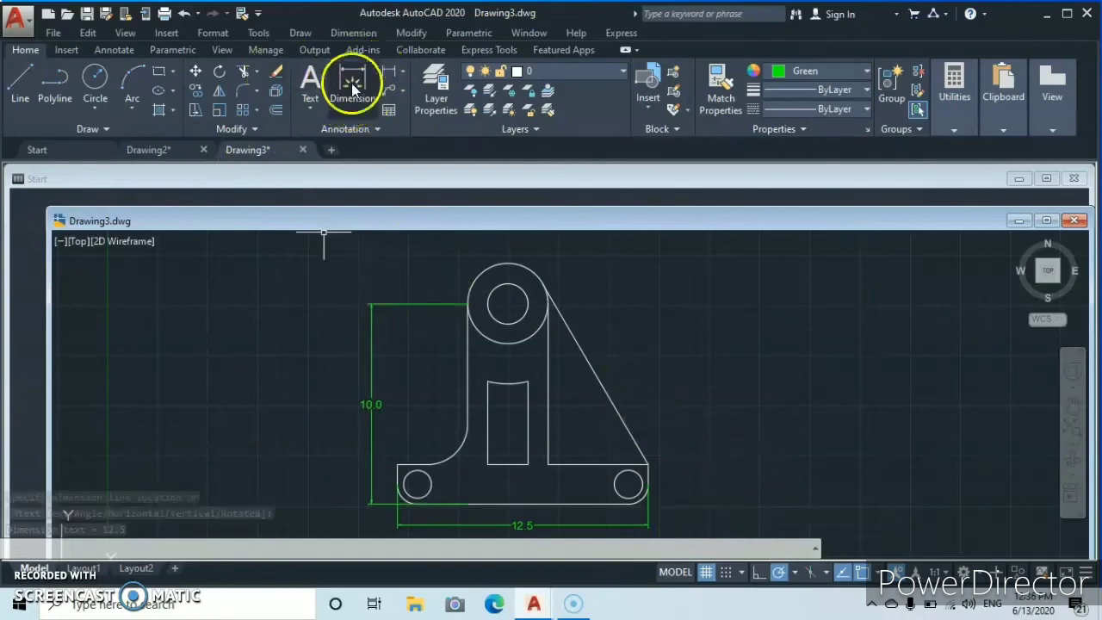
pyautogui.click(391, 75)
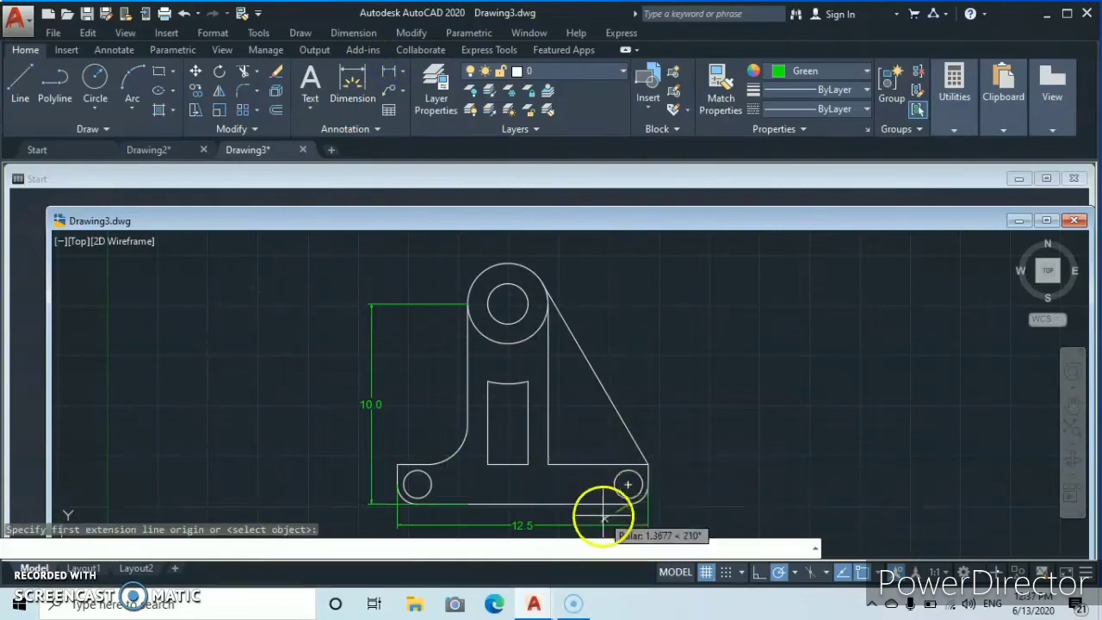
pyautogui.click(627, 465)
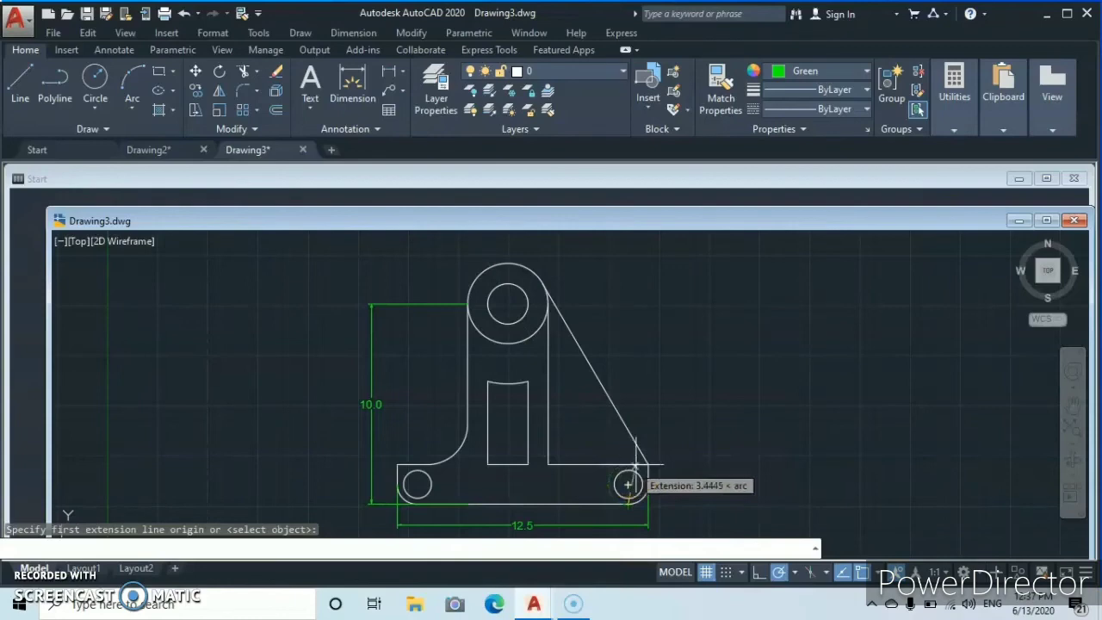
pyautogui.click(646, 471)
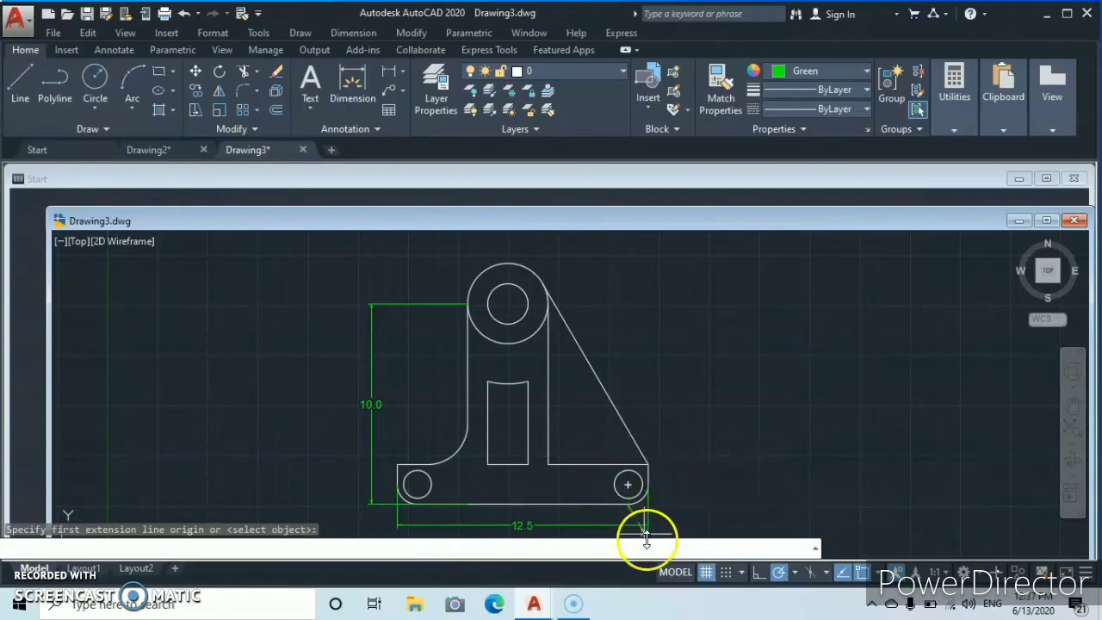
pyautogui.press('Escape')
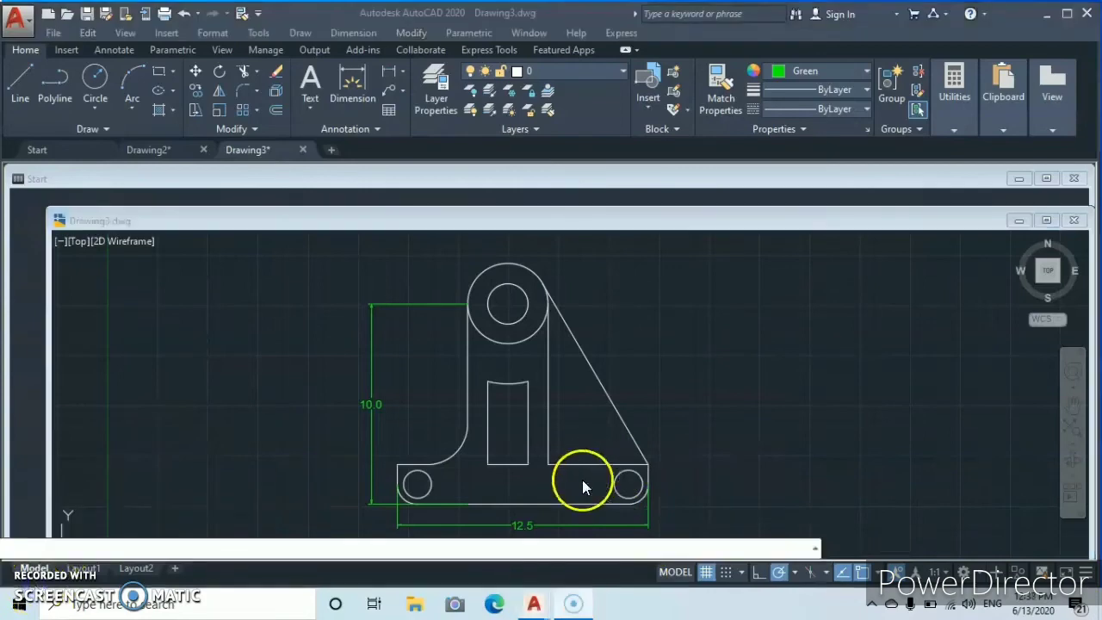
# - Add a vertical linear dimension for the base's thickness at the upright's right edge, placed inside the base's right part
pyautogui.click(582, 479)
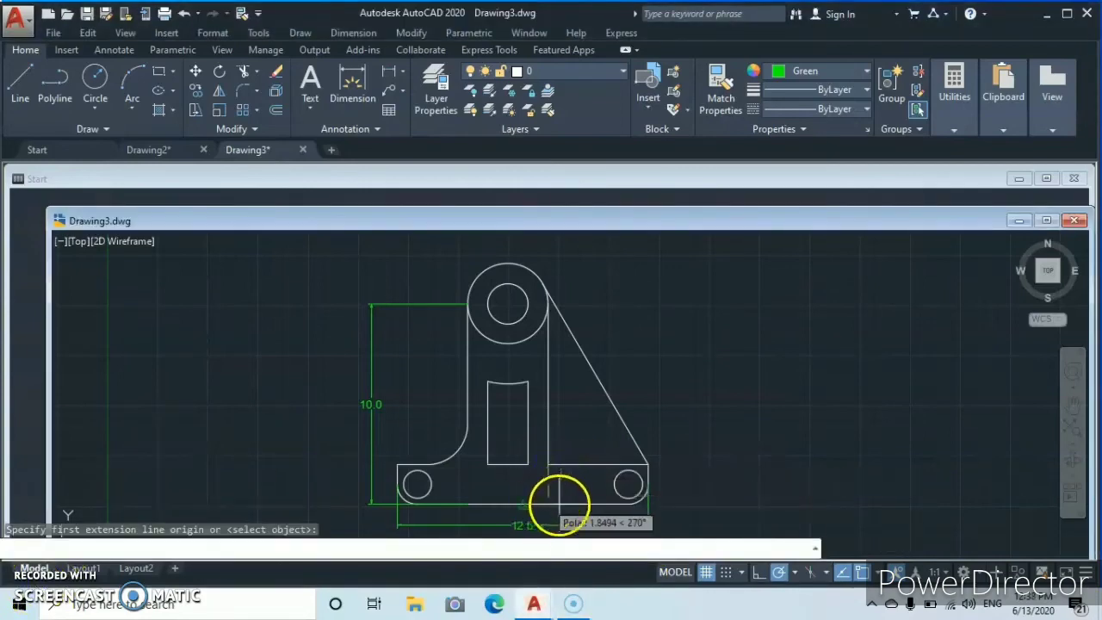
pyautogui.click(548, 504)
pyautogui.click(548, 465)
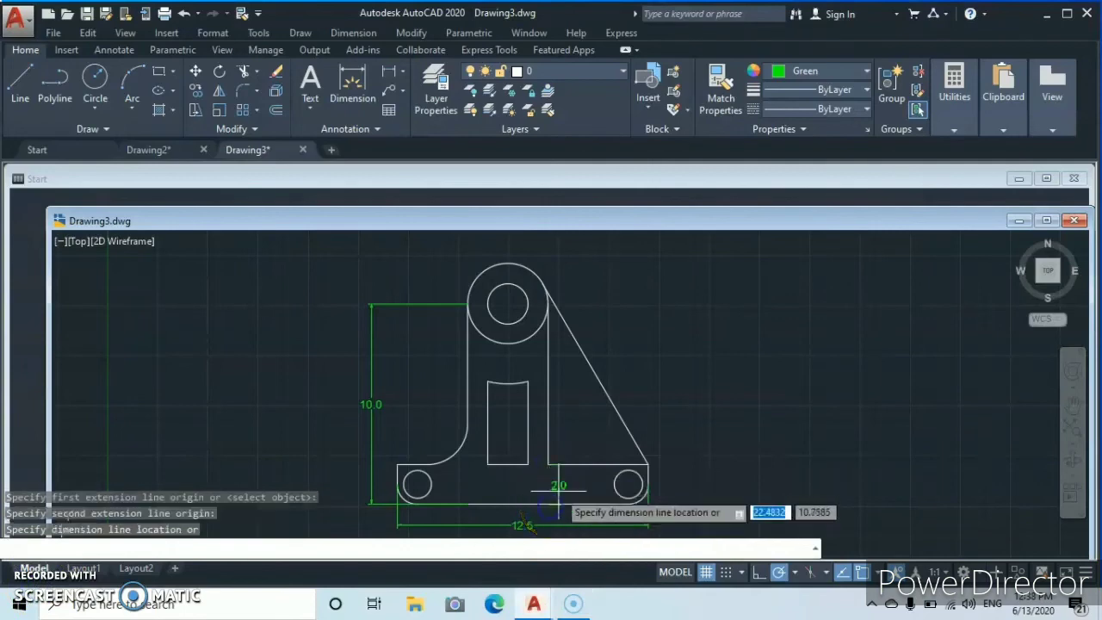
pyautogui.click(567, 511)
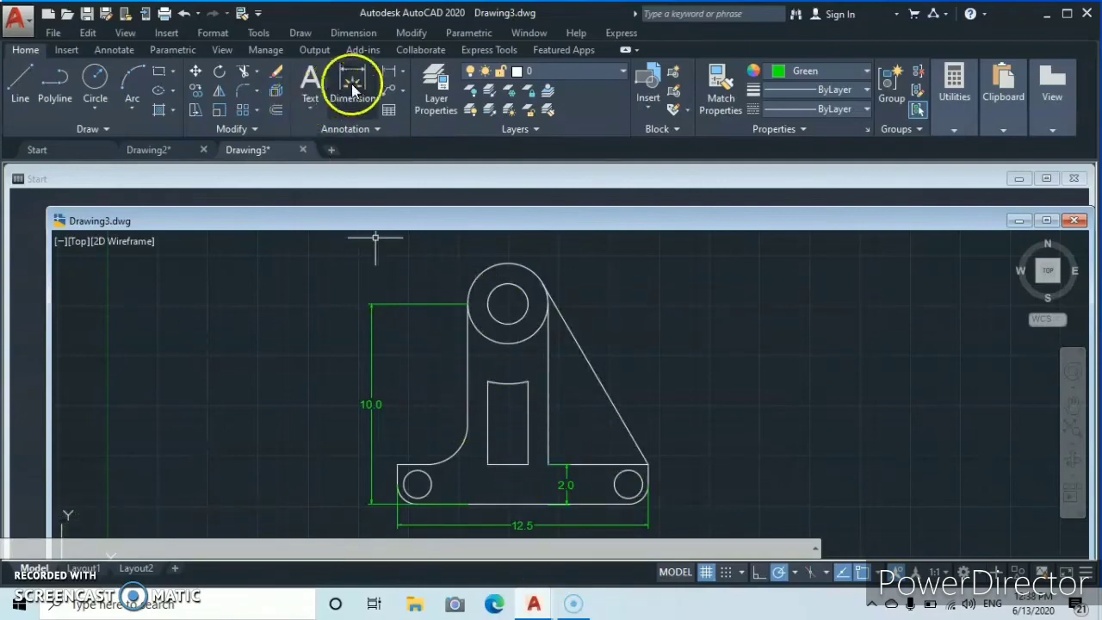
# - Add a vertical linear dimension for the slot's right side, placed between the slot and the upright's right edge
pyautogui.click(384, 70)
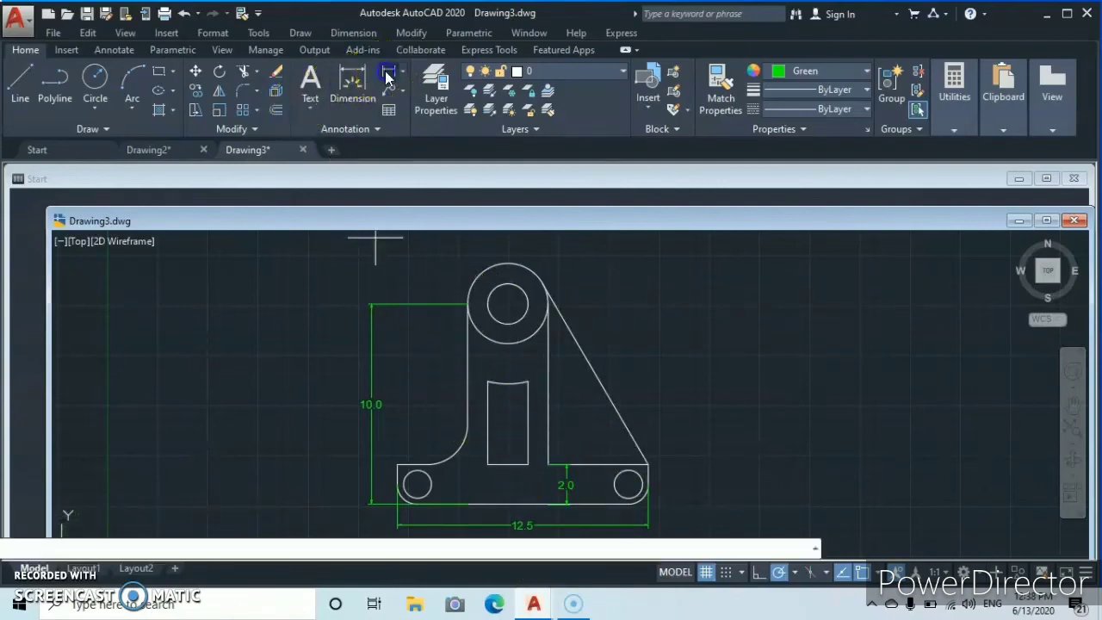
pyautogui.click(527, 382)
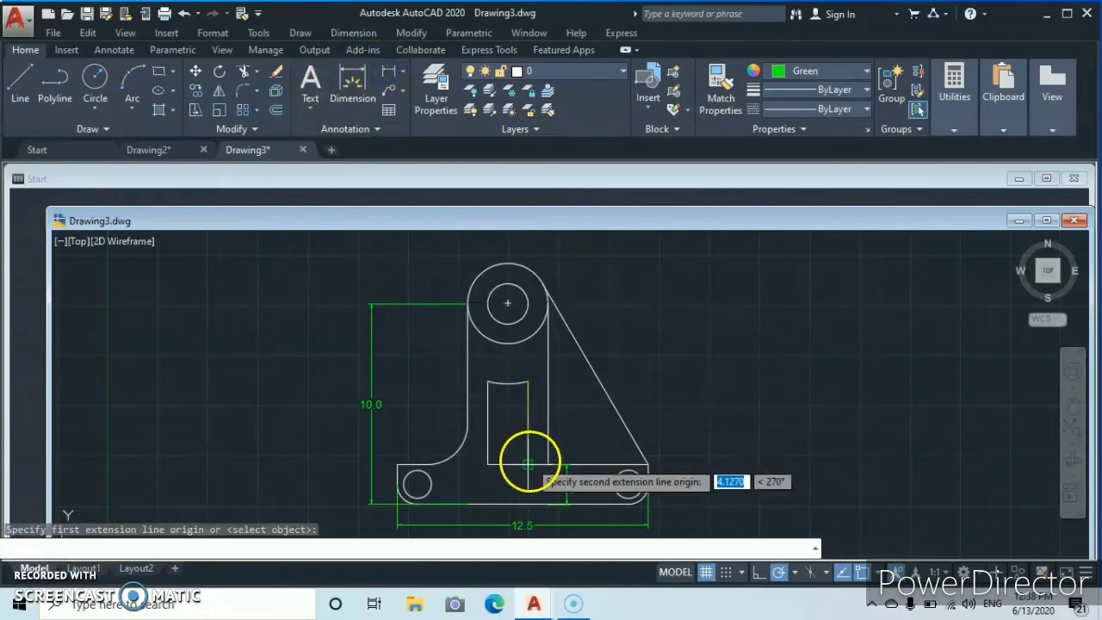
pyautogui.click(529, 463)
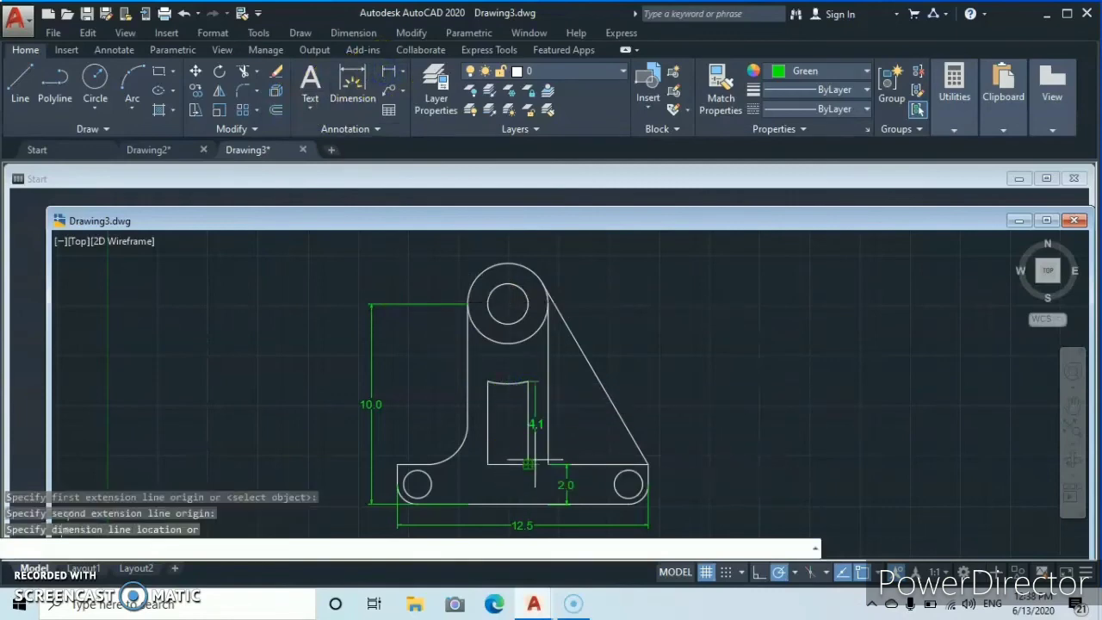
pyautogui.click(535, 465)
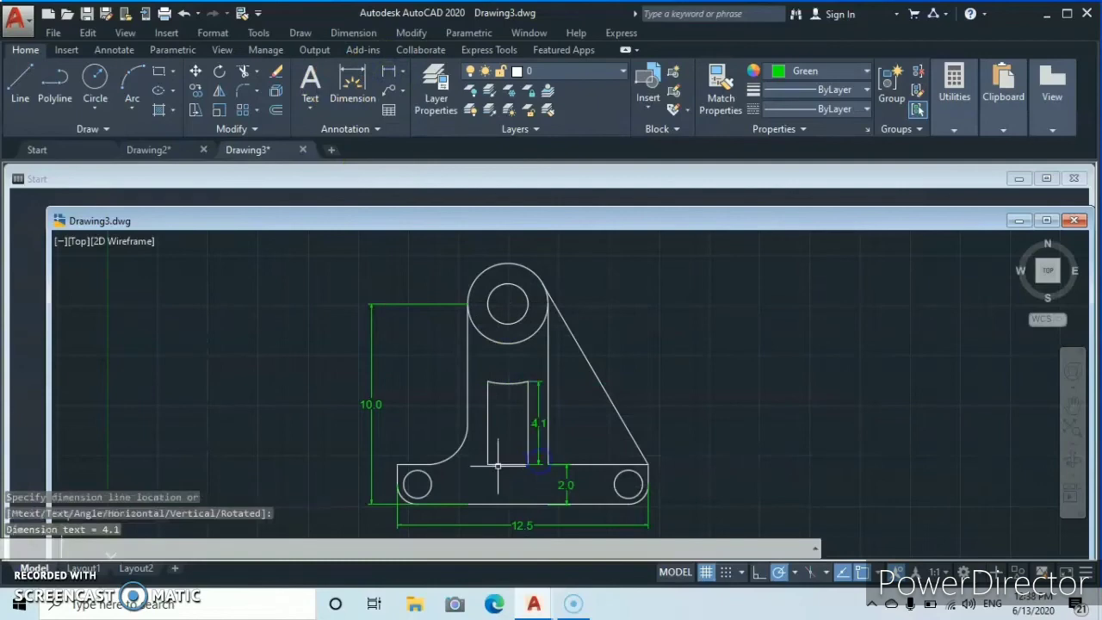
# - Add a horizontal linear dimension for the slot's width, placed just below the slot inside the base
pyautogui.click(392, 67)
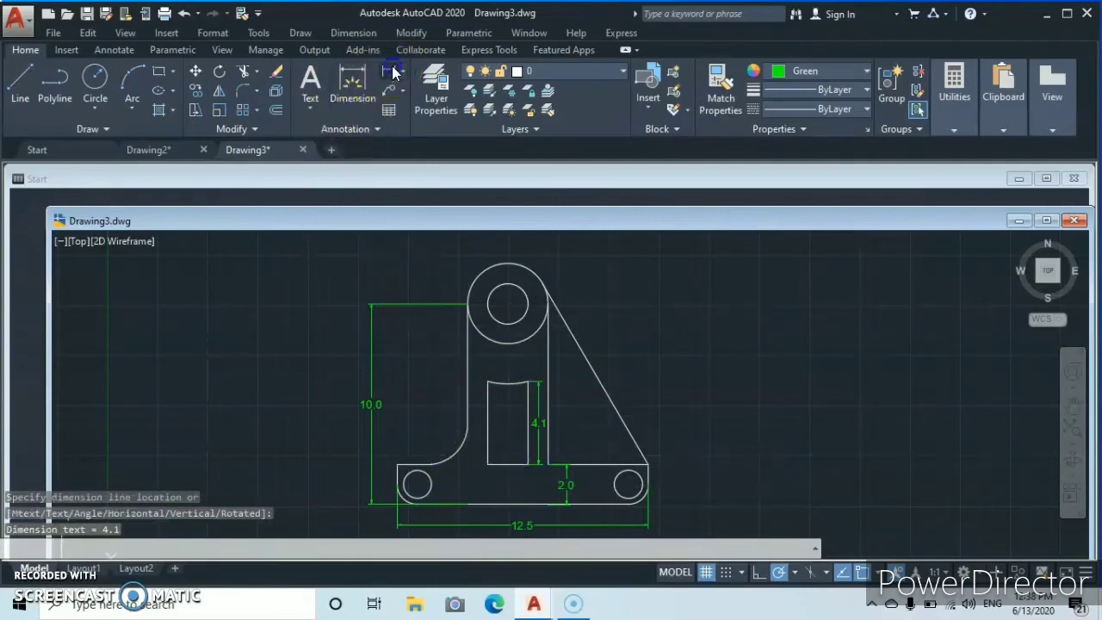
pyautogui.click(484, 465)
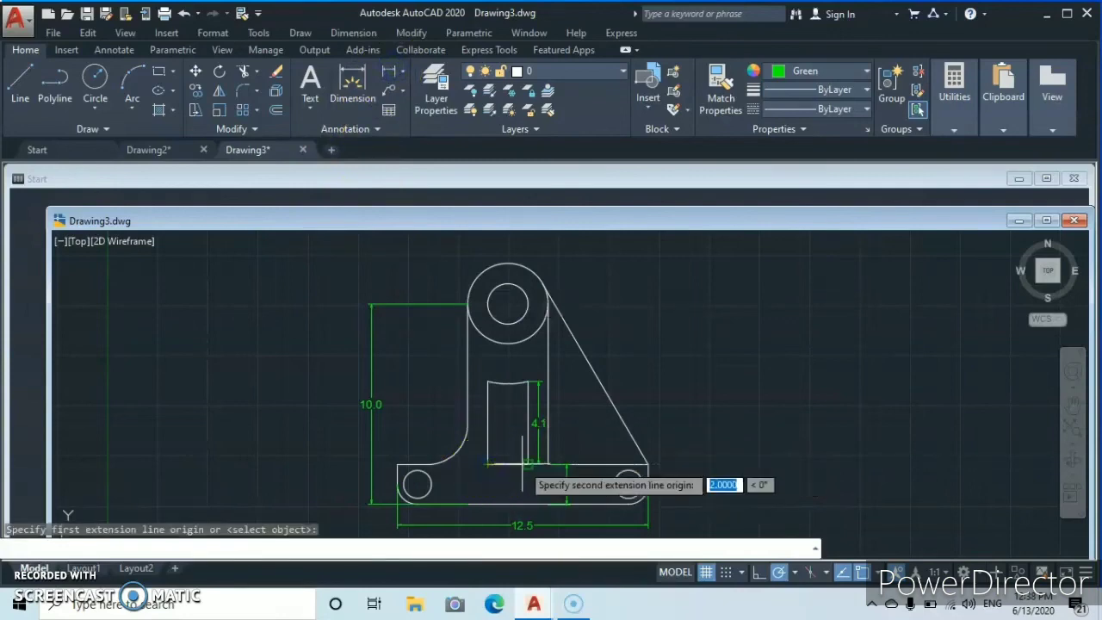
pyautogui.click(528, 465)
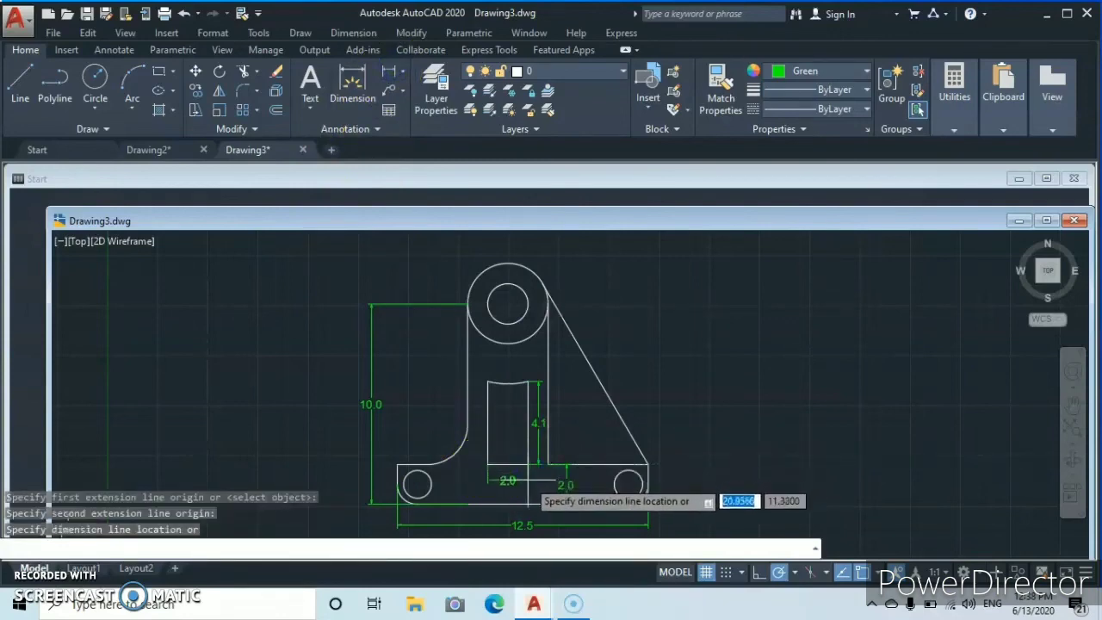
pyautogui.click(523, 480)
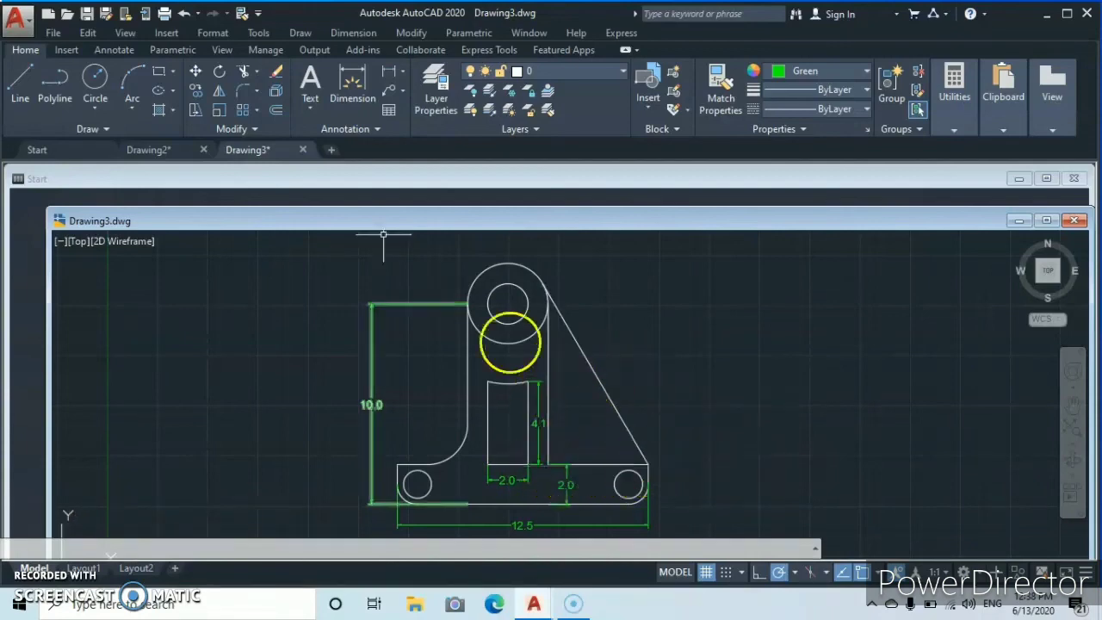
# - Add a horizontal linear dimension from the upright's right edge to the base's right end, placed just above the base
pyautogui.click(386, 72)
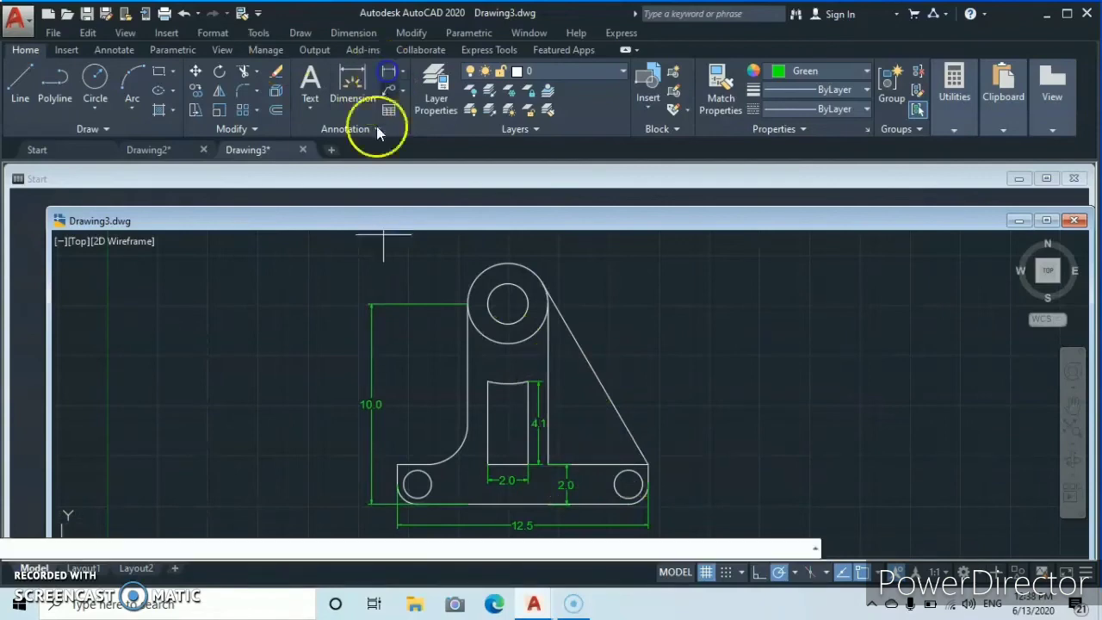
pyautogui.click(548, 465)
pyautogui.click(646, 465)
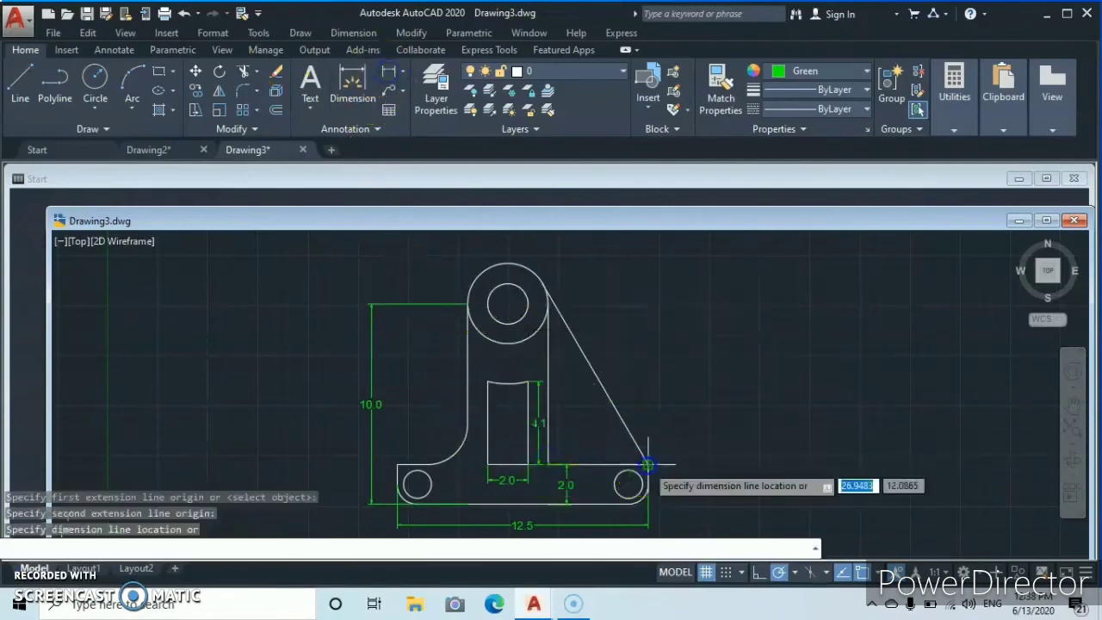
pyautogui.click(648, 448)
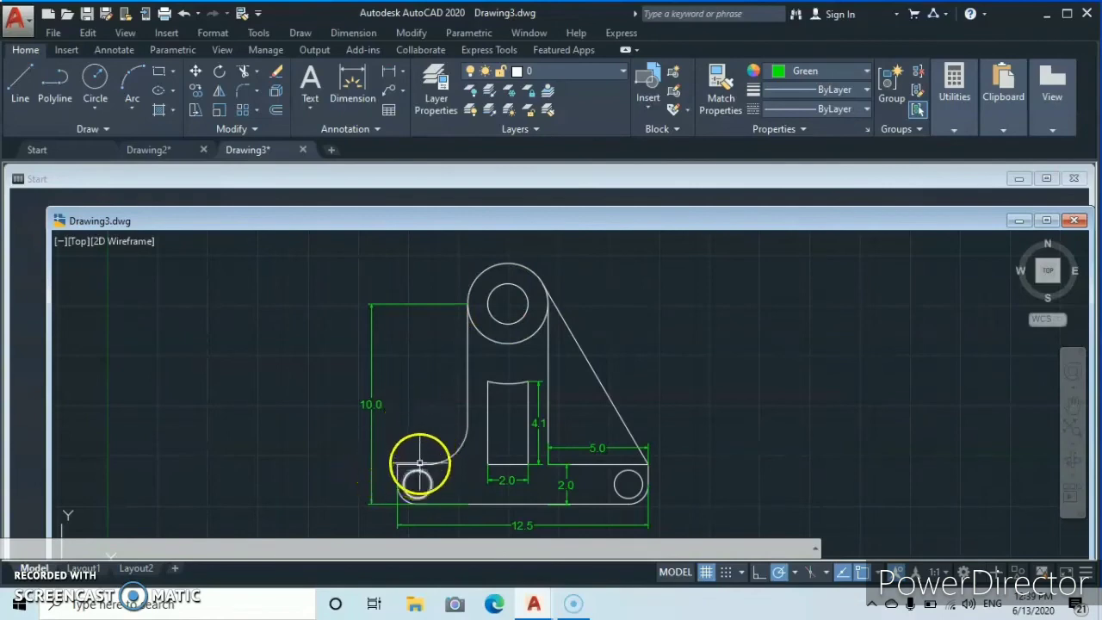
# - Add a horizontal linear dimension for the base's short top edge left of the fillet, placed just above it
pyautogui.click(387, 78)
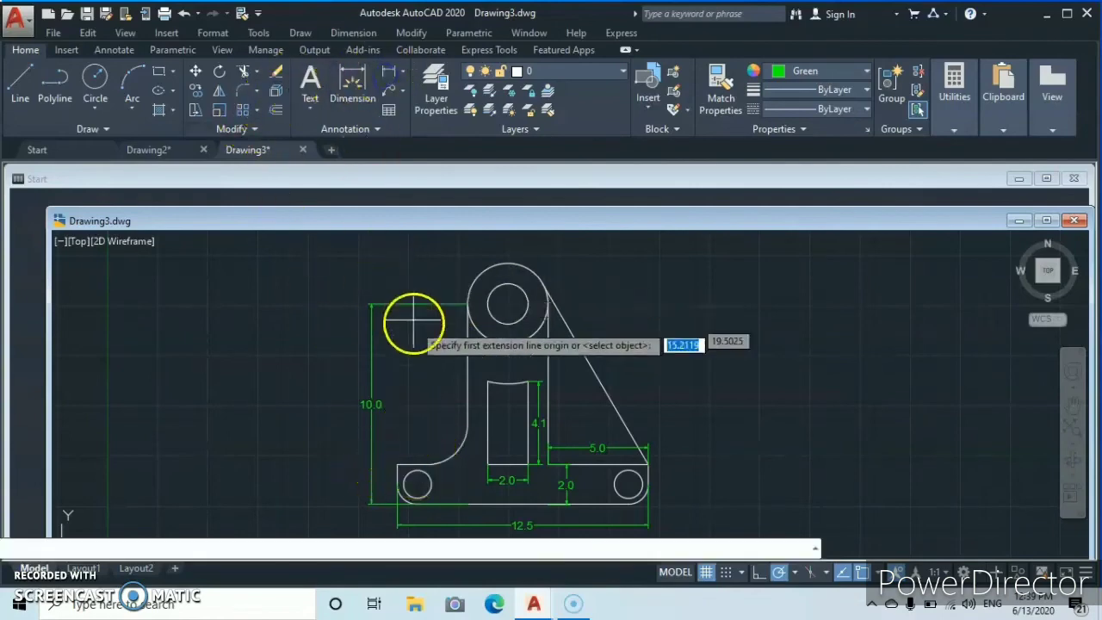
pyautogui.click(426, 465)
pyautogui.click(397, 465)
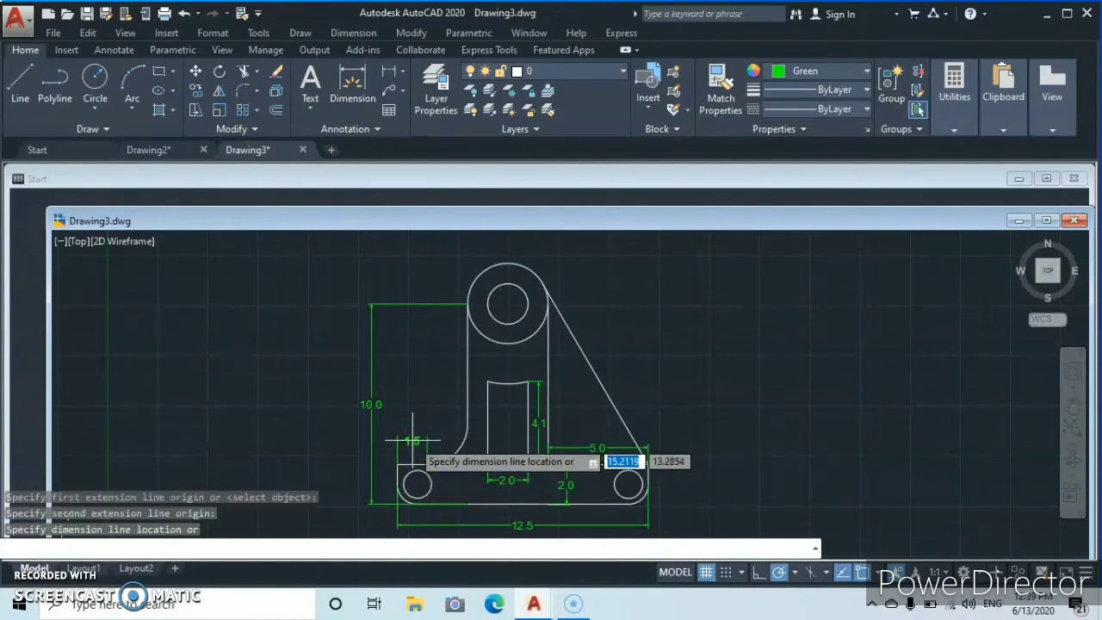
pyautogui.click(412, 441)
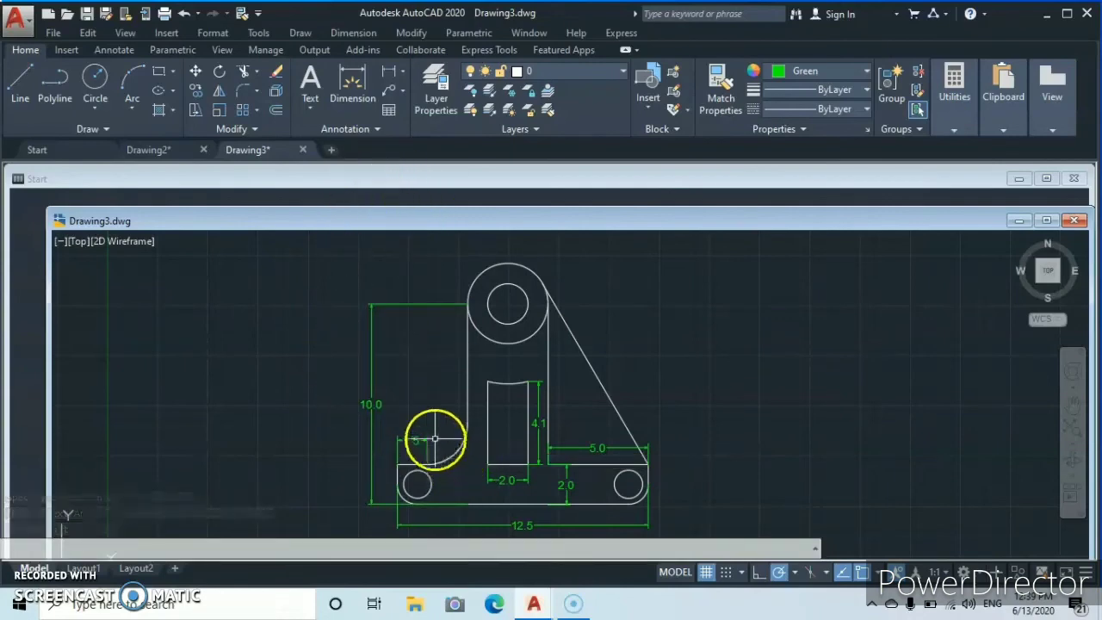
# - Add a radius dimension to the fillet arc between upright and base, with its text inside the base below the arc
pyautogui.click(403, 74)
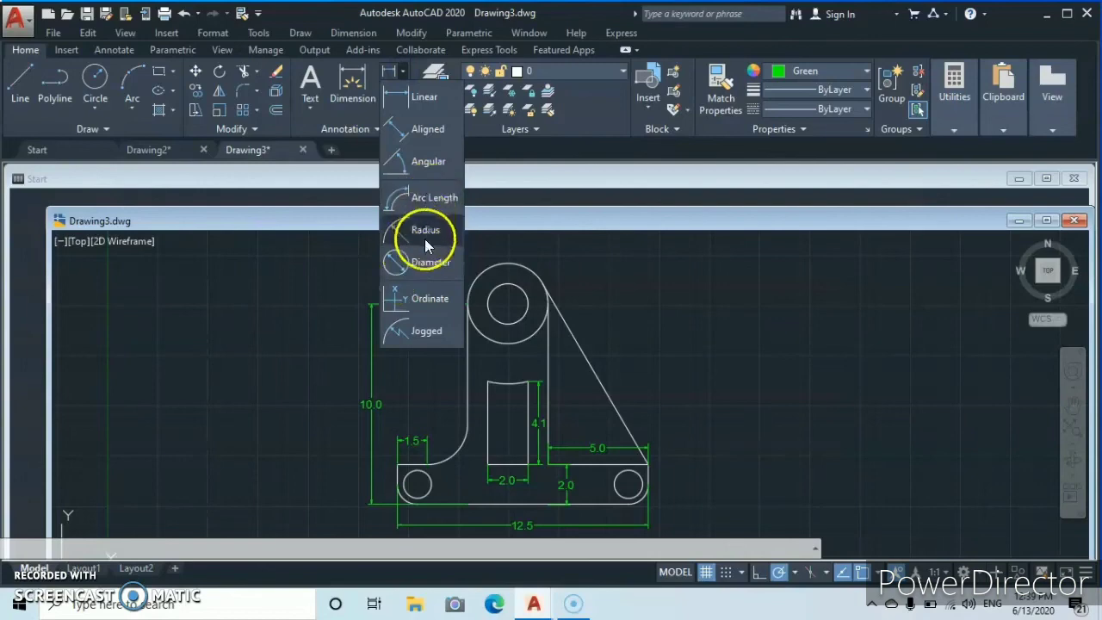
pyautogui.click(406, 231)
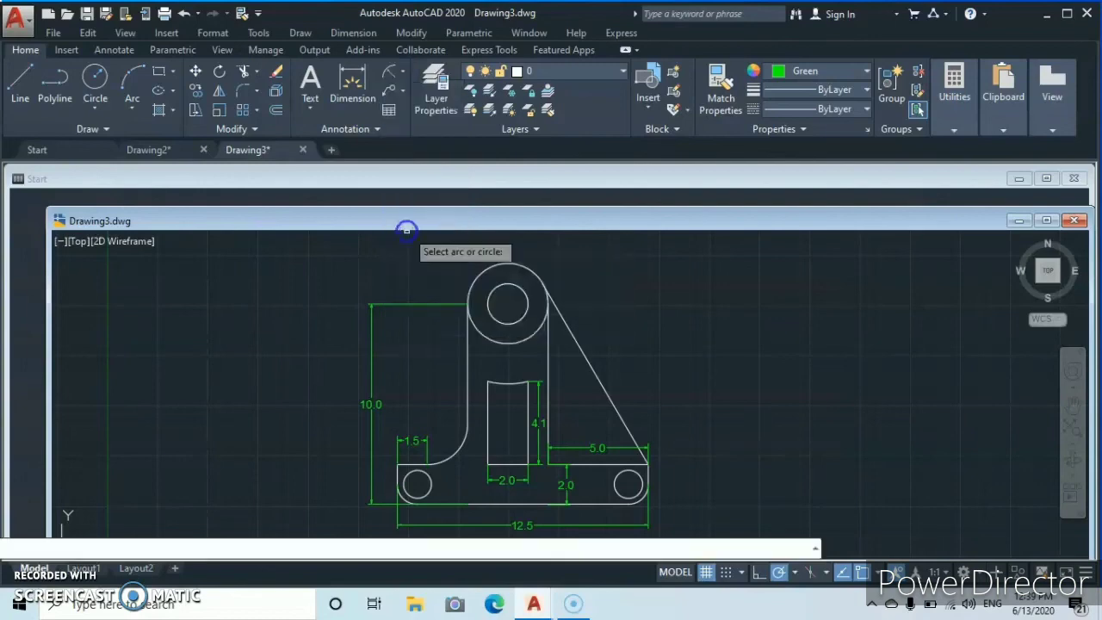
pyautogui.click(454, 456)
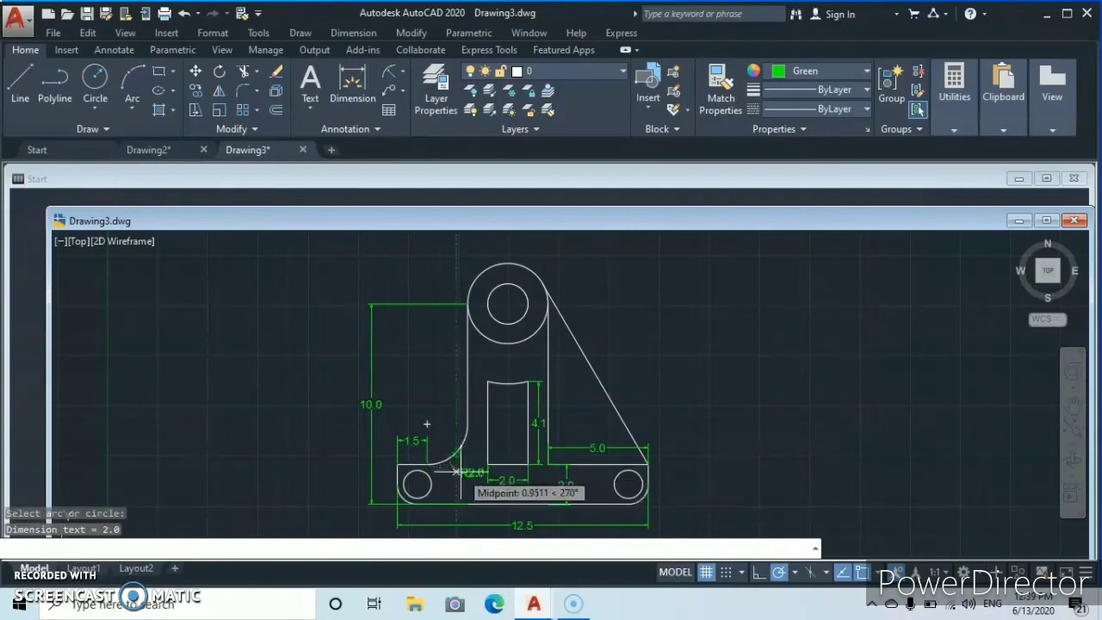
pyautogui.click(458, 474)
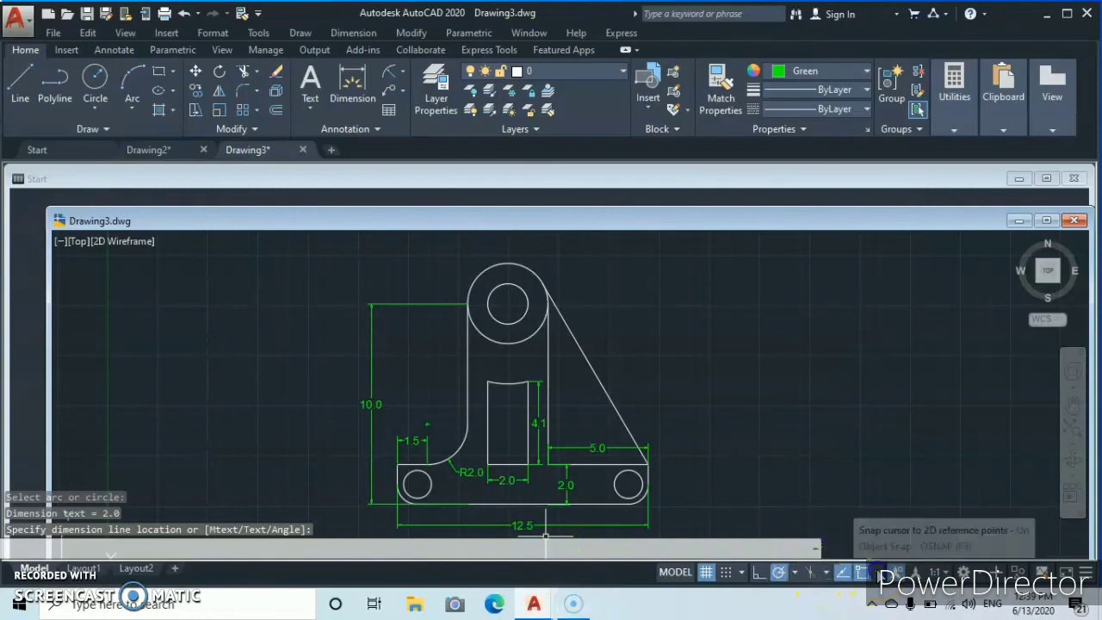
pyautogui.click(876, 572)
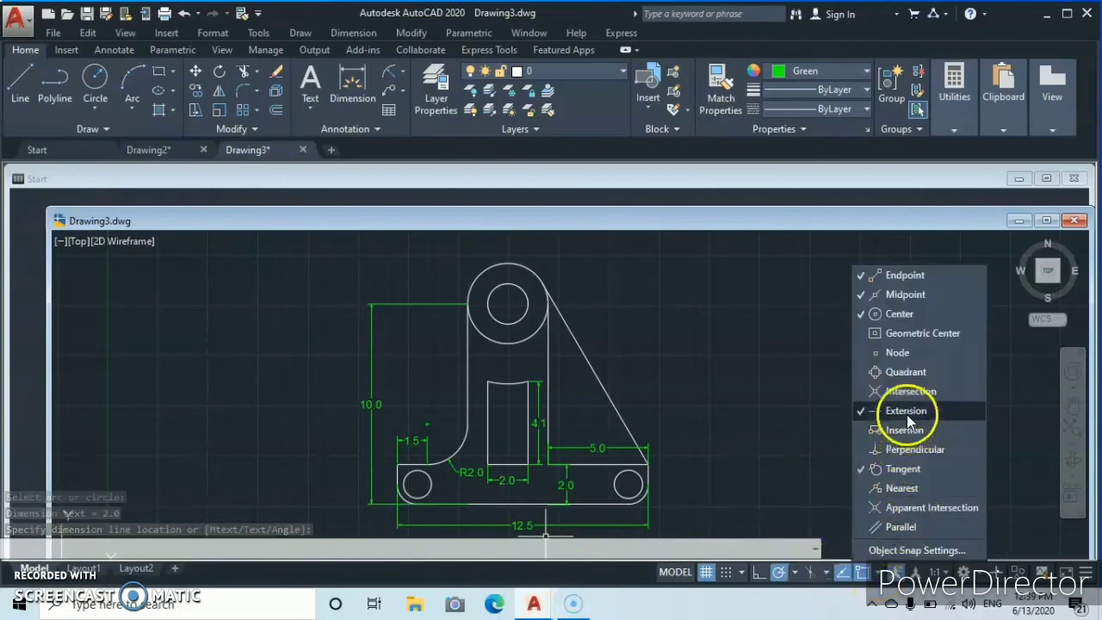
pyautogui.click(799, 395)
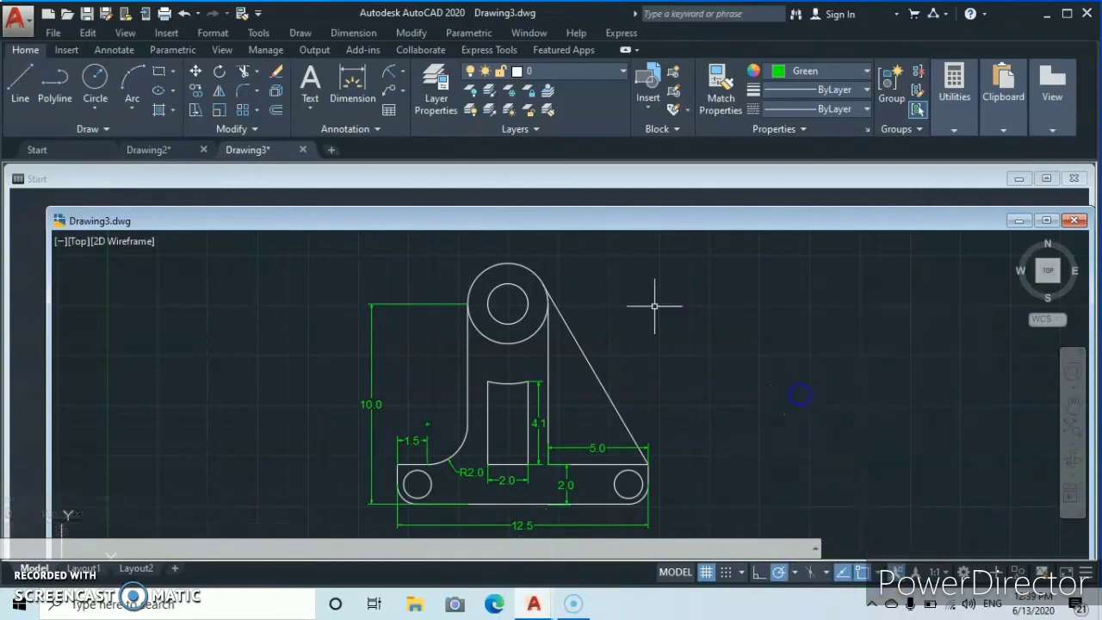
# - Add radius dimensions to the head's inner circle, placed at its upper right, and outer circle, placed at its upper left
pyautogui.click(390, 79)
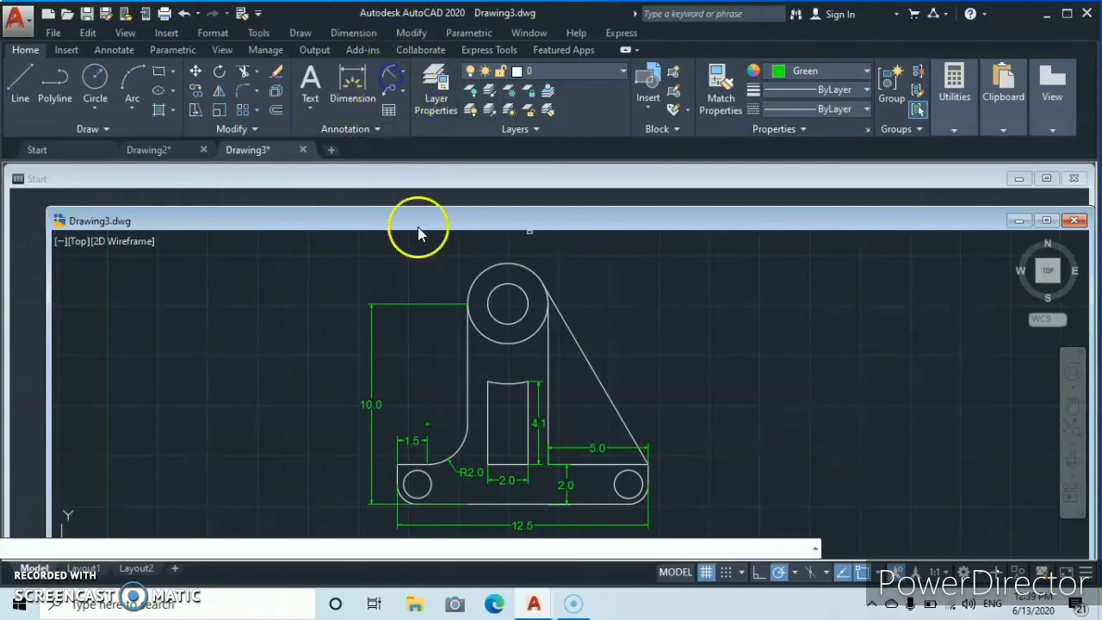
pyautogui.click(517, 289)
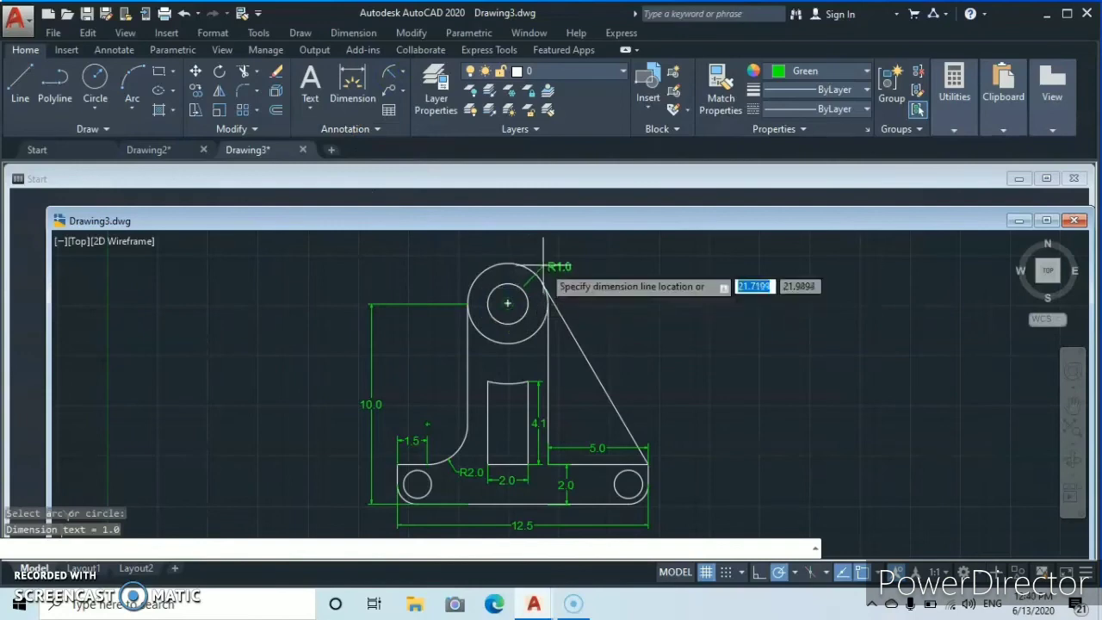
pyautogui.click(544, 276)
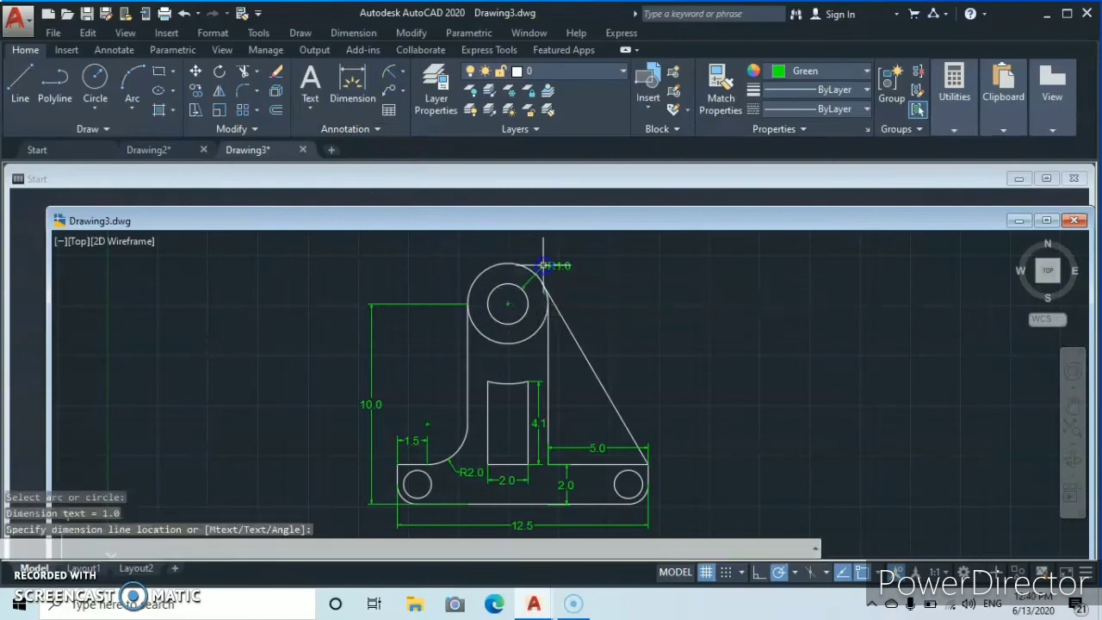
pyautogui.click(386, 76)
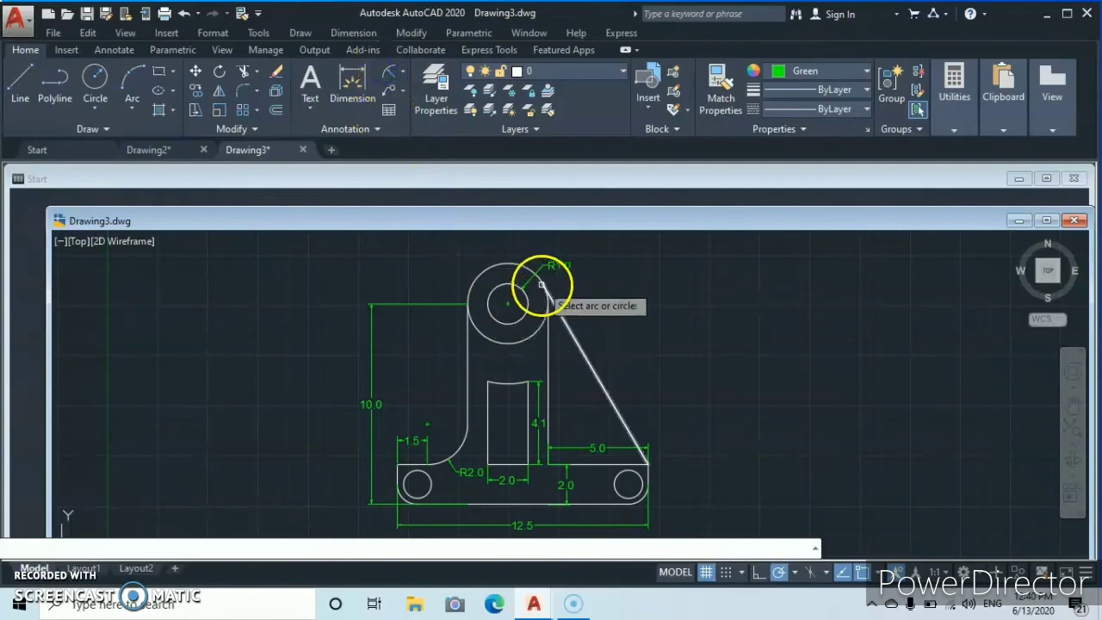
pyautogui.click(503, 266)
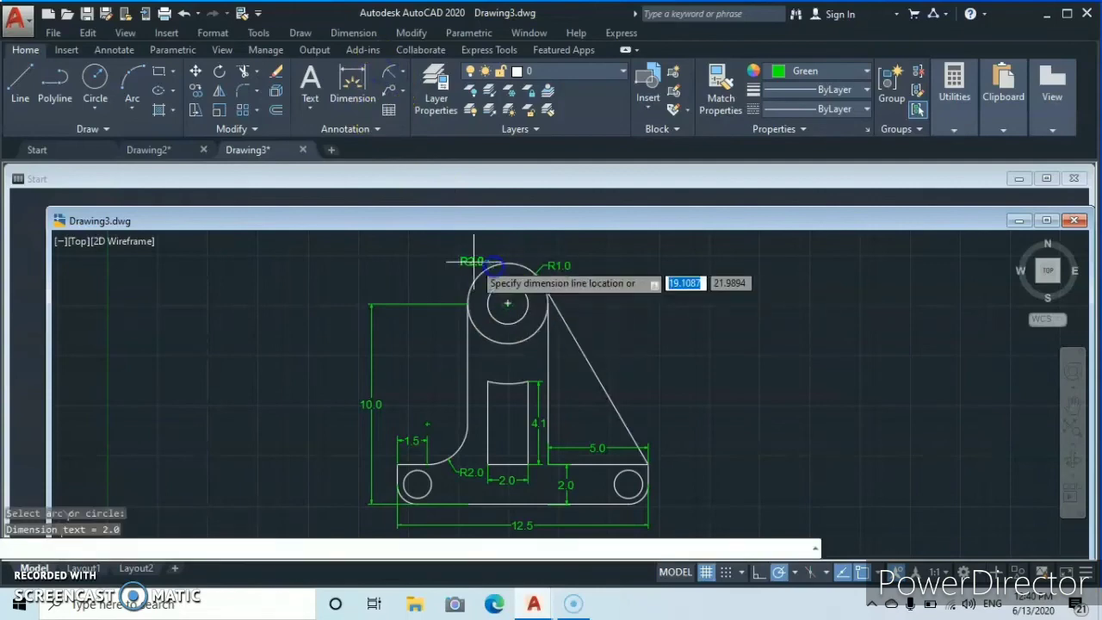
pyautogui.click(456, 259)
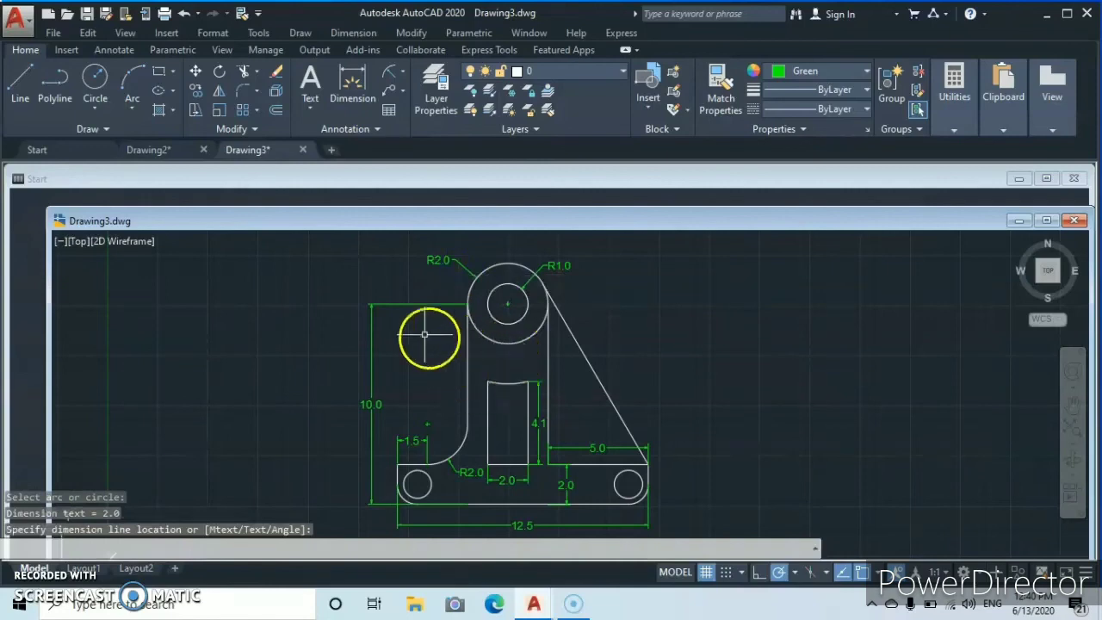
# - Add a radius dimension to the curved top of the slot, placed directly above the arc
pyautogui.click(388, 75)
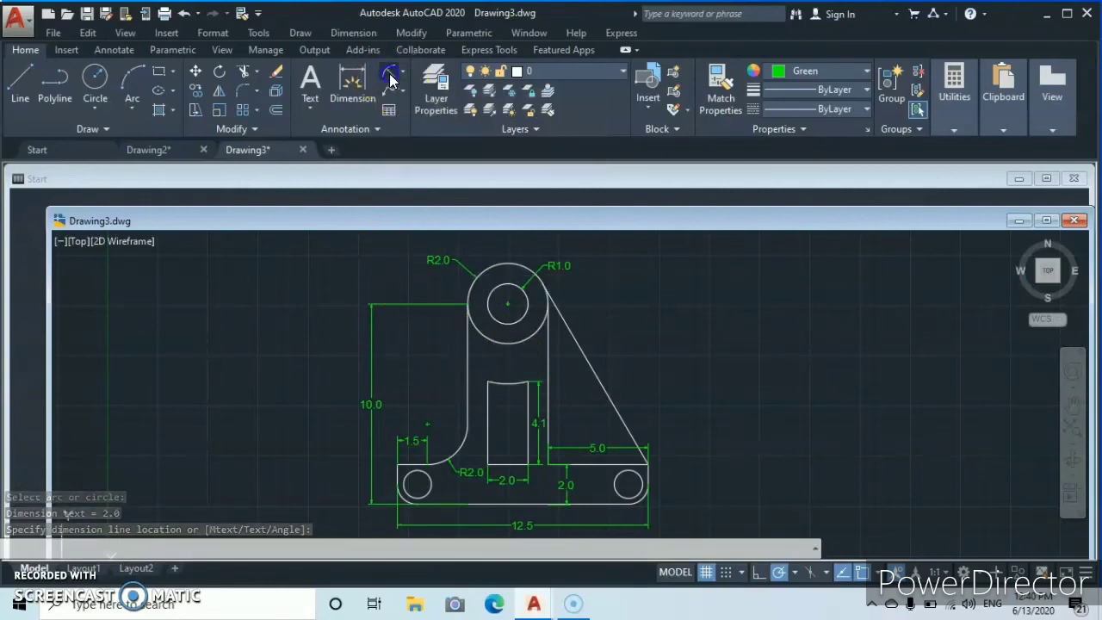
pyautogui.click(502, 383)
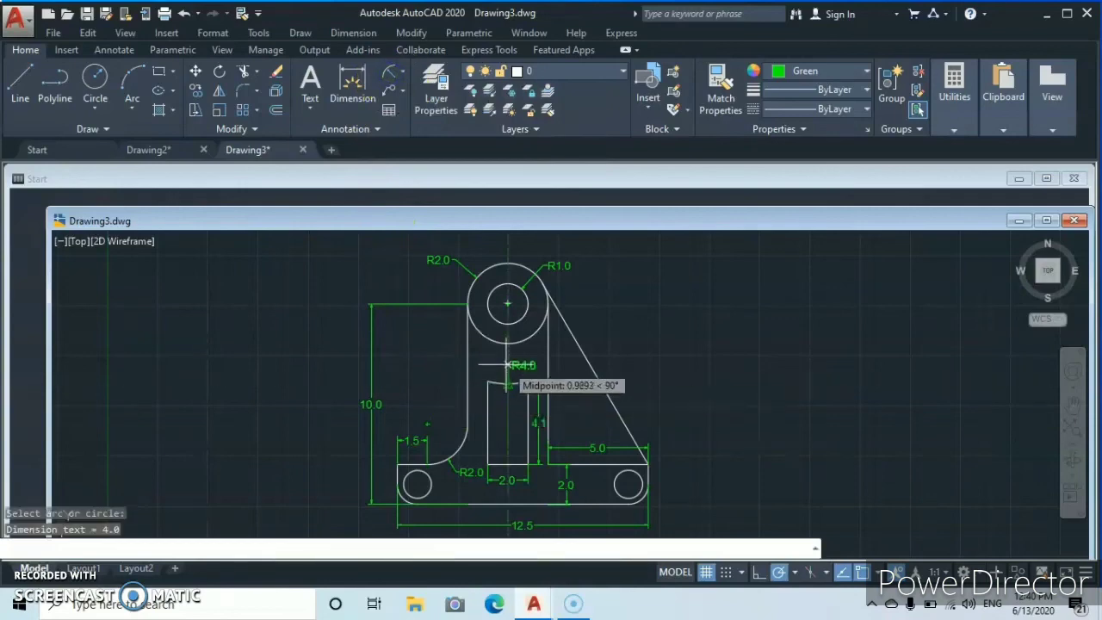
pyautogui.click(506, 377)
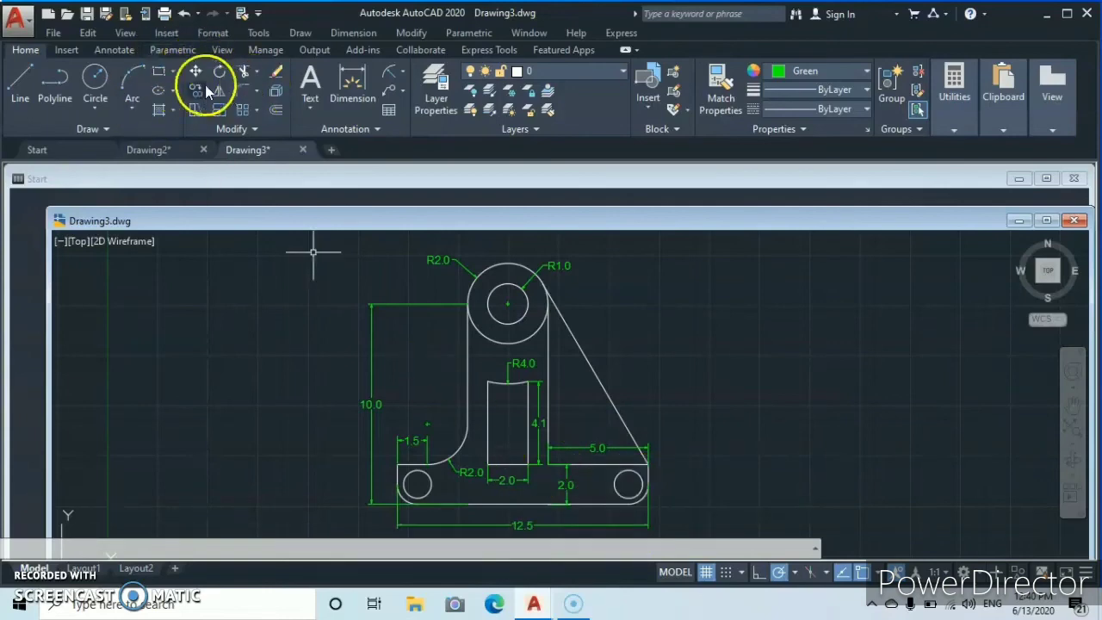
# - Add a radius dimension to the base's right hole, placed outside the base's right end
pyautogui.click(392, 77)
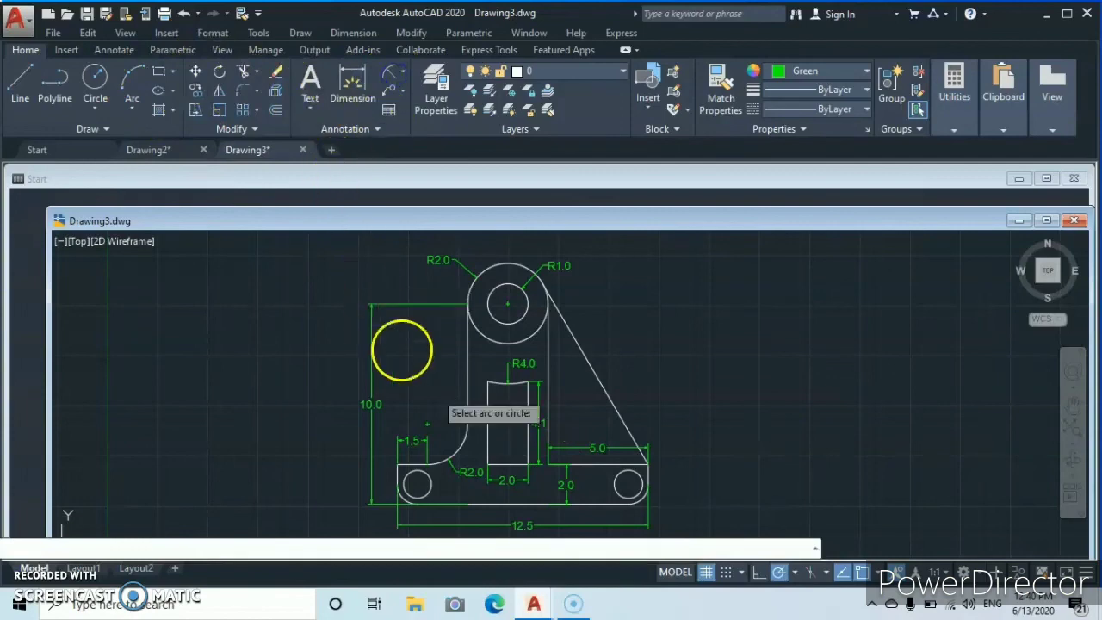
pyautogui.click(628, 482)
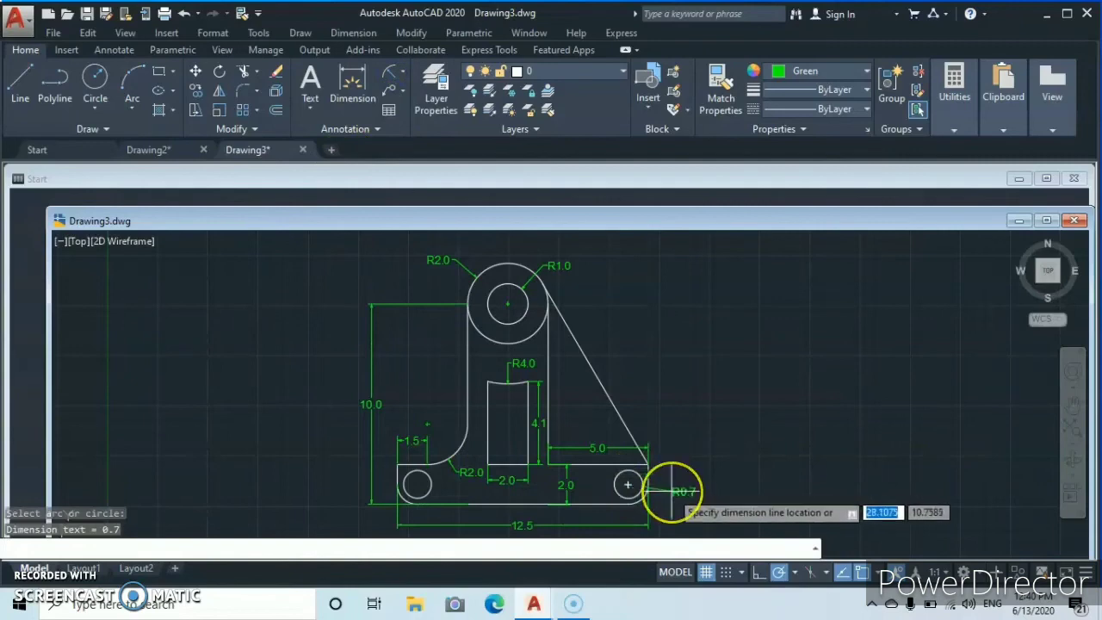
pyautogui.click(670, 492)
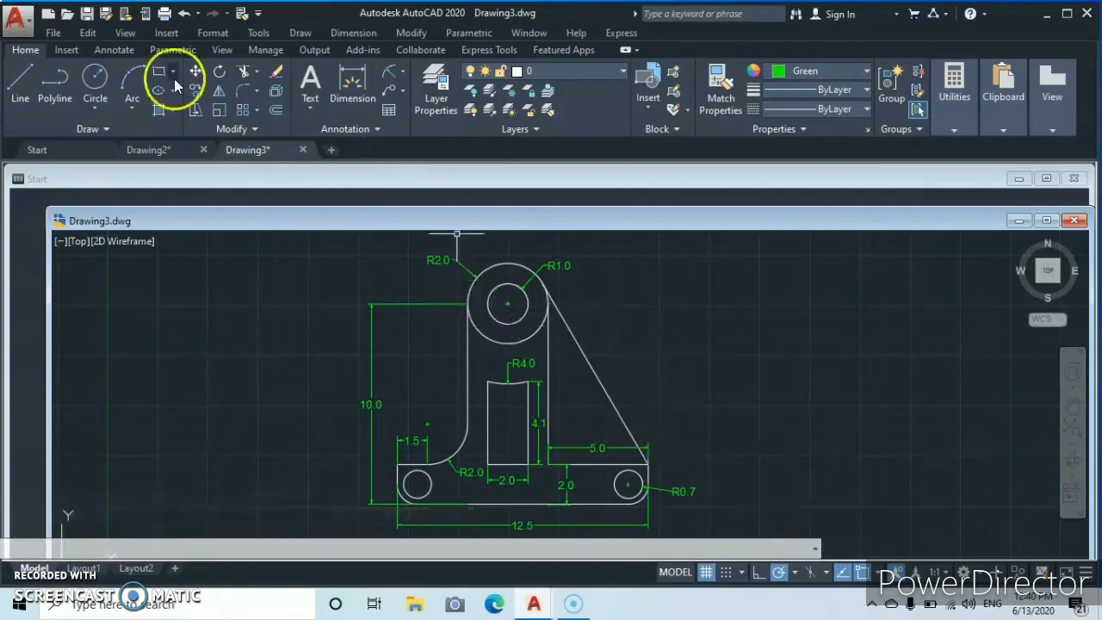
# - Add an angular dimension between the upright's right edge and the sloping line, with its arc about halfway down the gap
pyautogui.click(402, 72)
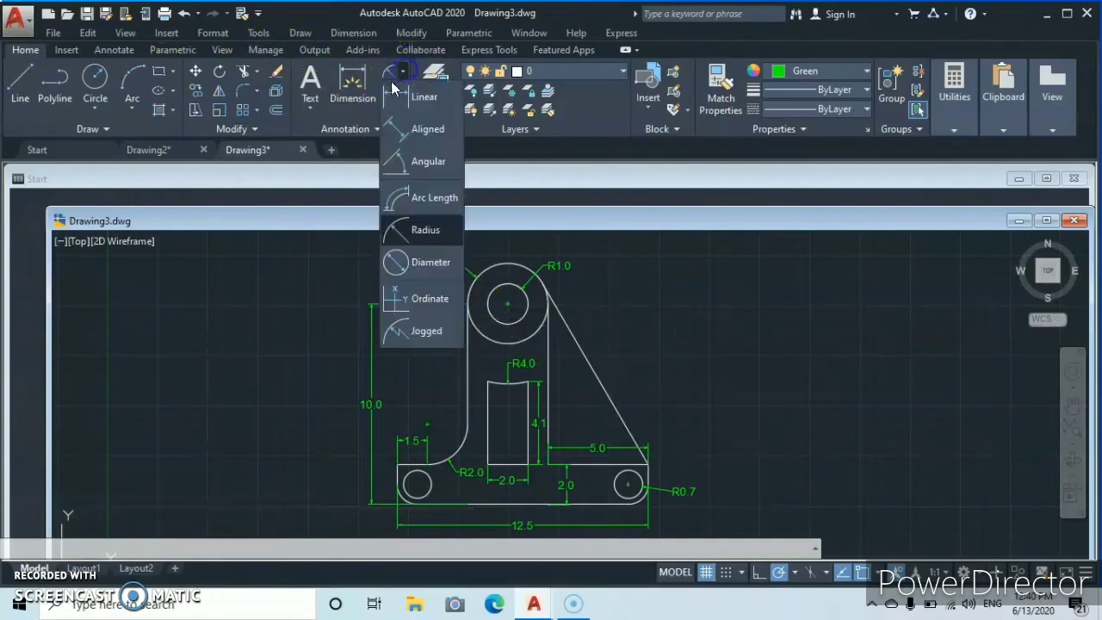
pyautogui.click(421, 167)
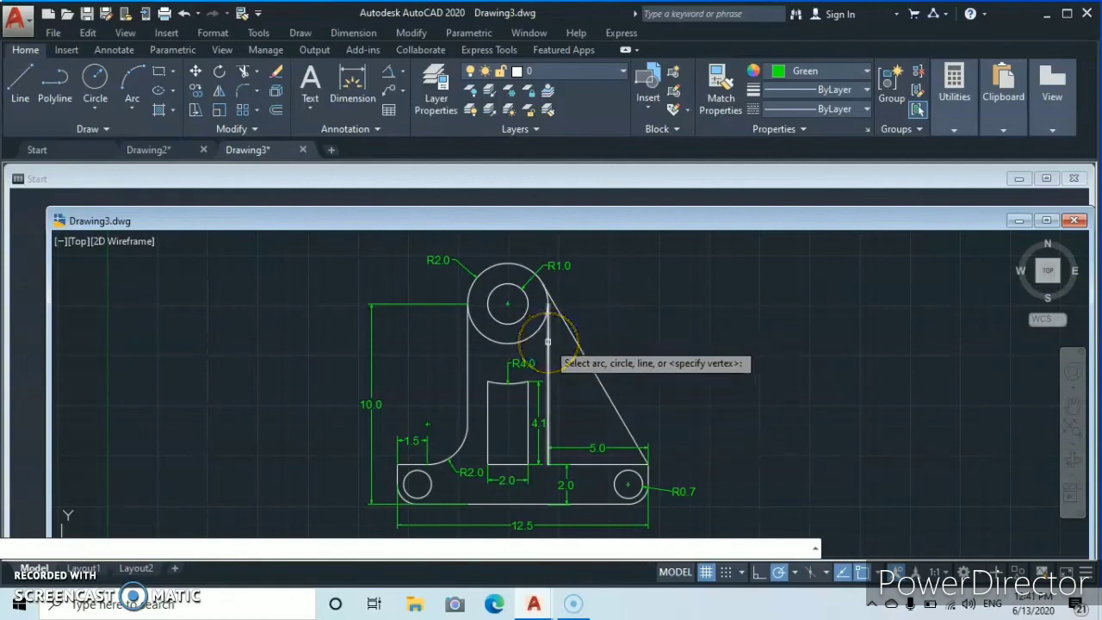
pyautogui.click(548, 342)
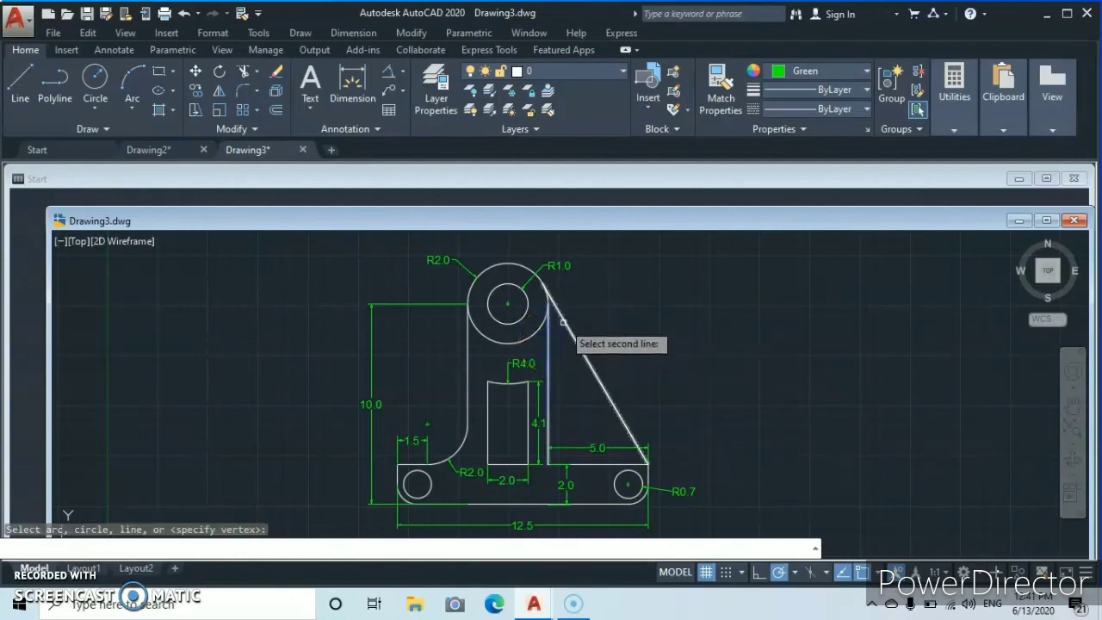
pyautogui.click(564, 323)
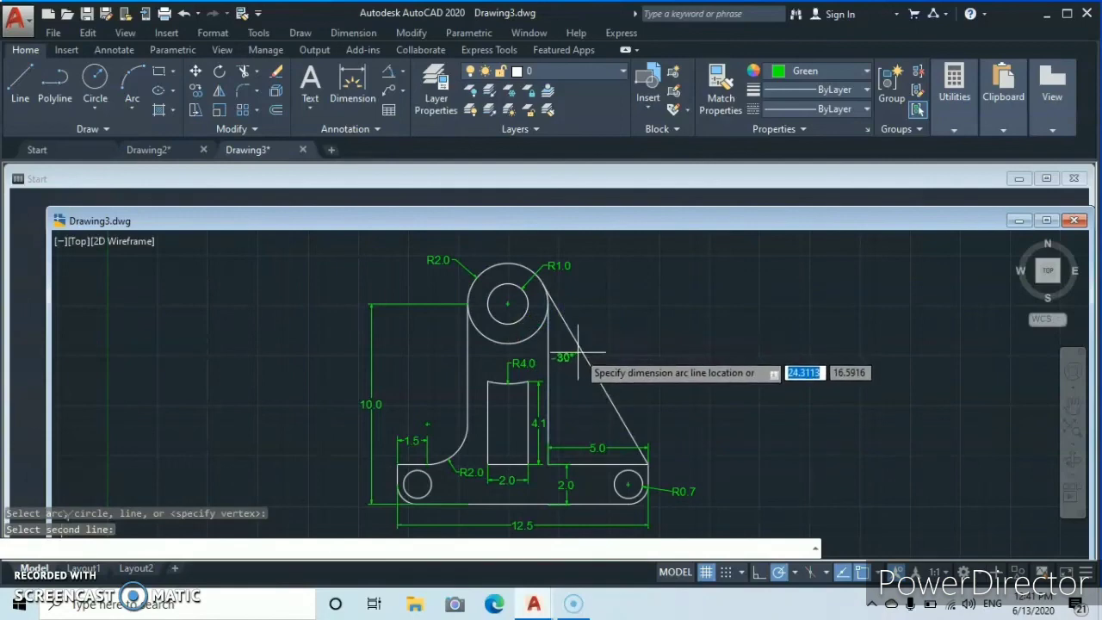
pyautogui.click(582, 361)
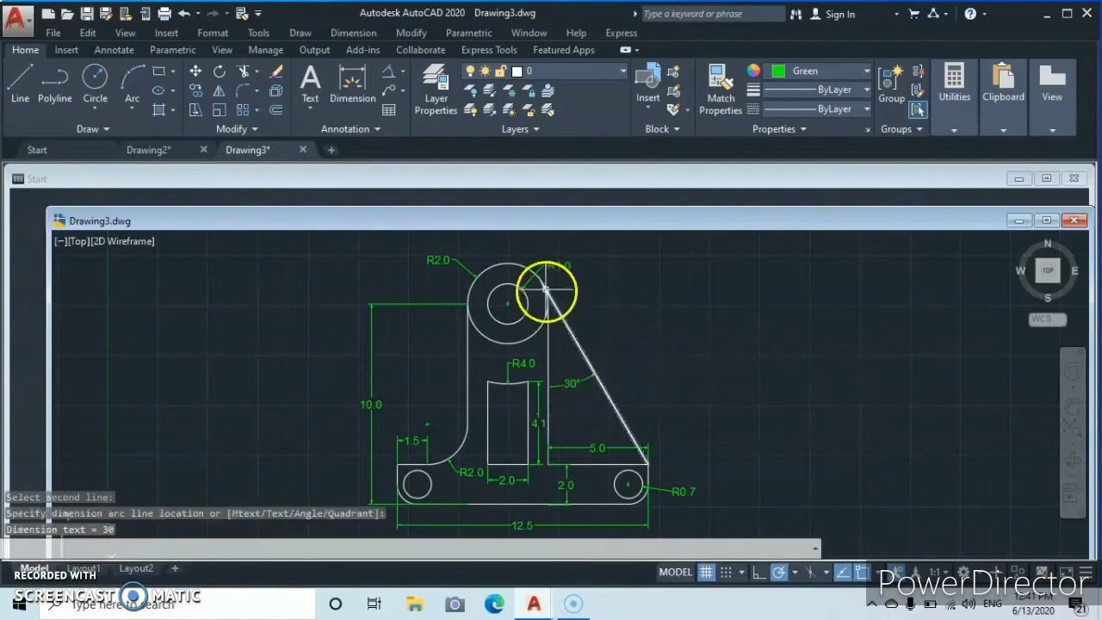
# - Add an angular dimension between the sloping line and the base's top edge, with its arc inside the triangle near the upright
pyautogui.click(387, 76)
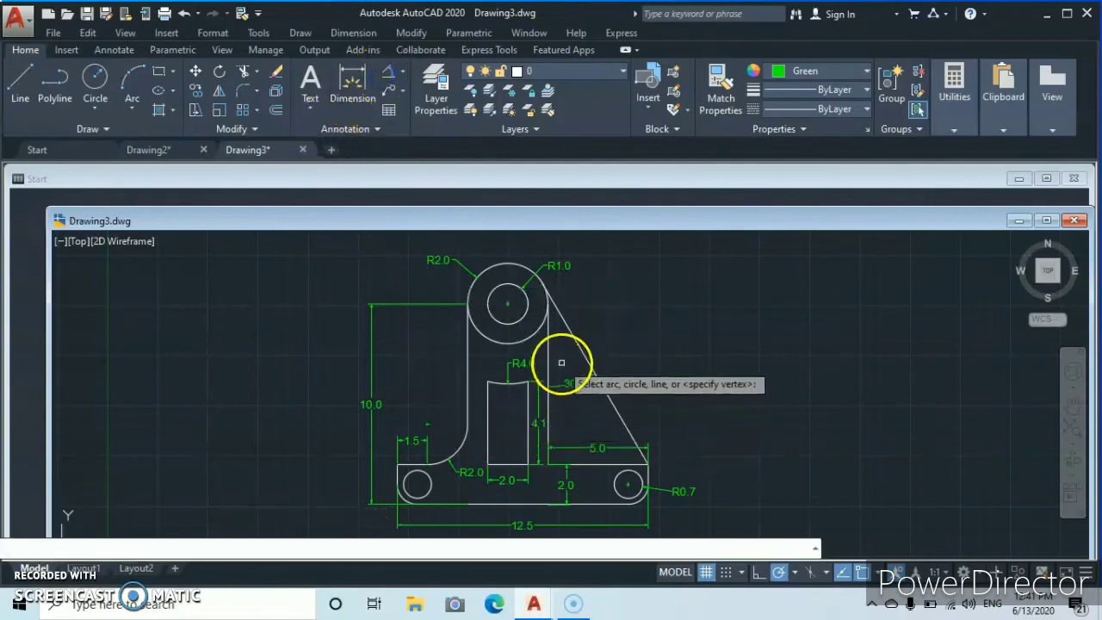
pyautogui.click(625, 430)
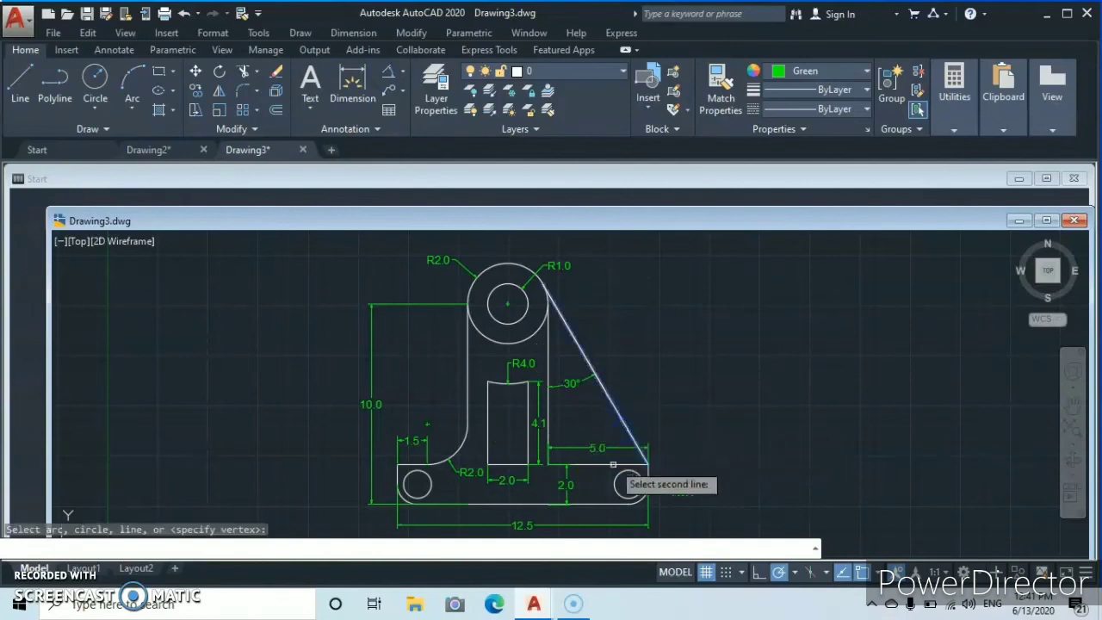
pyautogui.click(612, 463)
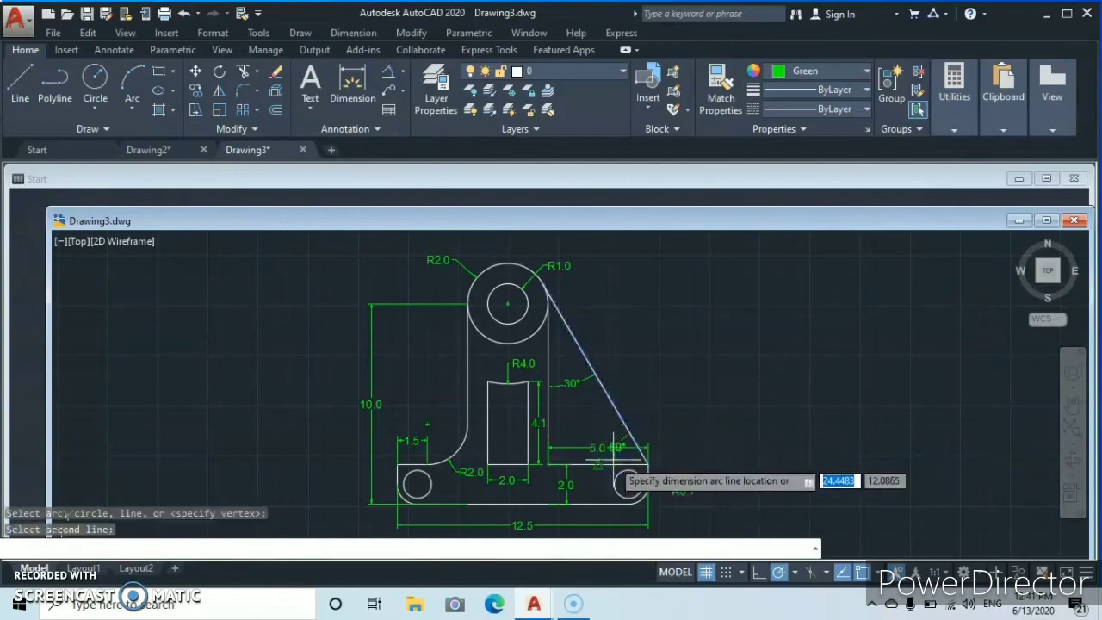
pyautogui.click(573, 440)
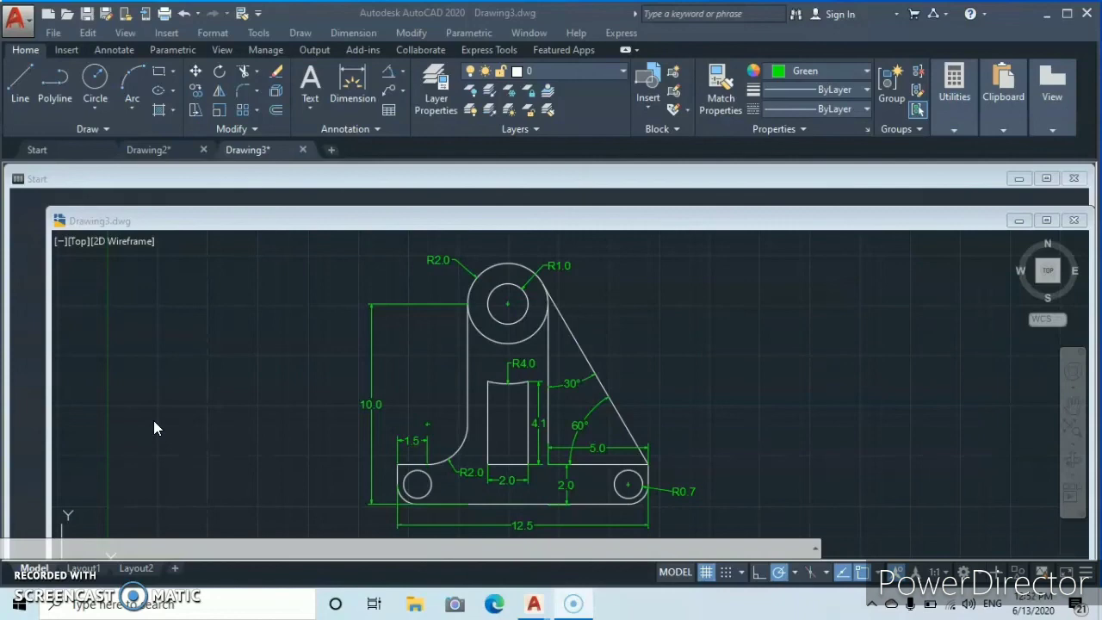
# - Start the Plot command and choose DWG To PDF.pc3 as the plotter
pyautogui.click(224, 358)
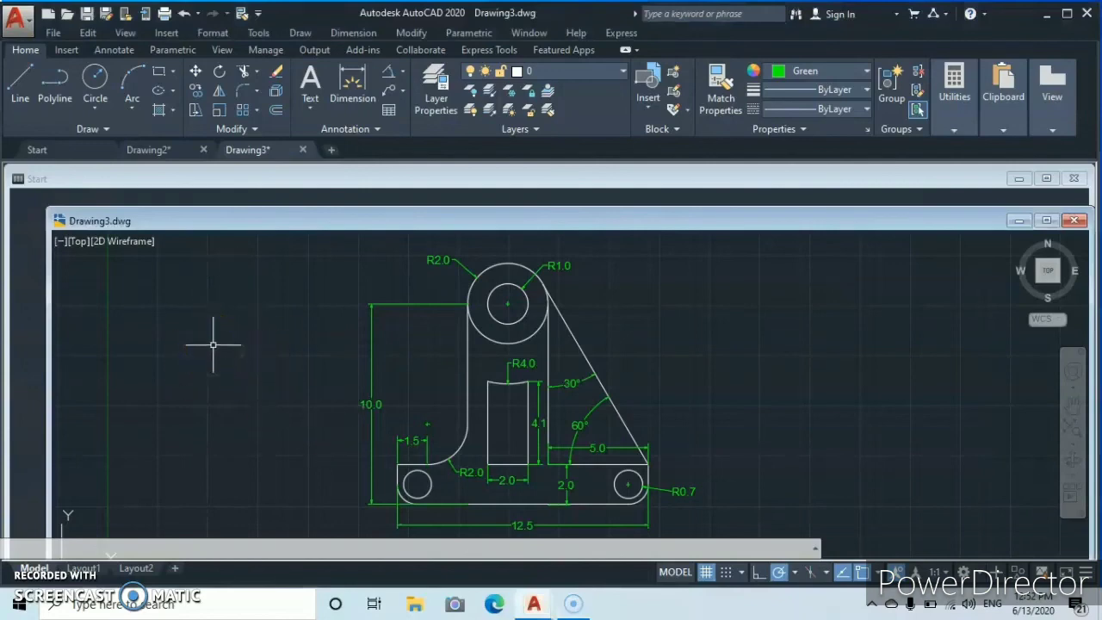
pyautogui.write('PLOT')
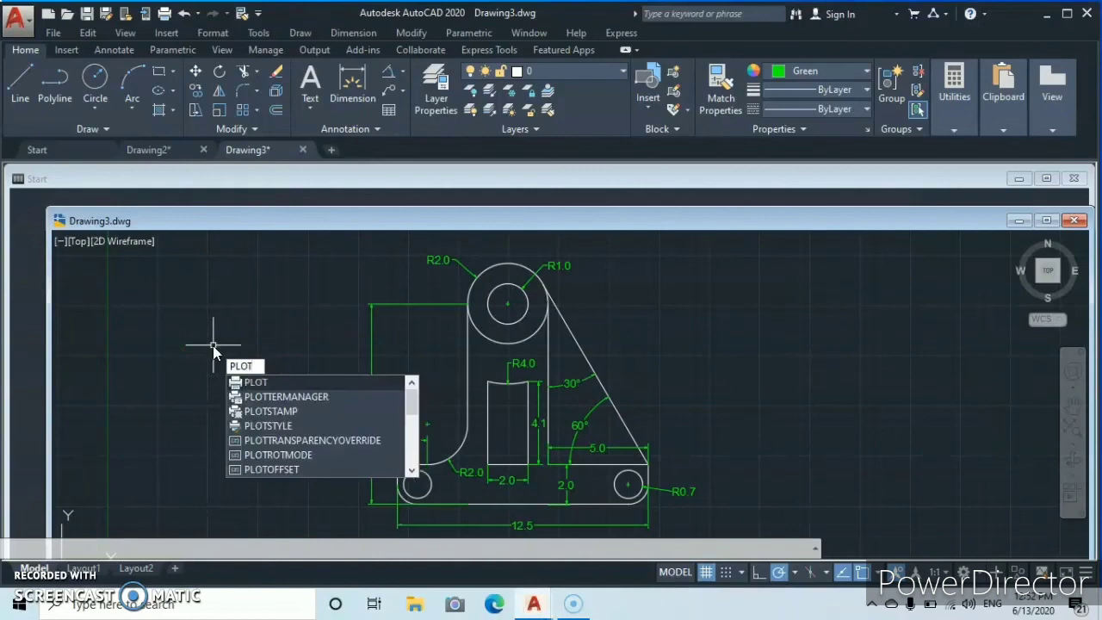
pyautogui.press('Return')
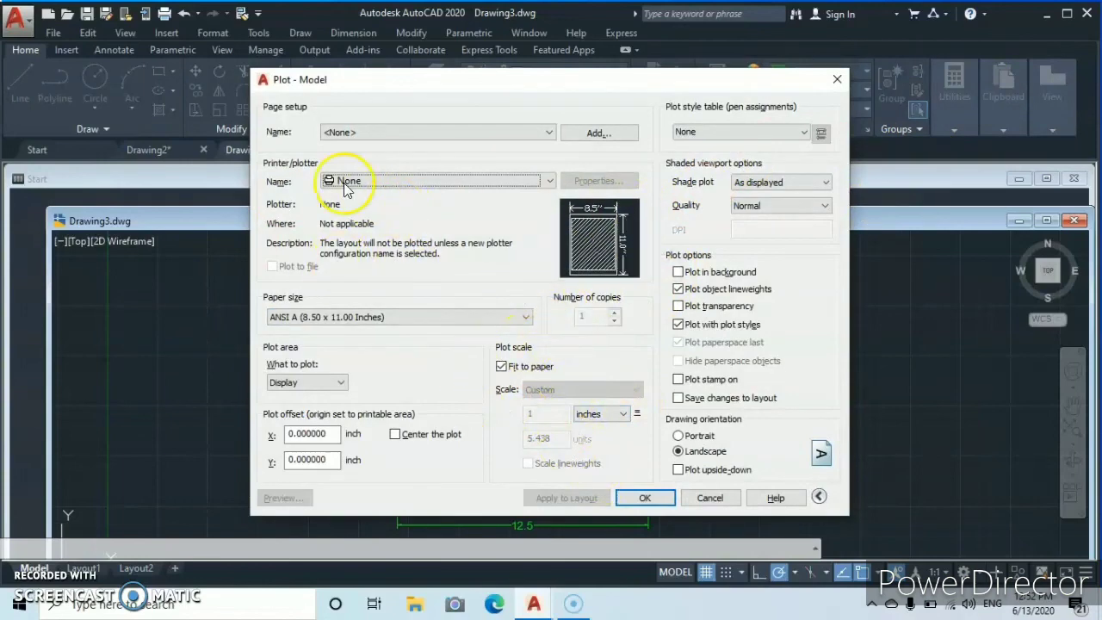
pyautogui.click(549, 182)
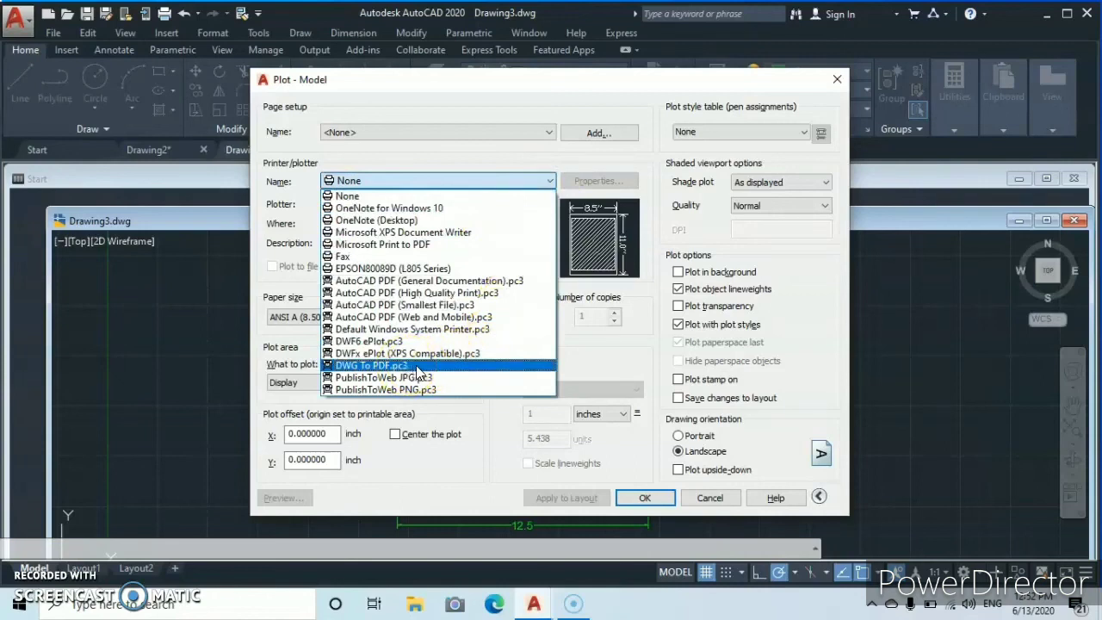
pyautogui.click(471, 370)
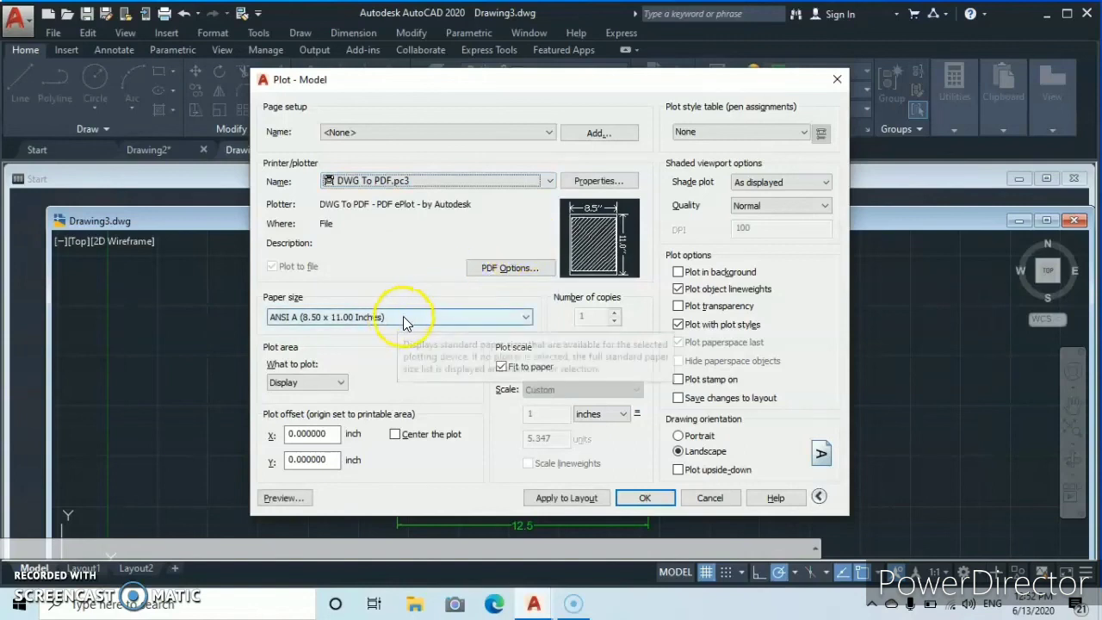
# - Set the plot's paper size to ISO A3 (420.00 x 297.00 MM)
pyautogui.click(524, 319)
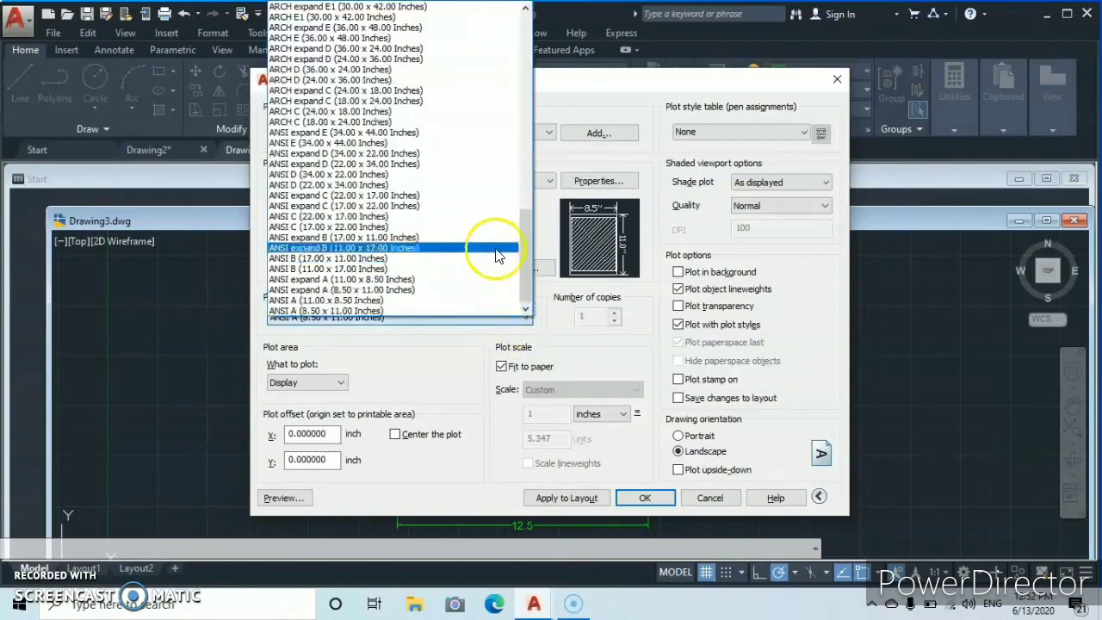
pyautogui.click(525, 10)
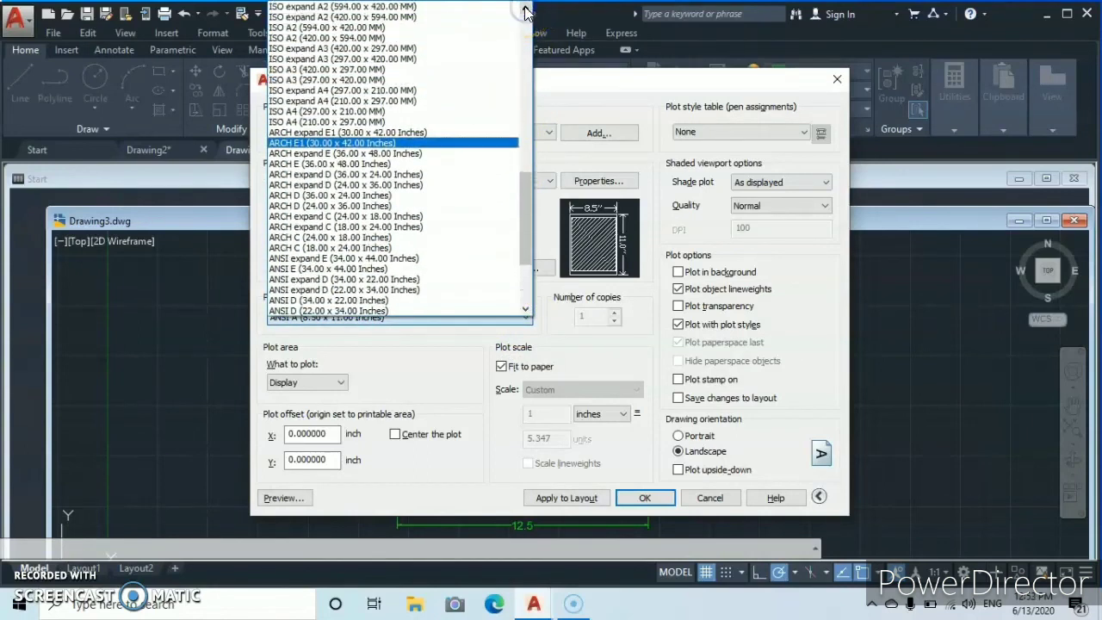
pyautogui.click(525, 10)
pyautogui.click(525, 10)
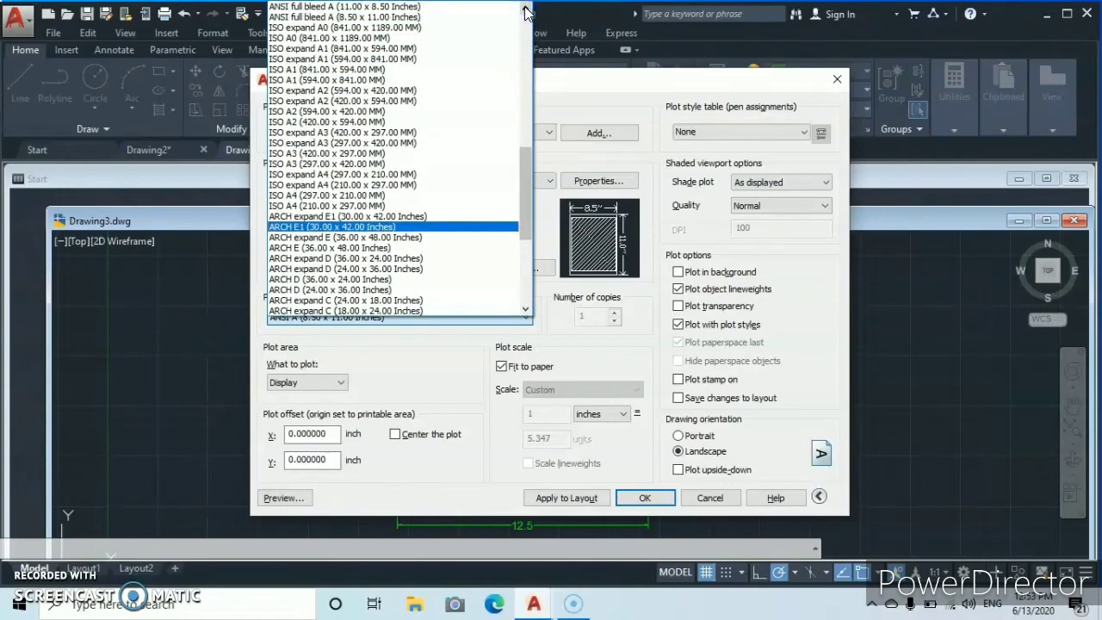
pyautogui.click(525, 10)
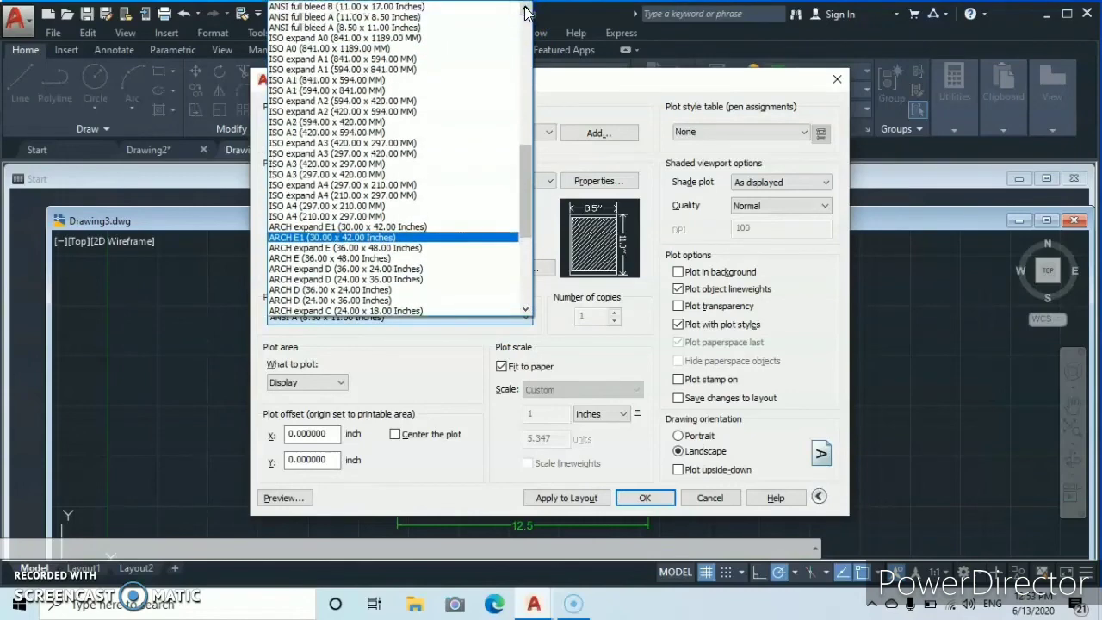
pyautogui.click(525, 11)
pyautogui.click(525, 11)
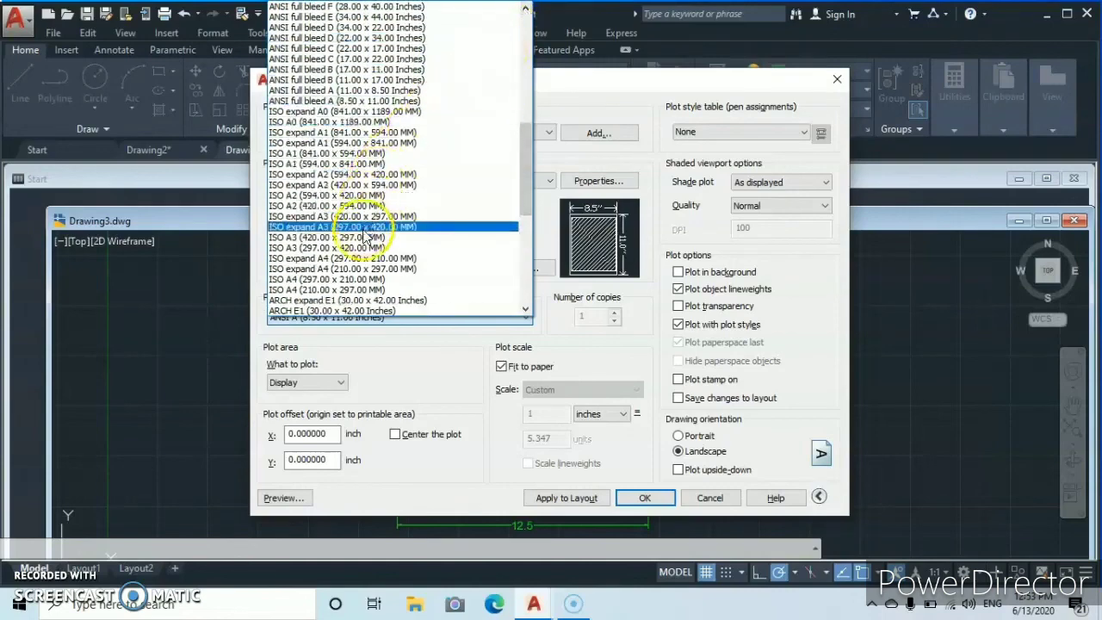
pyautogui.click(303, 240)
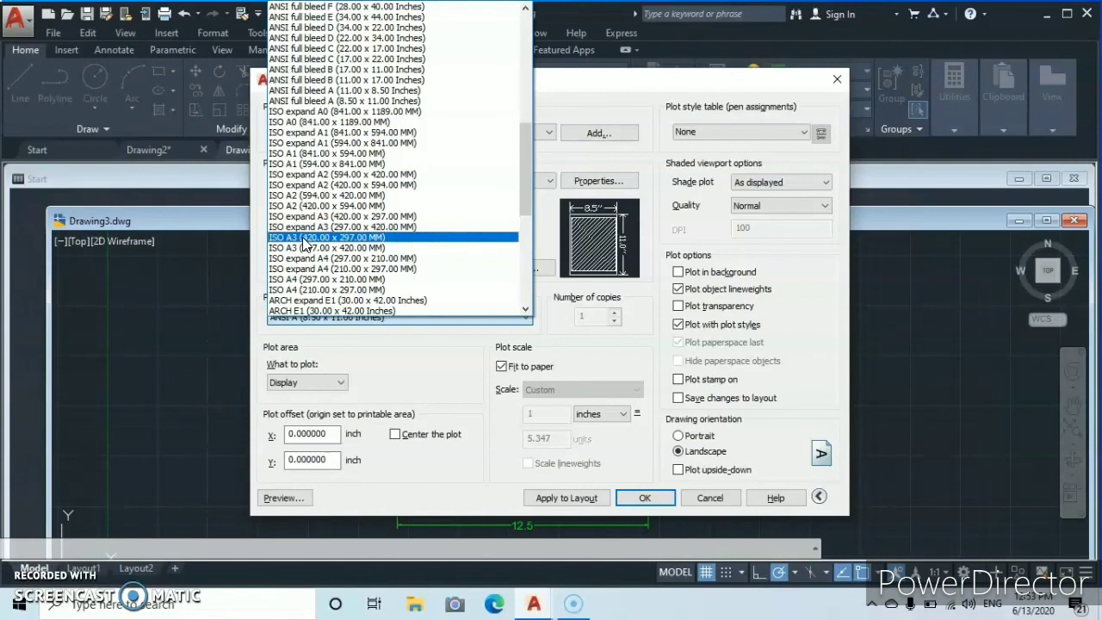
pyautogui.click(303, 245)
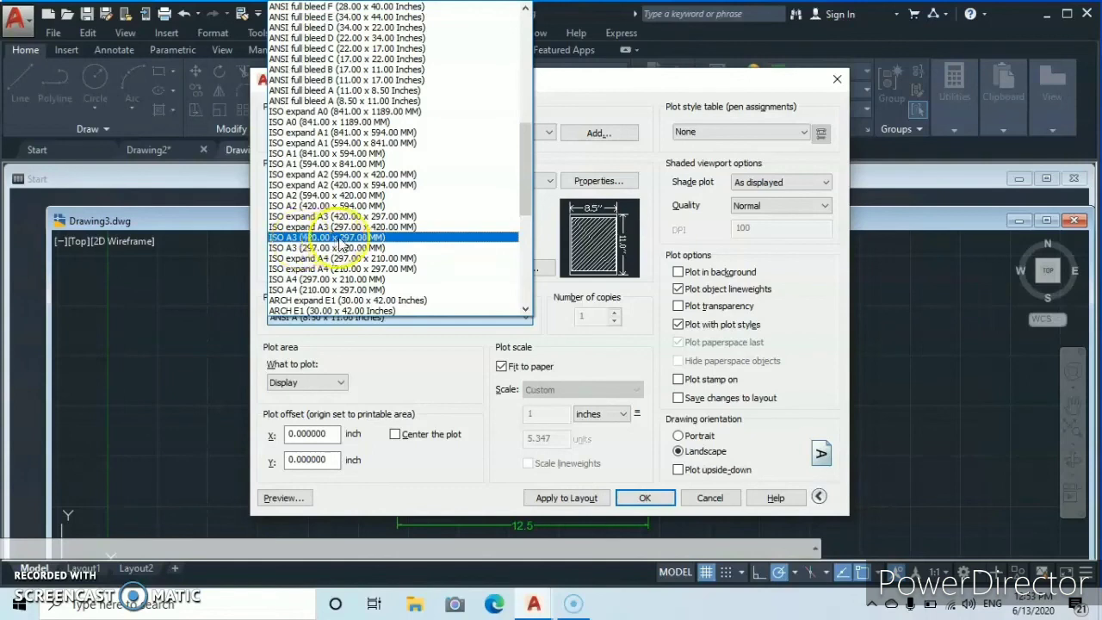
pyautogui.click(408, 237)
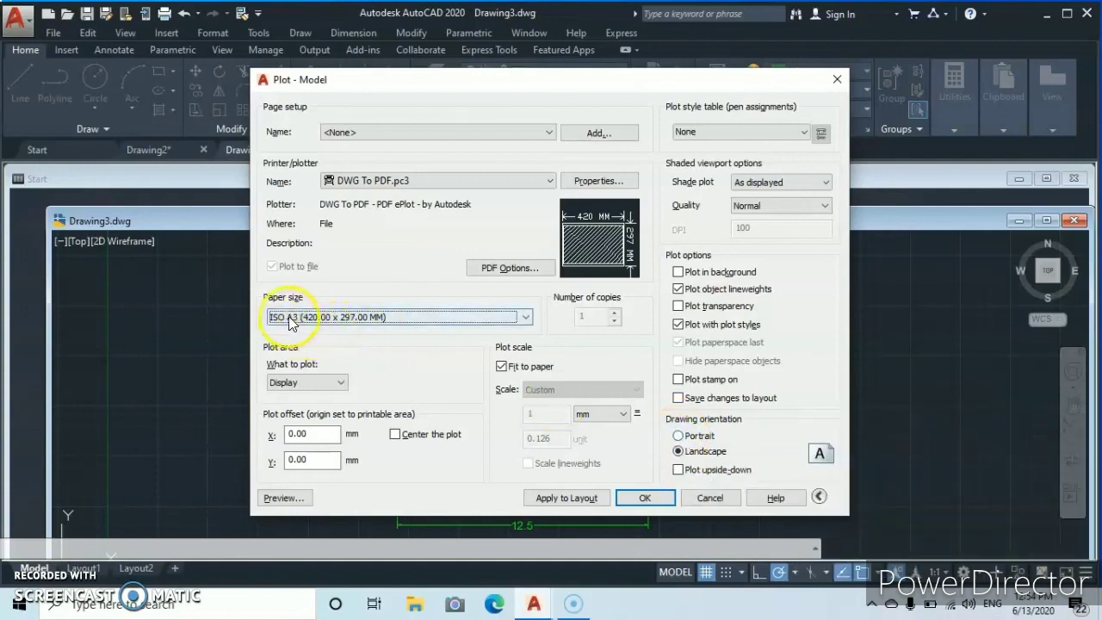
# - Center the plot on the landscape sheet, and preview the page before returning to the plot settings
pyautogui.click(684, 453)
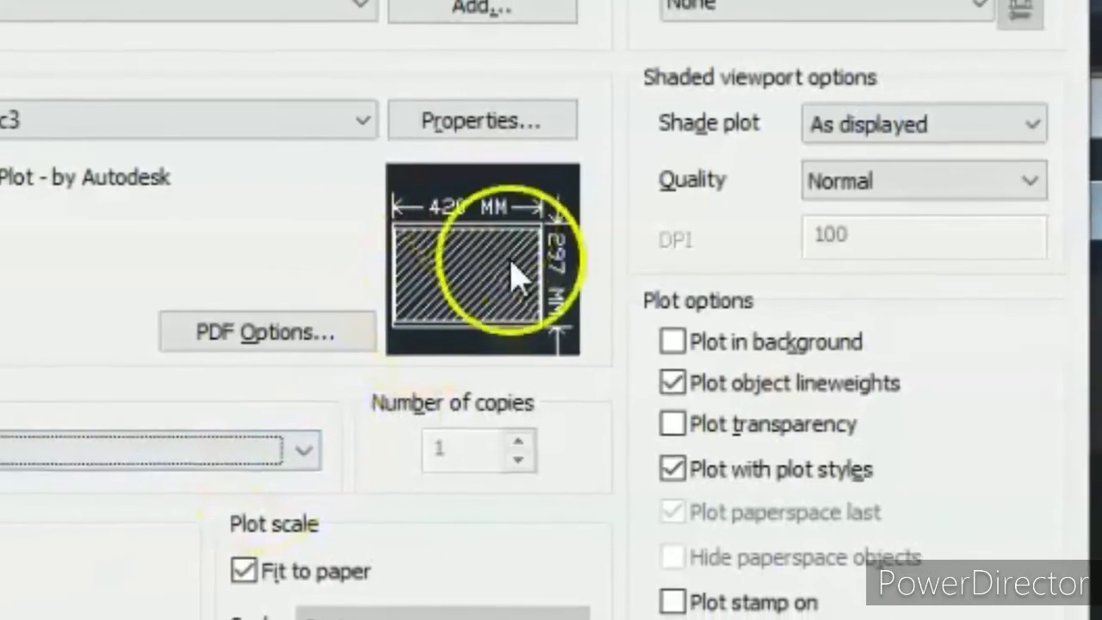
pyautogui.moveTo(609, 241)
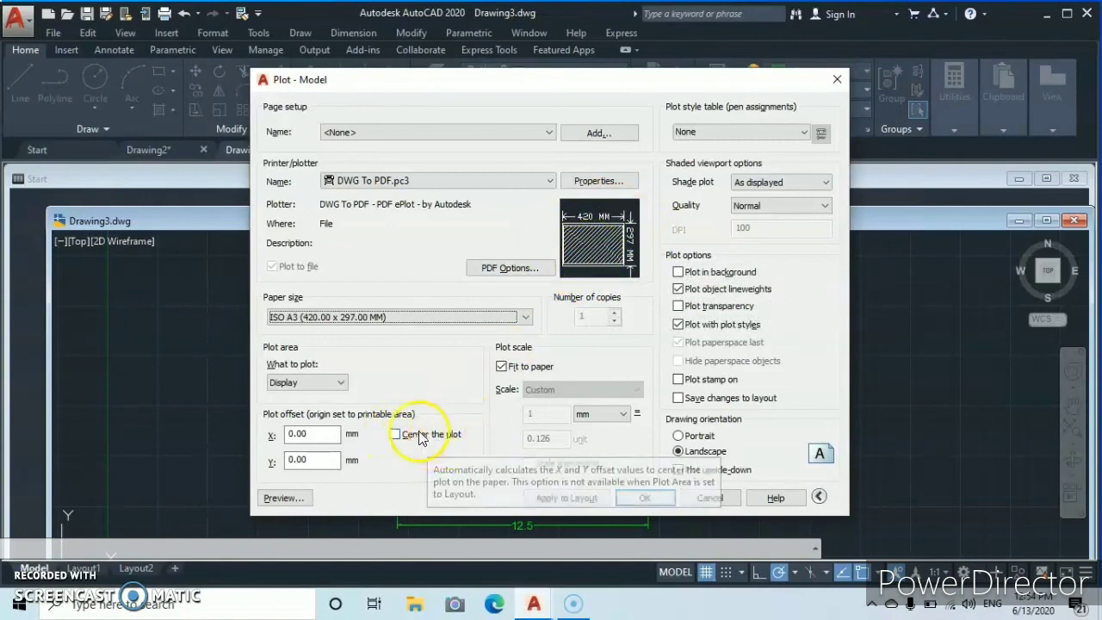
pyautogui.click(394, 436)
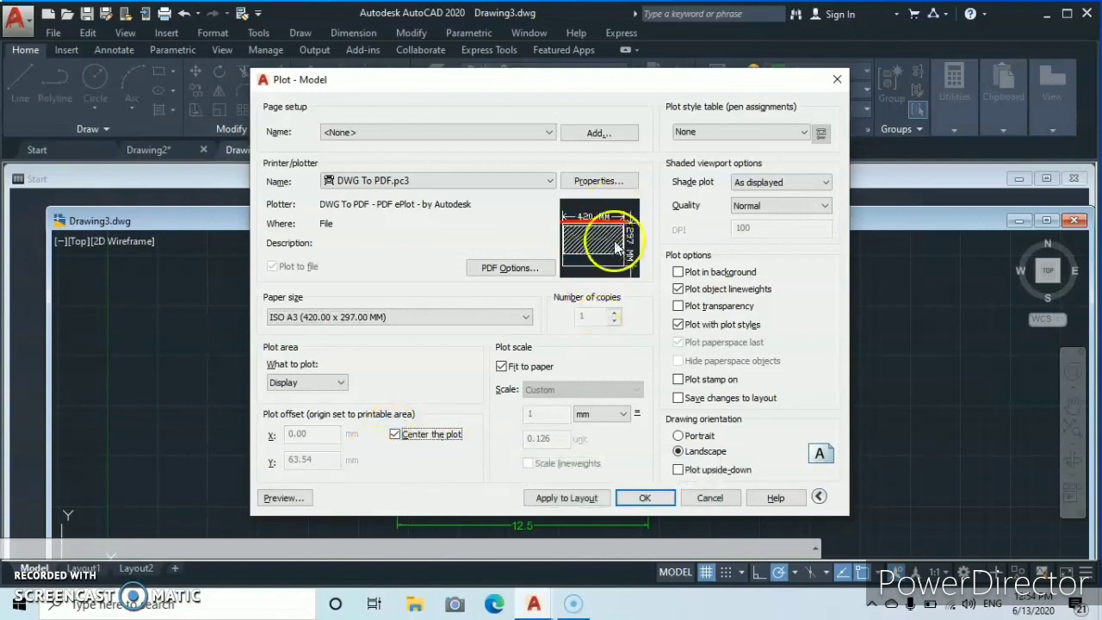
pyautogui.moveTo(602, 230)
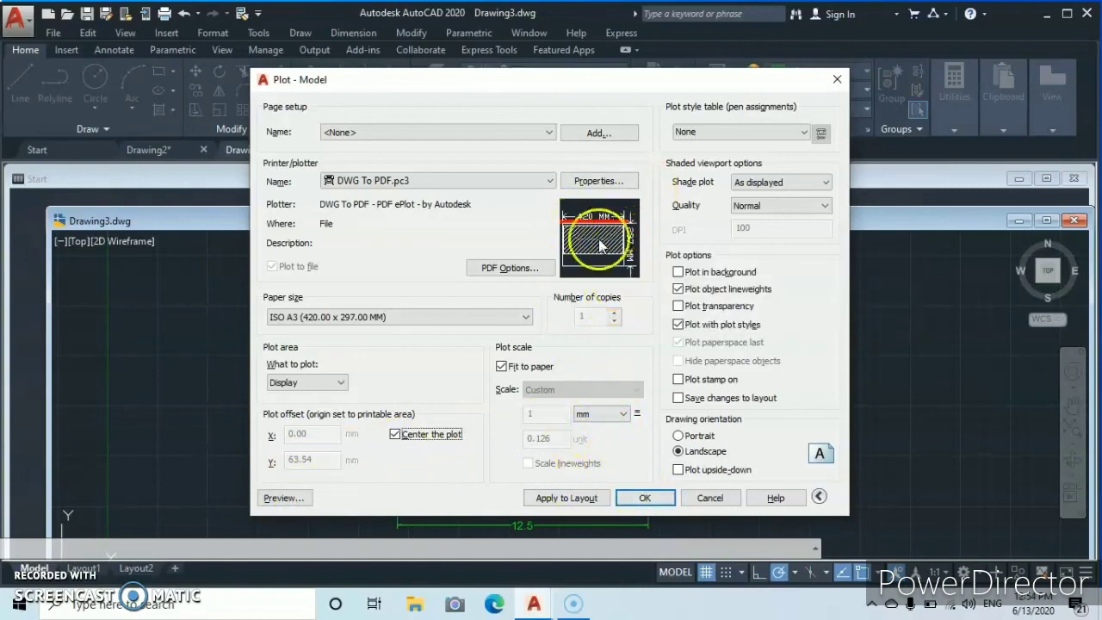
pyautogui.click(284, 497)
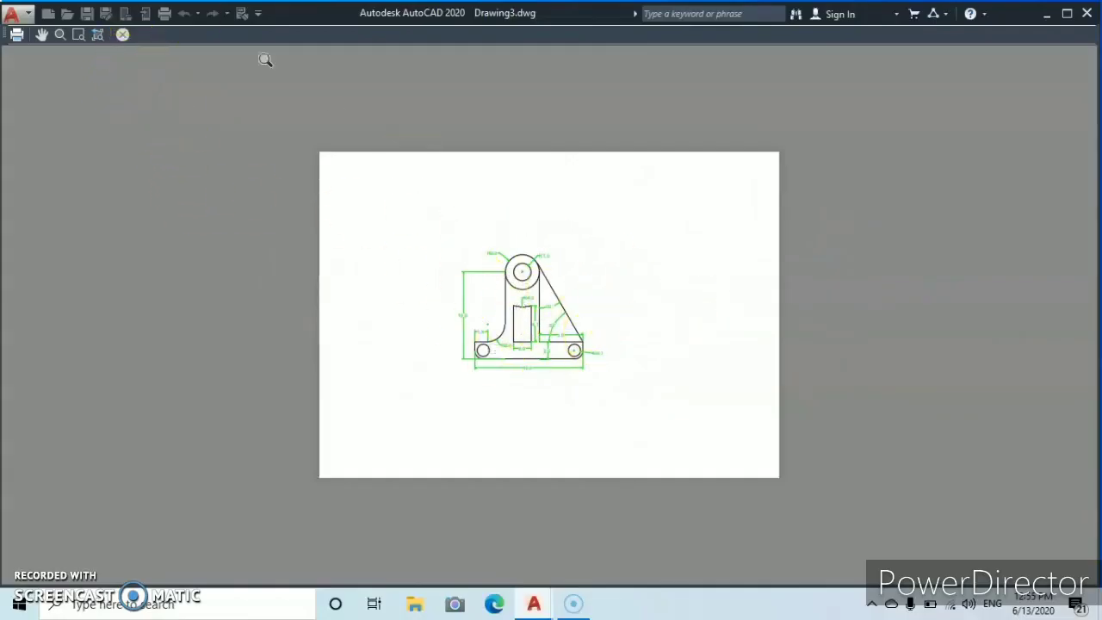
pyautogui.click(122, 34)
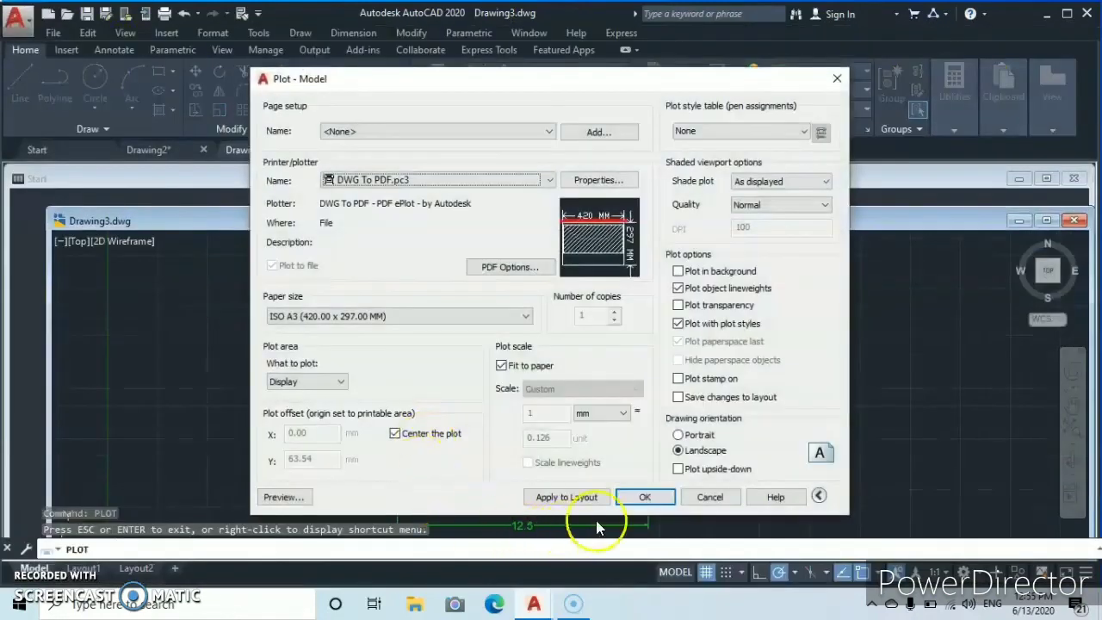
# - Plot the drawing to a PDF file named "drawing pdf 1" in the Documents folder
pyautogui.click(646, 499)
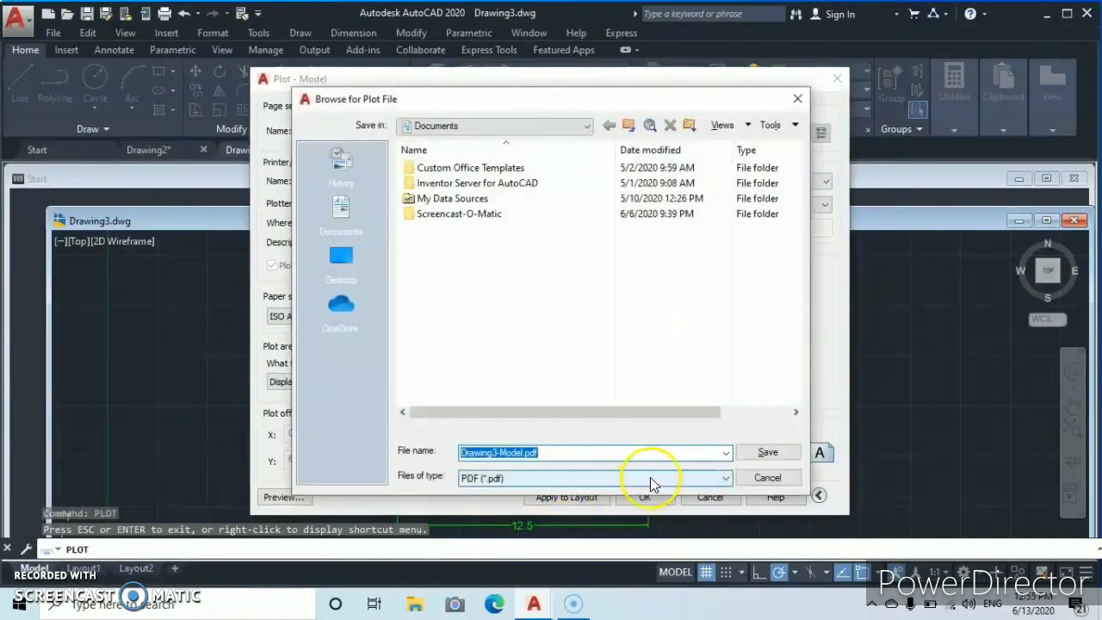
pyautogui.click(545, 454)
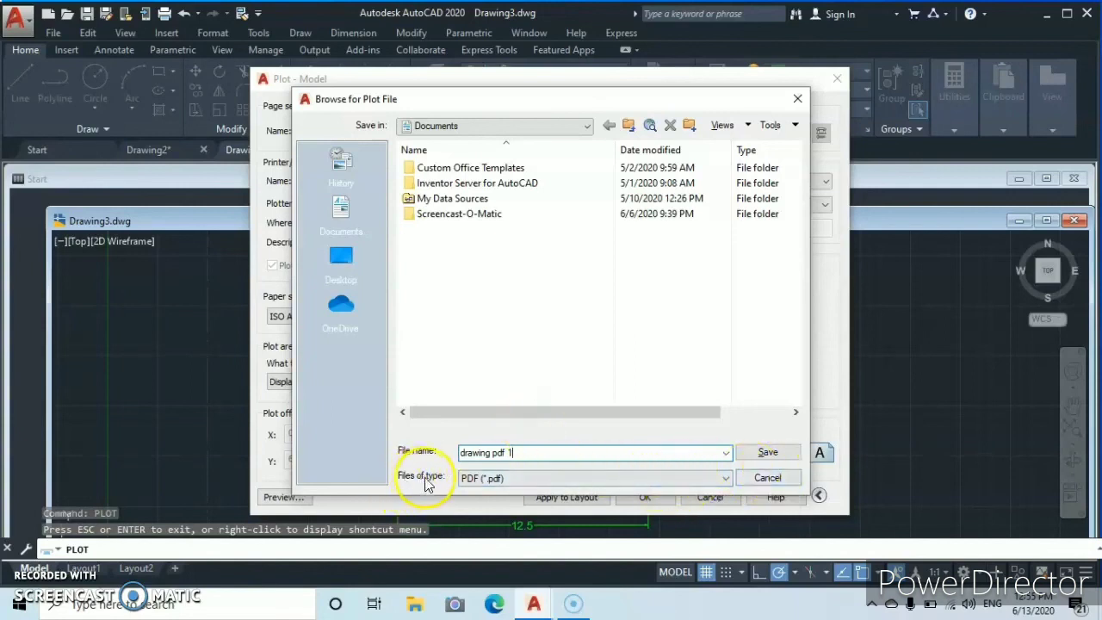
pyautogui.click(769, 454)
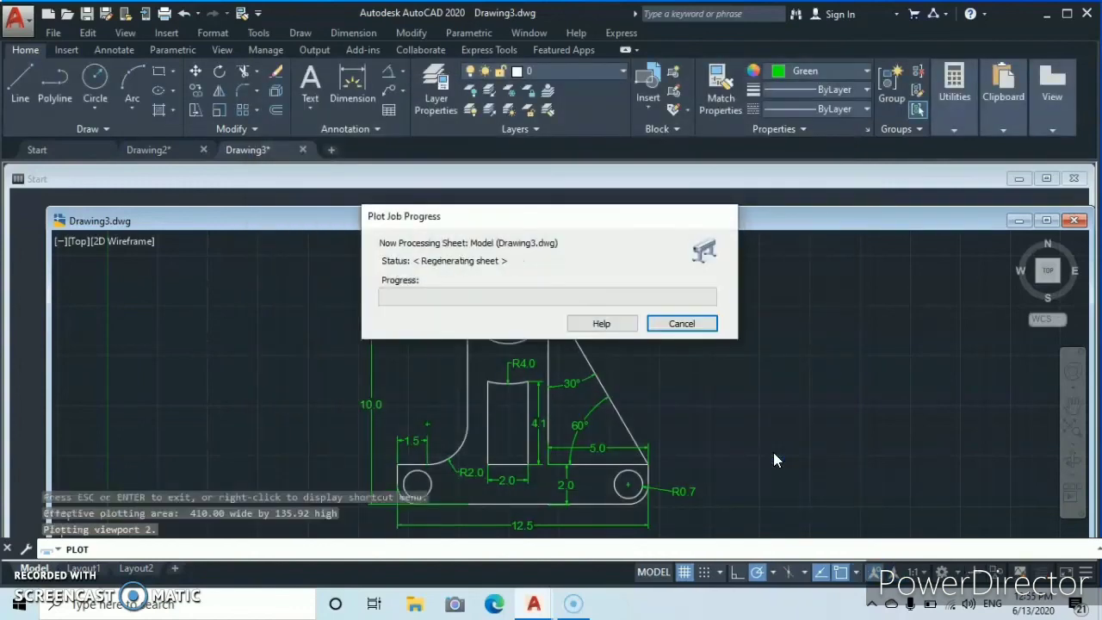